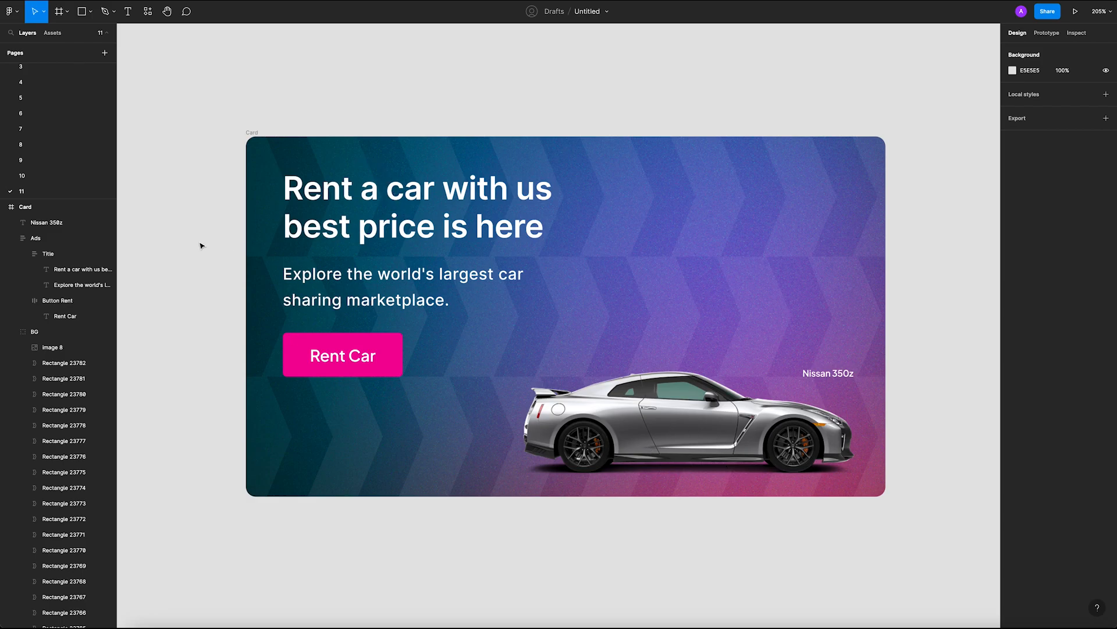
Step: Draw a new frame below and to the right of the finished card and set its size to 640 × 360
scroll(275, 161, down, 10)
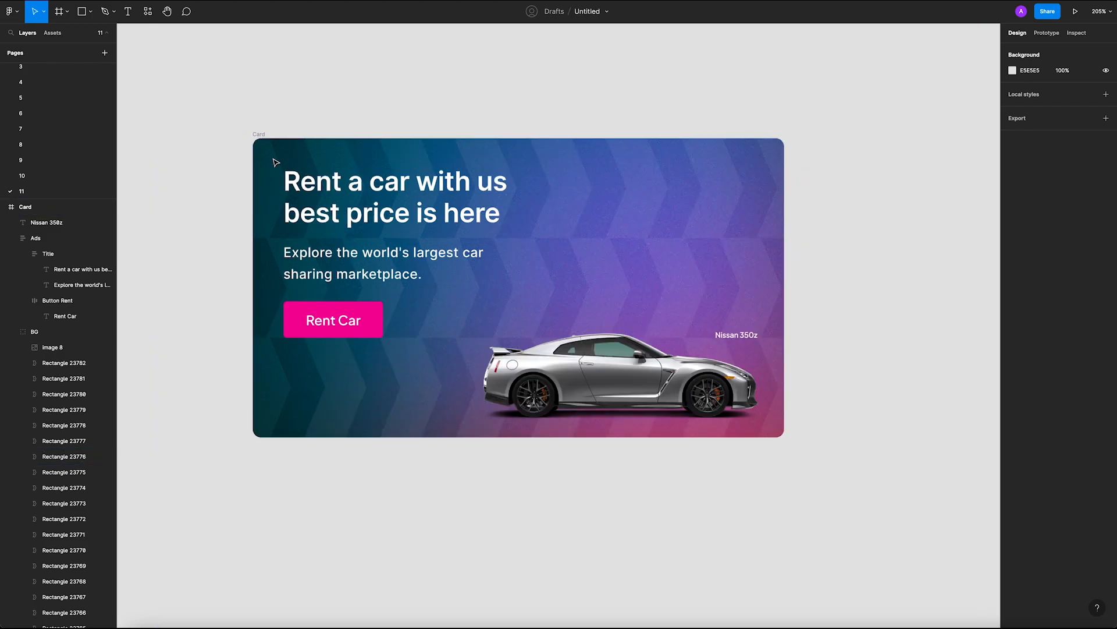
drag(334, 147, 218, 66)
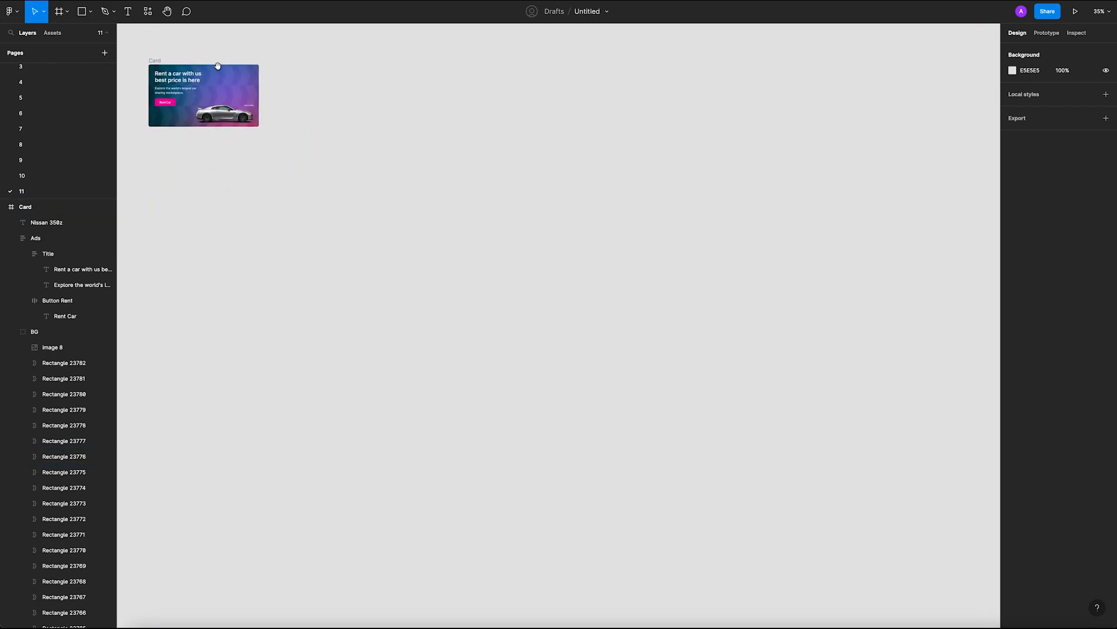
click(171, 68)
click(371, 109)
click(68, 13)
click(70, 36)
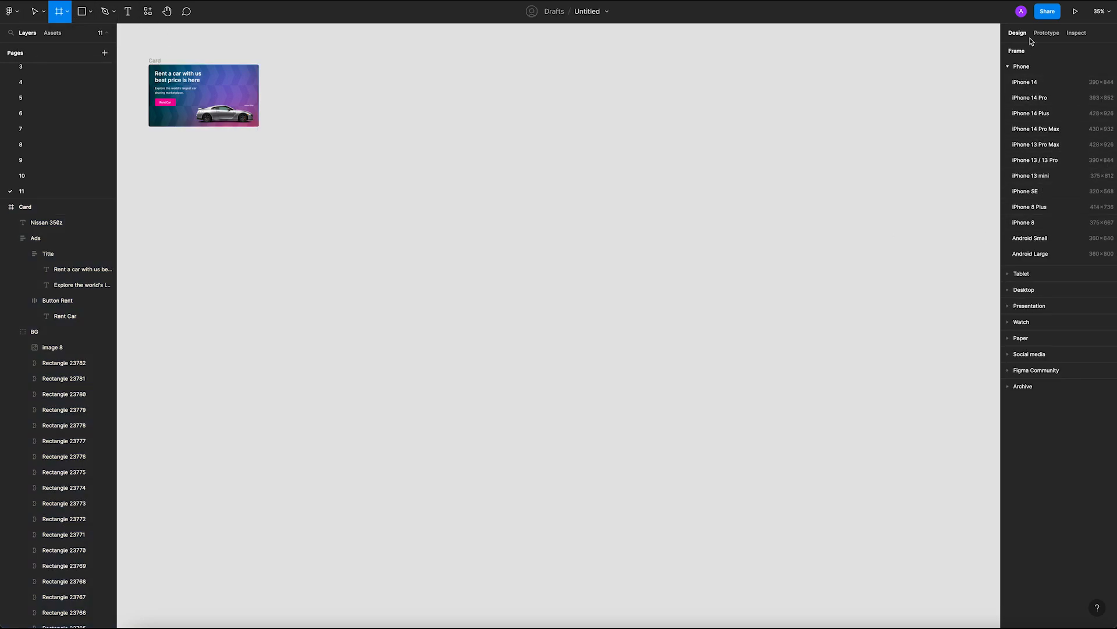
click(1012, 68)
drag(353, 164, 550, 268)
click(1033, 107)
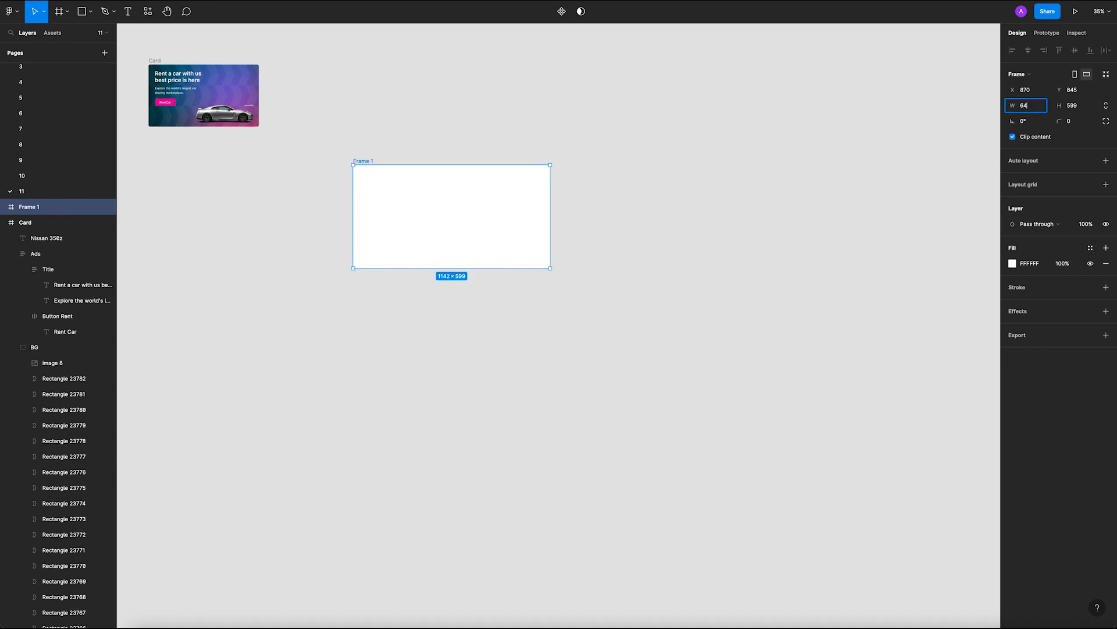
key(Tab)
text(360)
key(Return)
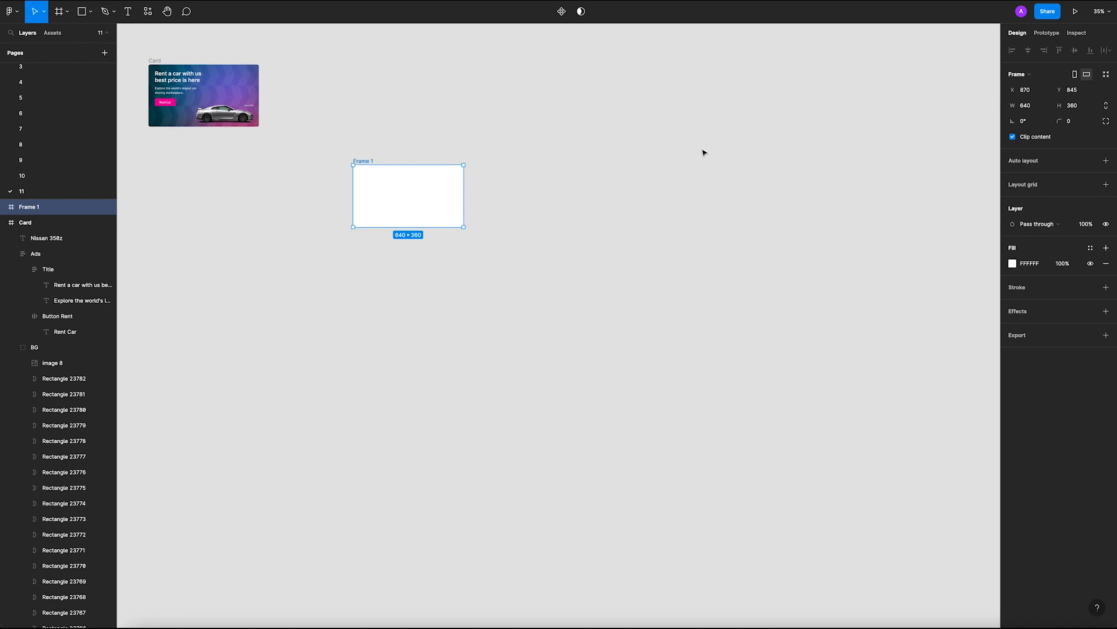
Step: Rename the new blank frame as Card
click(394, 160)
scroll(384, 155, up, 10)
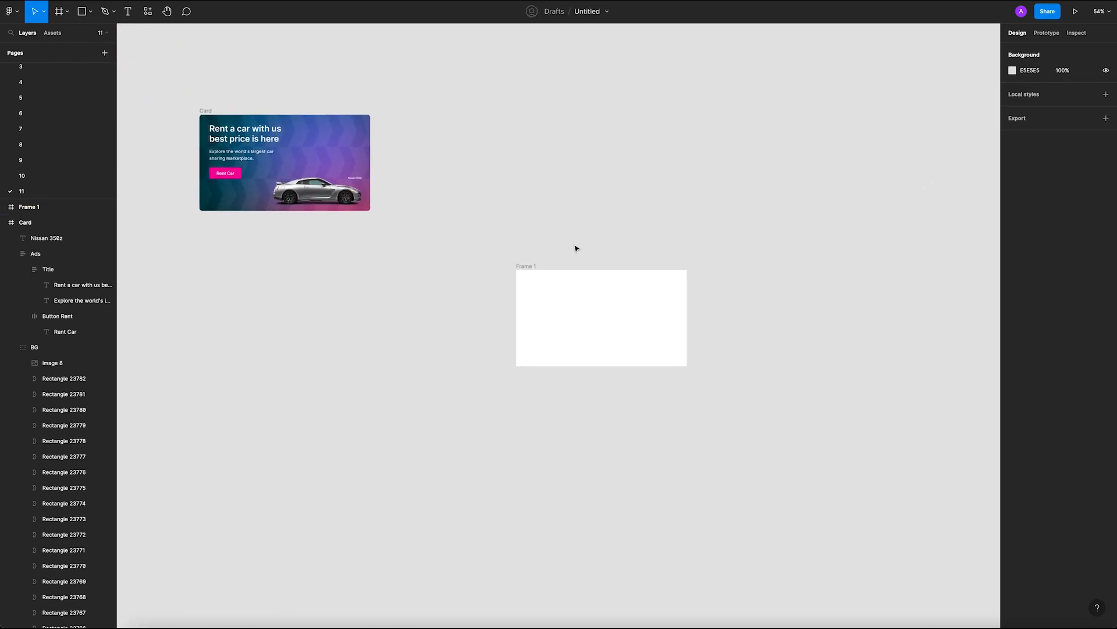
scroll(511, 233, down, 3)
scroll(513, 169, down, 2)
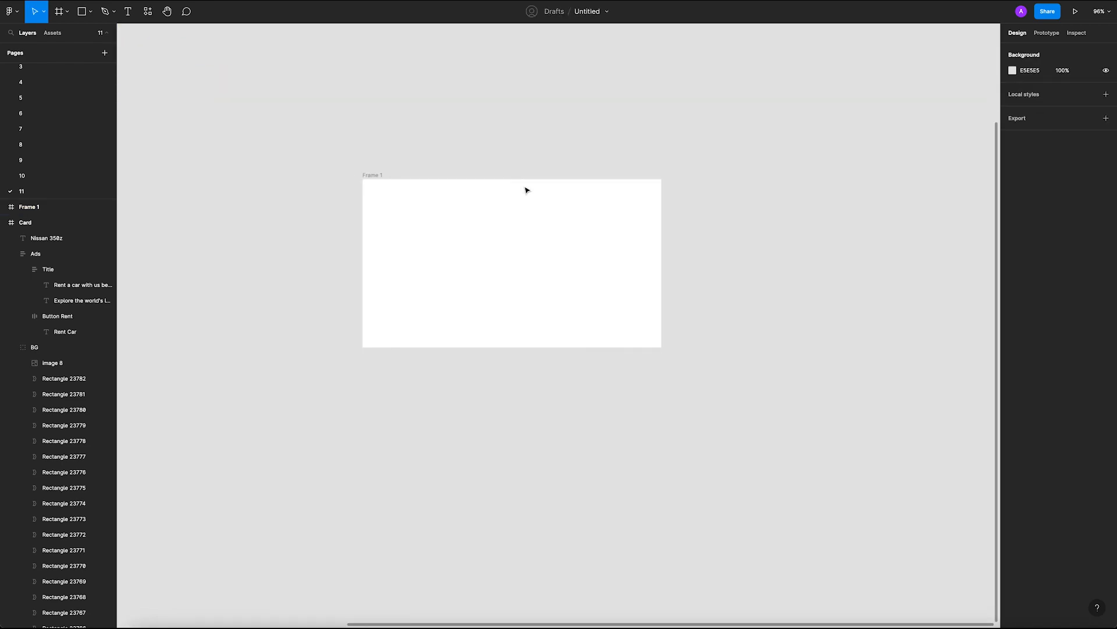
scroll(513, 177, up, 1)
click(375, 203)
double_click(369, 195)
text(Ca)
key(Return)
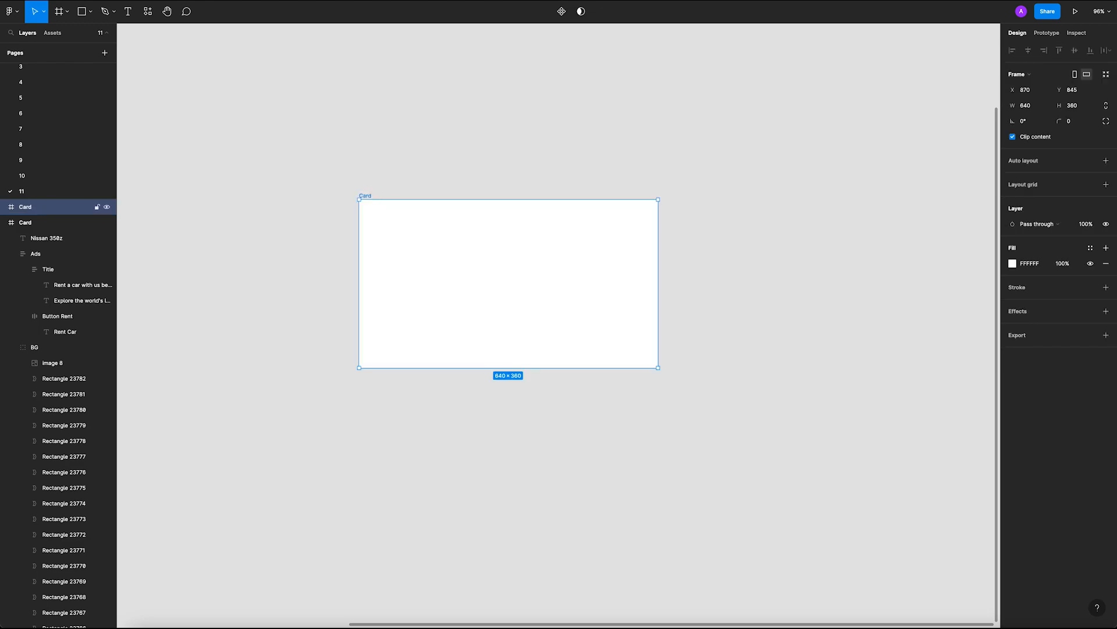
click(497, 166)
Step: Set the blank card frame's corner radius to 12
drag(284, 126, 289, 125)
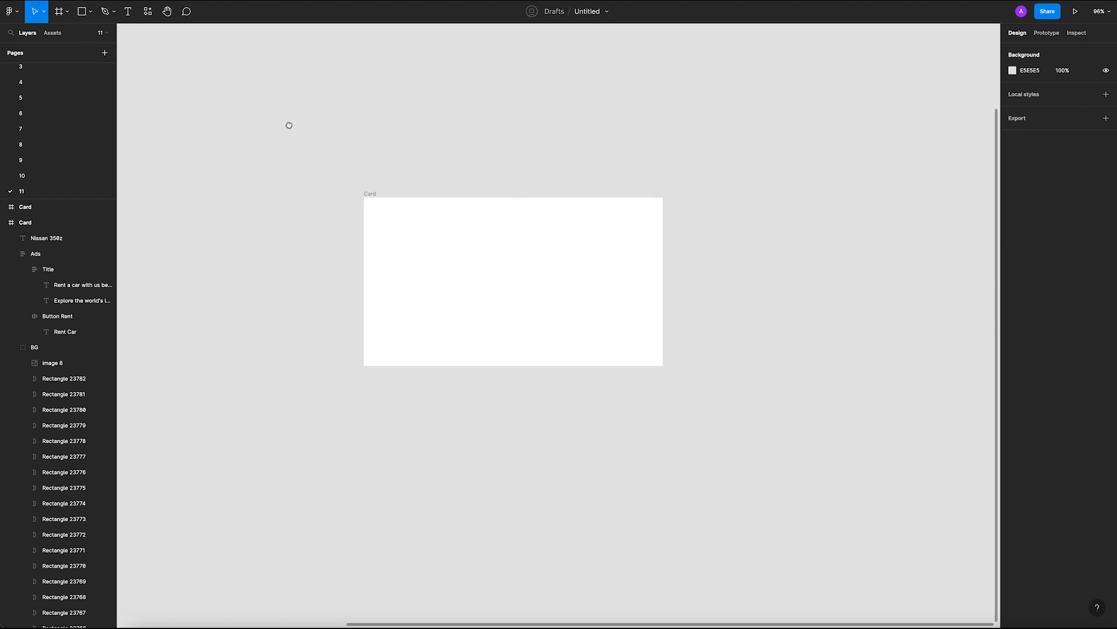
click(369, 196)
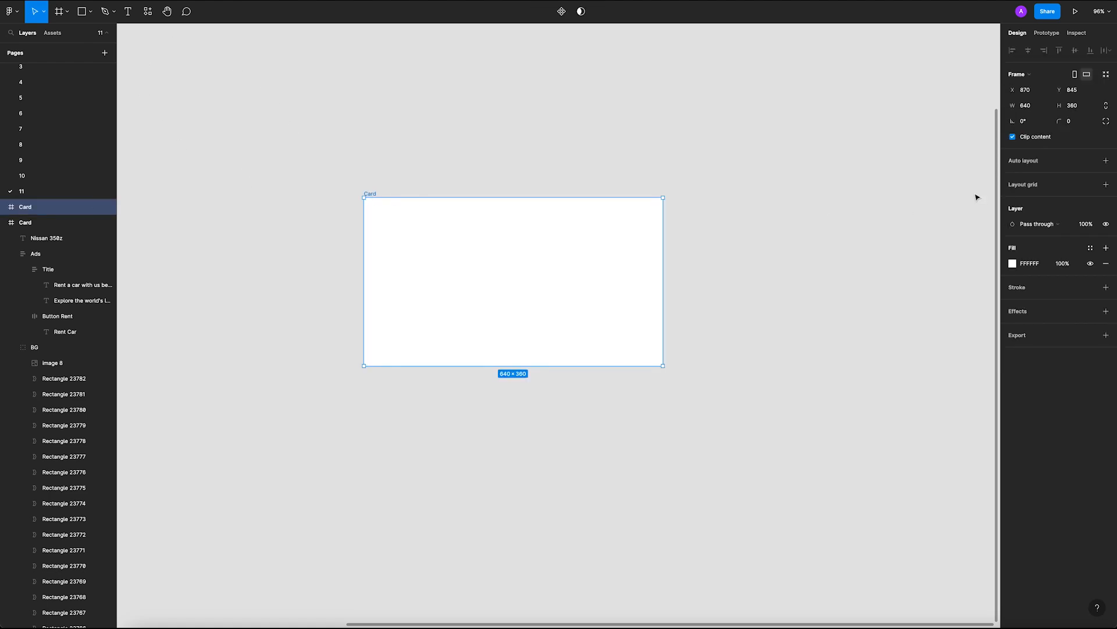
mouse_move(1055, 122)
mouse_down()
mouse_move(1084, 122)
mouse_move(1057, 122)
mouse_up()
click(1071, 123)
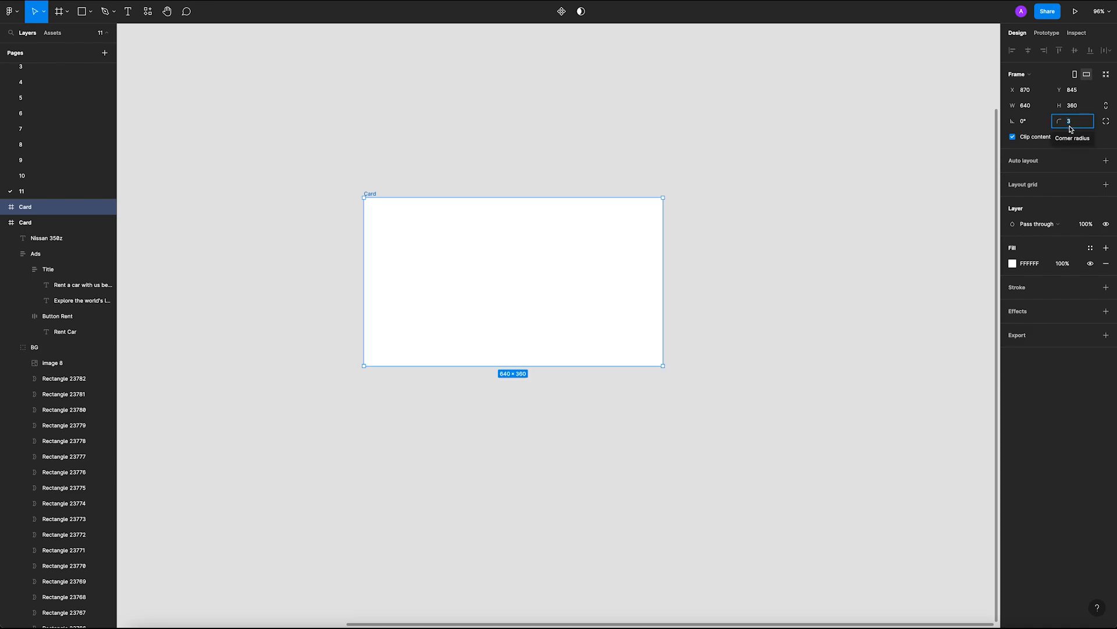
text(12)
key(Return)
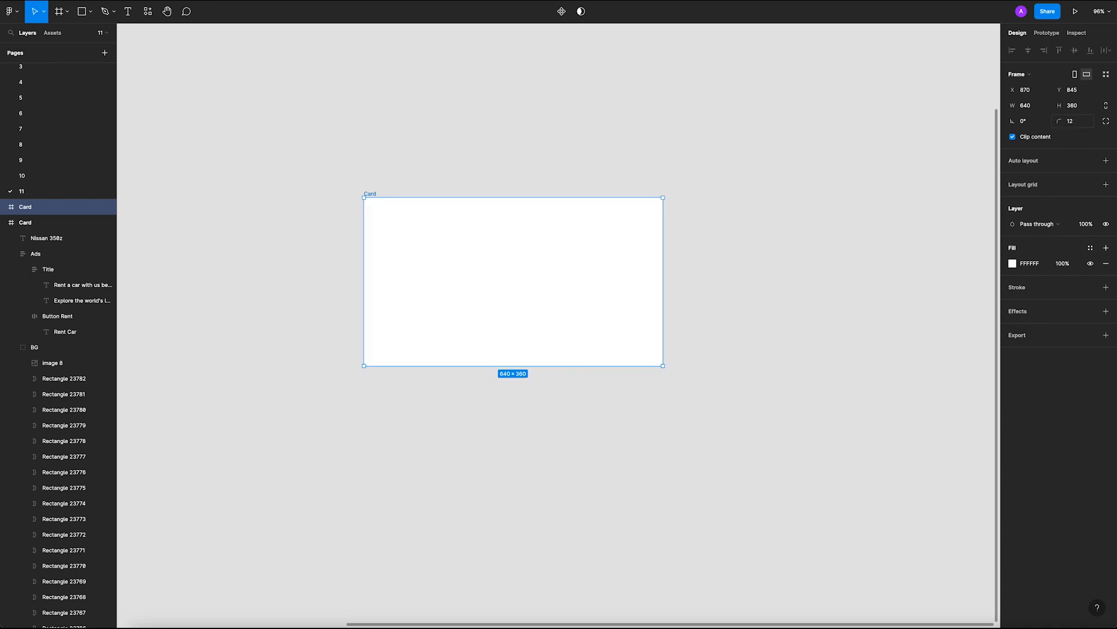
click(800, 152)
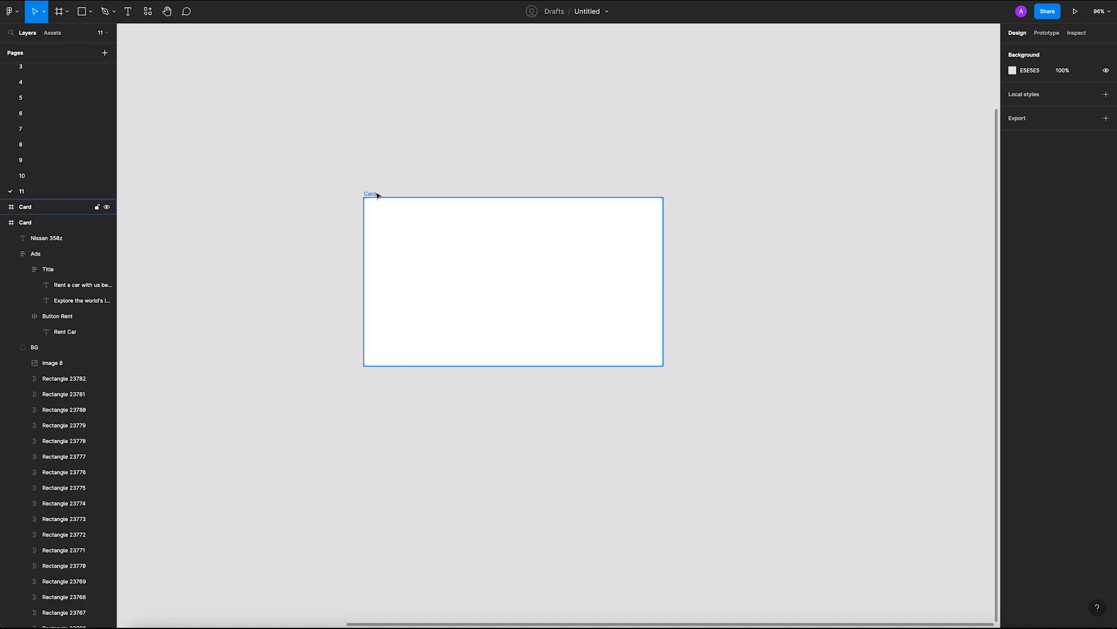
Step: Add a text box about 668 × 162 above the blank card reading "Rent a car with us best price is here" on two lines
scroll(409, 174, down, 5)
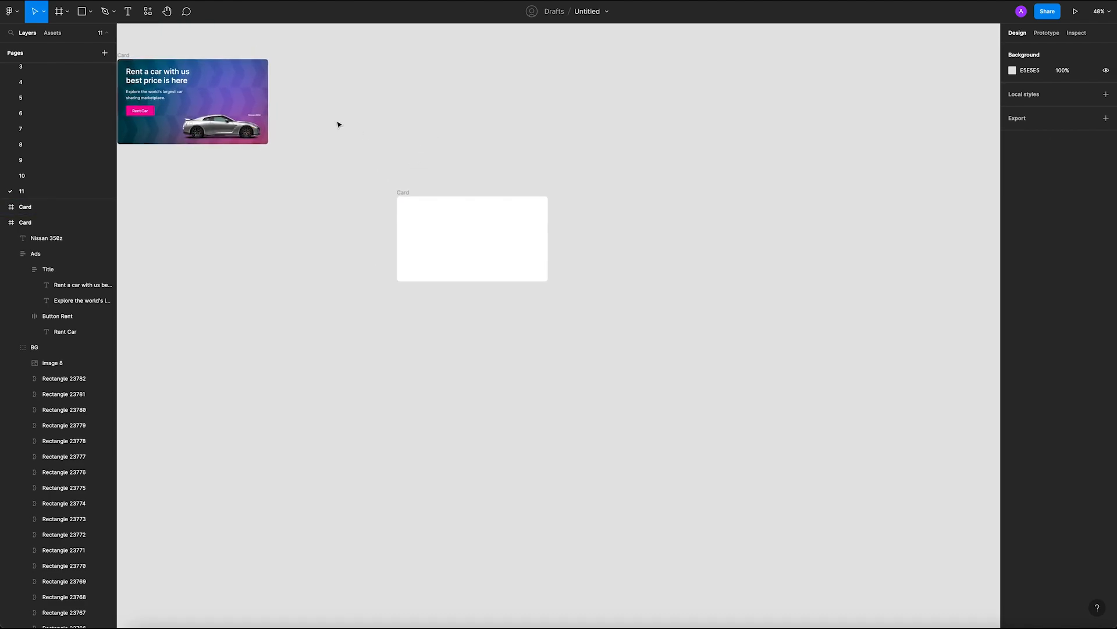
scroll(414, 163, up, 7)
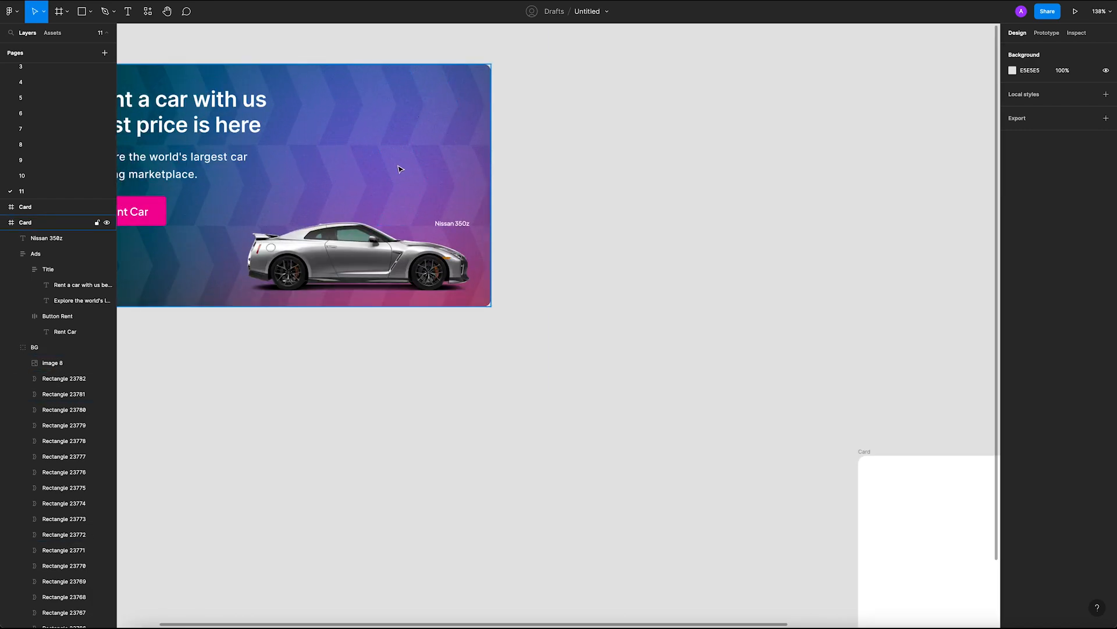
scroll(423, 135, down, 5)
scroll(486, 247, up, 3)
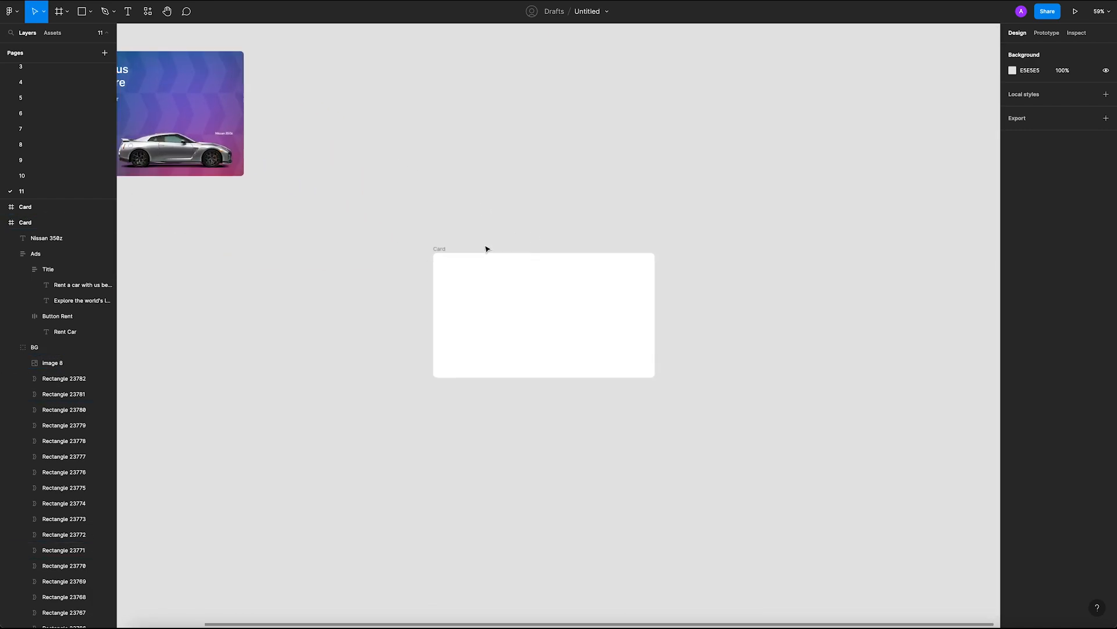
drag(530, 129, 595, 182)
scroll(561, 187, down, 2)
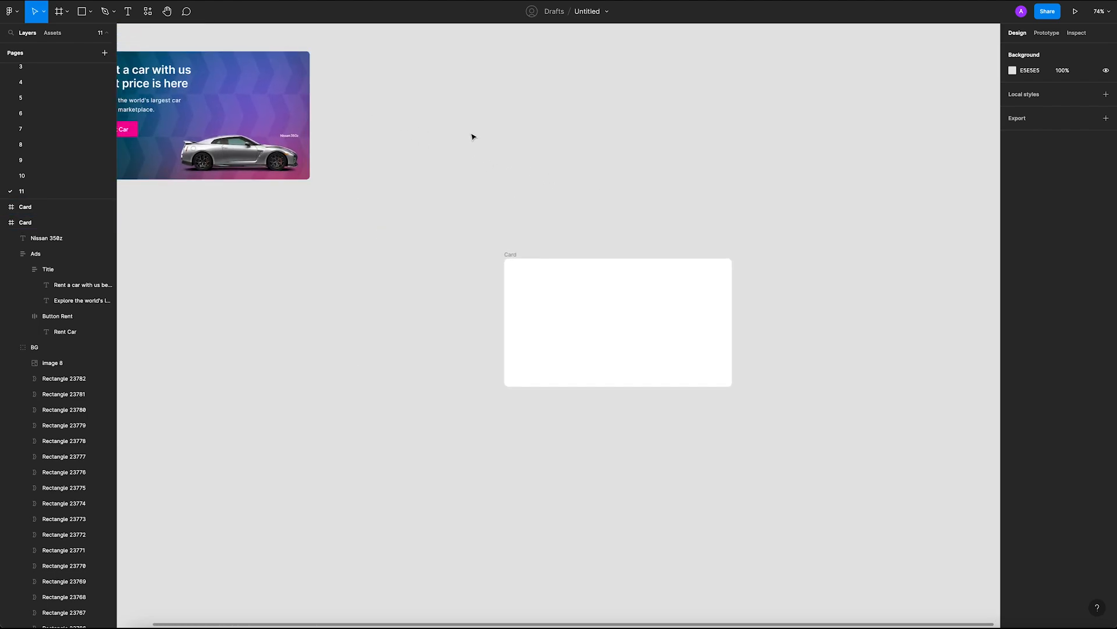
super+click(167, 76)
double_click(190, 86)
key(Escape)
key(Escape)
key(t)
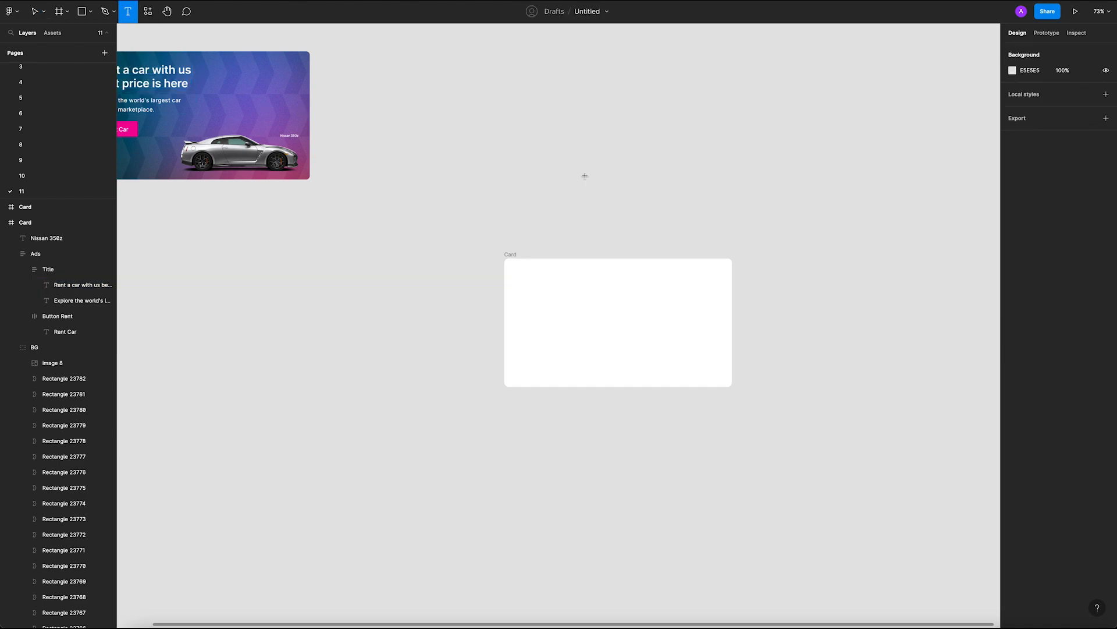
drag(495, 162, 733, 219)
key(Escape)
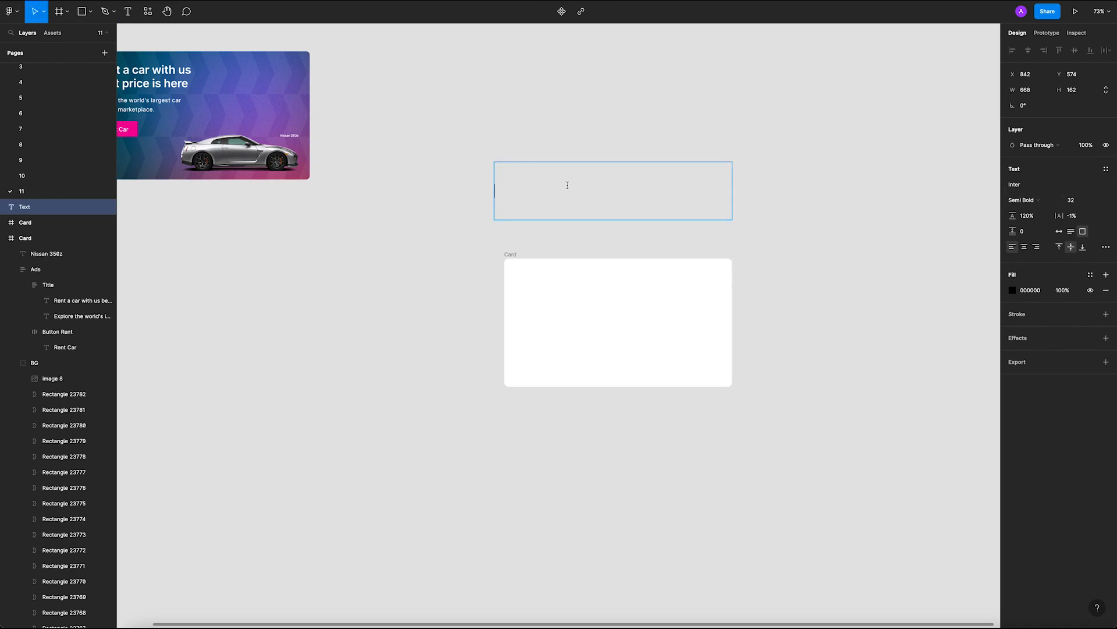
text(Rent a car with us best price is here)
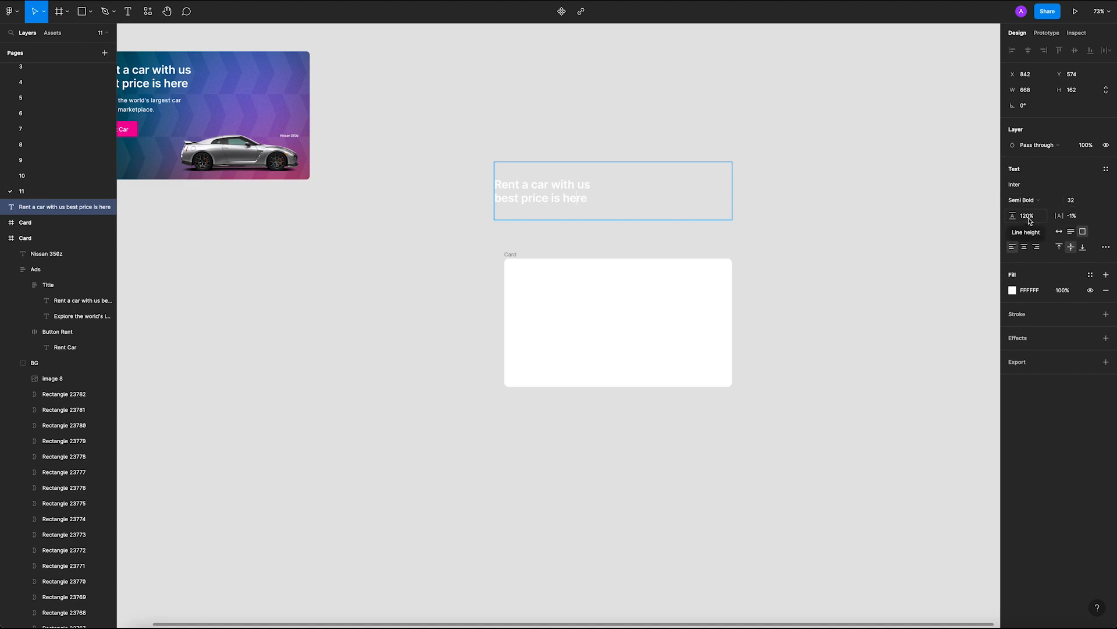
Step: Set the new headline text's fill colour to 333333
double_click(867, 220)
click(532, 187)
click(1007, 296)
drag(886, 303, 856, 405)
click(937, 460)
text(3)
key(Return)
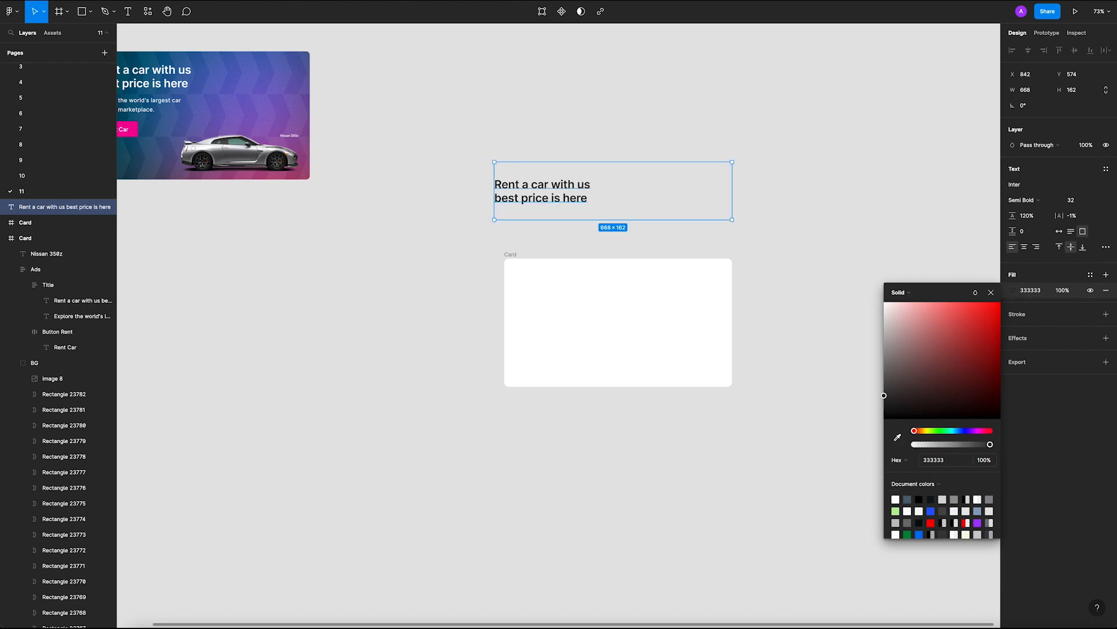
click(992, 293)
click(811, 237)
Step: Shrink the headline's text box to fit its text and move the headline into the upper-left area of the blank card
click(729, 201)
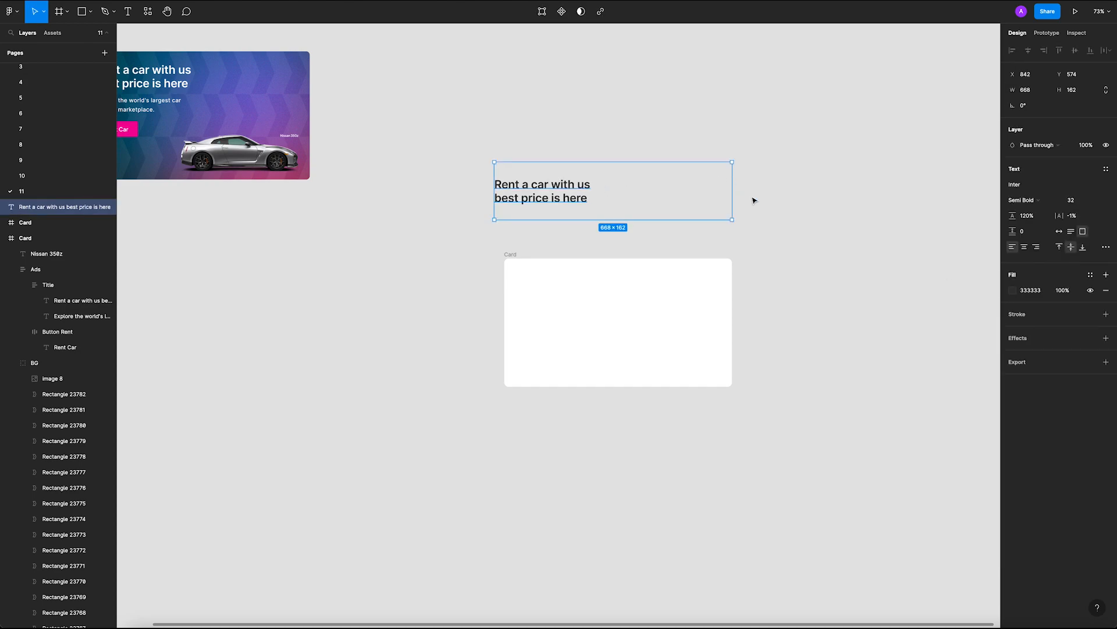
click(736, 197)
click(667, 193)
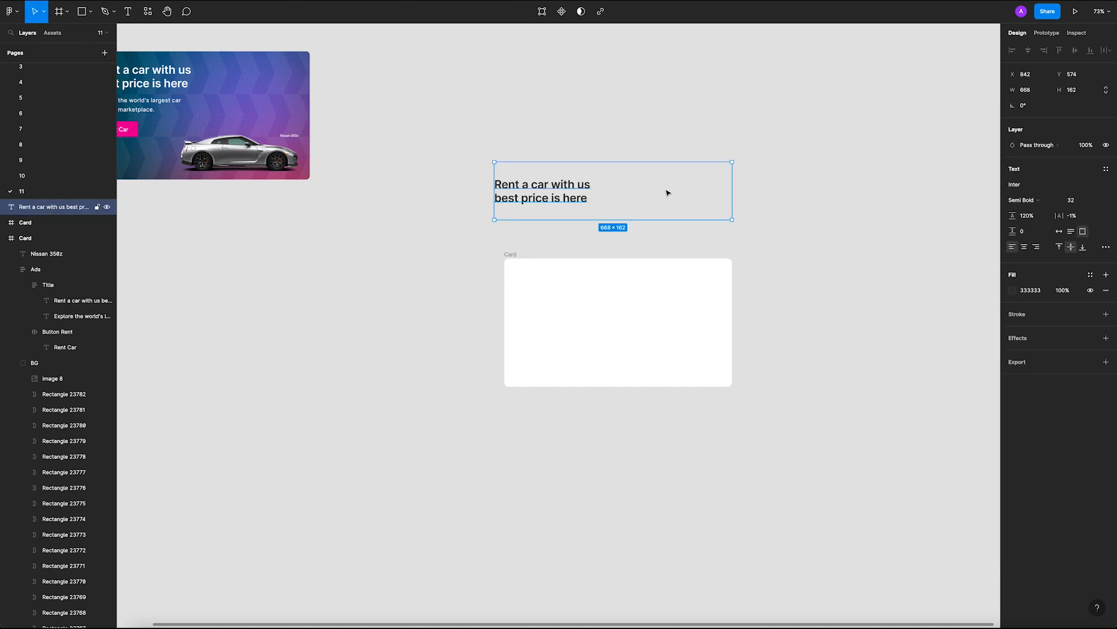
double_click(732, 200)
click(637, 197)
drag(555, 198, 577, 300)
click(571, 210)
Step: Copy the finished card's description text below the headline on the white card and set its fill to 1C1C1C
scroll(552, 186, left, 2)
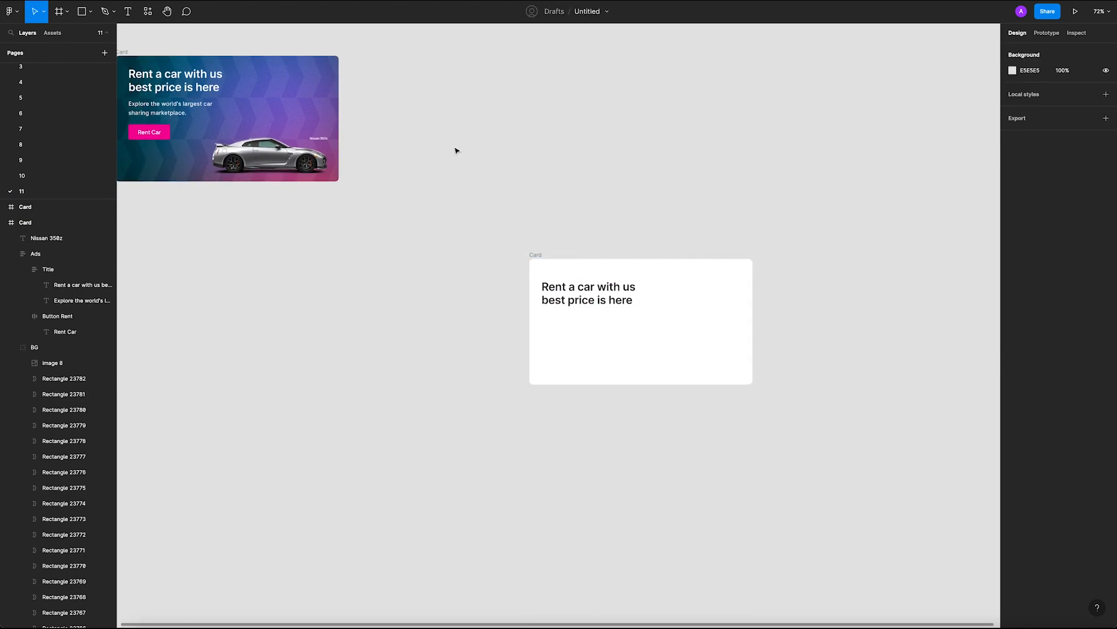
drag(186, 106, 592, 329)
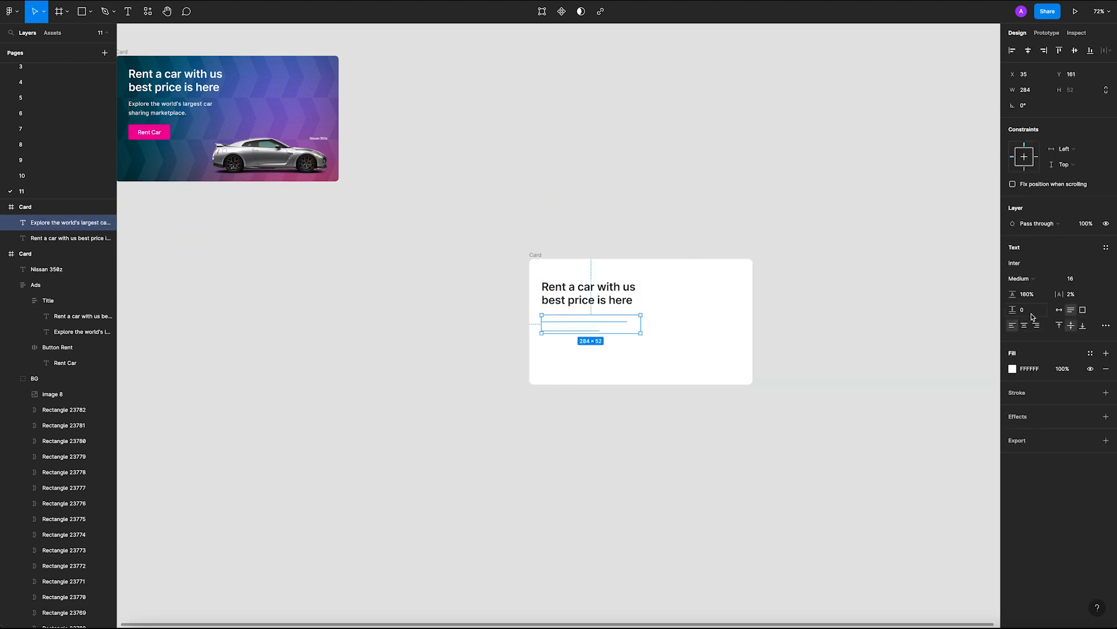
click(1091, 352)
click(1033, 355)
click(1014, 370)
drag(930, 419, 840, 489)
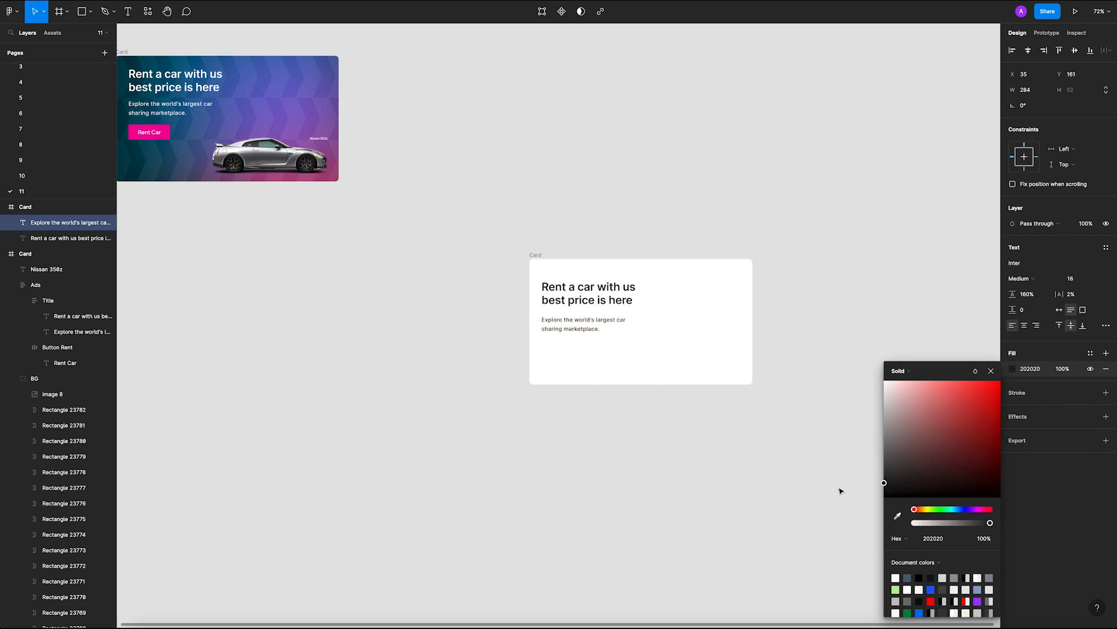
click(991, 371)
click(723, 369)
Step: Review the typography settings of the white card's description text, including its font and line height
scroll(562, 323, up, 5)
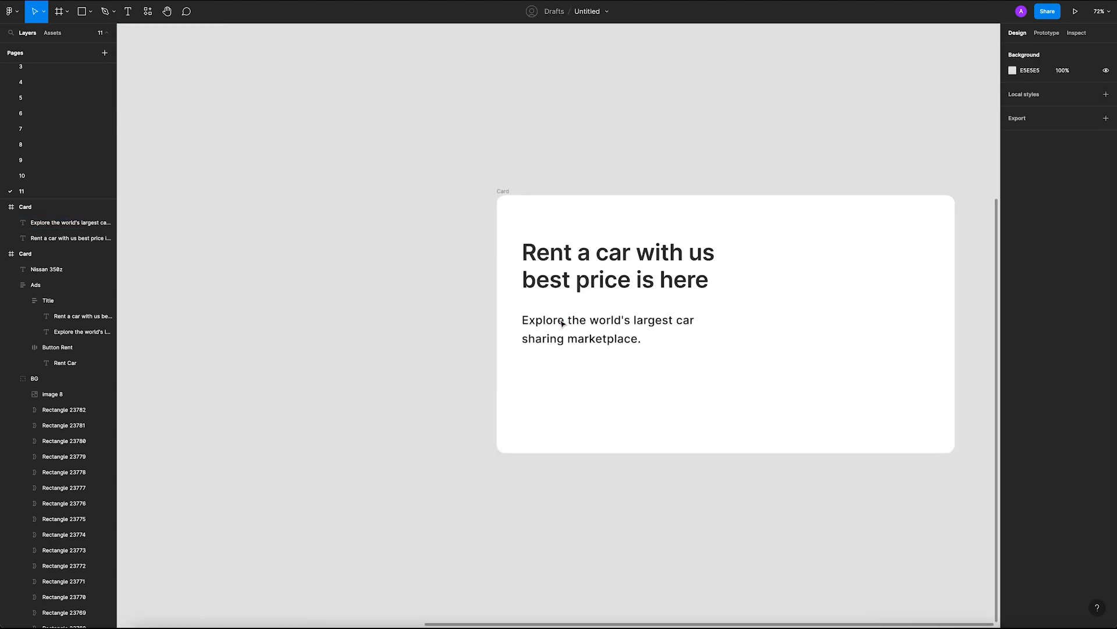
scroll(562, 323, up, 5)
click(554, 317)
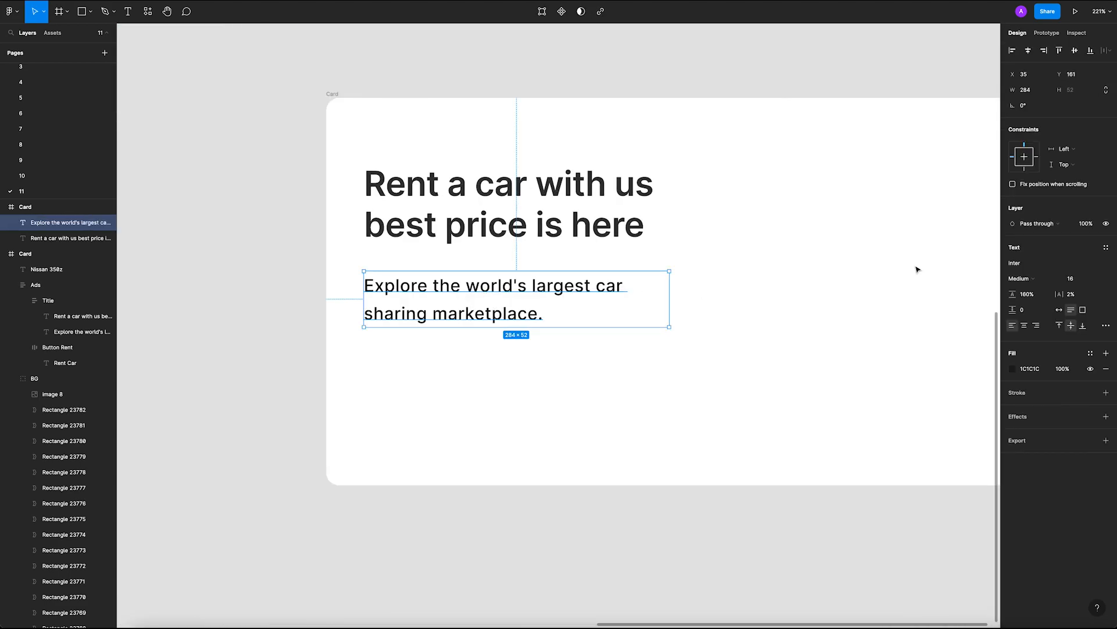
click(1015, 264)
click(1024, 298)
click(791, 329)
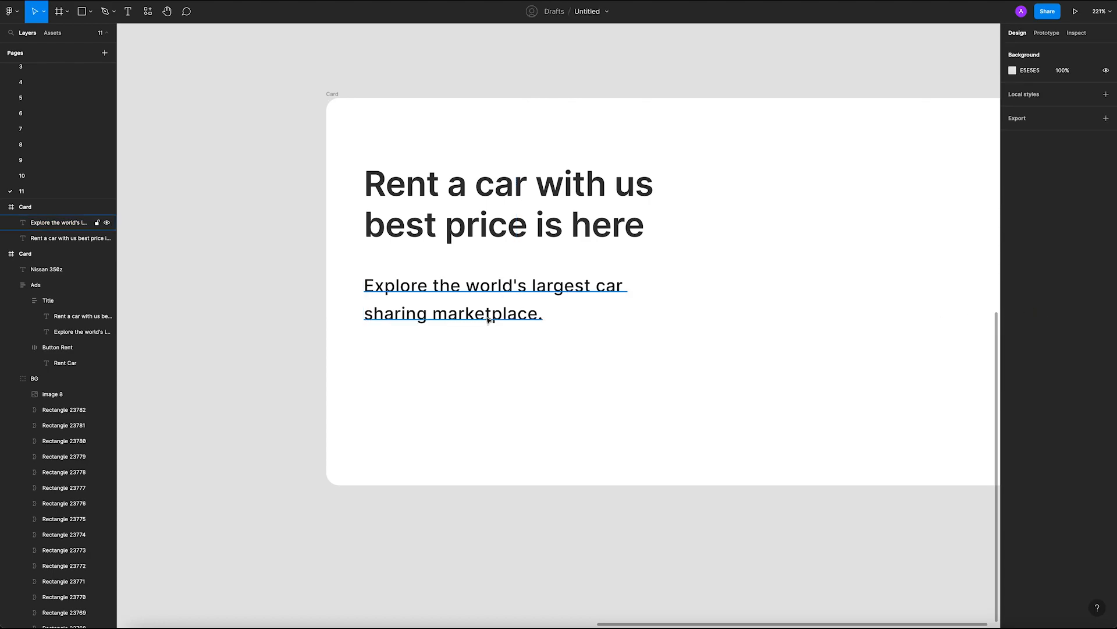
Step: Duplicate the description text and place the copy outside the white card, to its left
scroll(361, 337, down, 10)
scroll(365, 332, down, 5)
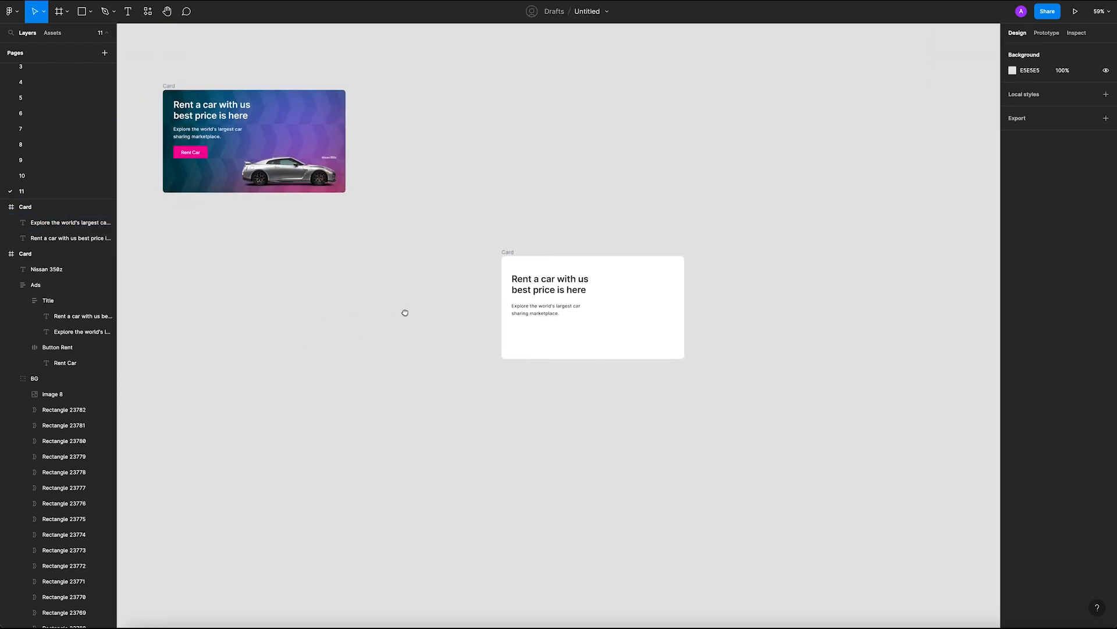
scroll(535, 317, left, 1)
scroll(535, 317, left, 1)
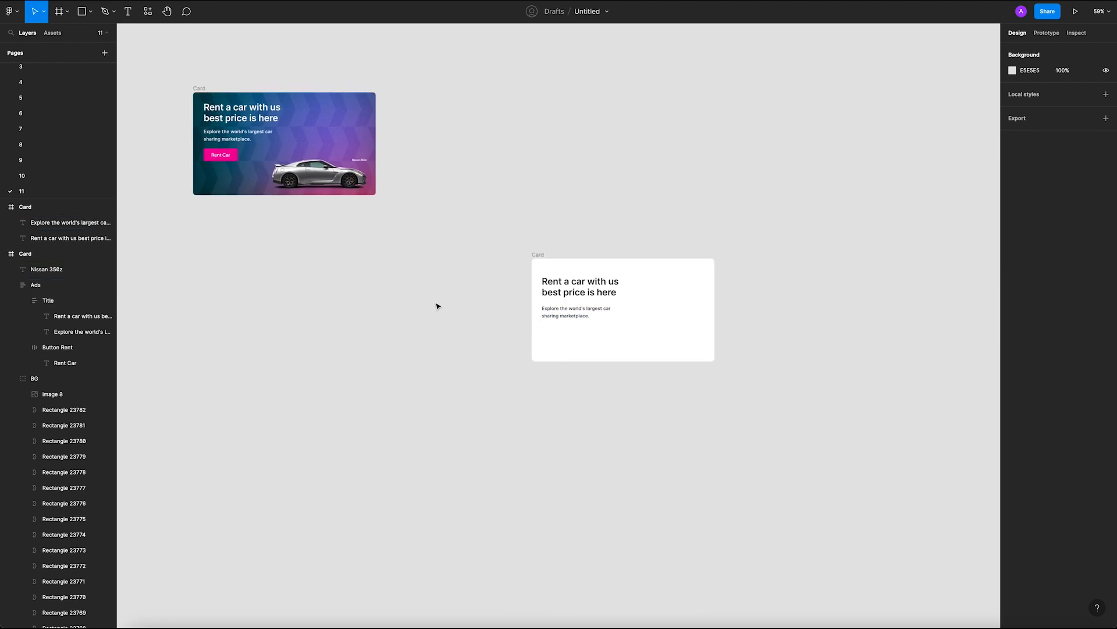
click(575, 316)
drag(575, 316, 473, 342)
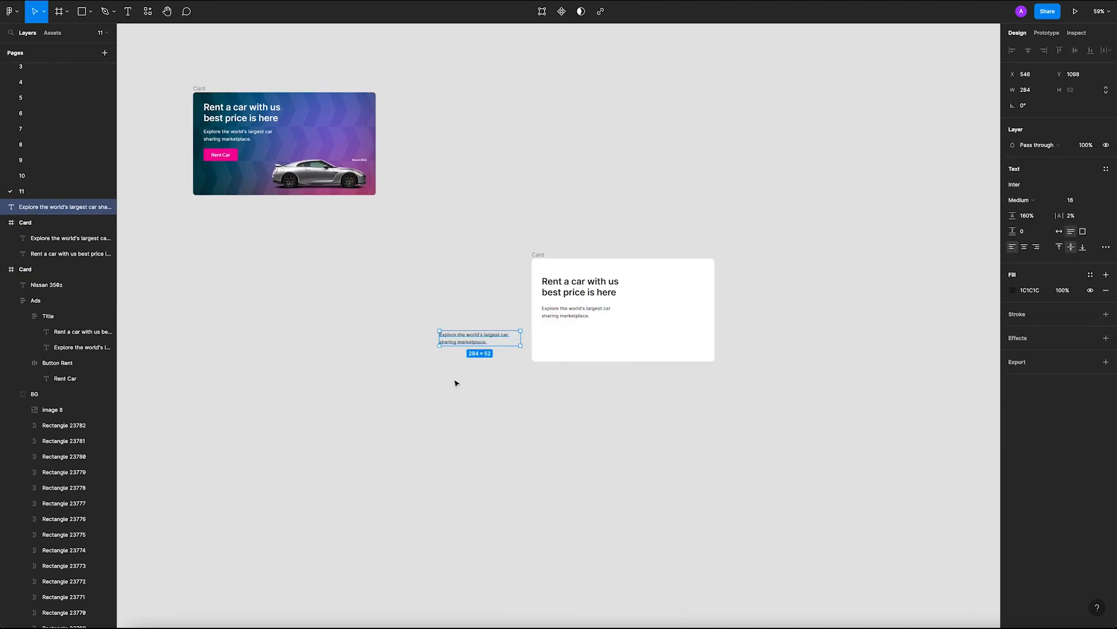
click(456, 382)
Step: Replace the duplicated text with "Rent car" and shrink its text box to fit the words
scroll(493, 362, up, 8)
scroll(477, 343, down, 1)
double_click(446, 321)
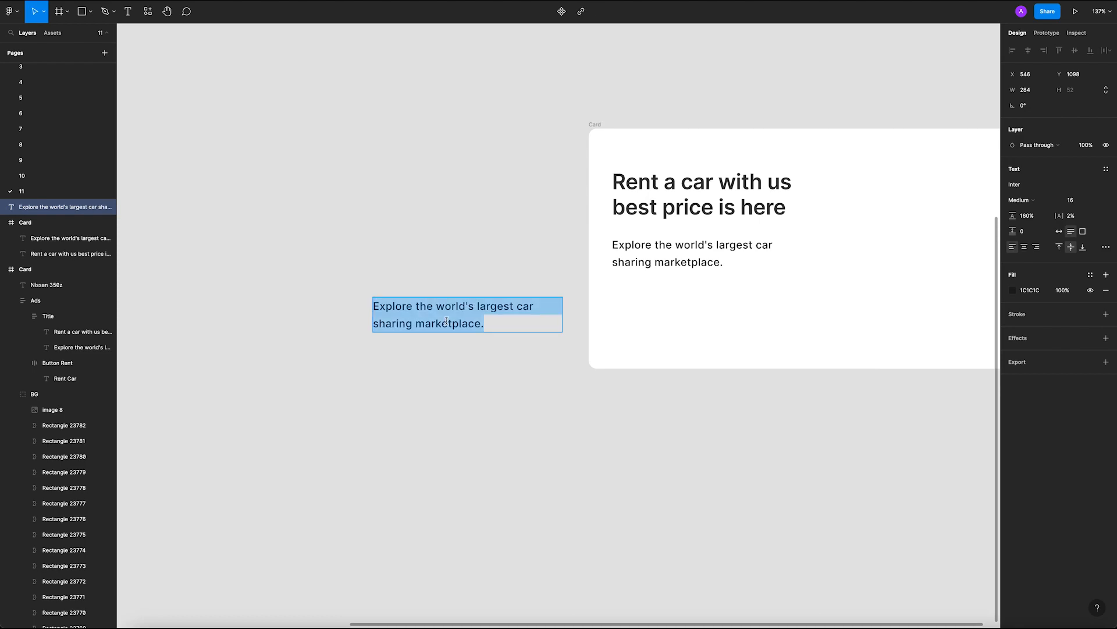
text(Re)
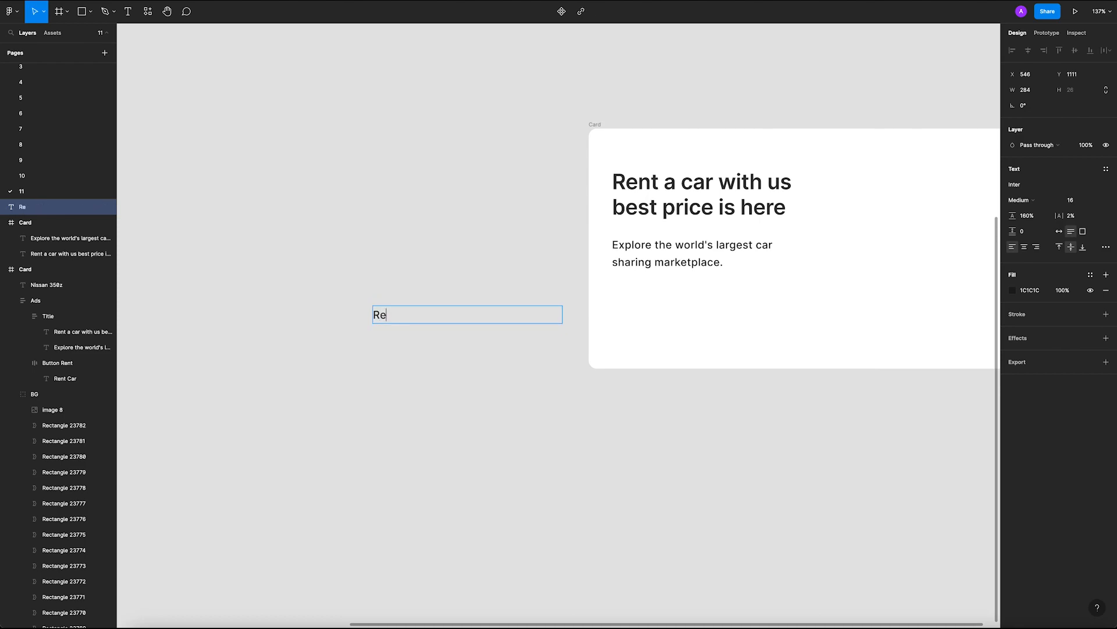
text(nt car)
key(Escape)
double_click(566, 318)
click(506, 354)
click(404, 319)
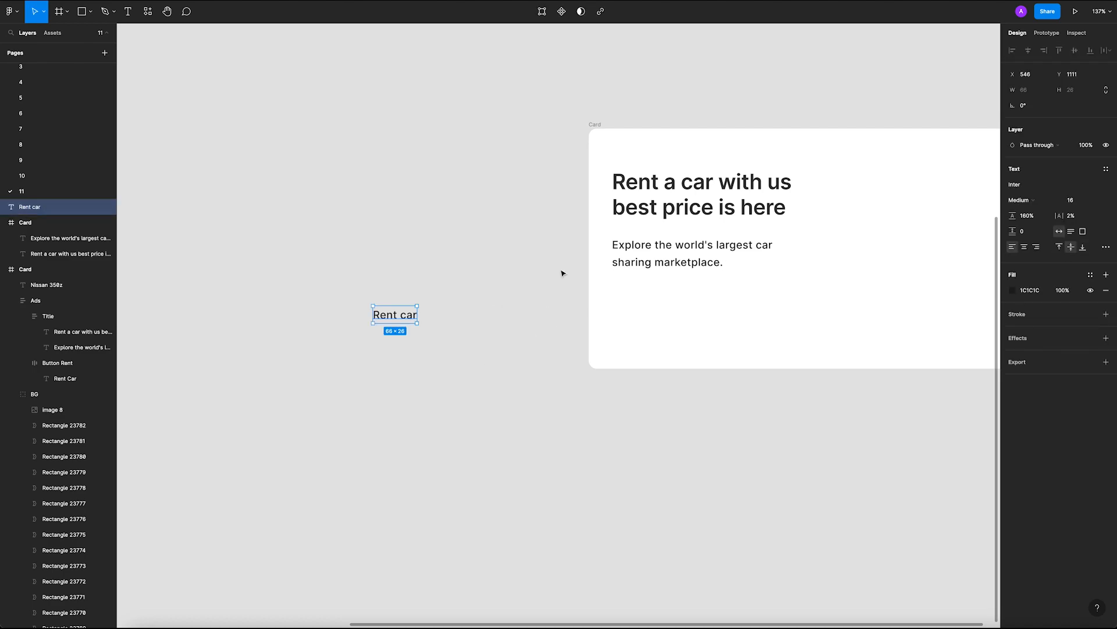
Step: Wrap the "Rent car" text in an auto layout frame with centered alignment
right_click(406, 309)
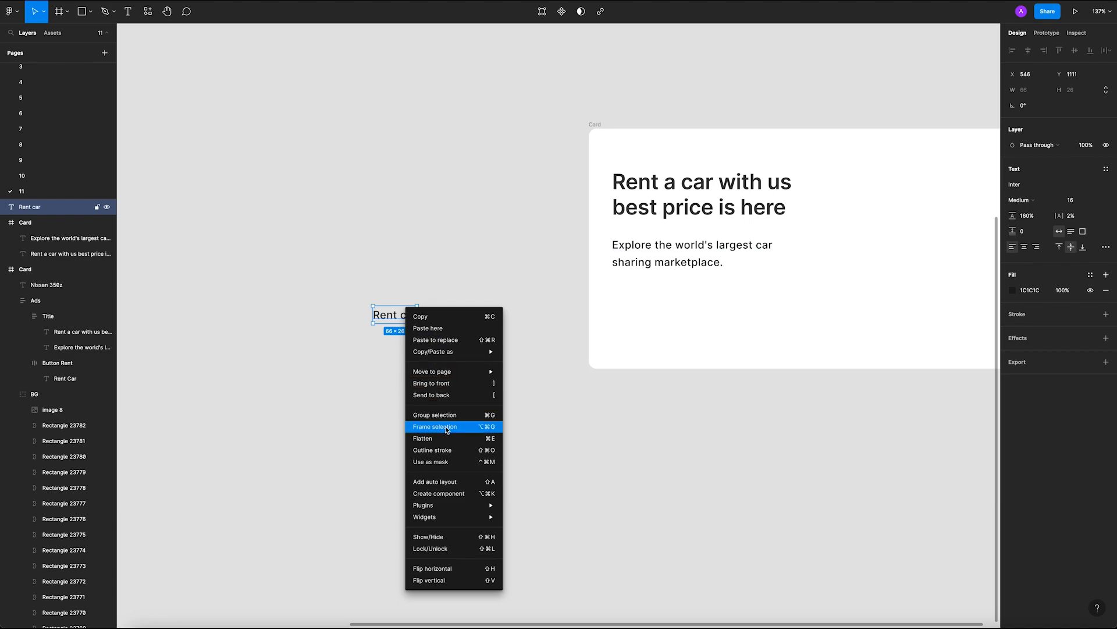
click(449, 486)
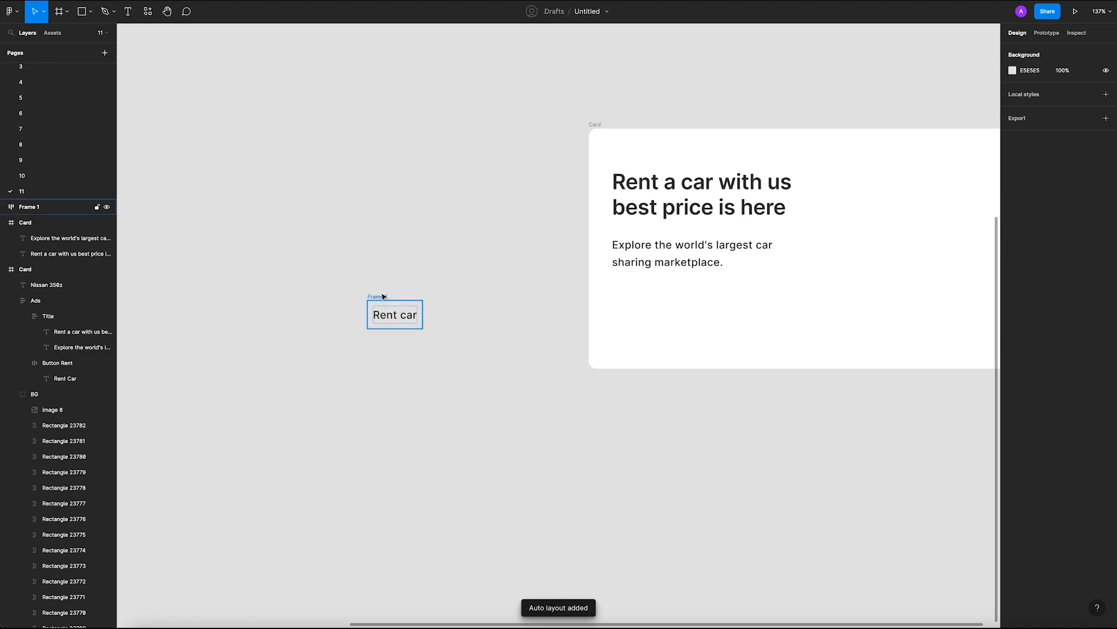
click(1070, 204)
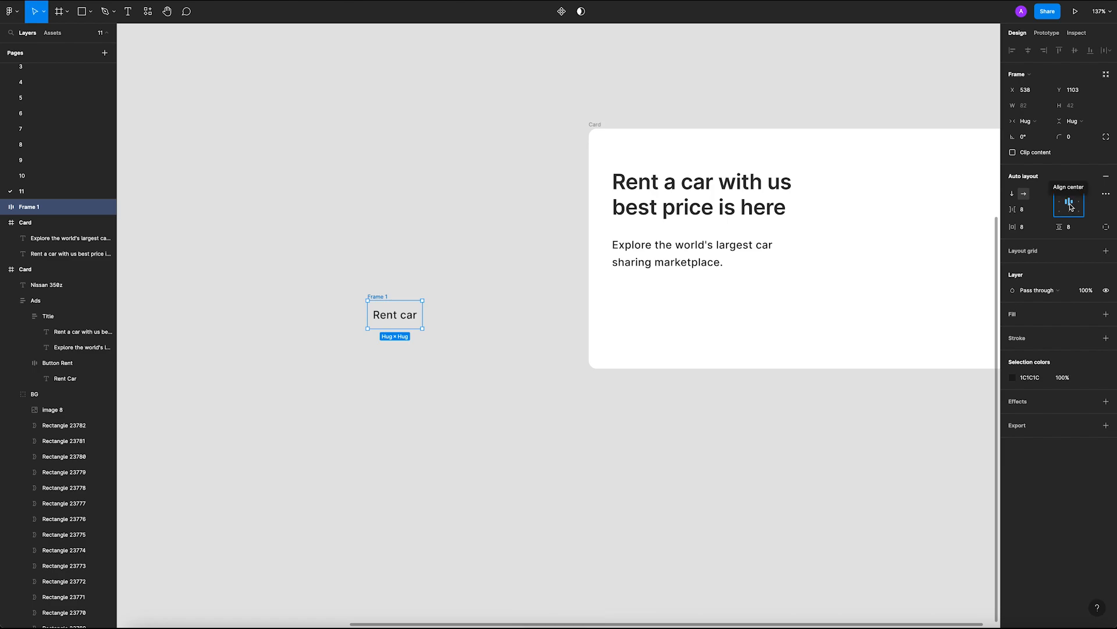
click(394, 291)
click(381, 296)
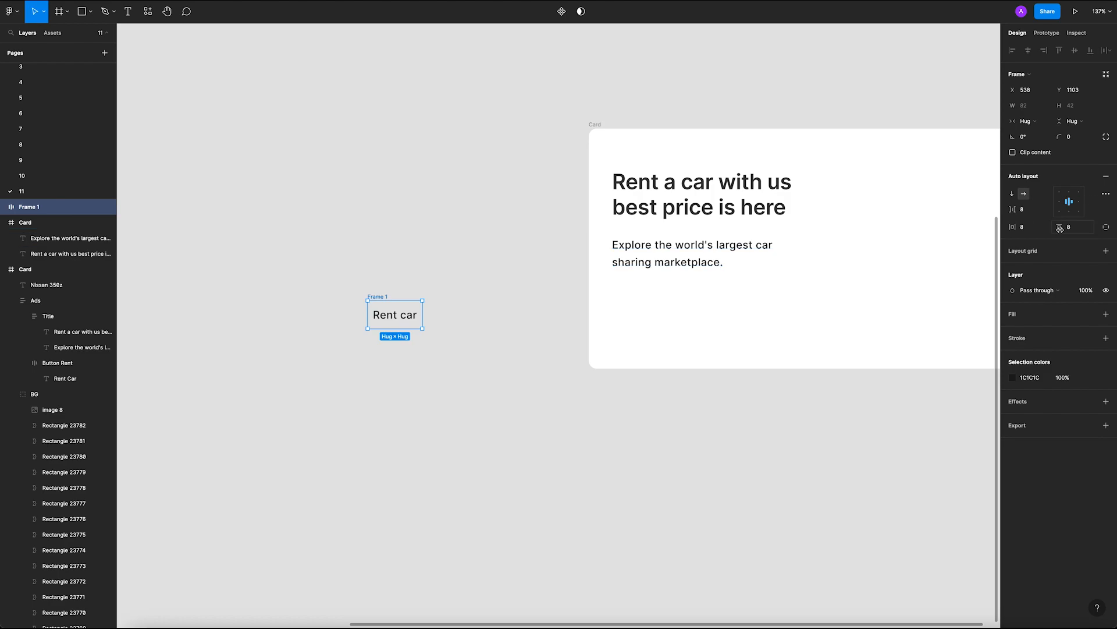
Step: Set the Rent car frame's horizontal padding to 16 and vertical padding to 12
click(1029, 232)
text(16)
key(Return)
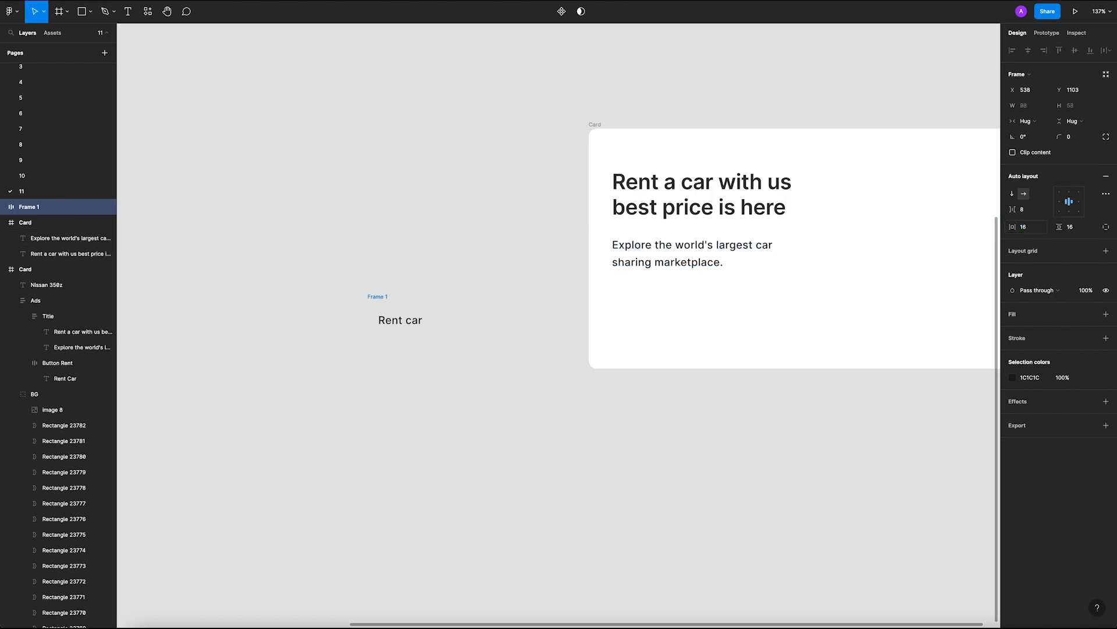
click(1063, 230)
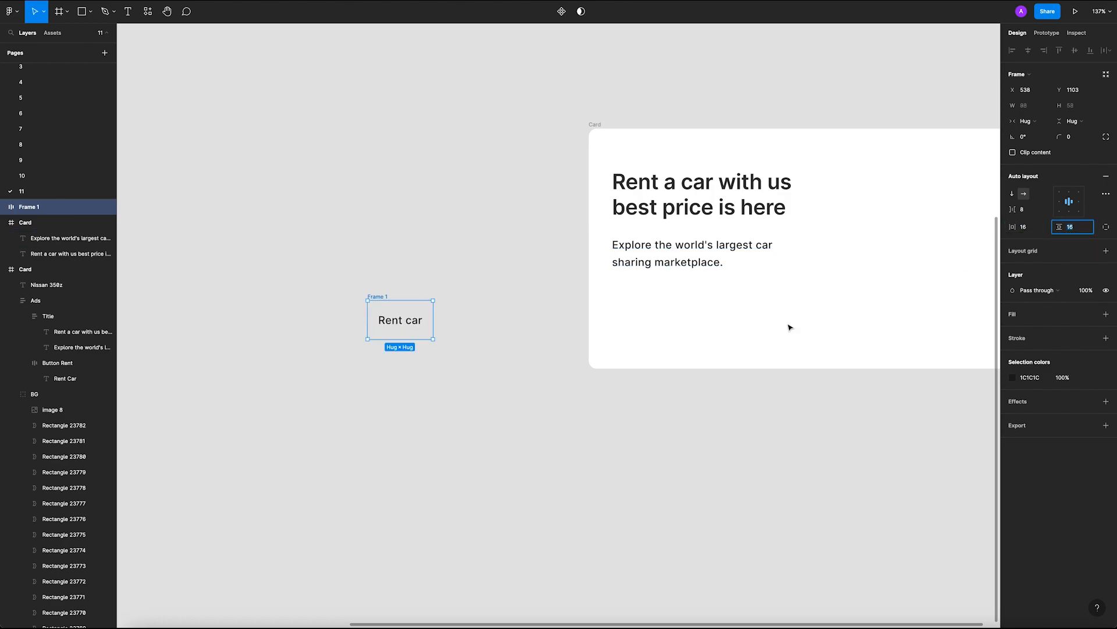
text(12)
key(Return)
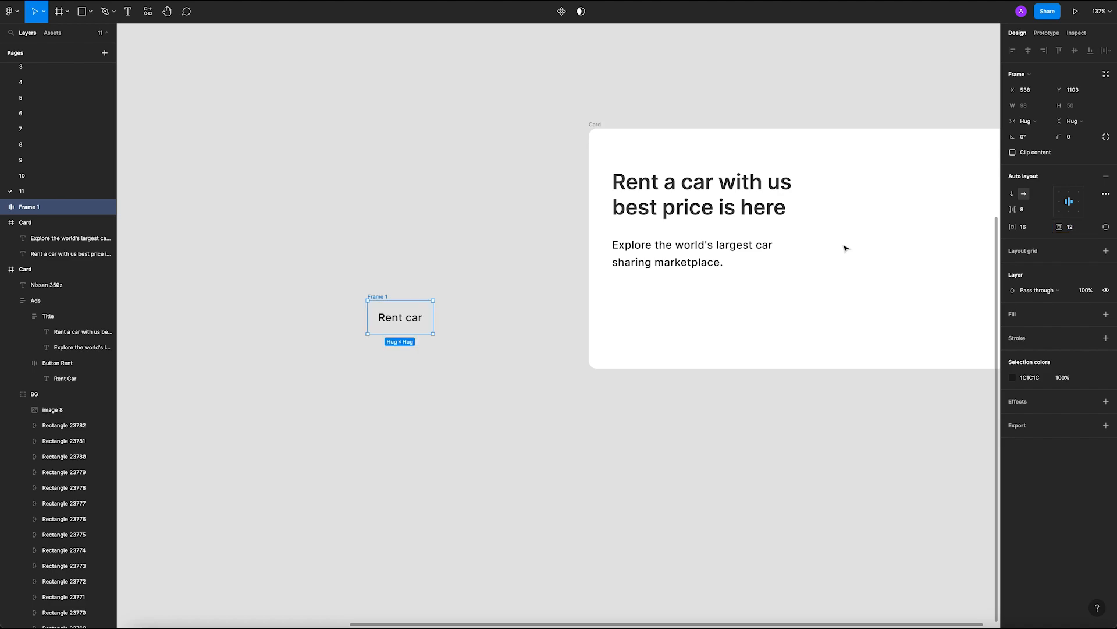
Step: Add a near-black 141414 fill to the Rent car button frame
click(434, 264)
click(384, 299)
click(1105, 313)
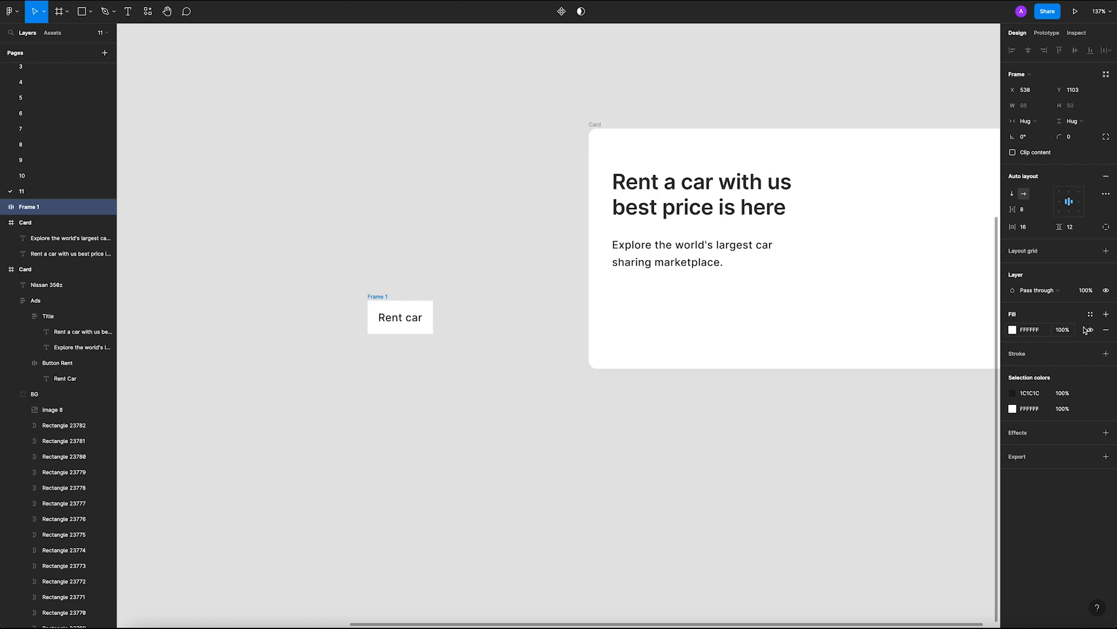
click(1013, 330)
drag(912, 394, 846, 456)
click(426, 343)
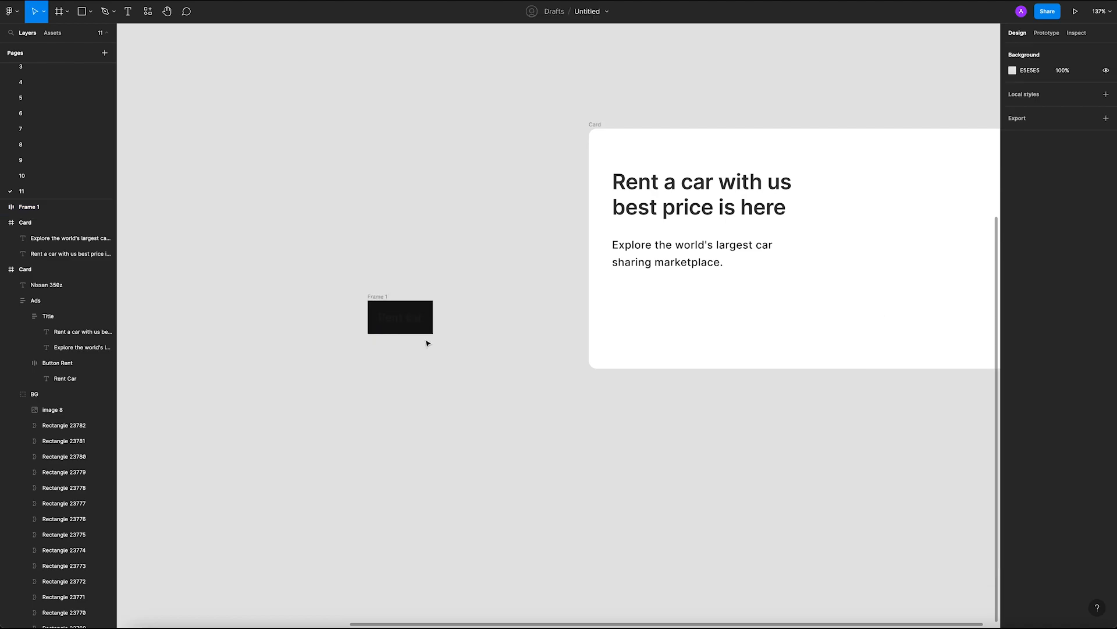
Step: Change the button's "Rent car" text fill to white, FFFFFF
click(410, 318)
click(1013, 306)
drag(920, 351, 826, 309)
click(526, 390)
Step: Move the Rent car button into the white card, left-aligned with the texts and 25 below the description
scroll(507, 372, down, 5)
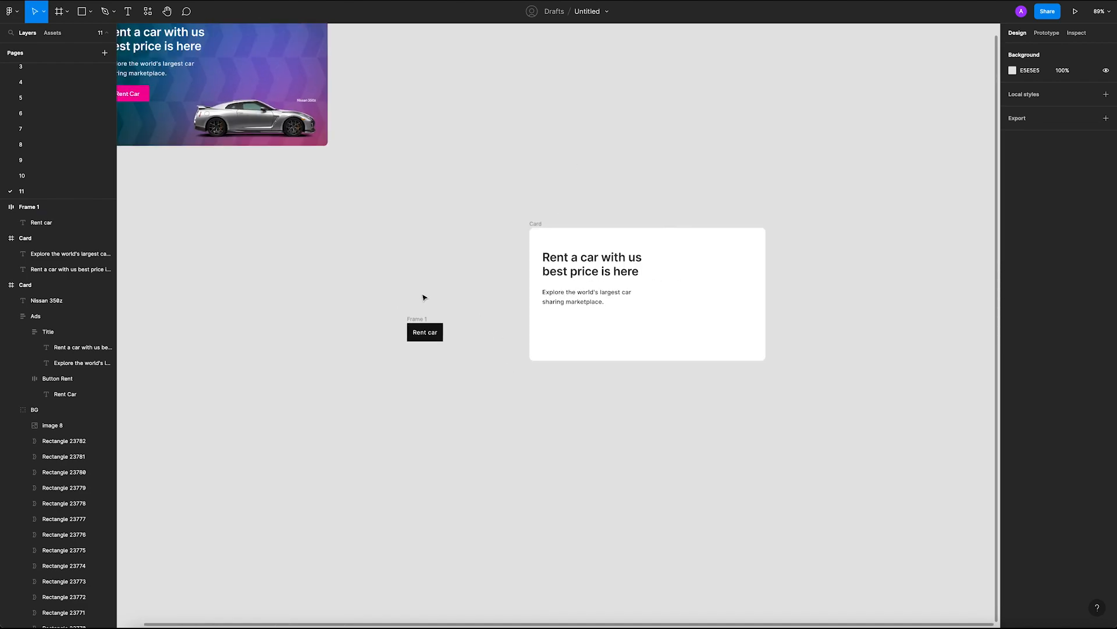
drag(422, 327, 555, 315)
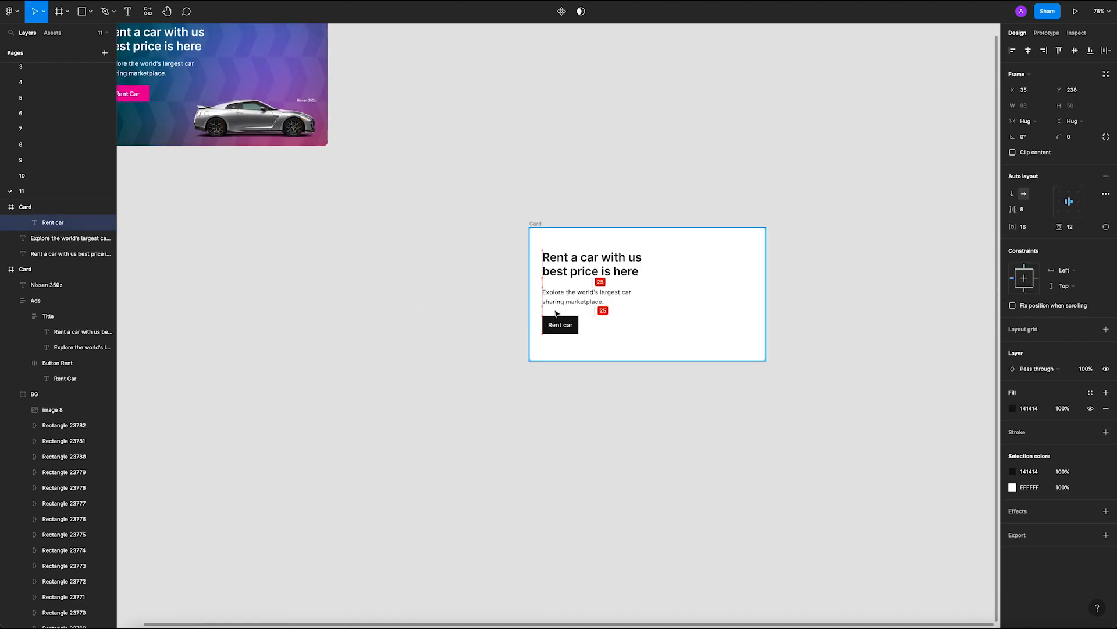
click(491, 325)
drag(434, 308, 457, 316)
scroll(462, 323, down, 1)
scroll(417, 302, up, 5)
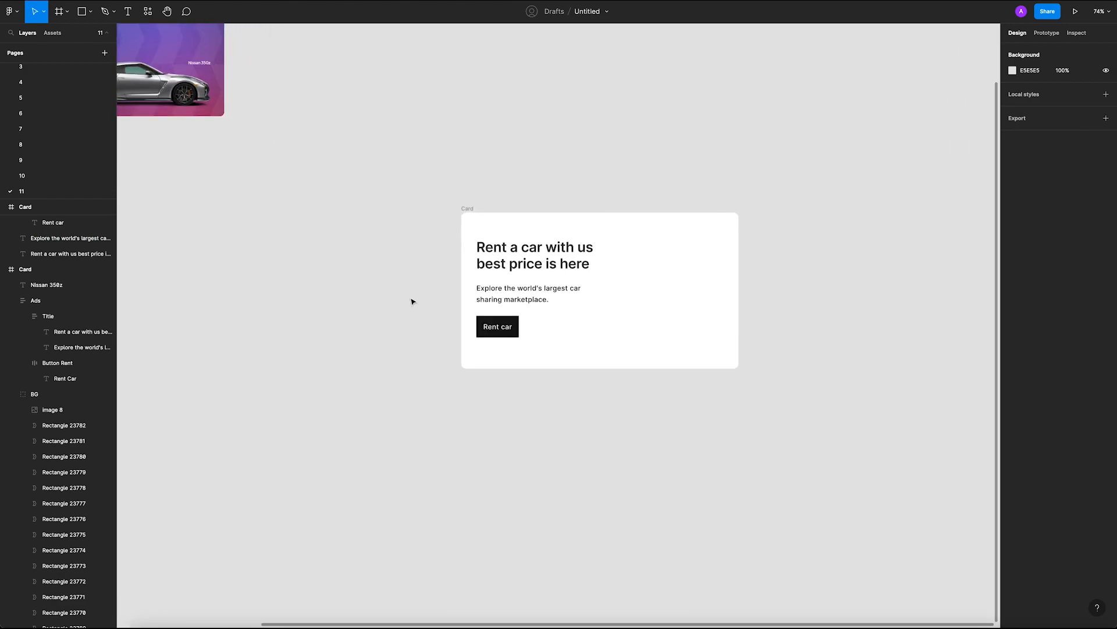
Step: Examine the chevron shapes in the finished card's background, including their size and fill
scroll(417, 303, up, 5)
scroll(417, 303, left, 5)
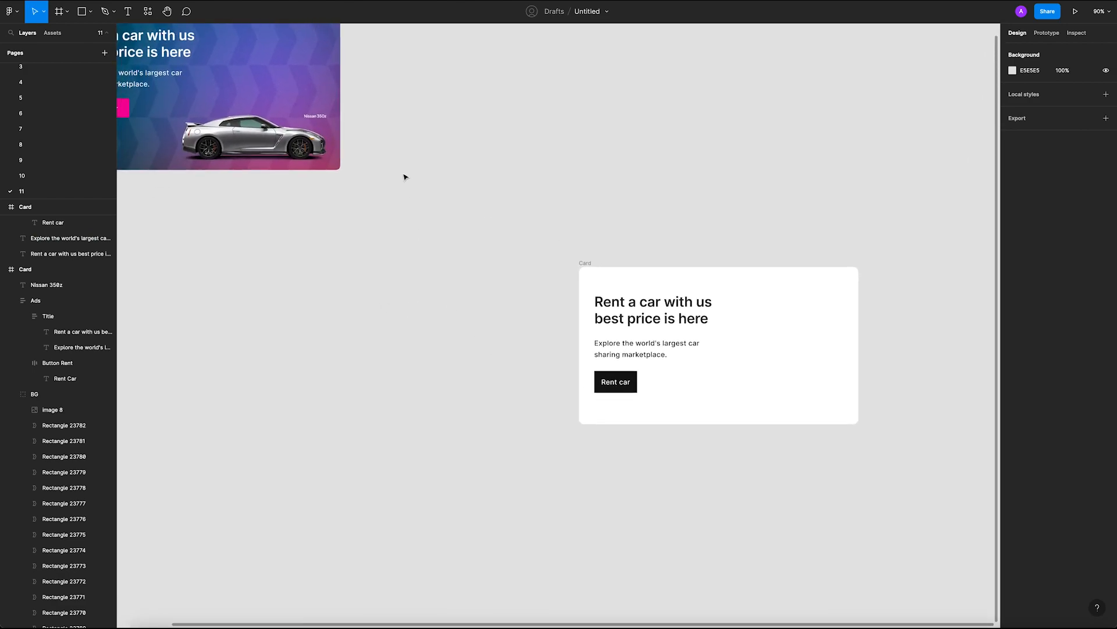
click(380, 149)
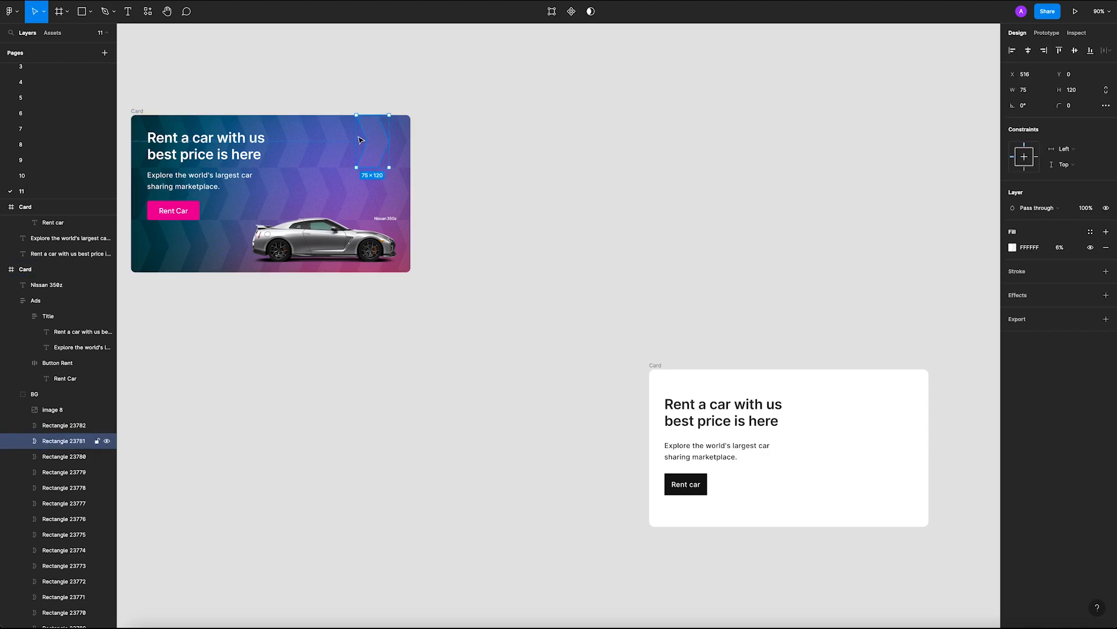
click(446, 154)
scroll(497, 225, up, 3)
scroll(497, 225, right, 5)
scroll(496, 225, down, 3)
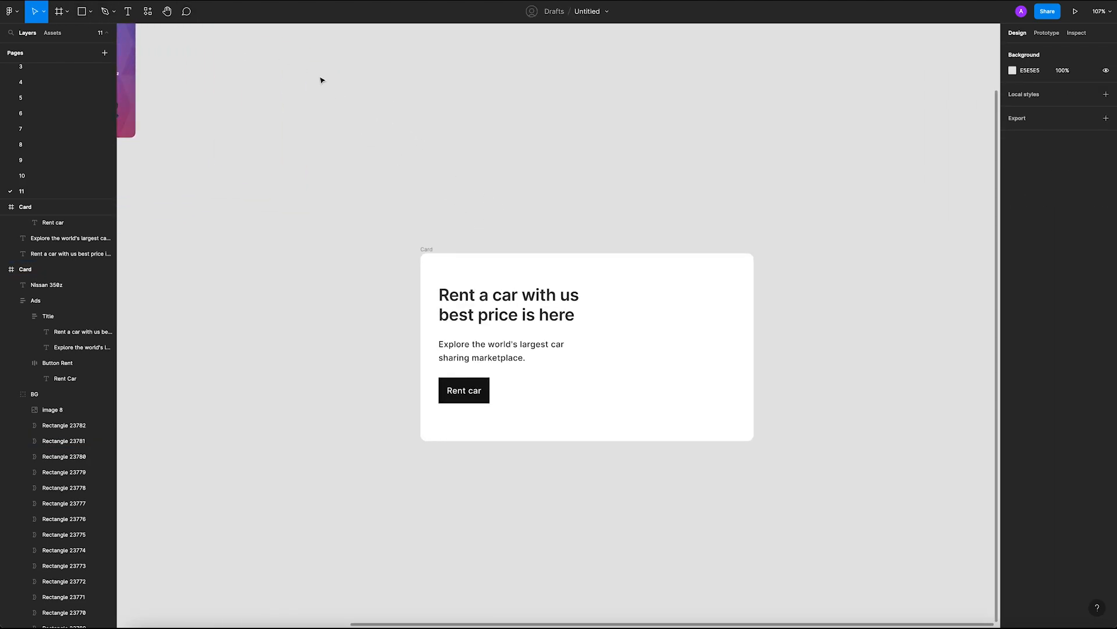
Step: Draw a narrow upright rectangle about 45 × 109 above the white card
click(91, 11)
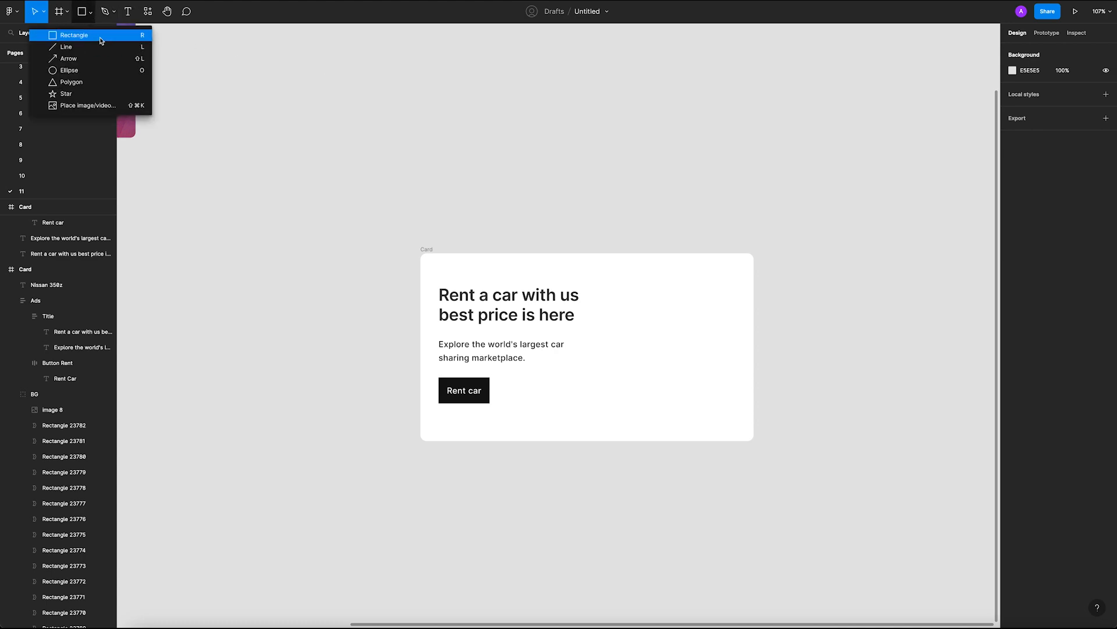
click(64, 34)
drag(457, 165, 480, 221)
click(553, 215)
scroll(611, 231, left, 2)
scroll(611, 231, up, 1)
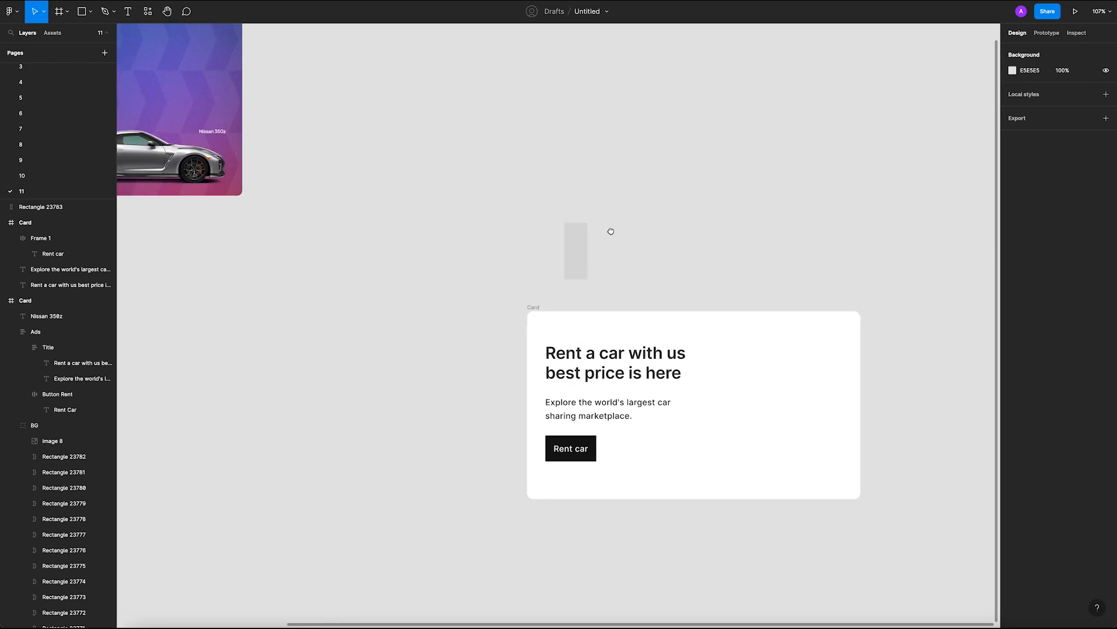
Step: Check a background chevron's dimensions on the finished card and set the grey rectangle to 75 × 120
super+click(217, 109)
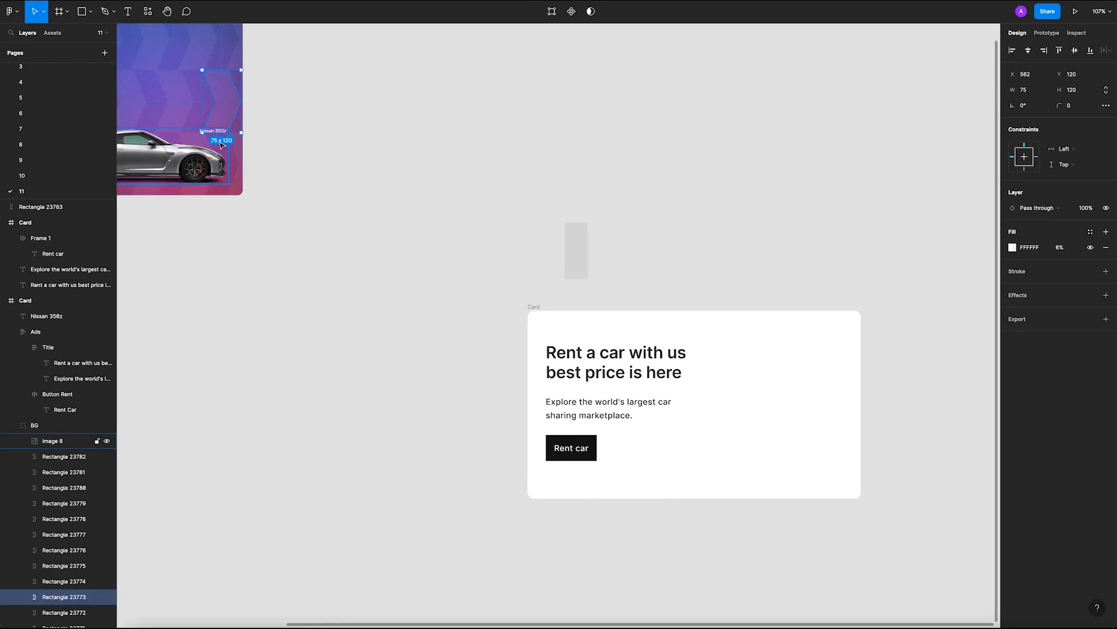
click(591, 257)
scroll(603, 232, up, 3)
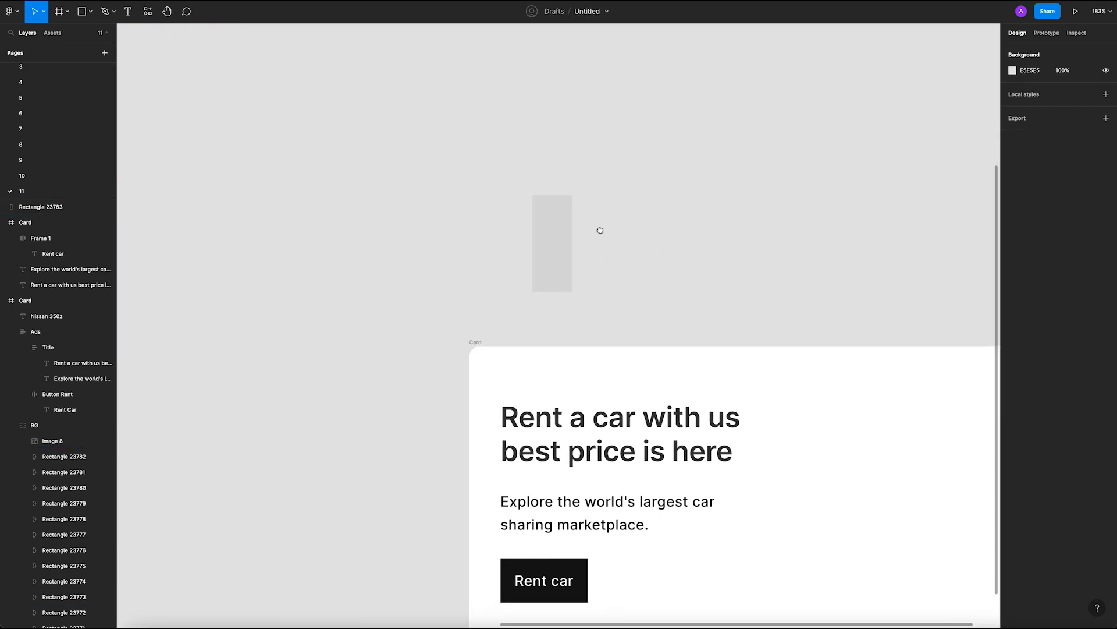
scroll(600, 230, right, 2)
scroll(600, 230, down, 1)
click(496, 202)
click(1039, 91)
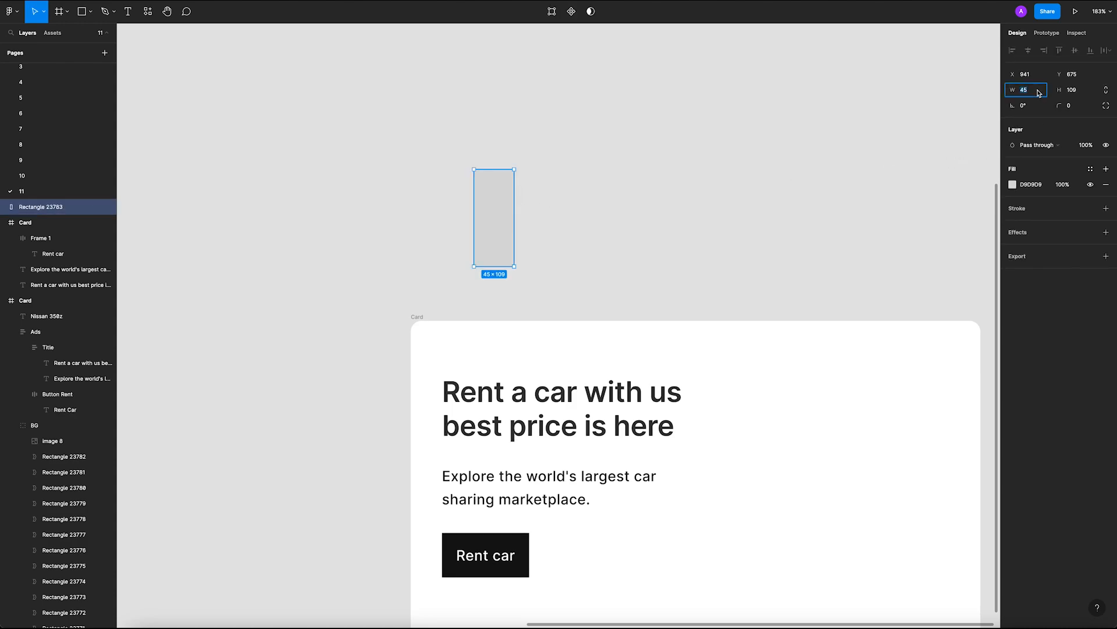
click(1080, 91)
text(120)
key(Return)
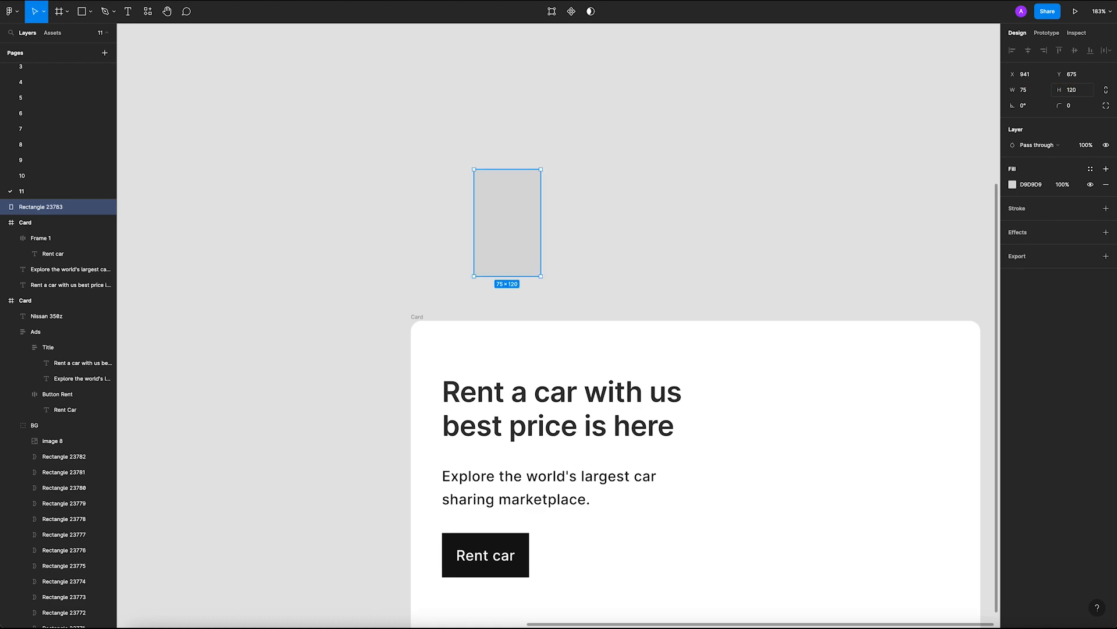
scroll(599, 195, down, 5)
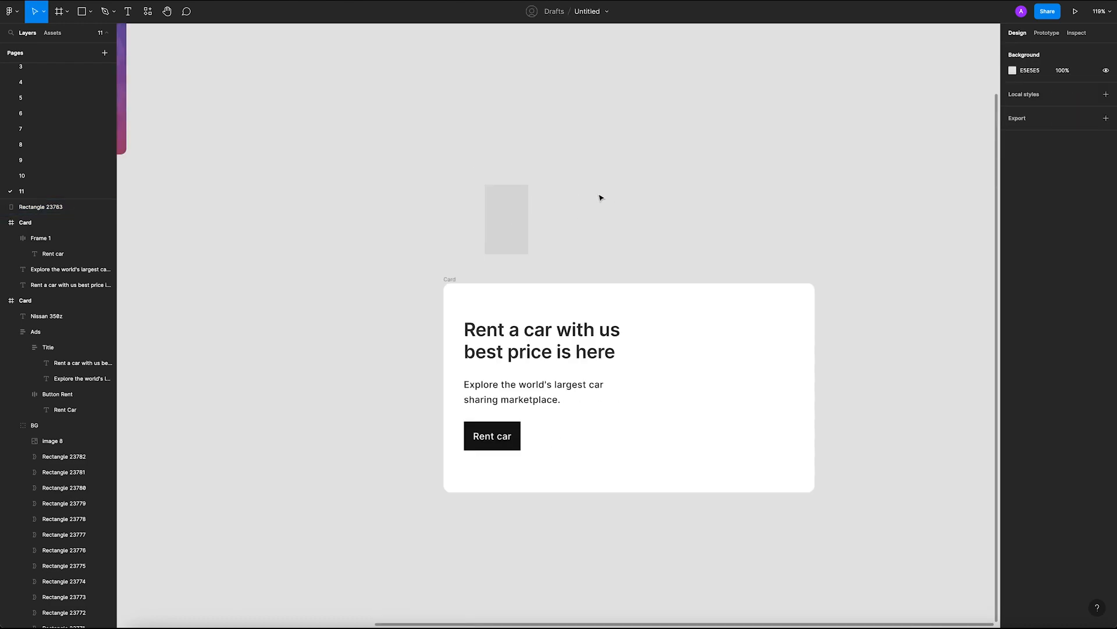
Step: Compare the shape of the finished card's background chevron with the new grey rectangle
click(269, 86)
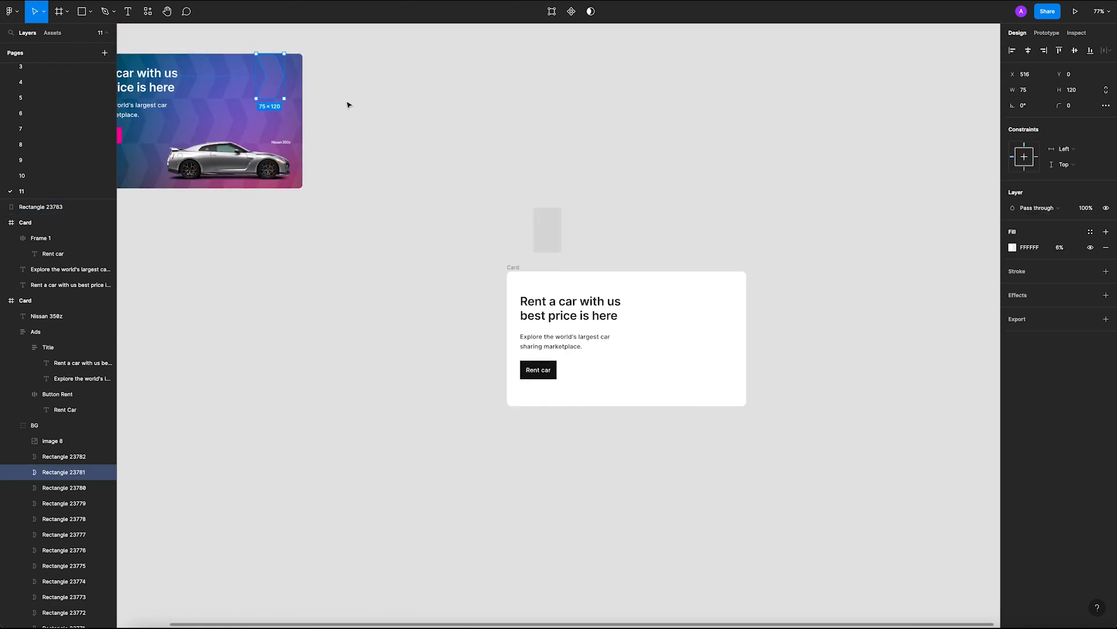
click(569, 216)
click(555, 228)
scroll(555, 228, up, 8)
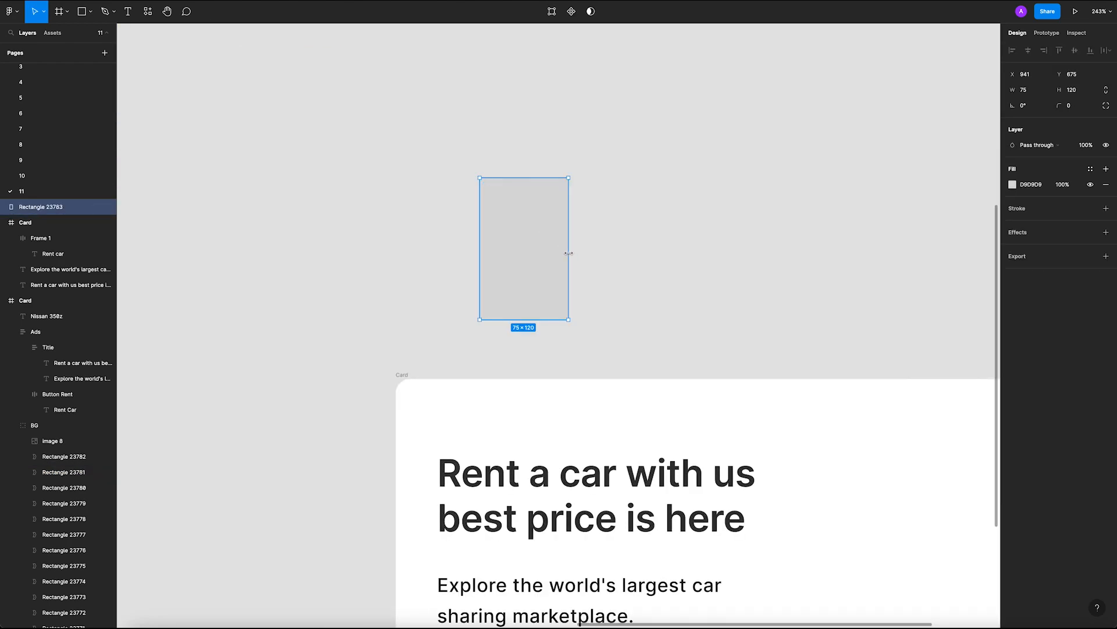
scroll(516, 330, down, 5)
scroll(516, 330, up, 2)
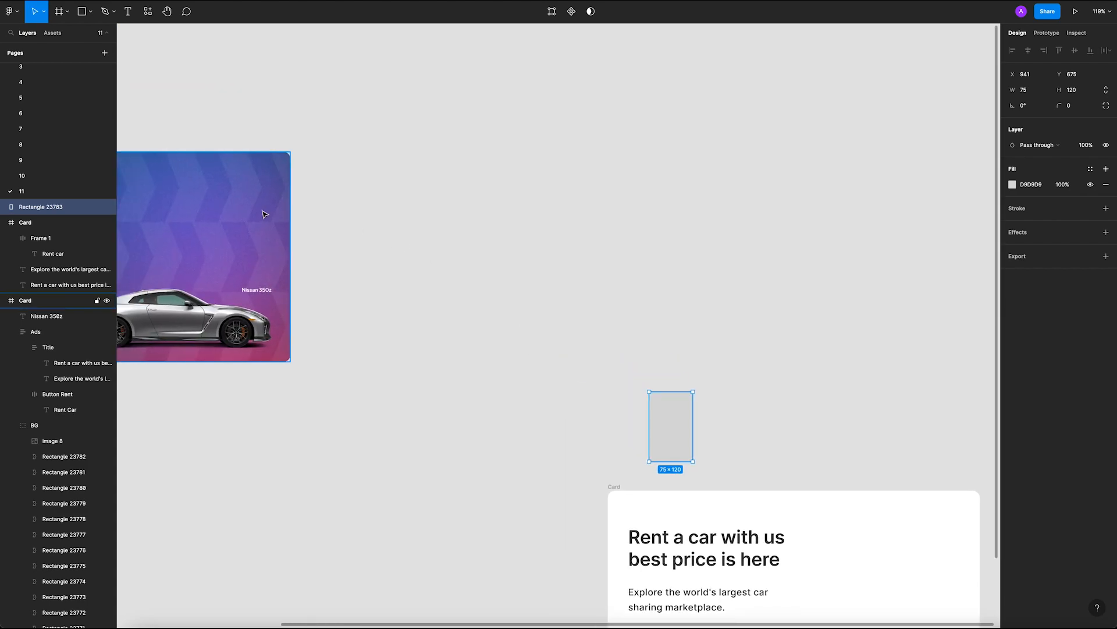
click(229, 168)
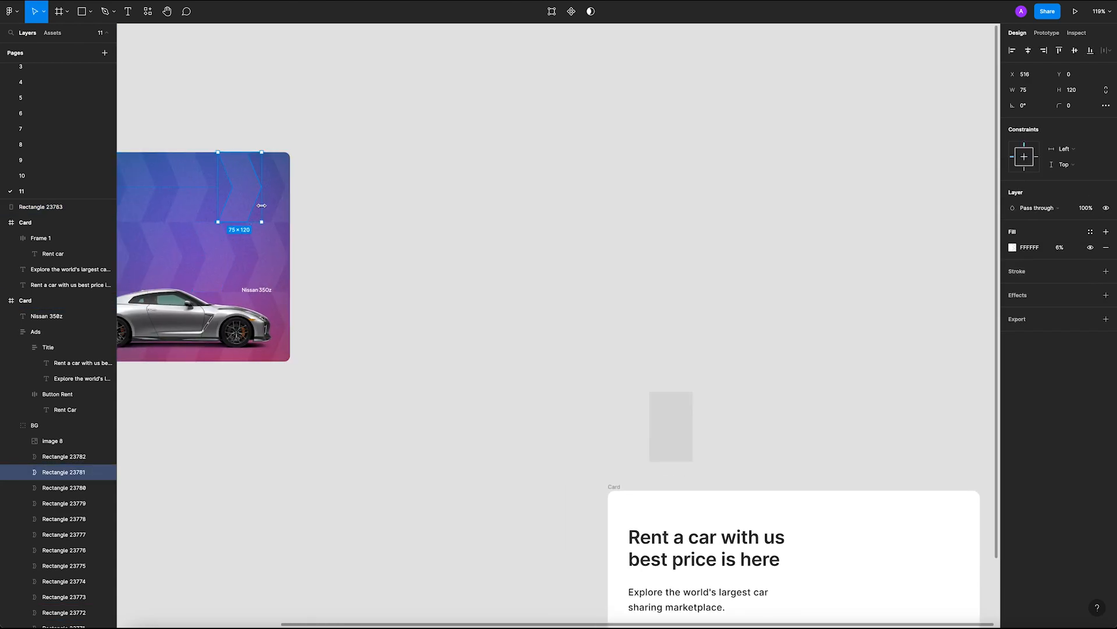
click(643, 349)
scroll(689, 397, down, 1)
scroll(689, 398, right, 1)
scroll(689, 397, down, 5)
scroll(689, 398, right, 4)
scroll(524, 271, up, 5)
Step: Narrow the grey rectangle from its right side to a width of 48
click(556, 269)
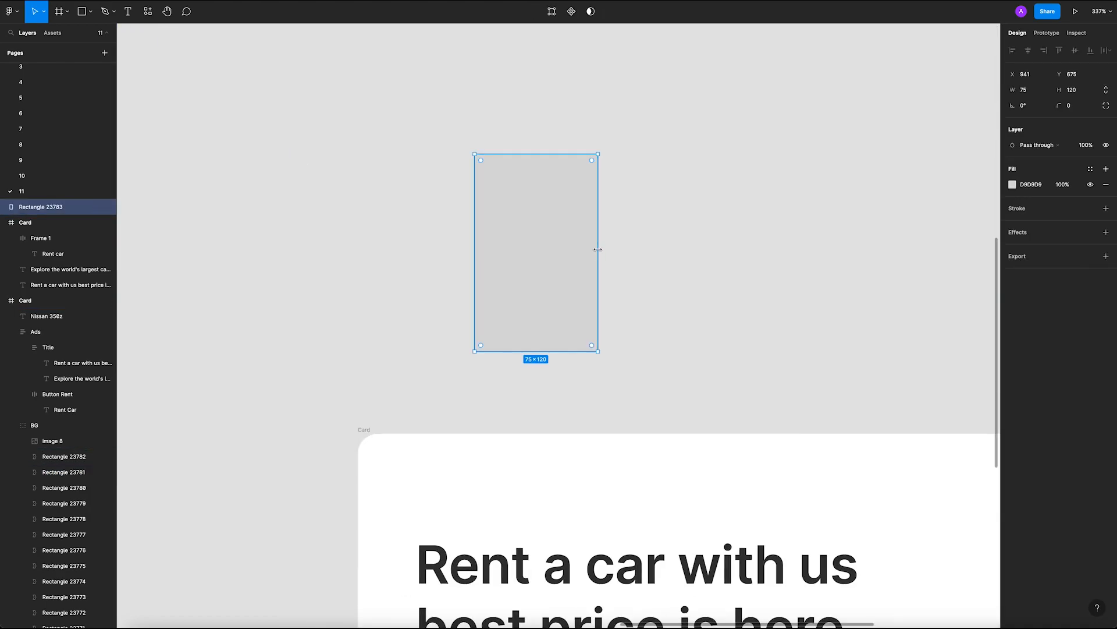
drag(590, 250, 554, 249)
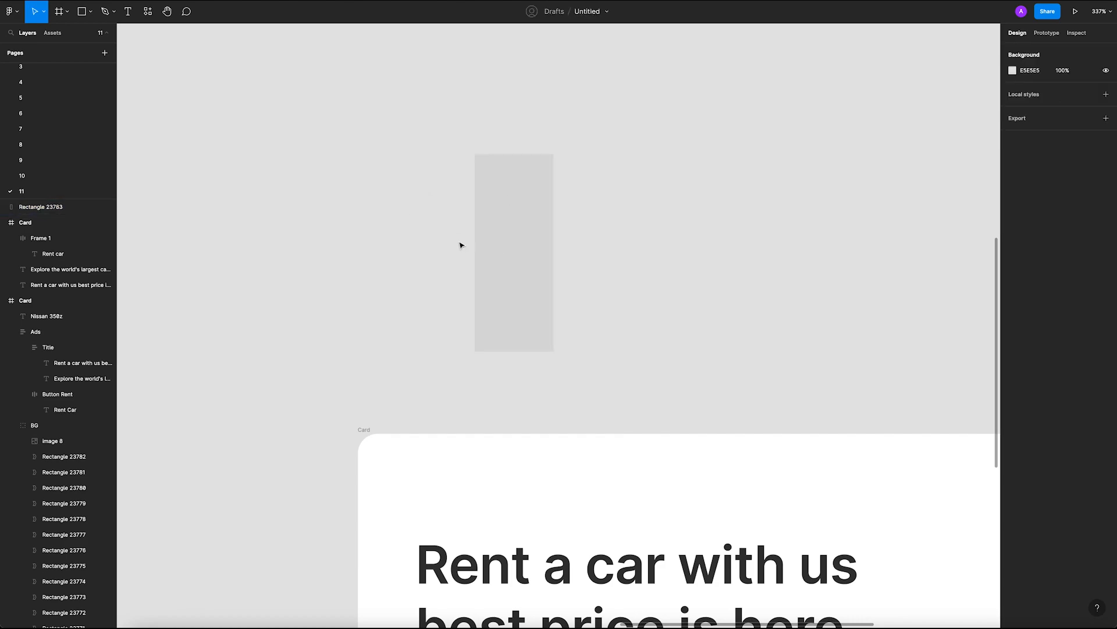
click(603, 356)
click(507, 237)
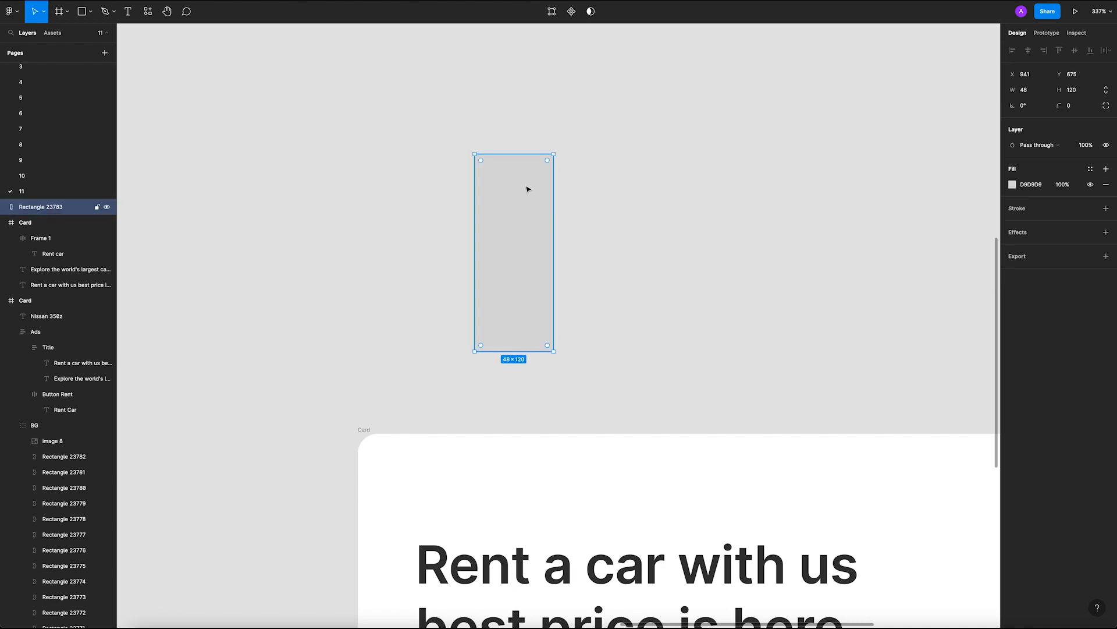
click(567, 187)
click(526, 157)
click(466, 245)
click(514, 242)
double_click(513, 241)
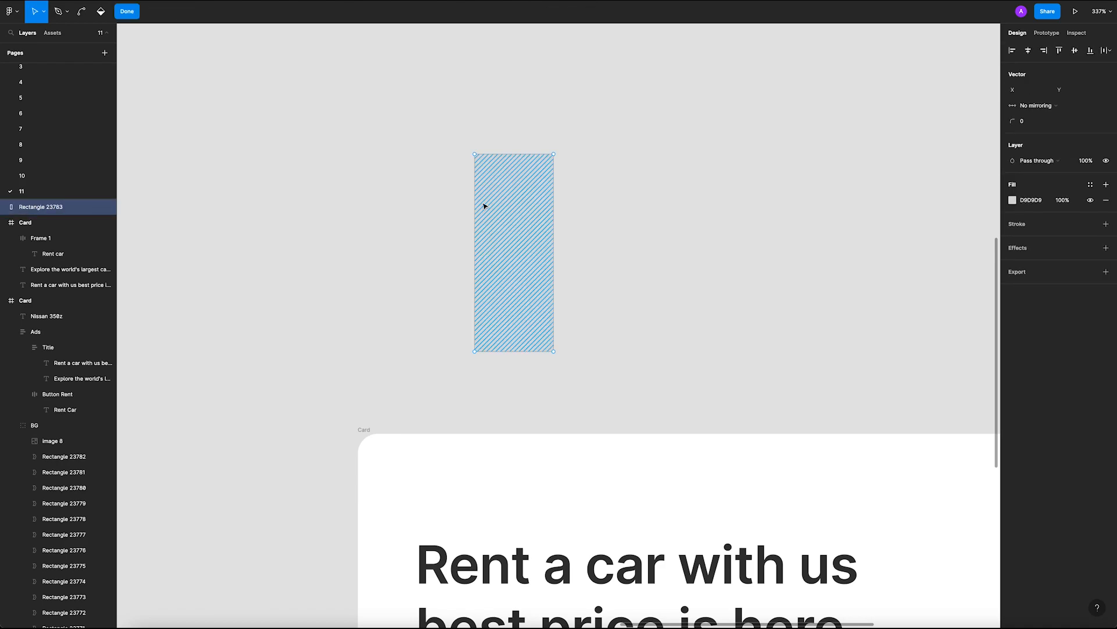
key(Escape)
key(Escape)
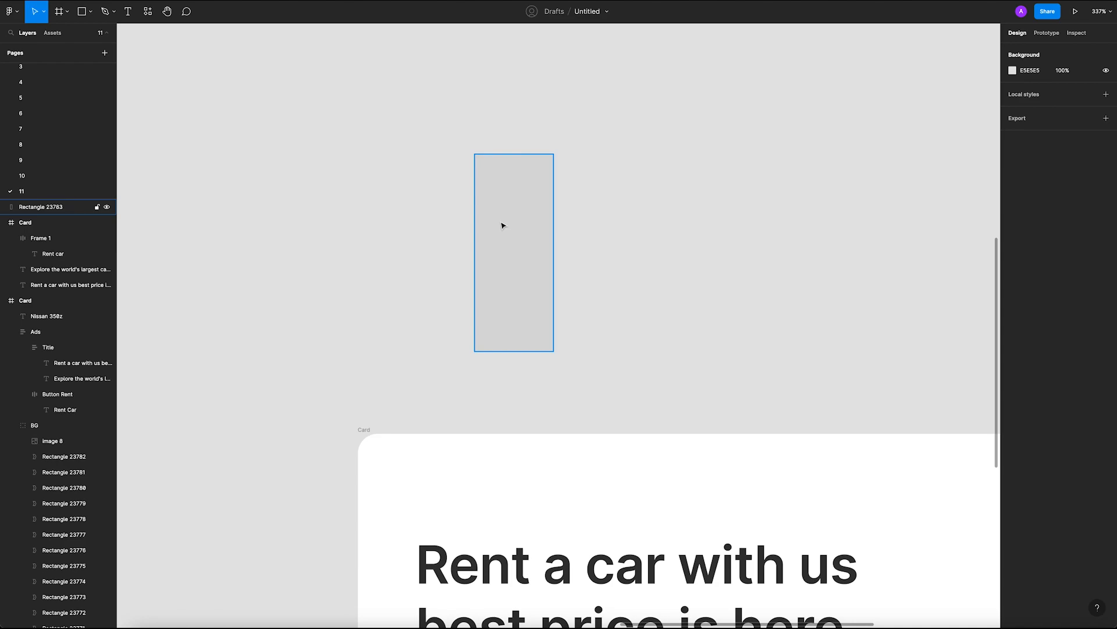
Step: Edit the grey rectangle's vector points, adding a point midway along each long side and selecting both points
click(503, 226)
double_click(505, 222)
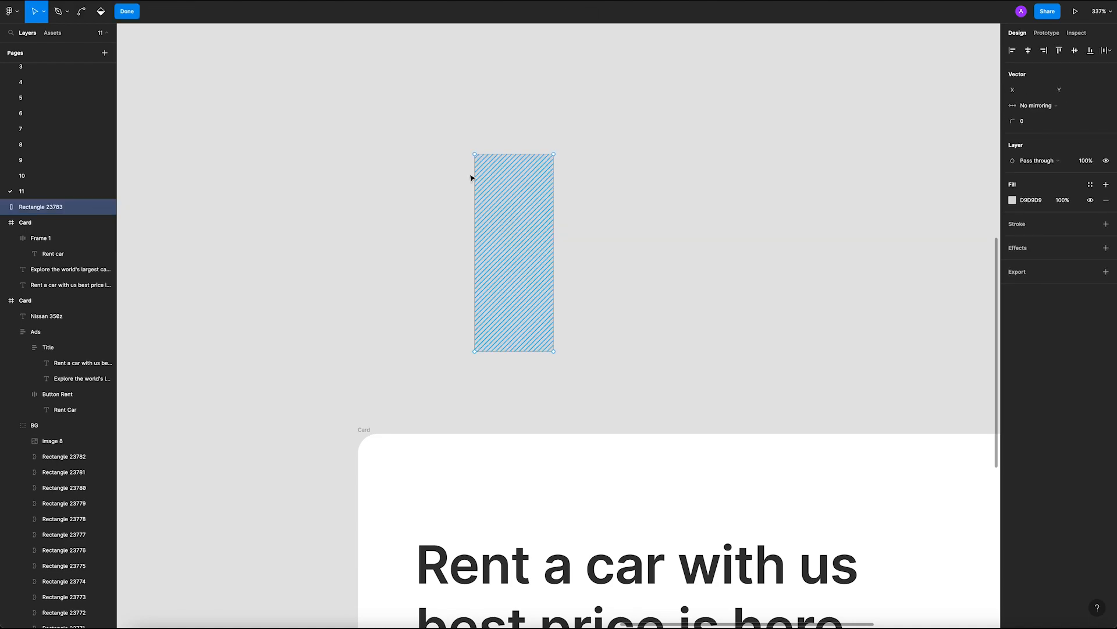
scroll(479, 257, up, 5)
click(476, 255)
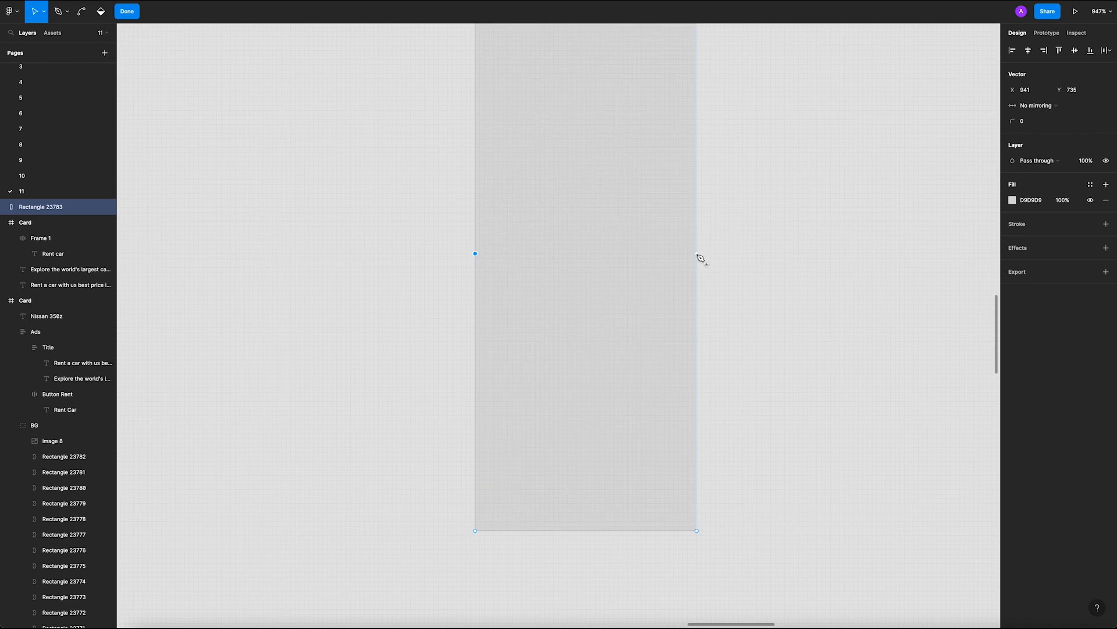
click(697, 255)
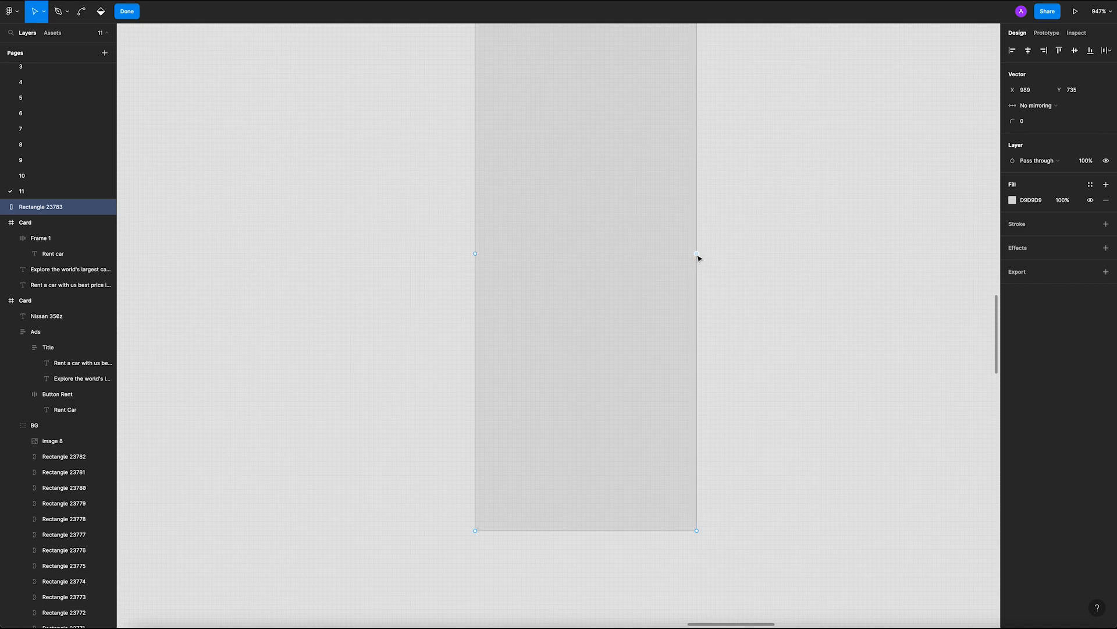
scroll(494, 254, down, 2)
shift+click(478, 253)
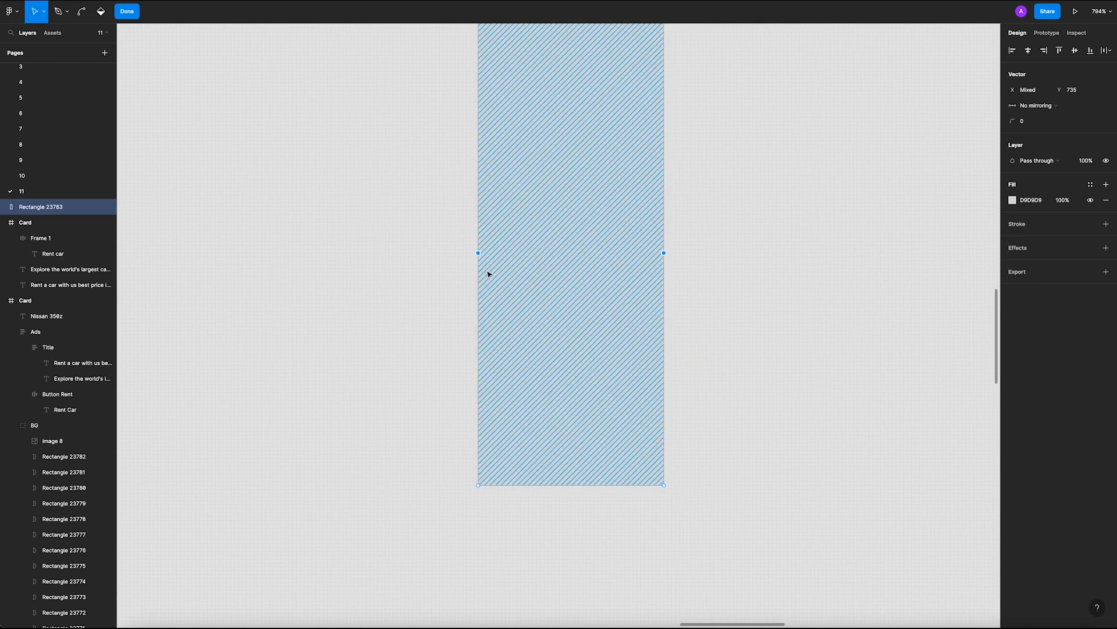
Step: Shift both mid-side points of the grey rectangle rightward to form a 77 × 120 chevron, and finish editing its vector points
scroll(477, 260, down, 4)
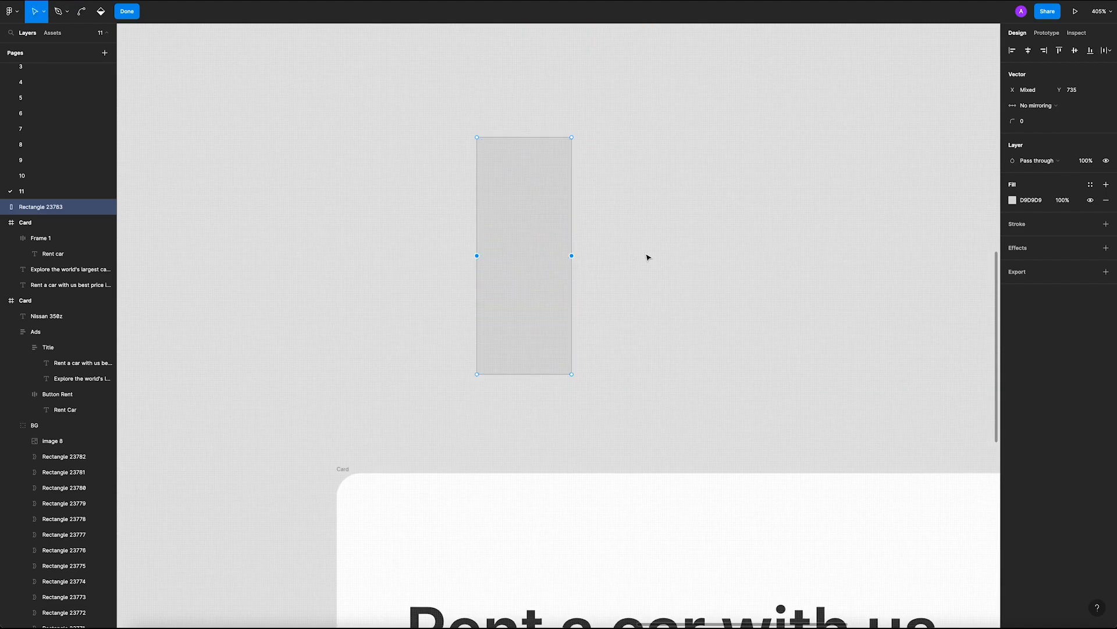
drag(411, 223, 627, 283)
drag(573, 258, 582, 260)
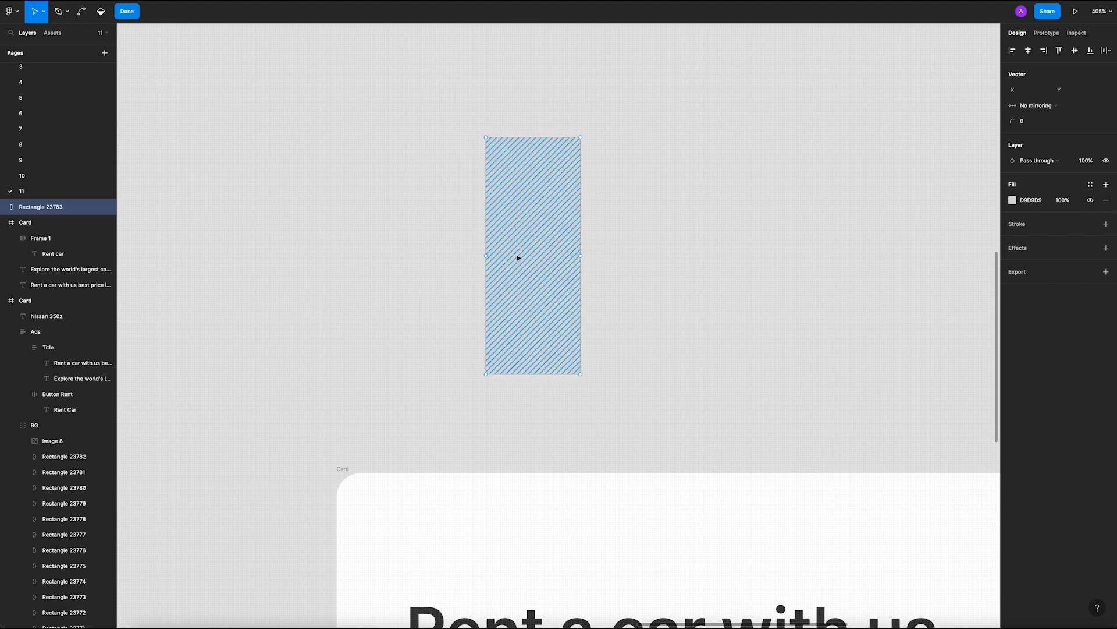
click(487, 256)
shift+click(580, 256)
key(Right)
key(Right)
key(Right)
key(Right)
key(Right)
key(Right)
key(Right)
key(Right)
key(Right)
key(Right)
key(Right)
key(Right)
key(Right)
key(Right)
key(Right)
key(Right)
key(Right)
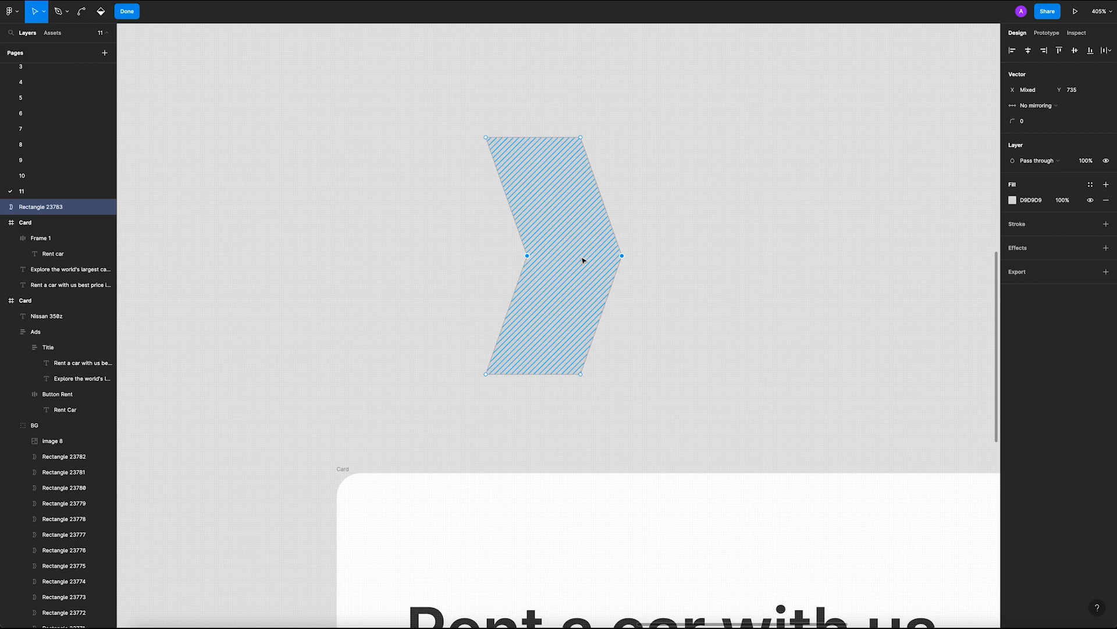
key(Right)
key(Right)
key(Right)
key(Right)
key(Right)
key(Left)
key(Left)
key(Left)
key(Left)
key(Left)
key(Right)
key(Right)
key(Right)
key(Right)
key(Right)
key(Right)
scroll(583, 260, down, 10)
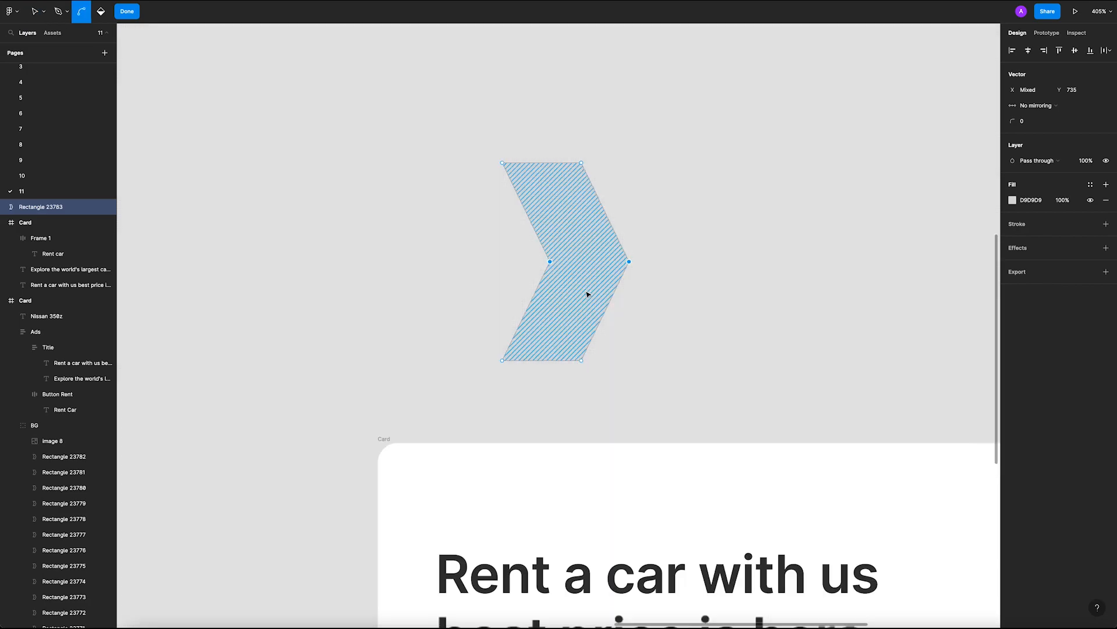
key(Escape)
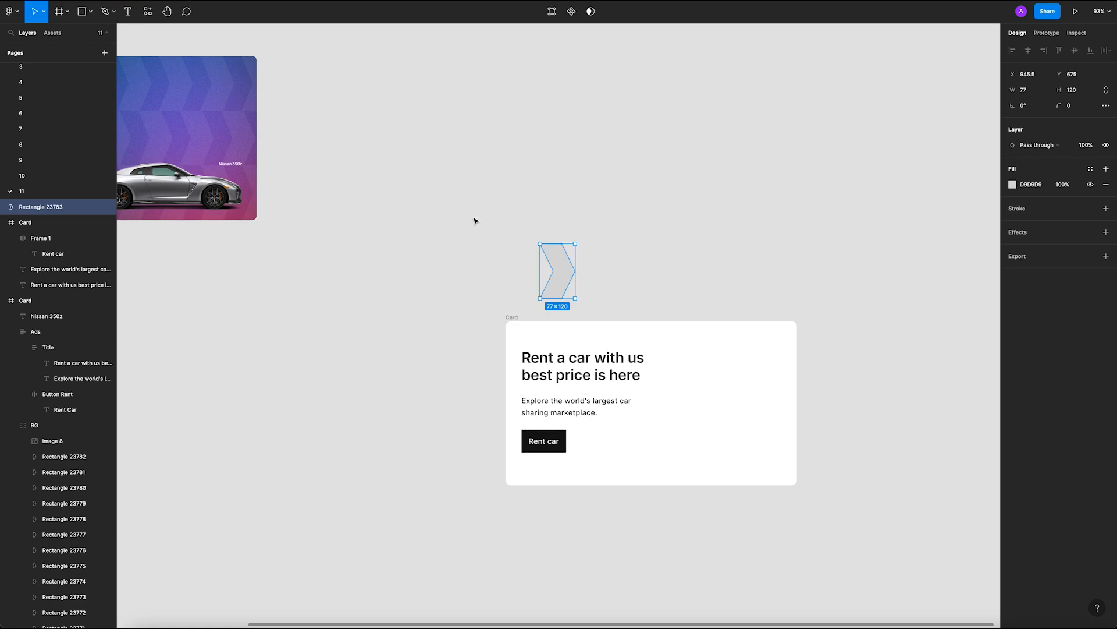
key(Escape)
Step: Align the chevron with the white card's left edge just above it and duplicate it into a row of eight spaced 18 apart
drag(527, 264, 473, 245)
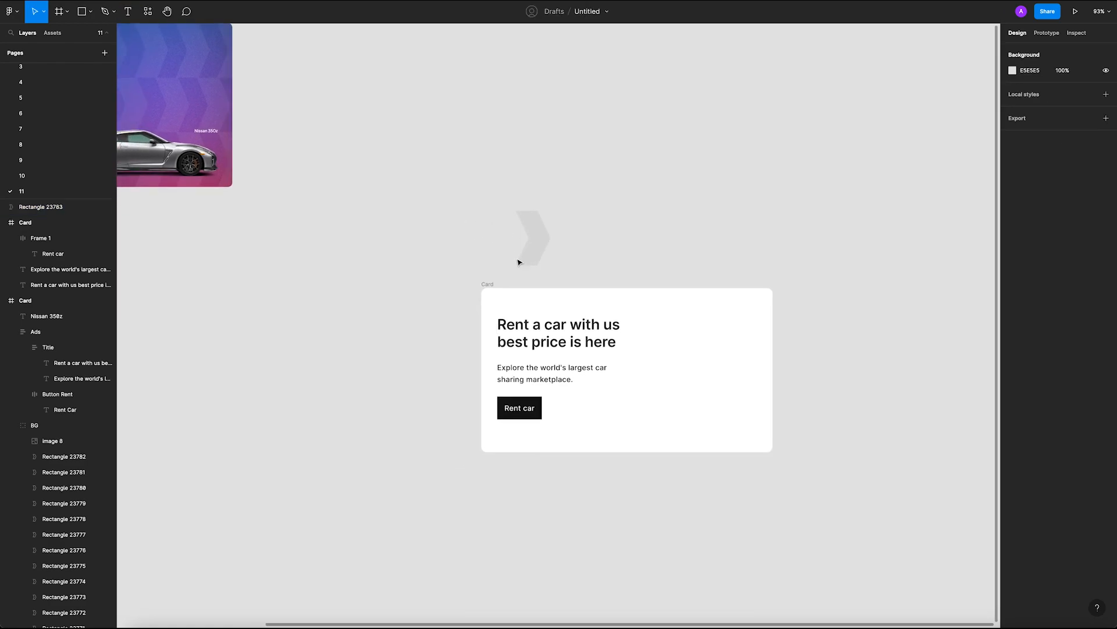
scroll(516, 257, up, 5)
drag(456, 184, 472, 208)
click(439, 142)
drag(348, 142, 603, 201)
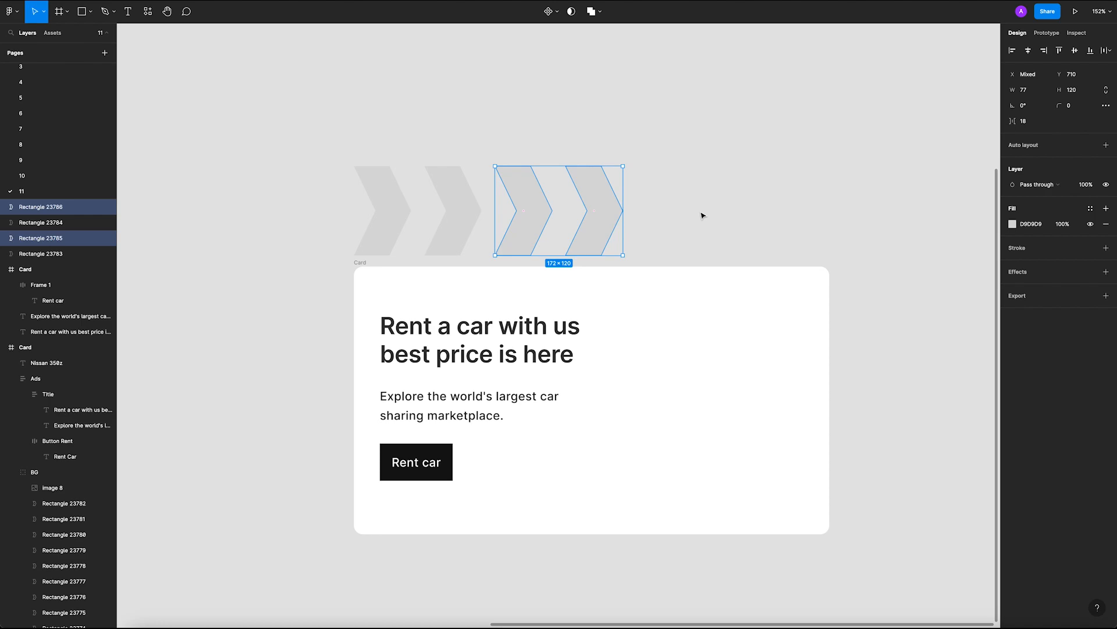
key(ctrl+d)
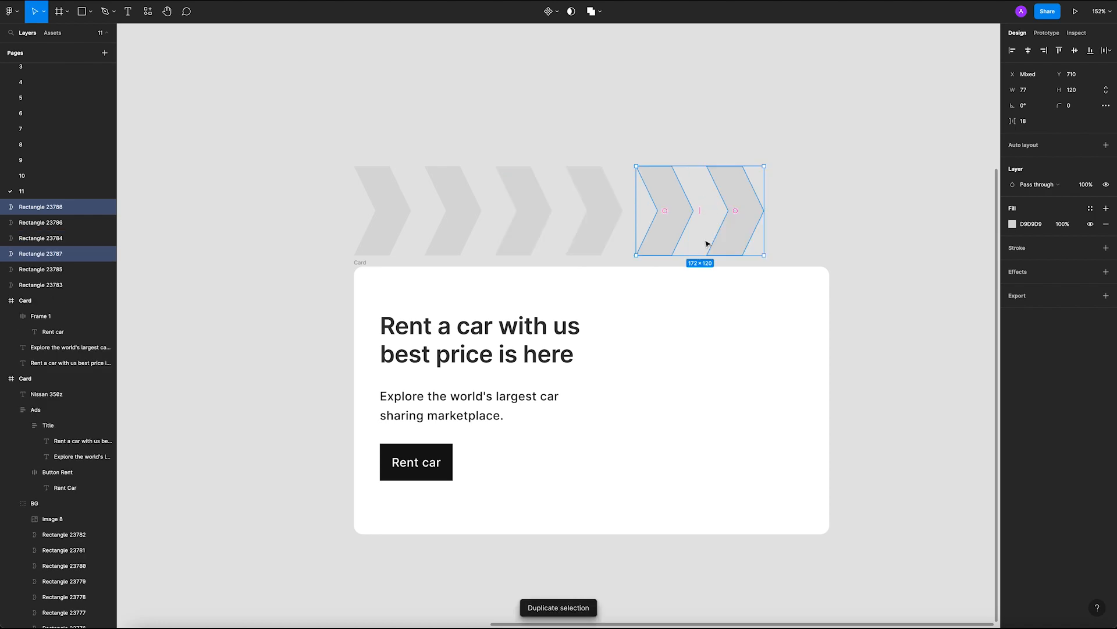
key(ctrl+d)
click(891, 265)
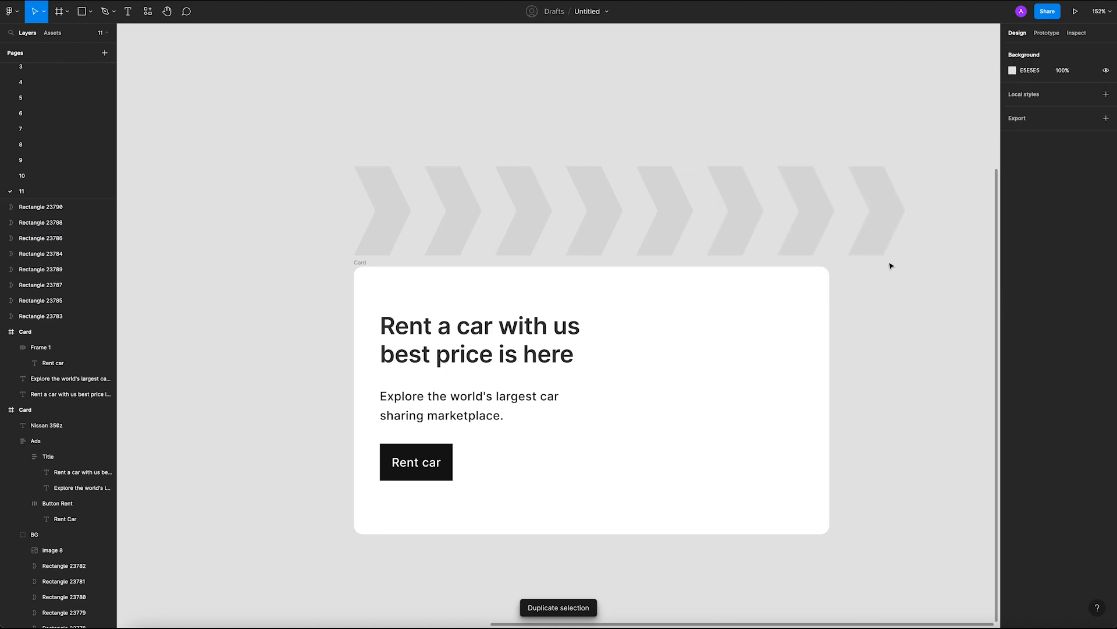
Step: Delete the last chevron of the row, the one extending beyond the card's right edge
click(885, 247)
click(831, 138)
click(878, 195)
key(Delete)
Step: Duplicate the seven-chevron row into three stacked rows, with the middle row offset to the left, forming a 695 × 360 pattern
drag(336, 124, 902, 226)
scroll(803, 226, up, 2)
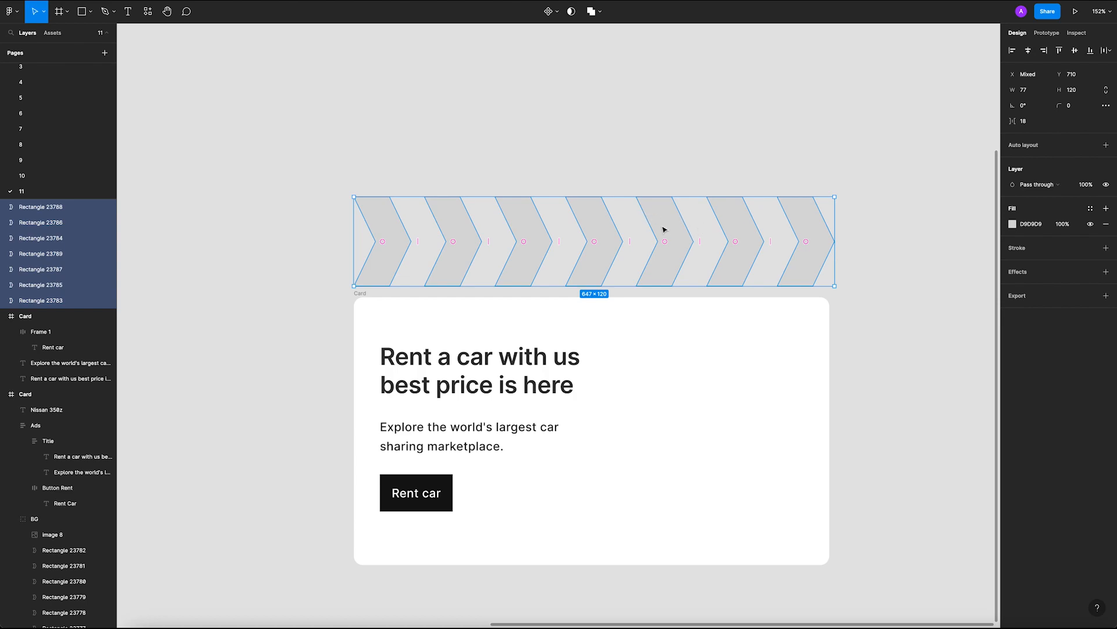
drag(667, 226, 629, 142)
click(239, 149)
drag(290, 233, 807, 77)
click(842, 187)
scroll(836, 185, down, 2)
drag(854, 150, 793, 224)
Step: Wrap all the chevrons of the three rows in a frame and rename the frame Pattern
drag(243, 96, 816, 332)
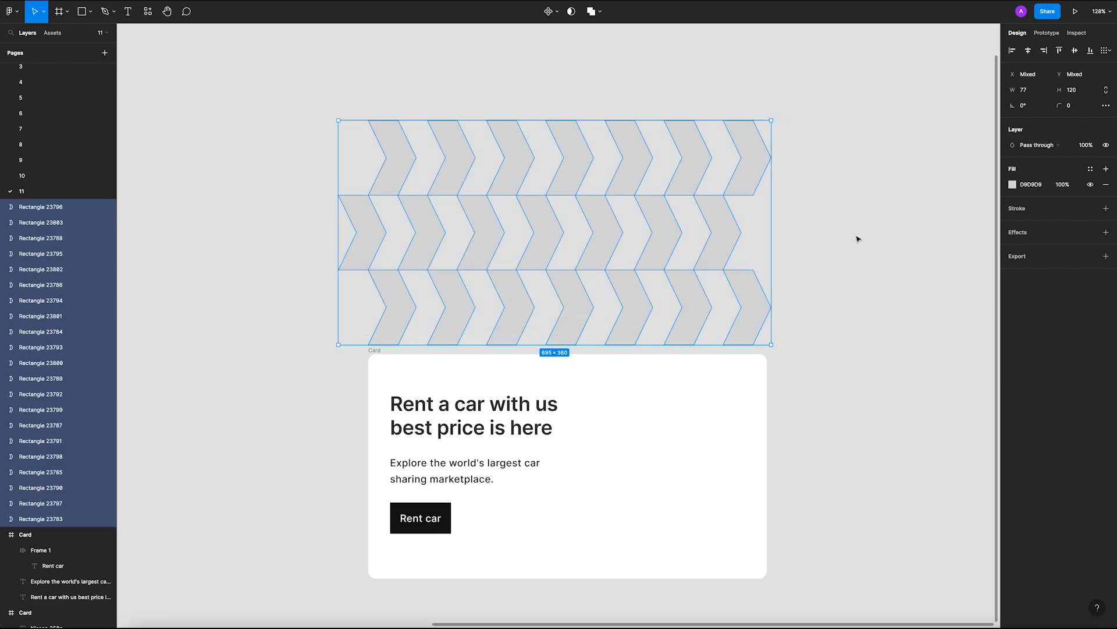
key(ctrl+alt+g)
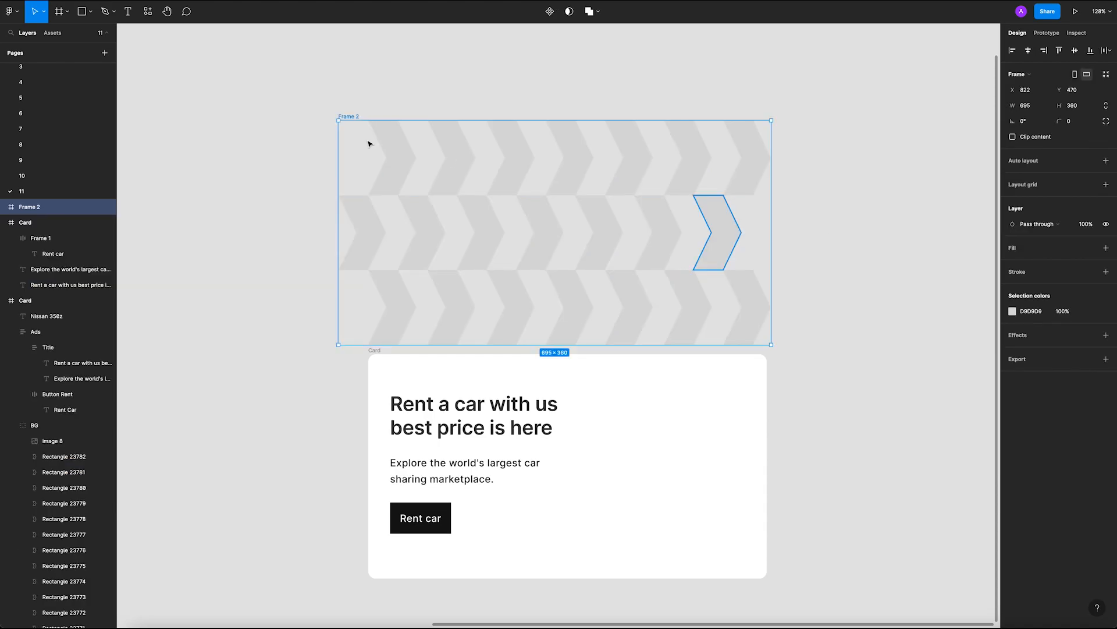
click(336, 104)
click(350, 115)
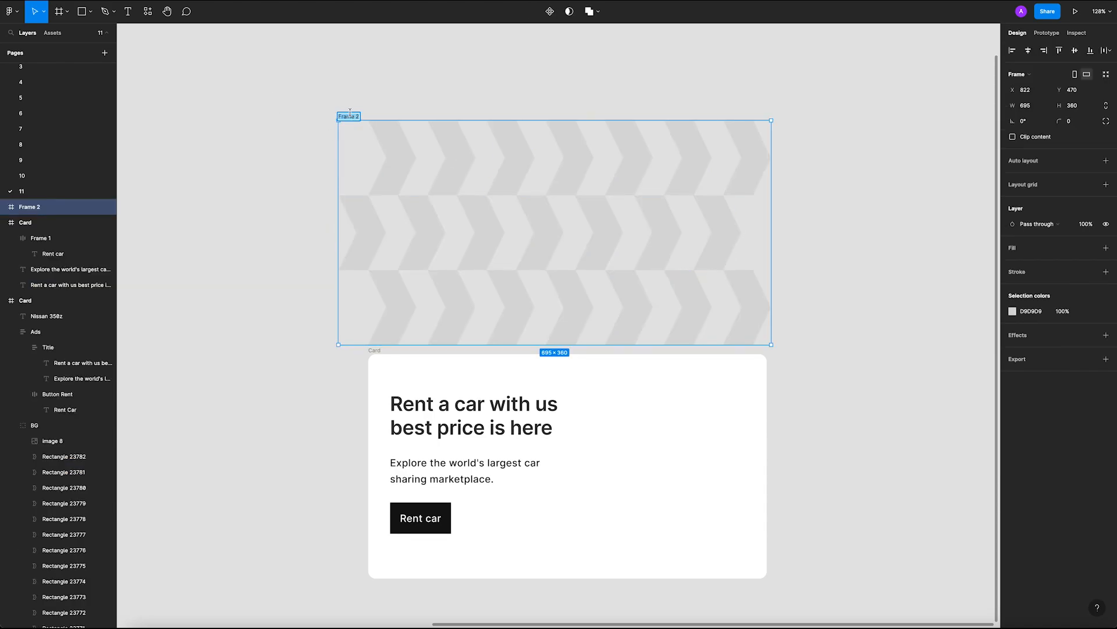
text(Pattern)
key(Return)
click(361, 105)
click(349, 117)
click(352, 94)
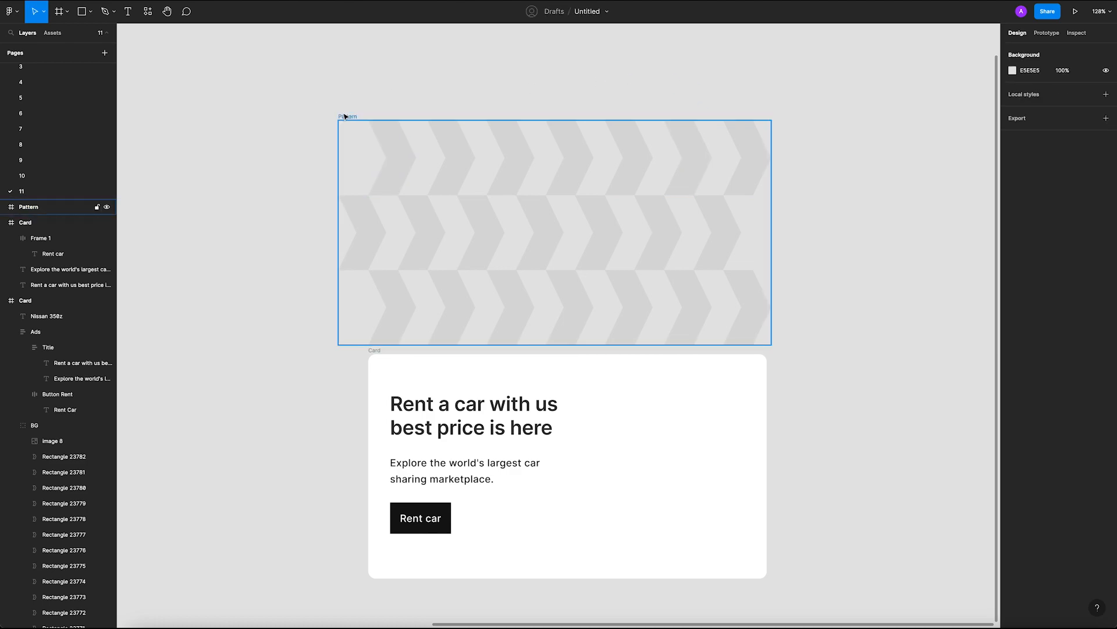
Step: Set the fill of all chevrons inside the Pattern frame to white FFFFFF at 6% opacity
click(345, 117)
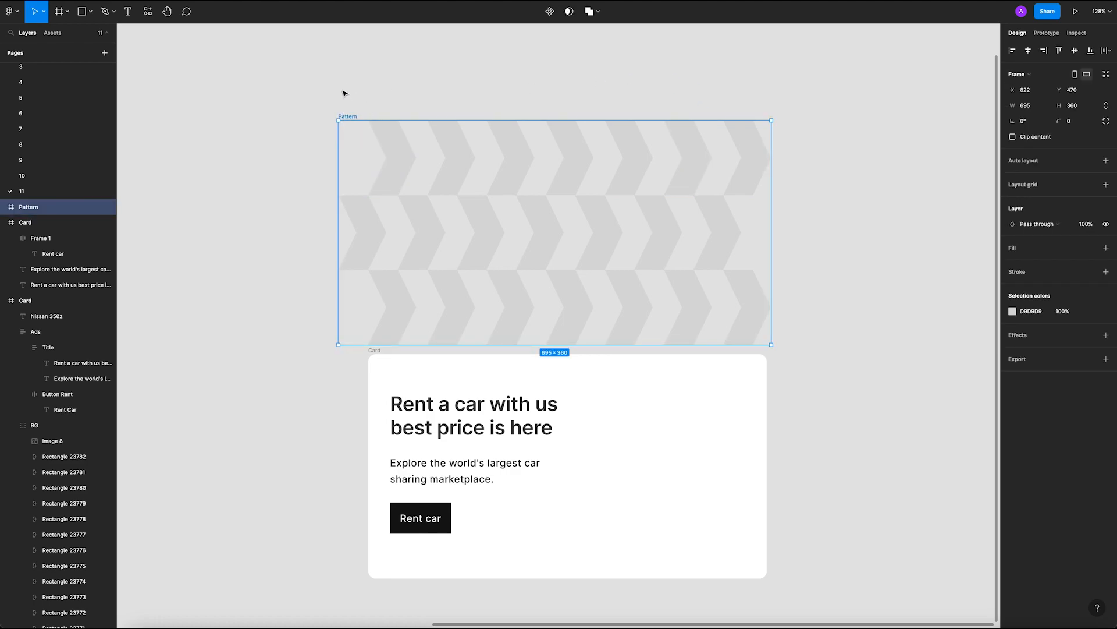
click(348, 108)
click(351, 117)
key(Return)
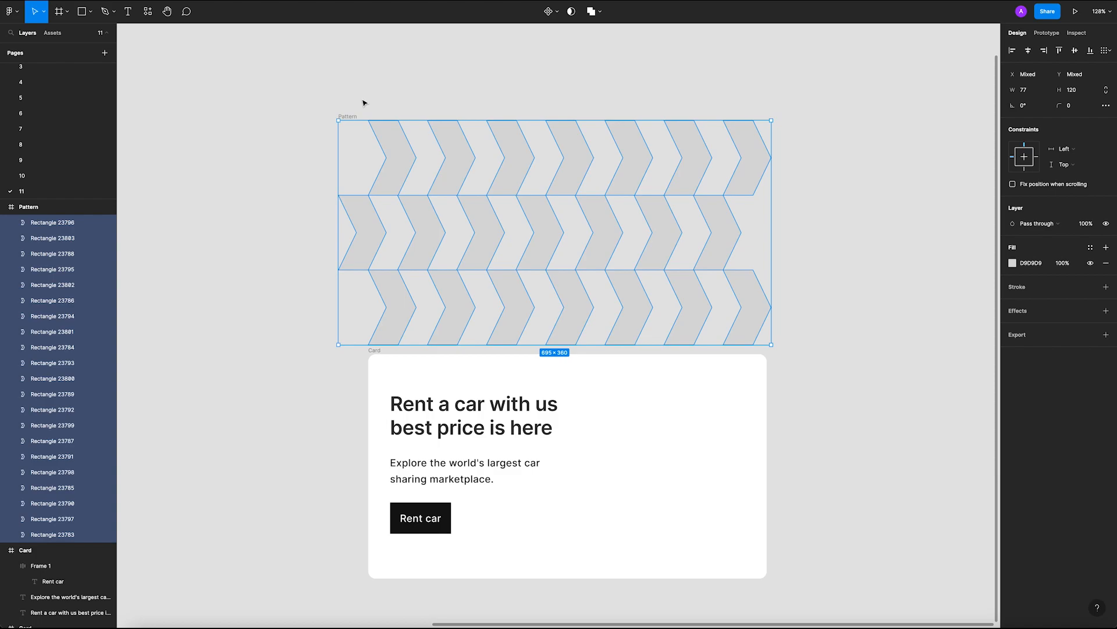
click(1013, 263)
drag(900, 280, 856, 268)
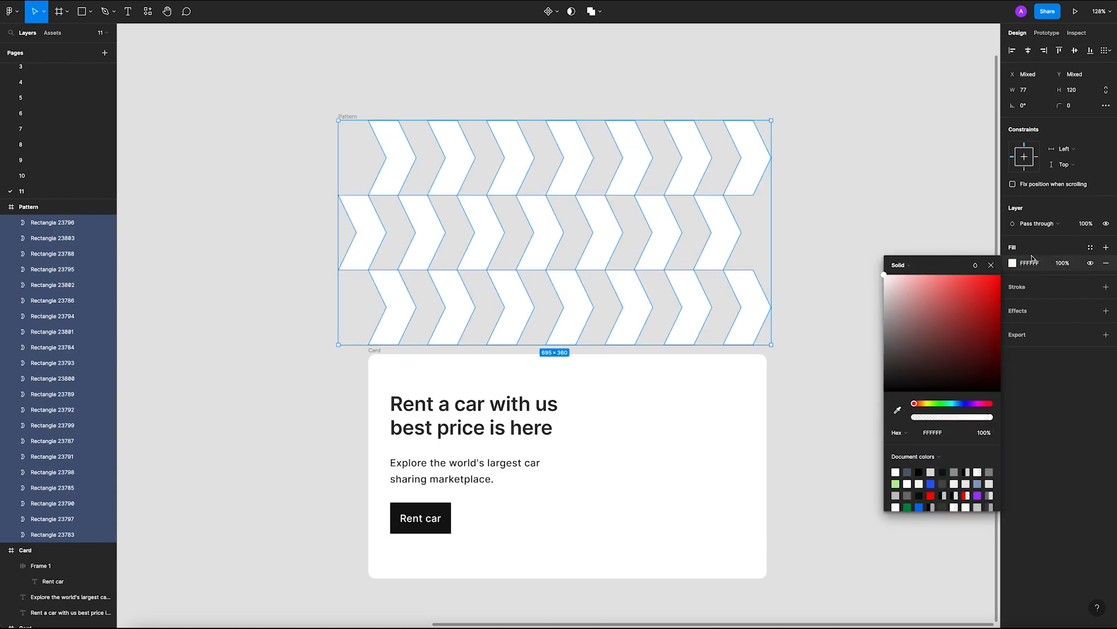
click(991, 265)
click(1062, 263)
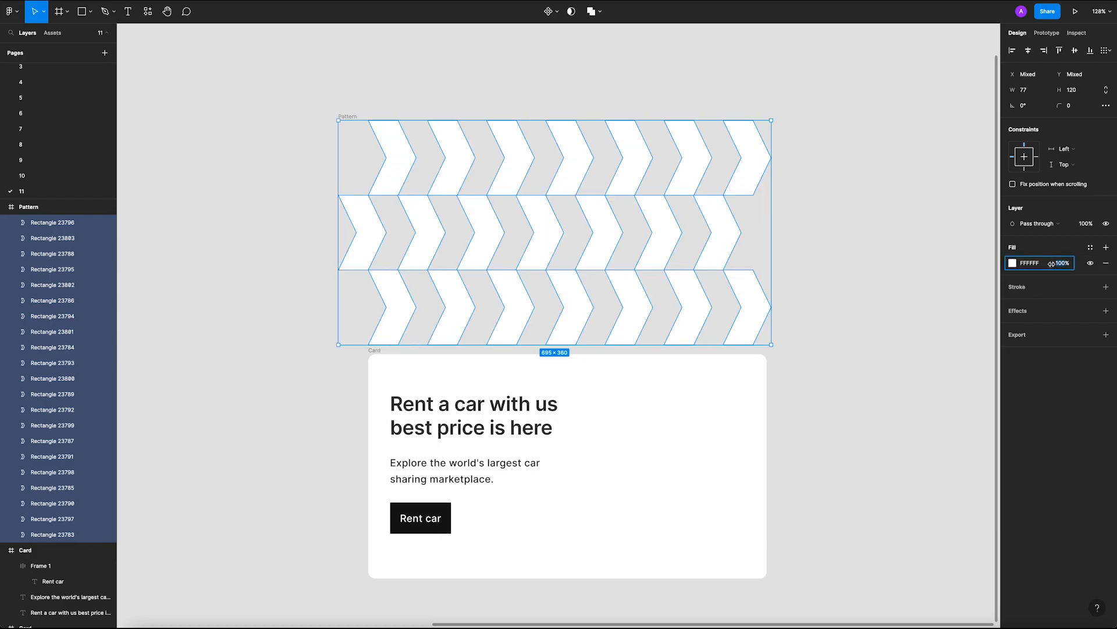
text(6)
key(Return)
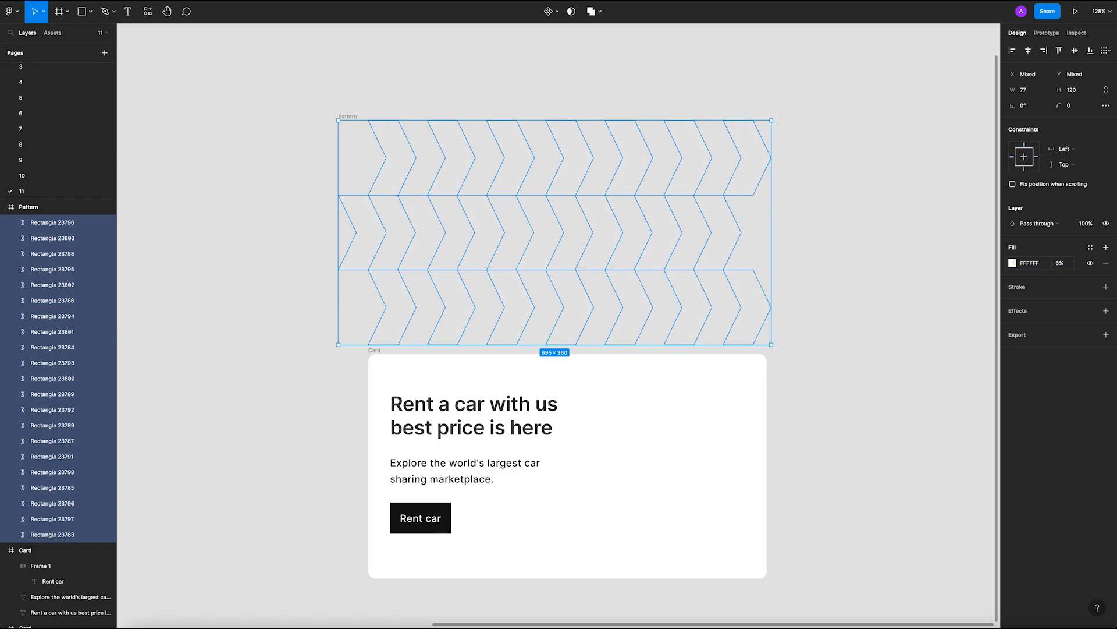
Step: Move the Pattern frame beside the white card's right side, level with its top edge, at X 1672, Y 845
click(932, 241)
drag(351, 120, 362, 334)
key(ctrl+z)
click(374, 213)
drag(351, 279, 357, 145)
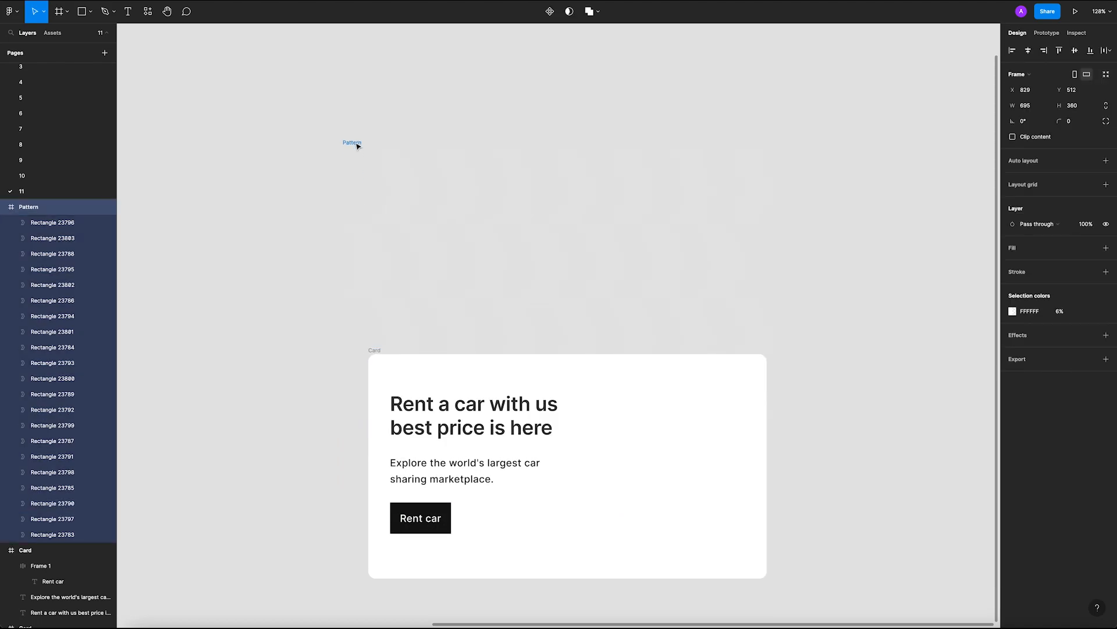
drag(355, 133, 780, 331)
click(262, 196)
ctrl+scroll(262, 199, down, 2)
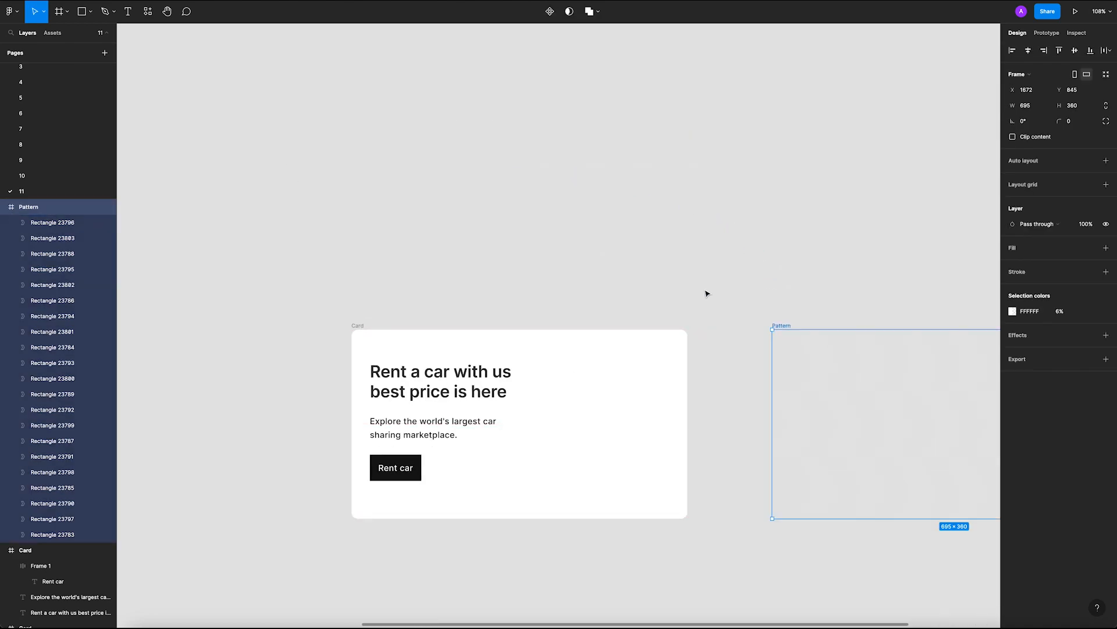
Step: Examine the finished card's gradient background and compare it with the plain white card
click(649, 225)
ctrl+scroll(628, 227, down, 3)
scroll(627, 242, left, 10)
scroll(627, 242, up, 3)
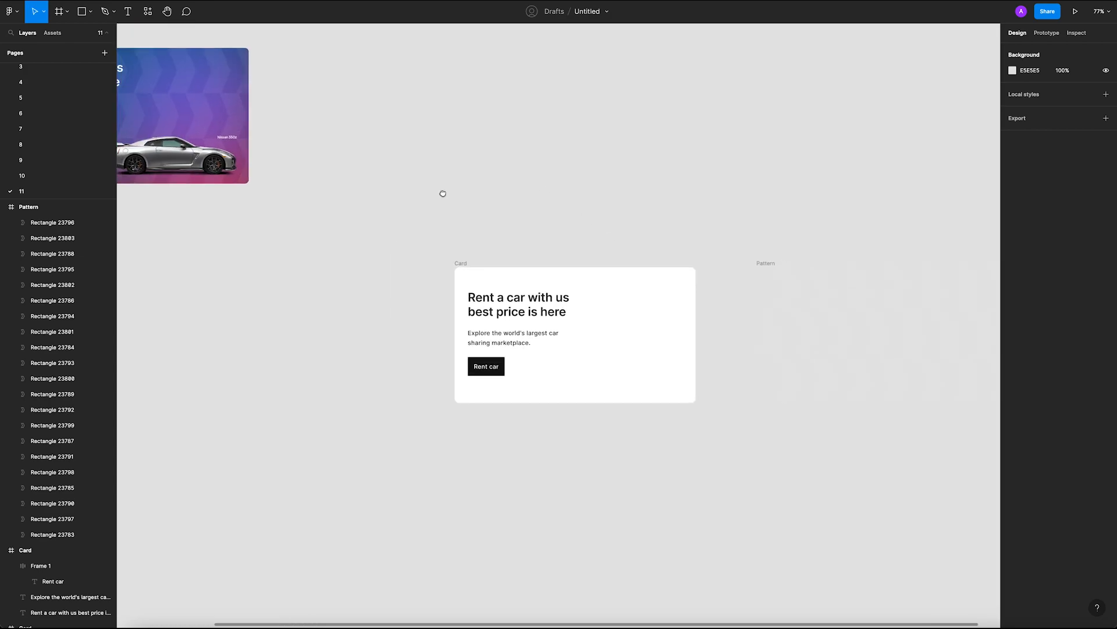
ctrl+scroll(363, 235, down, 3)
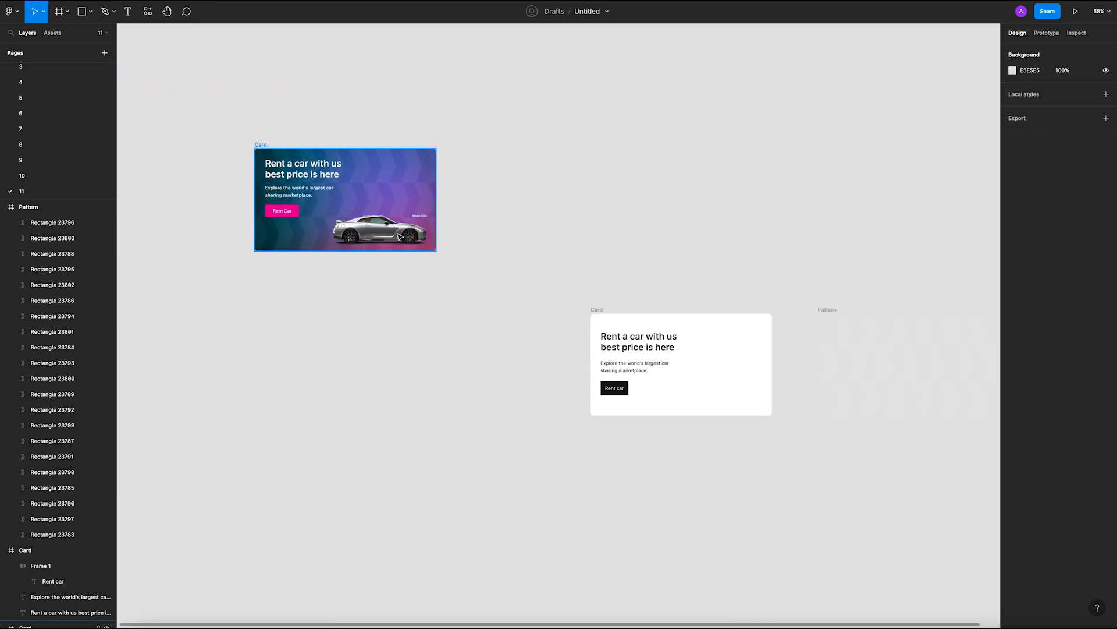
ctrl+scroll(367, 157, up, 5)
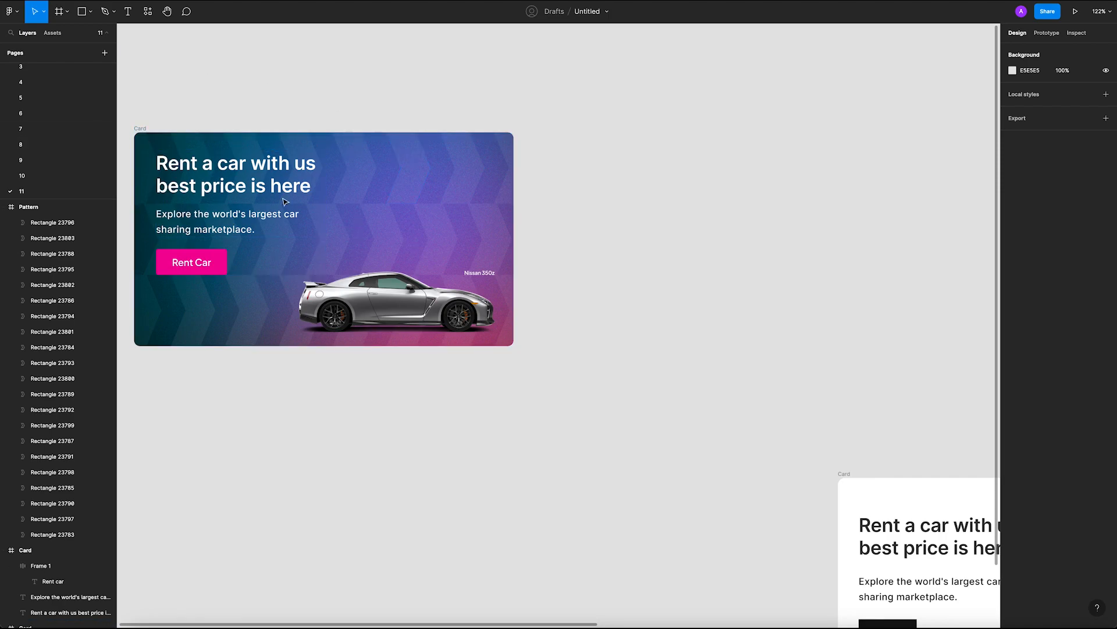
ctrl+scroll(277, 220, down, 5)
scroll(444, 207, right, 3)
scroll(444, 207, down, 2)
ctrl+scroll(482, 266, up, 4)
ctrl+scroll(483, 266, up, 4)
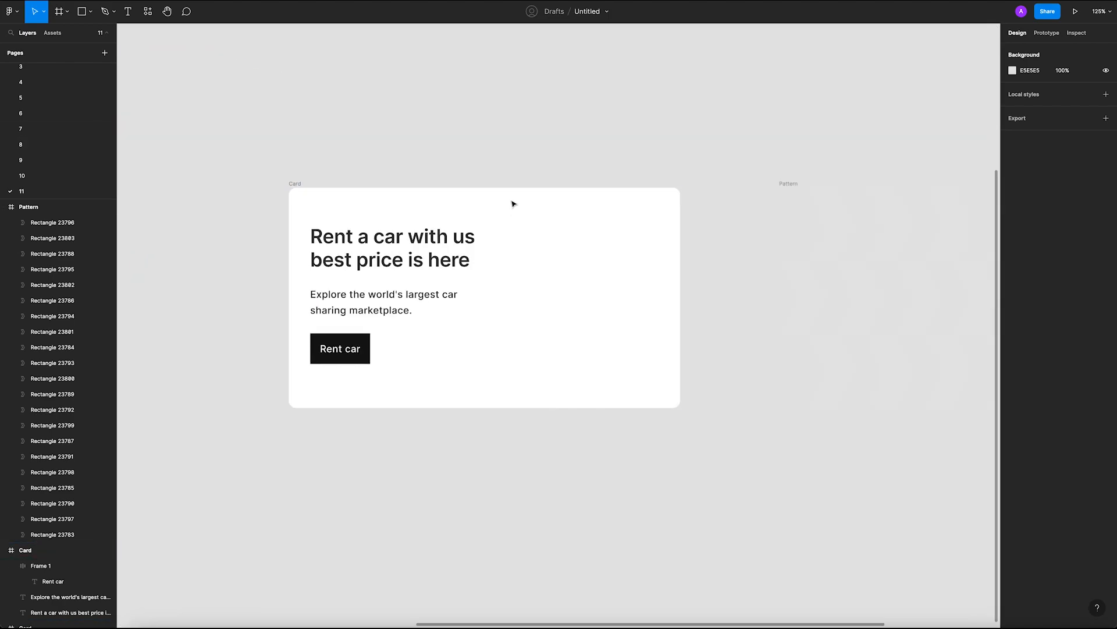
Step: Run the Noisy Gradients plugin on the white card frame
click(300, 191)
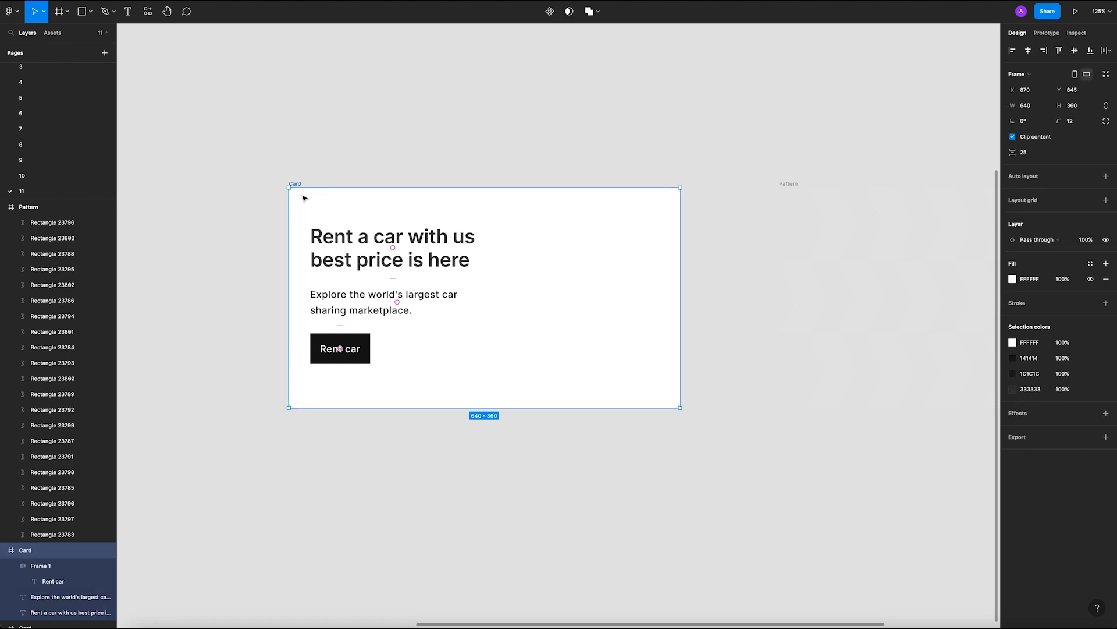
right_click(307, 196)
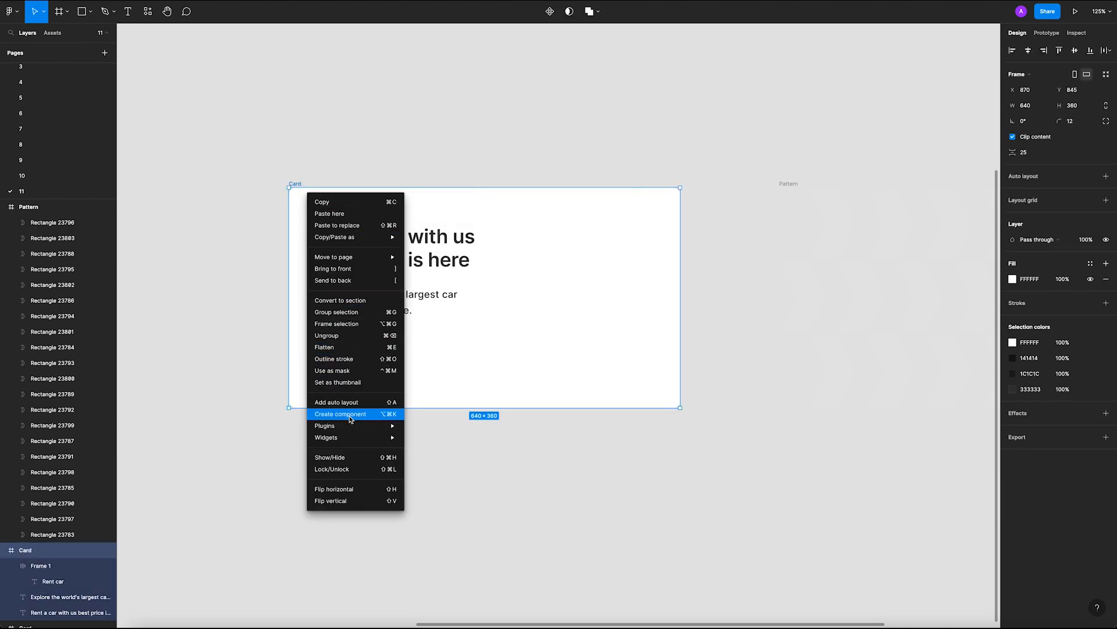
mouse_move(349, 428)
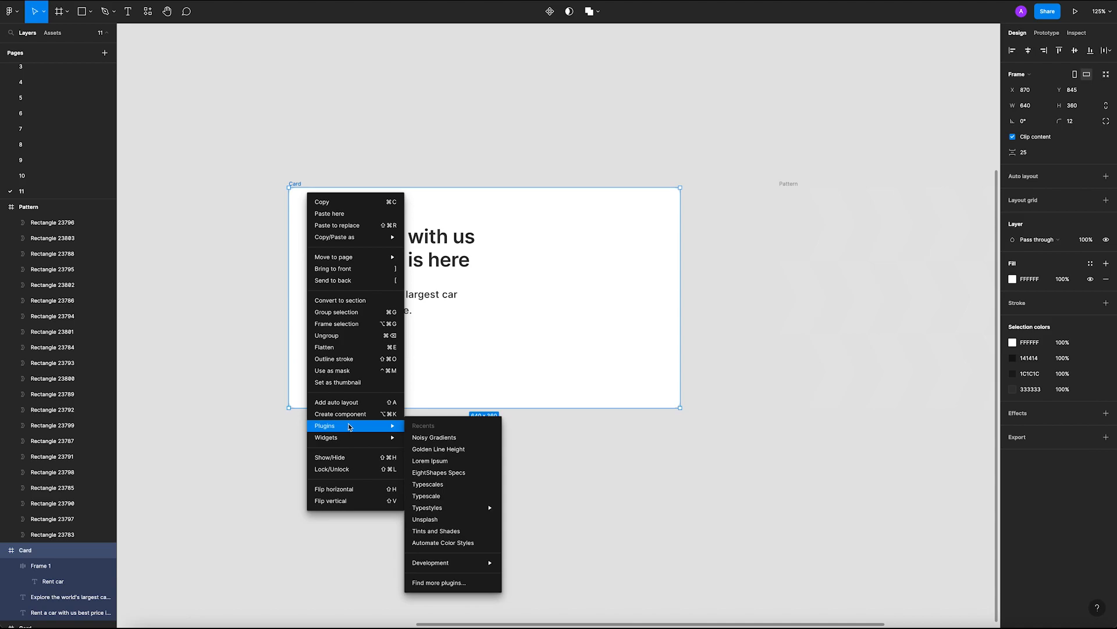
click(449, 441)
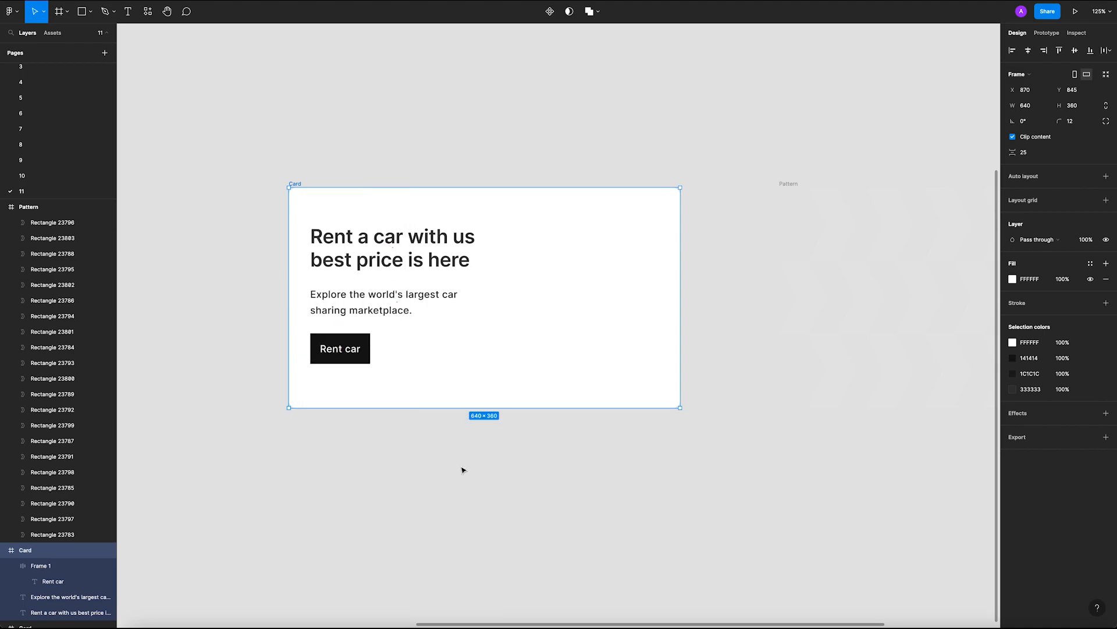
Step: Generate gradients until one blends blue, pink and purple, insert it with noise at 800 × 800 px as the card's fill, and close the plugin
click(413, 185)
click(413, 185)
click(413, 184)
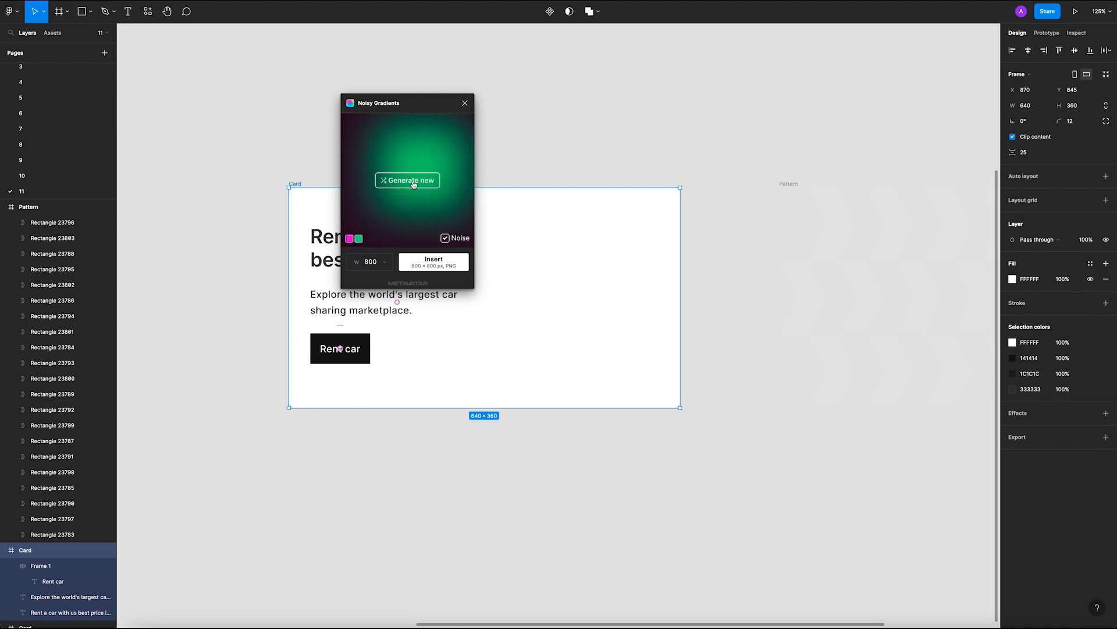
click(413, 185)
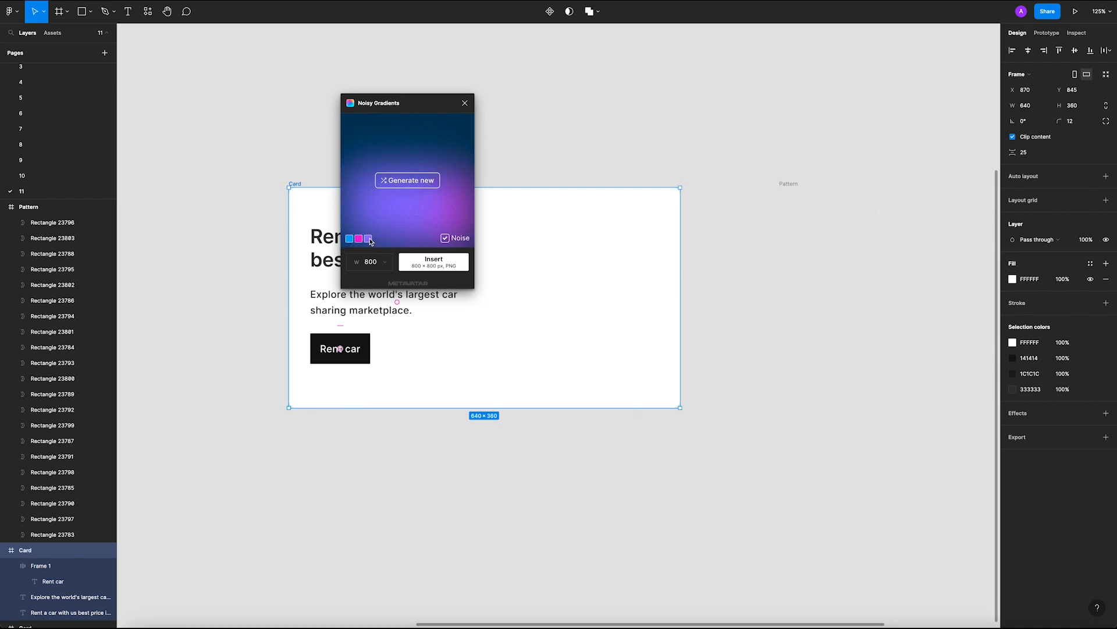
click(350, 240)
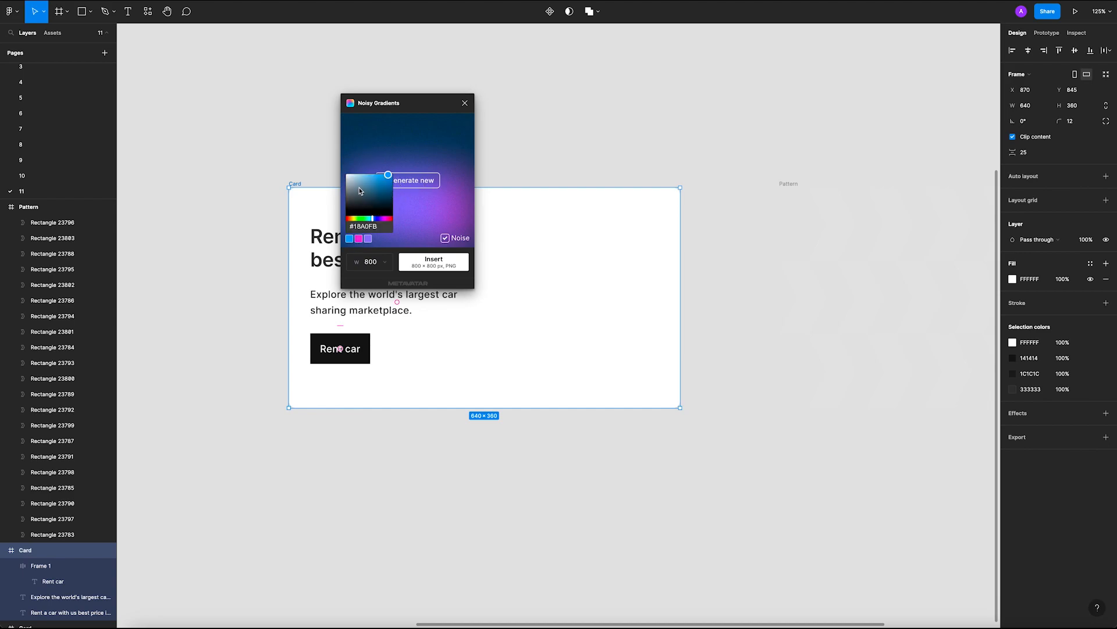
click(444, 157)
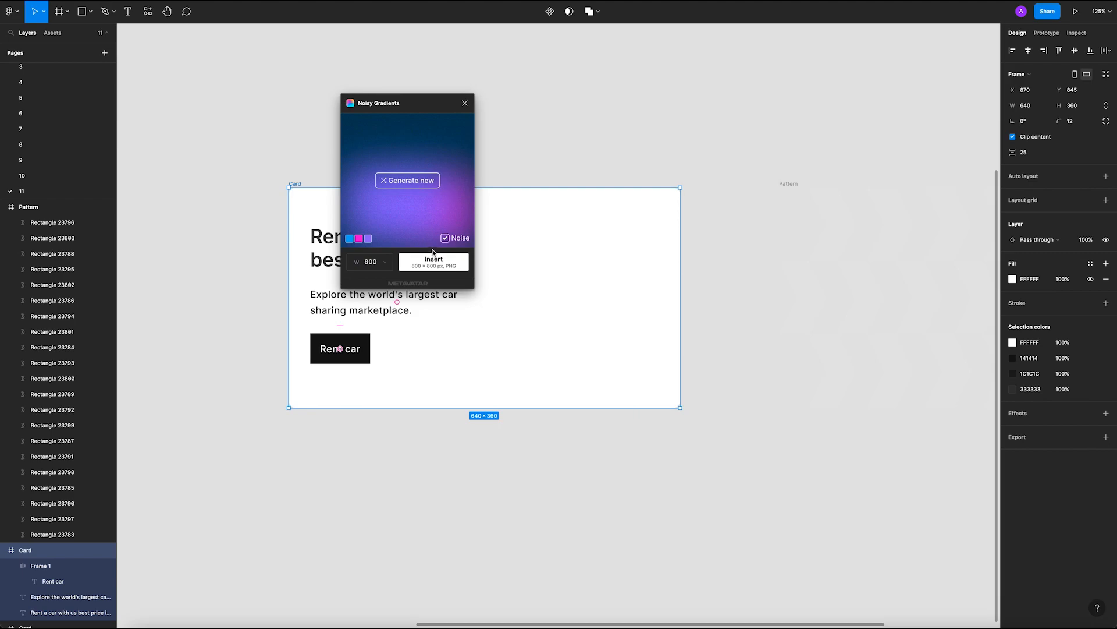
click(445, 263)
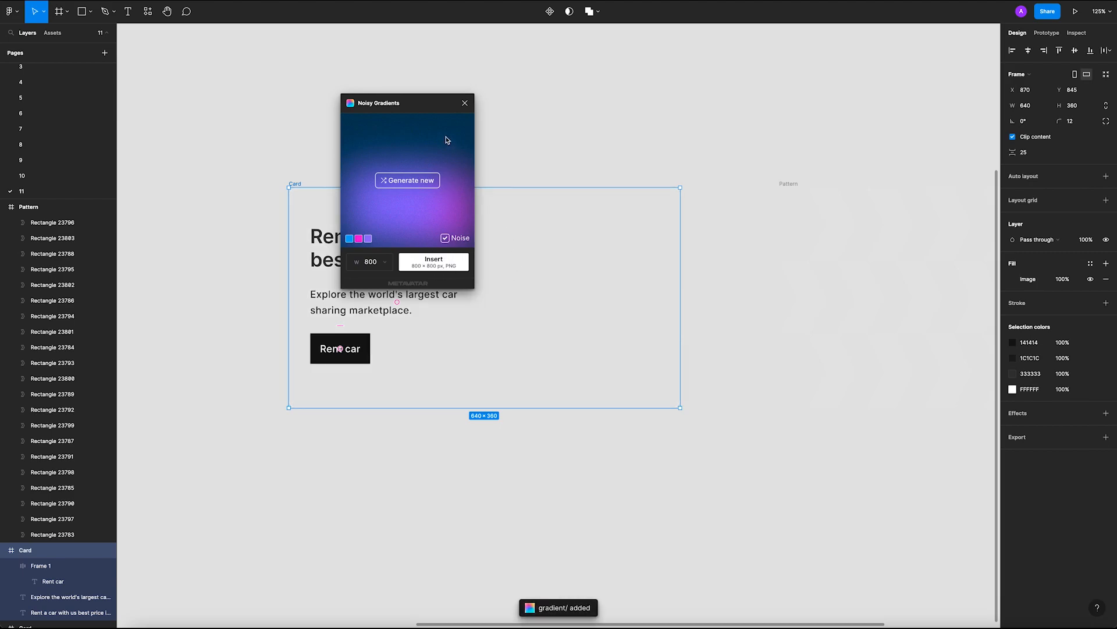
click(464, 103)
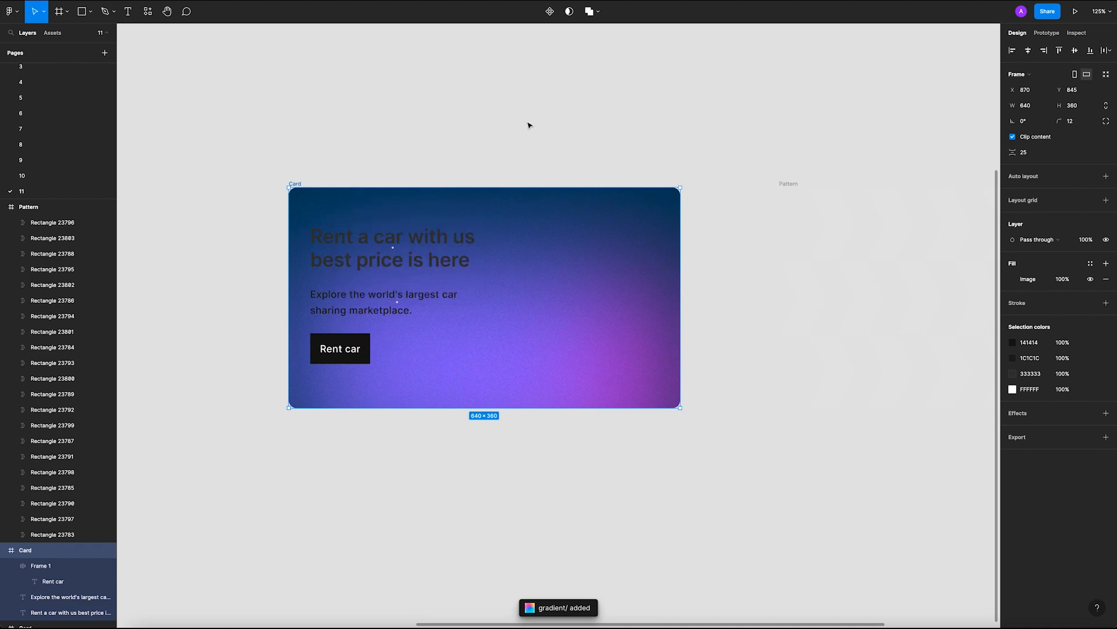
Step: Compare the card's new gradient fill with the background of the finished car rental card
click(528, 125)
scroll(491, 291, down, 6)
scroll(406, 216, right, 1)
super+click(310, 133)
click(406, 141)
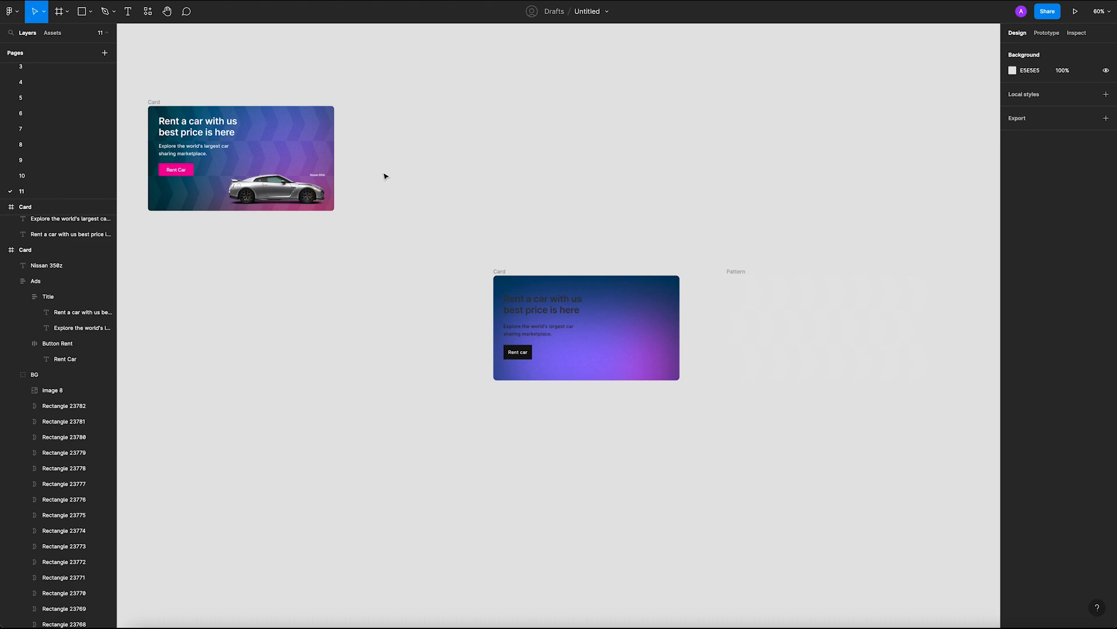
scroll(413, 177, down, 3)
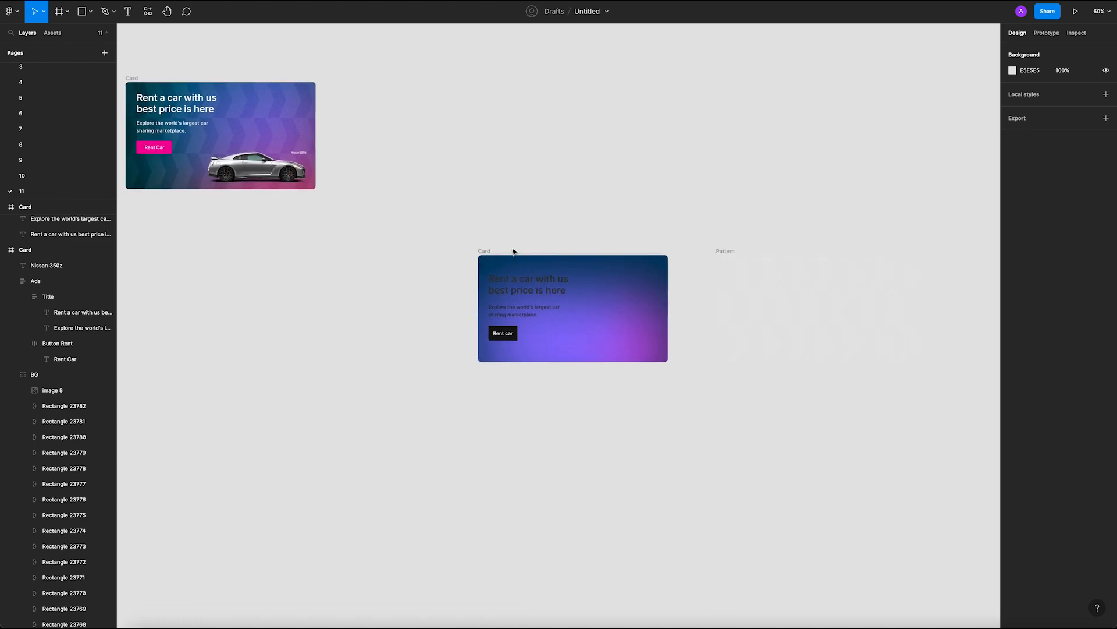
scroll(514, 252, up, 4)
scroll(588, 279, right, 2)
scroll(589, 279, down, 1)
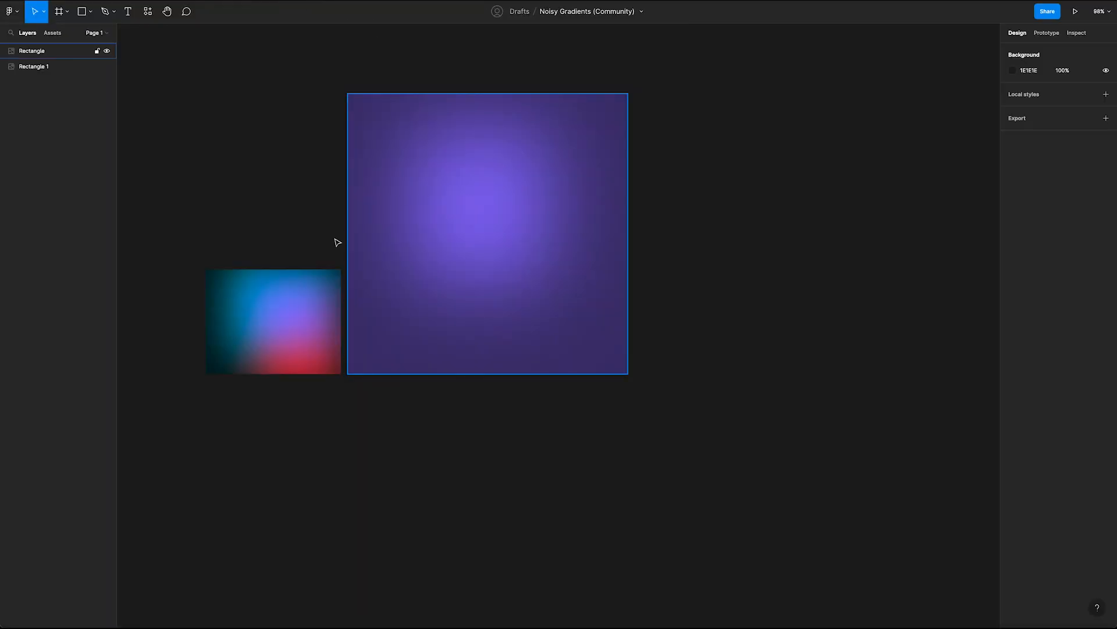
Step: Copy the blue, purple and red gradient rectangle from the Noisy Gradients (Community) file and paste it beneath the new card, sized 640 × 495
click(307, 304)
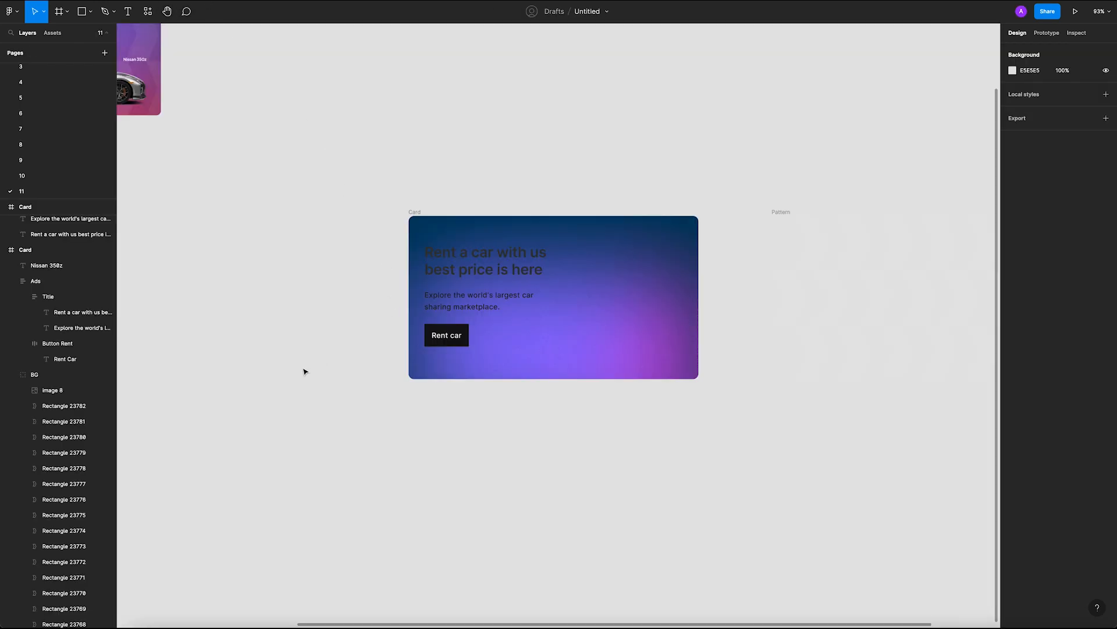
key(ctrl+v)
scroll(394, 354, down, 3)
drag(536, 355, 646, 511)
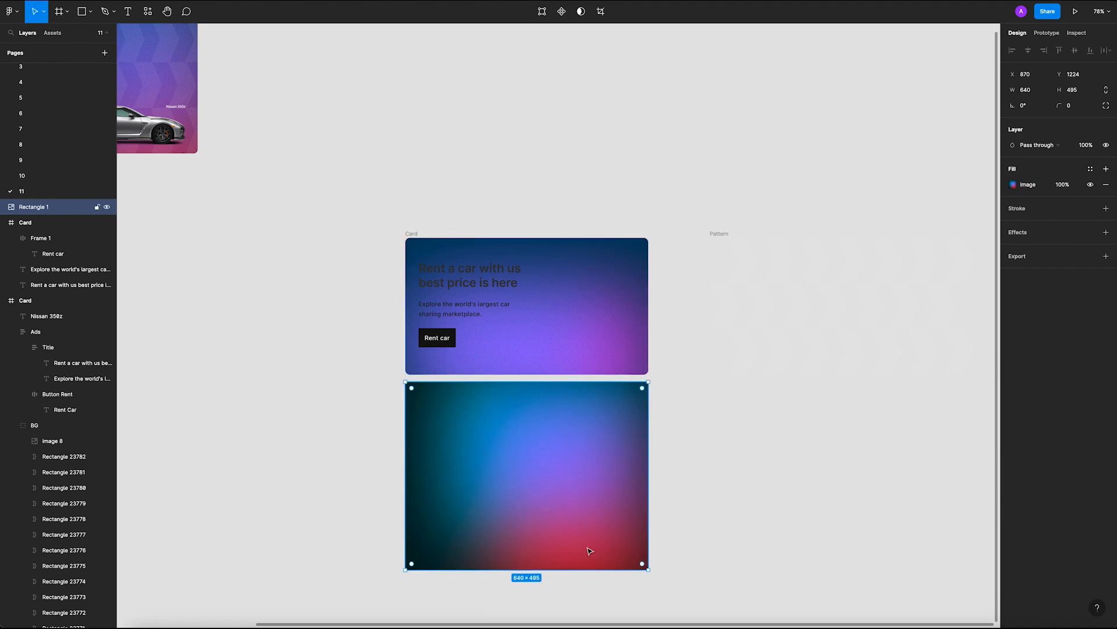
Step: Copy the gradient rectangle's image fill onto the new Card frame and hide the card's earlier image fill
click(701, 451)
click(614, 344)
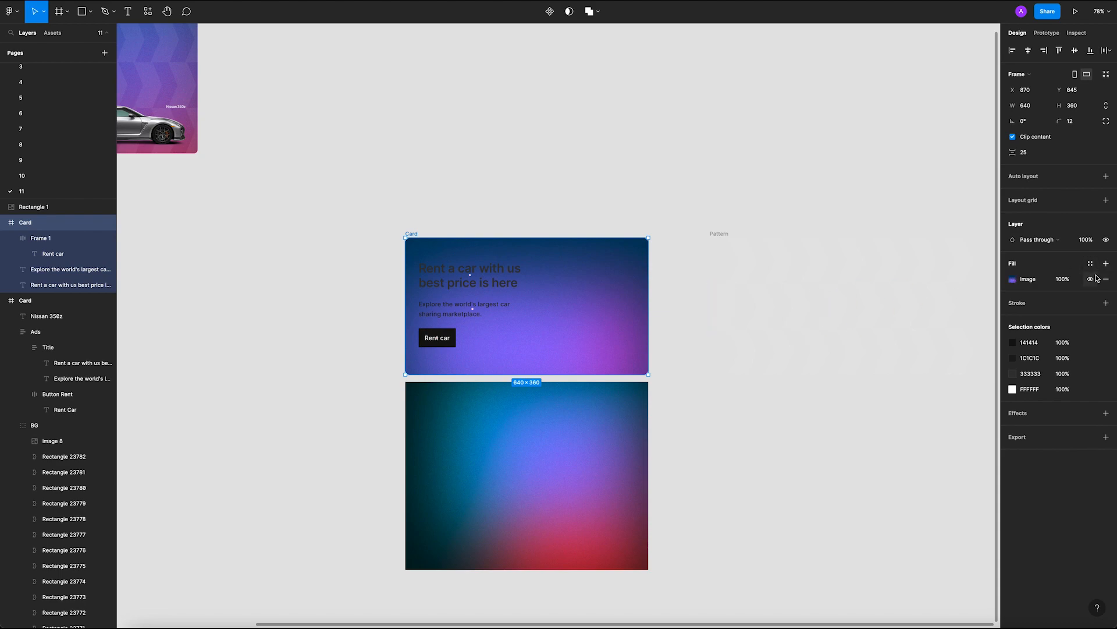
click(557, 457)
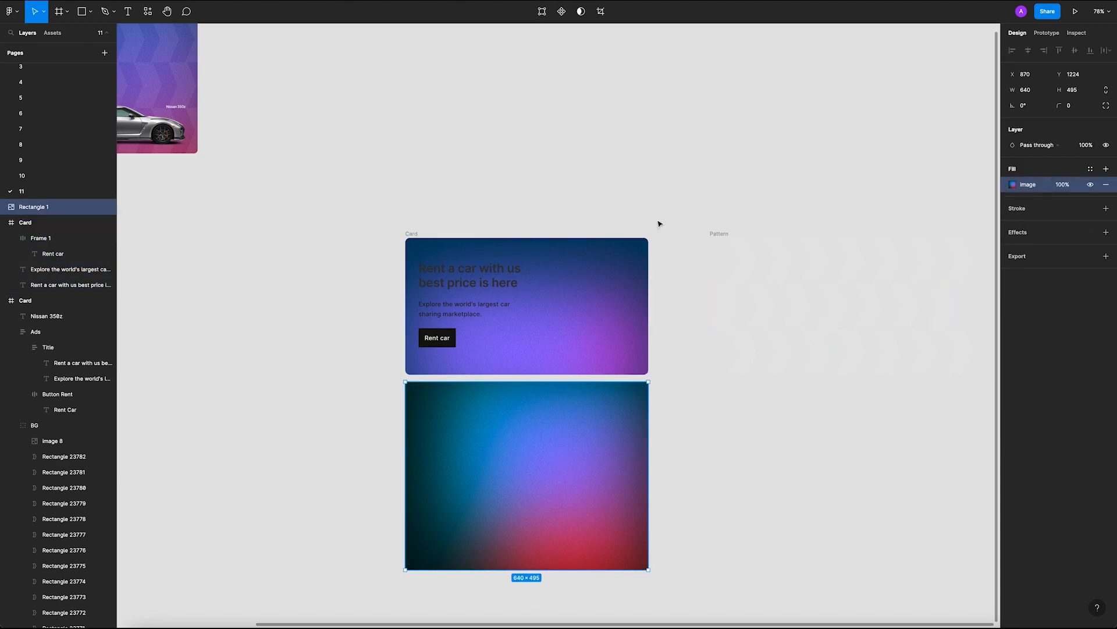
click(621, 313)
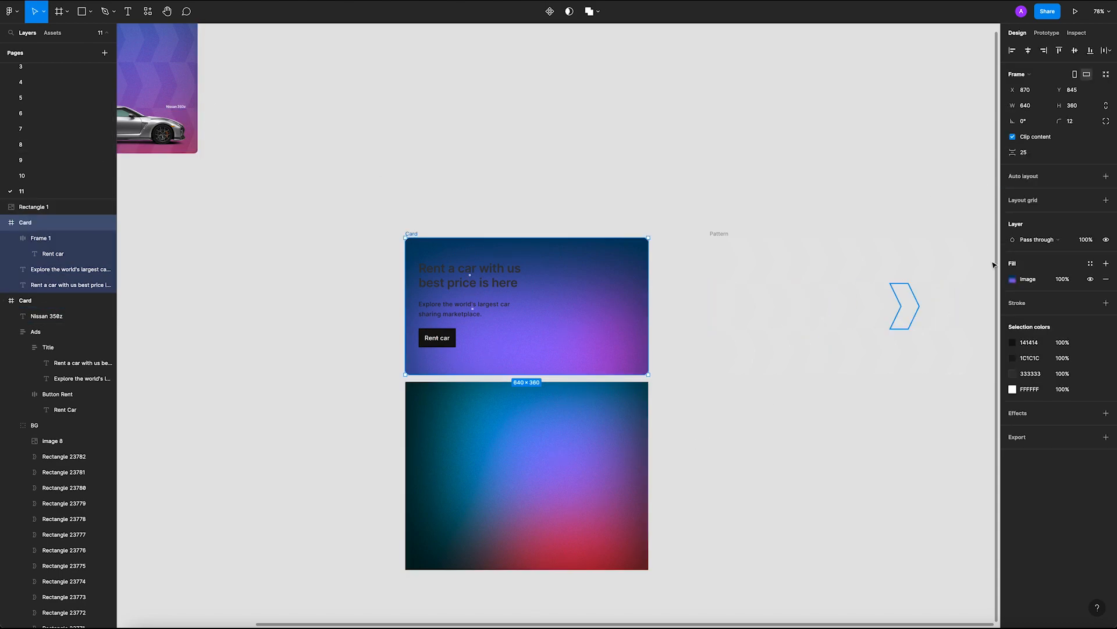
key(ctrl+v)
click(1091, 296)
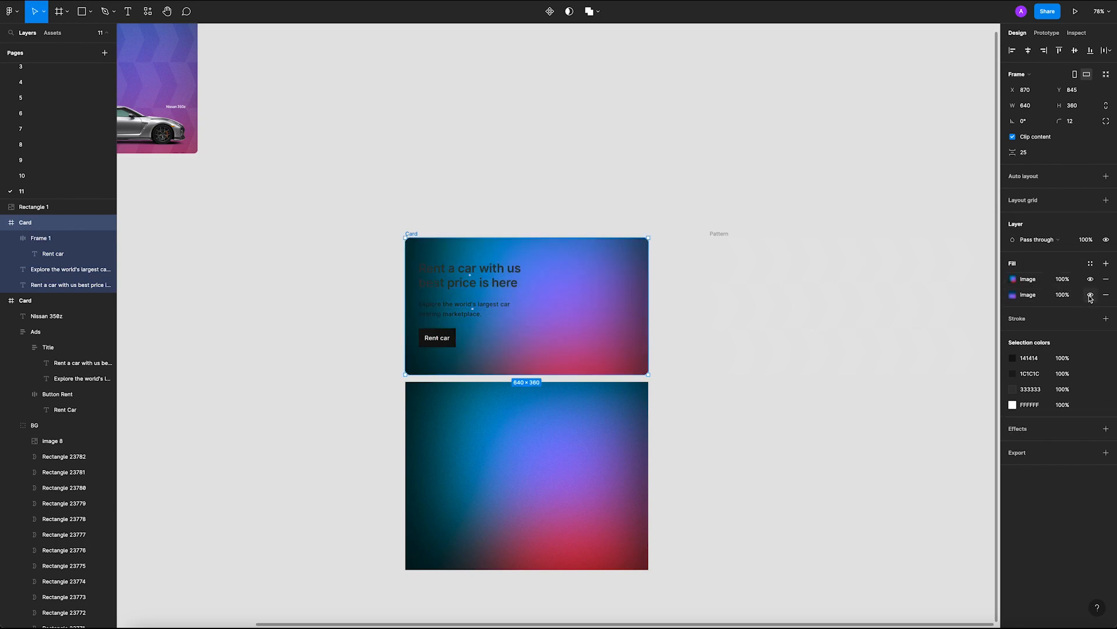
Step: Delete the gradient rectangle beneath the new card
click(558, 435)
key(Delete)
scroll(558, 435, down, 2)
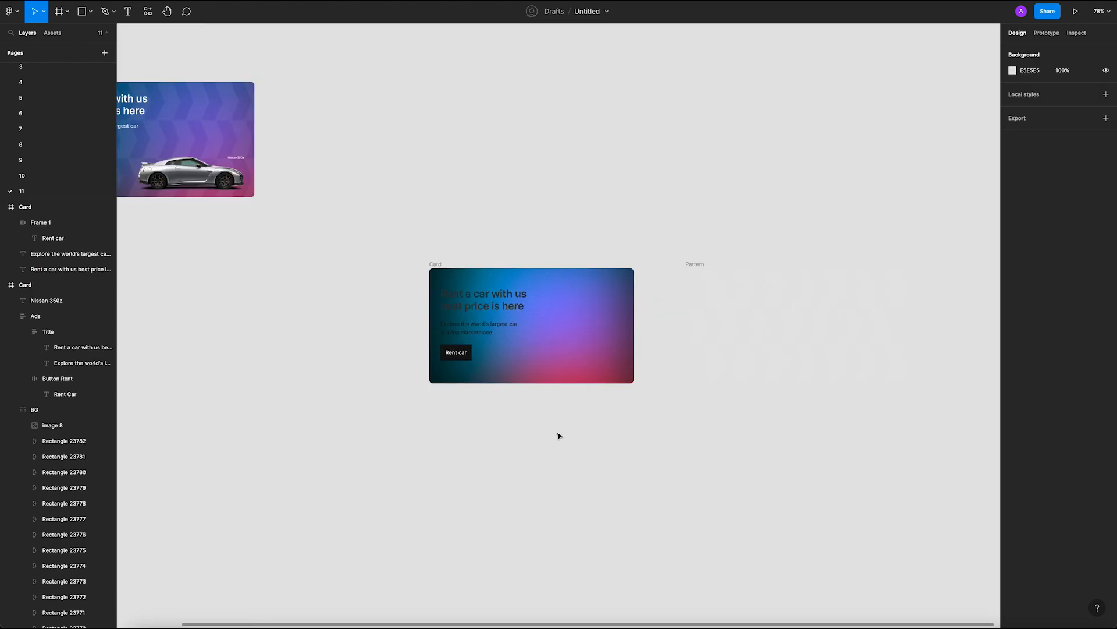
Step: Change the colour of the card's description text to white, FFFFFF
drag(395, 428, 439, 428)
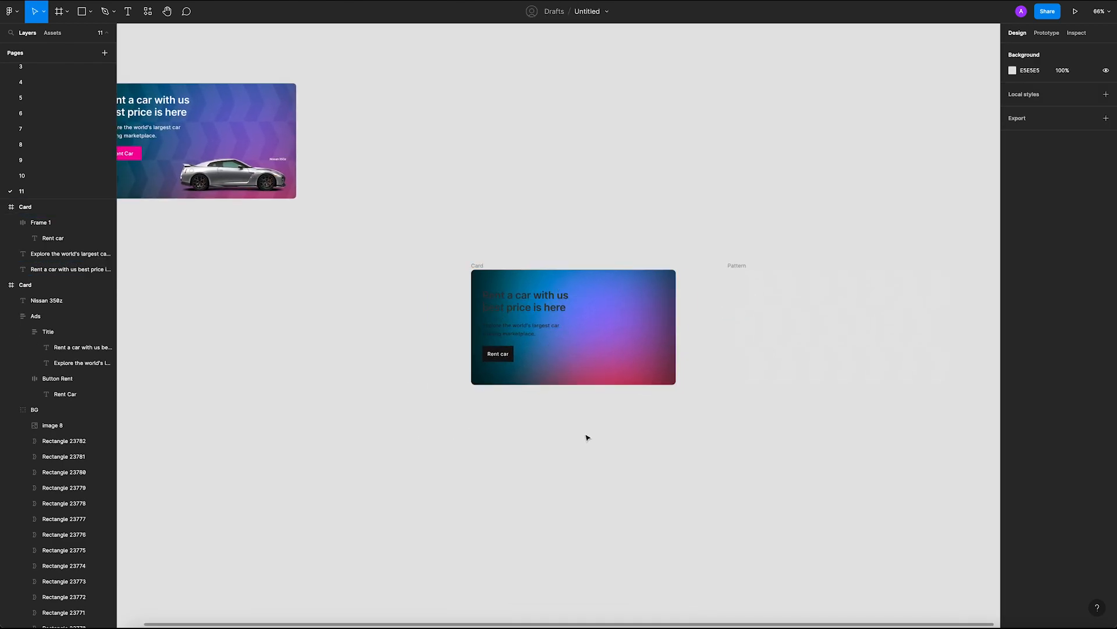
scroll(587, 437, up, 5)
scroll(553, 422, up, 1)
drag(334, 151, 419, 244)
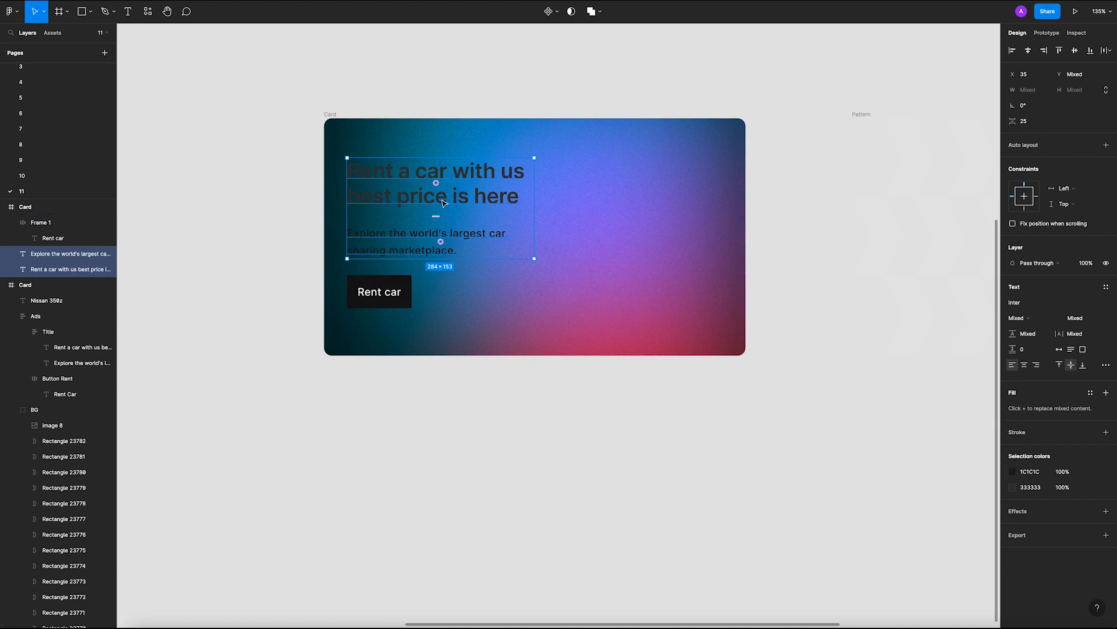
click(1014, 473)
drag(929, 426, 858, 353)
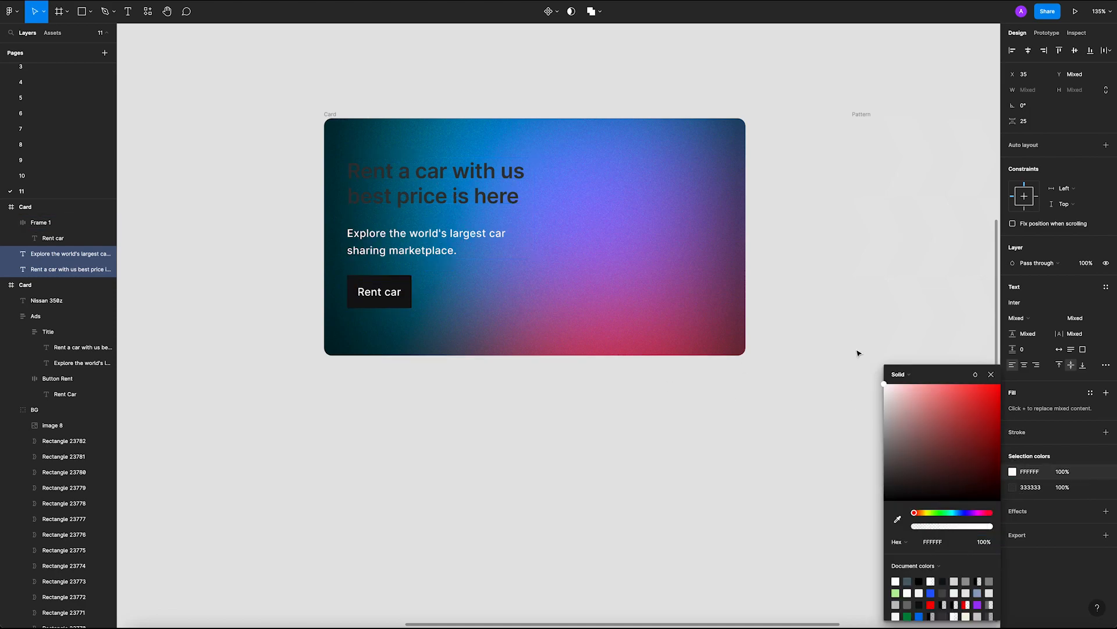
Step: Set the fill of the headline "Rent a car with us best price is here" to white, FFFFFF
click(759, 417)
click(1013, 368)
drag(946, 408, 936, 374)
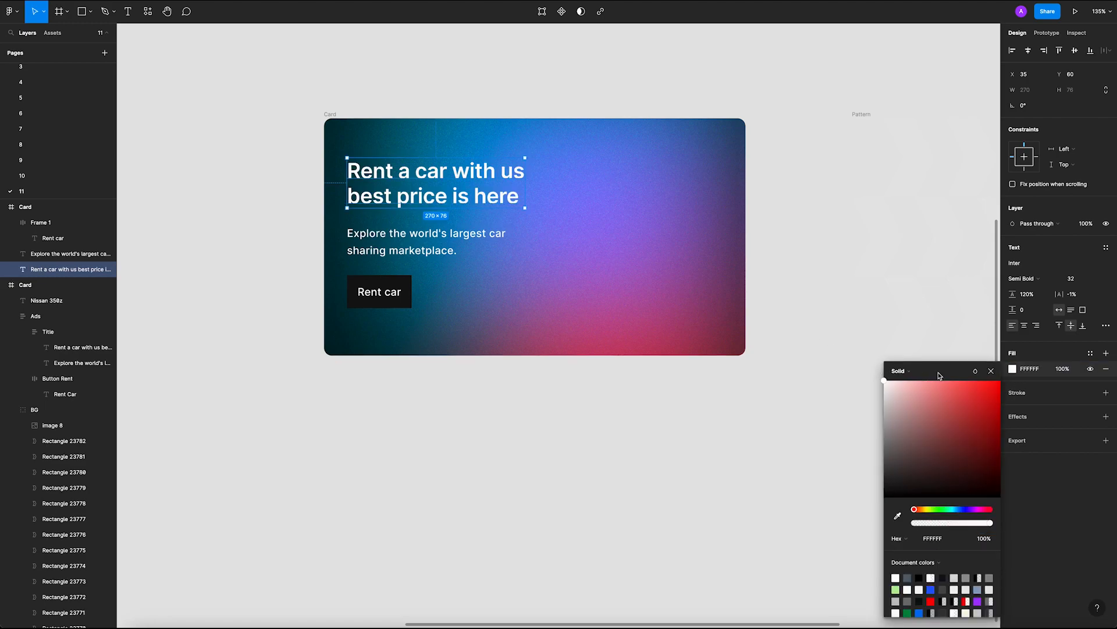
click(993, 371)
click(502, 295)
click(414, 240)
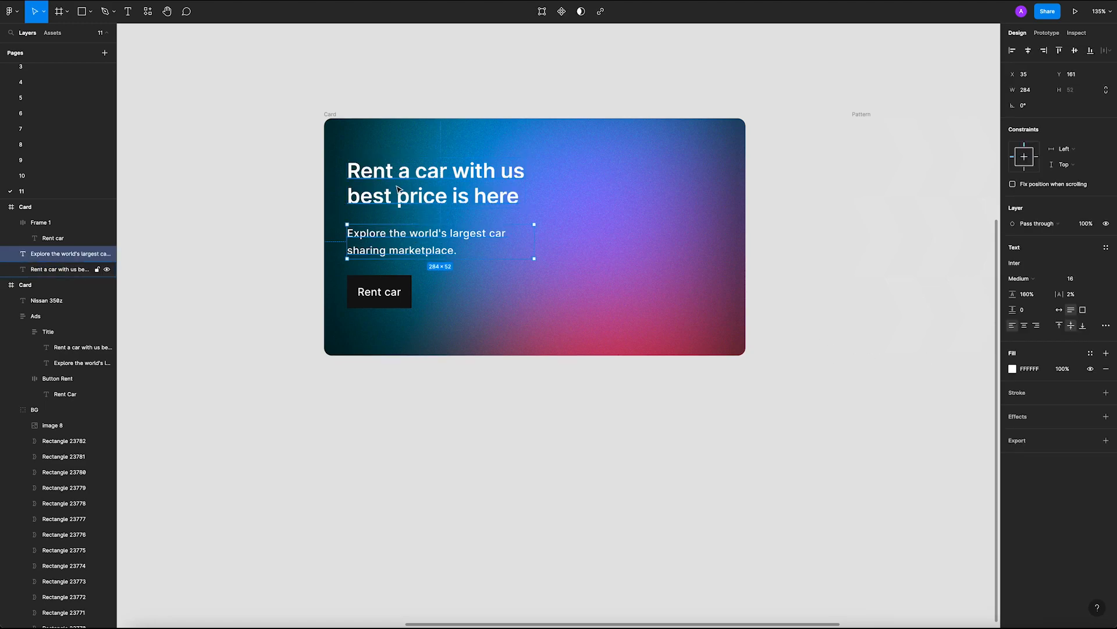
shift+click(397, 190)
shift+click(409, 285)
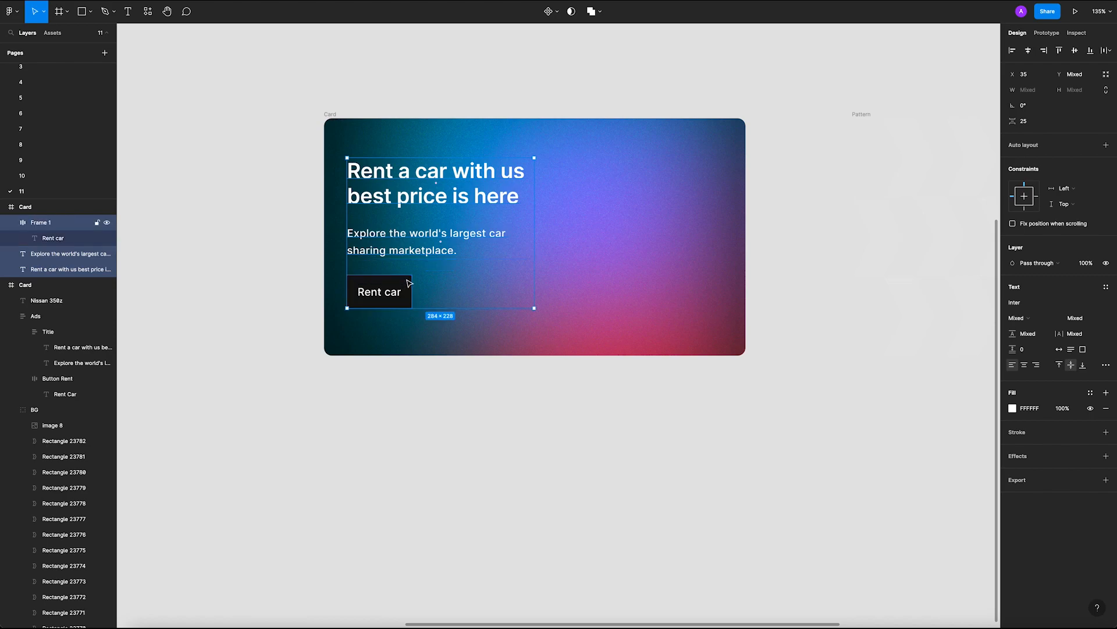
click(482, 373)
Step: Round the Rent car button's corners with a radius of 4
click(384, 294)
click(1068, 148)
click(1072, 139)
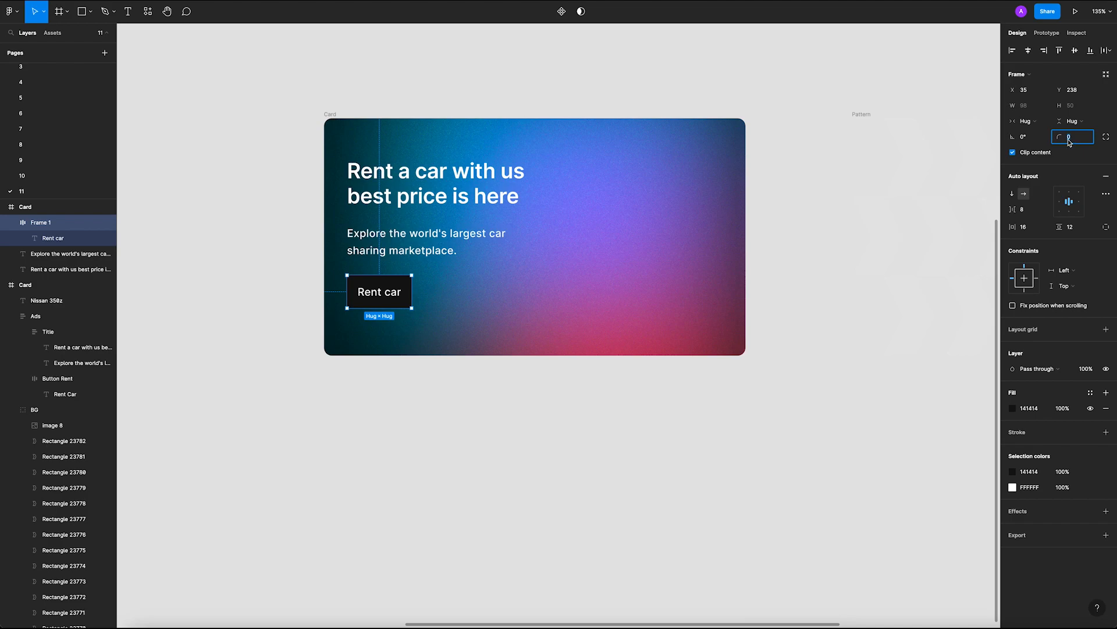
click(598, 384)
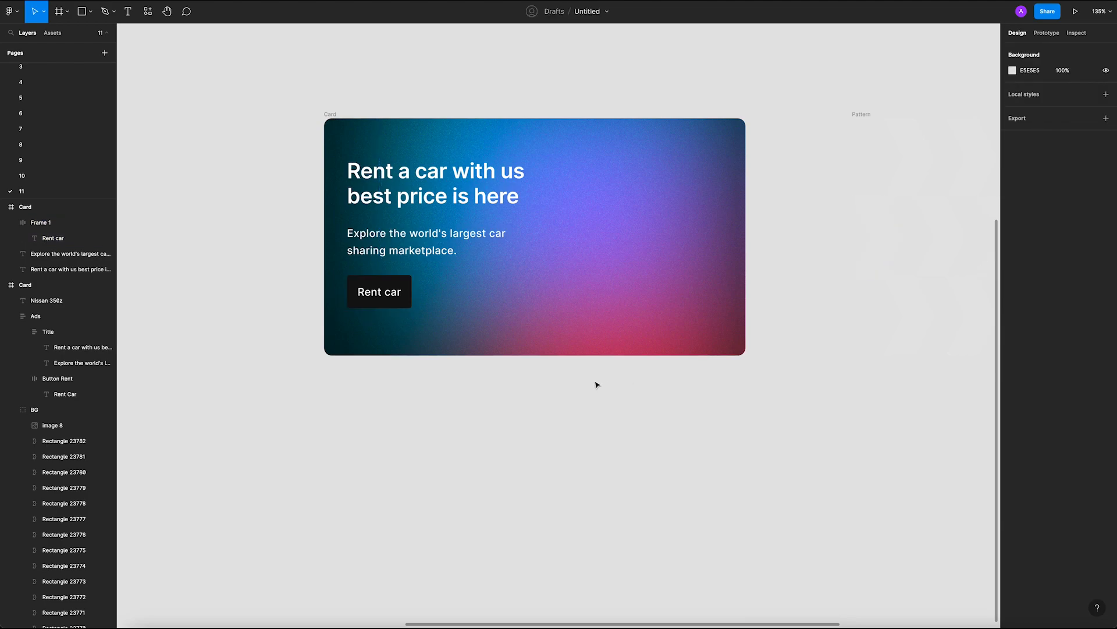
Step: Sample a fill colour for the Rent car button from the card's gradient and adjust it to magenta C833B9
click(407, 284)
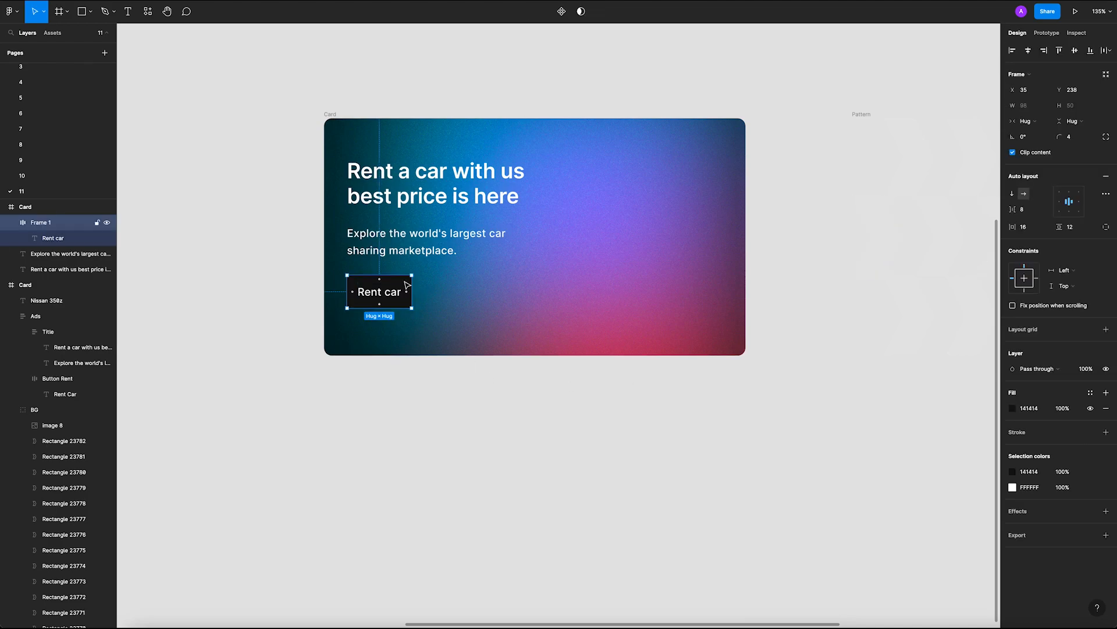
key(i)
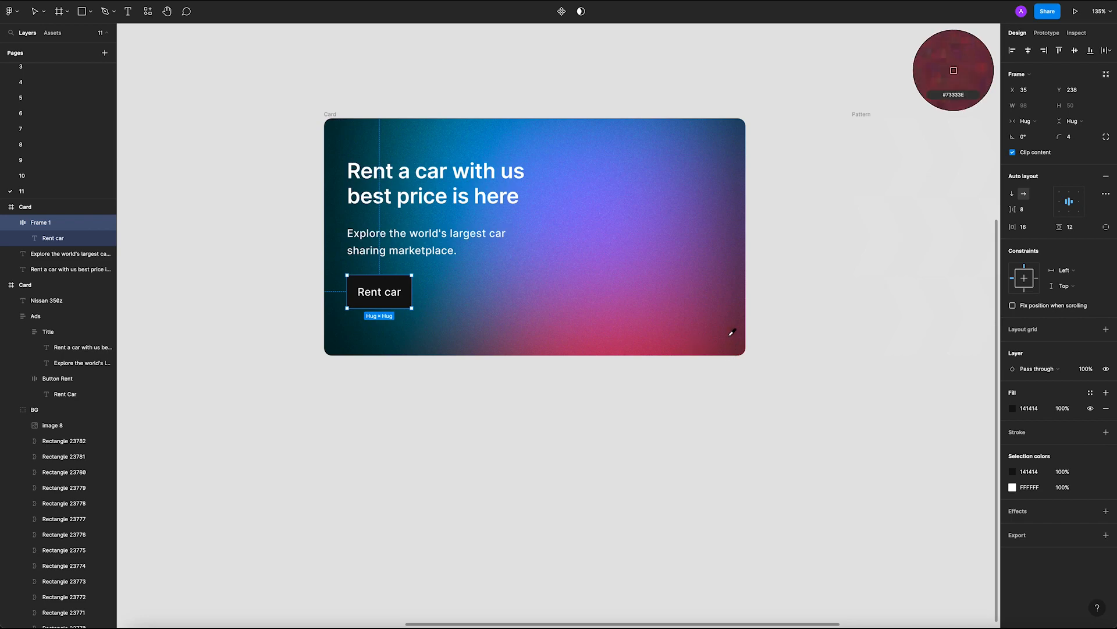
click(678, 335)
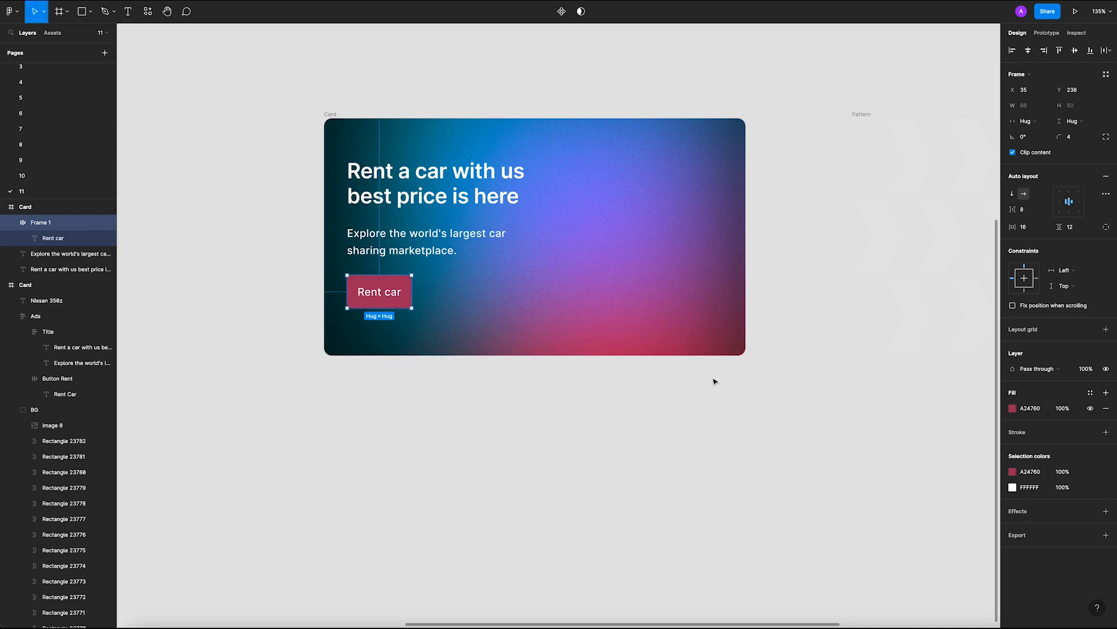
click(1013, 408)
drag(987, 513, 980, 516)
drag(951, 423, 972, 415)
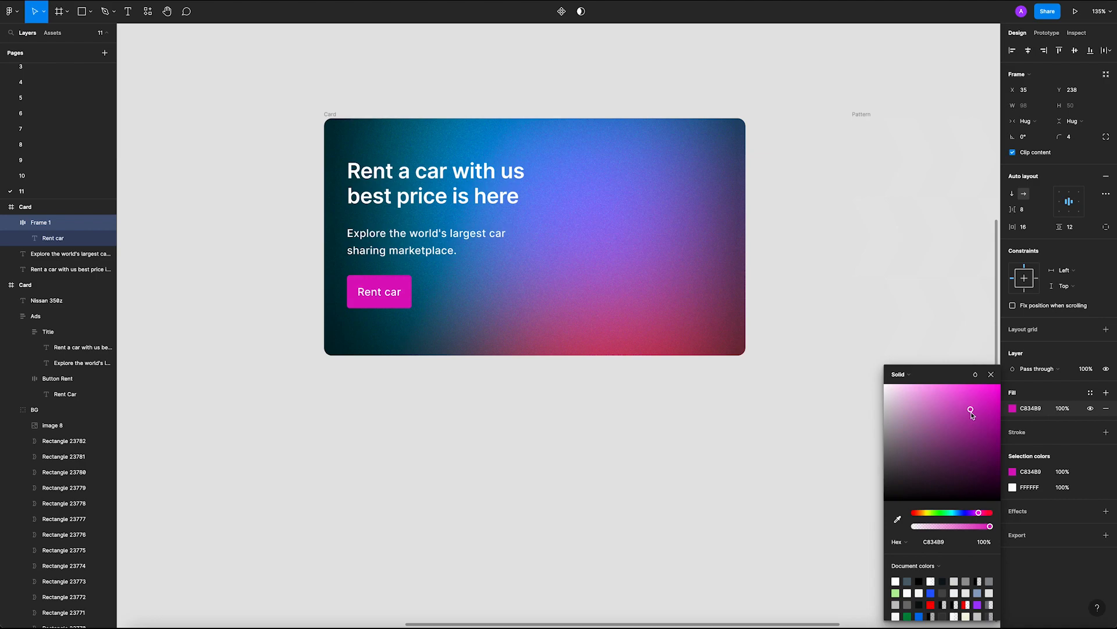
click(721, 455)
click(401, 201)
shift+click(399, 234)
shift+click(389, 286)
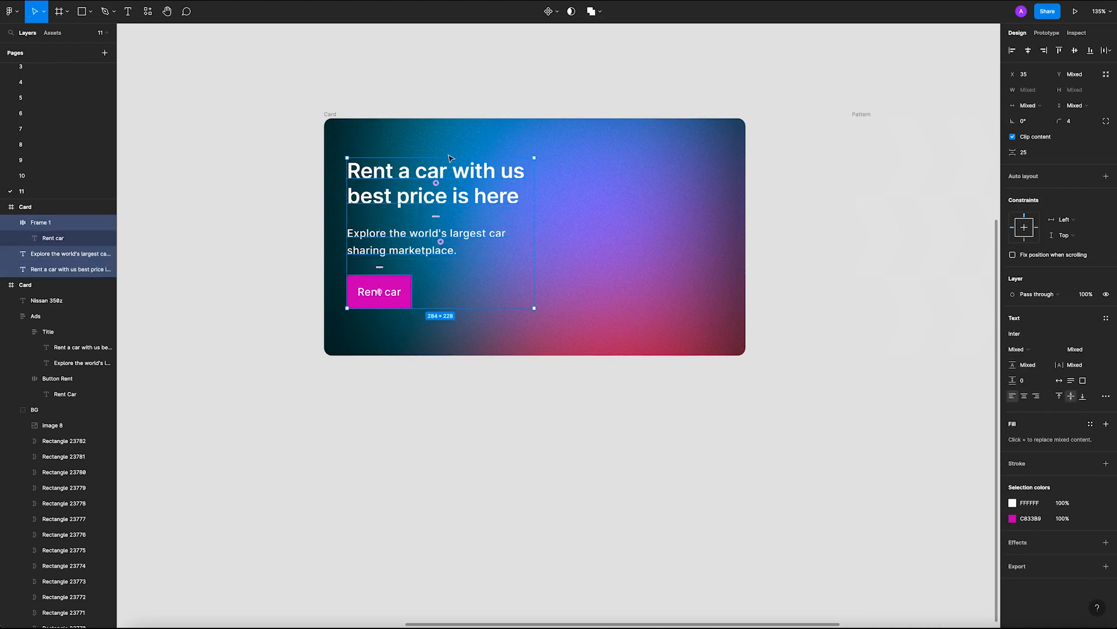
click(429, 236)
shift+click(420, 198)
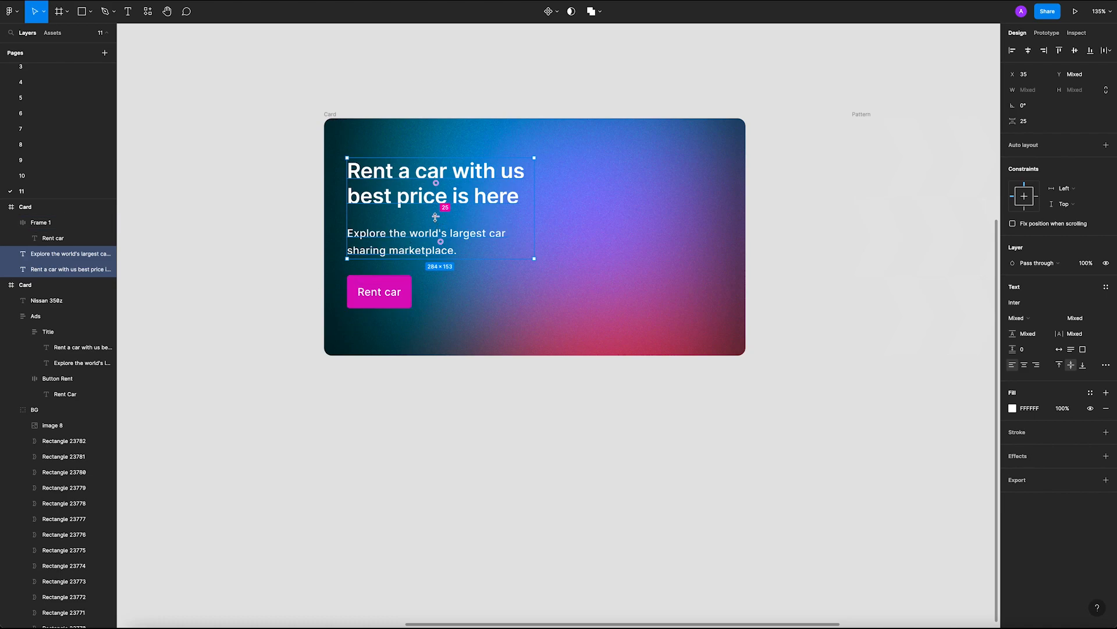
click(290, 218)
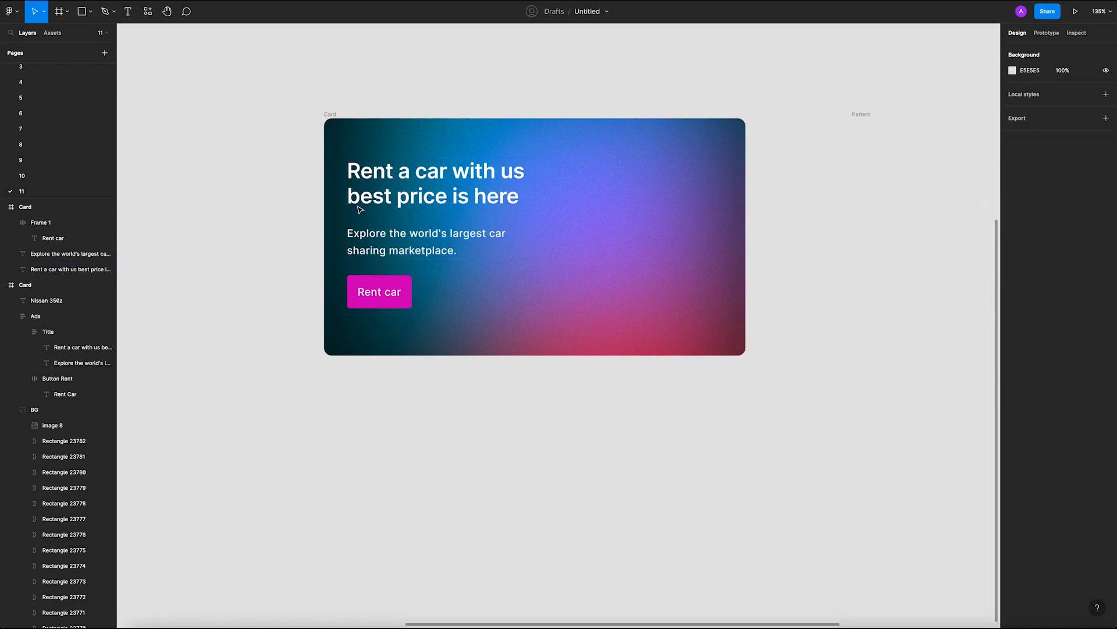
Step: Combine the headline and description into a vertical auto layout with a spacing of 16
scroll(553, 219, down, 2)
scroll(488, 234, up, 2)
click(402, 189)
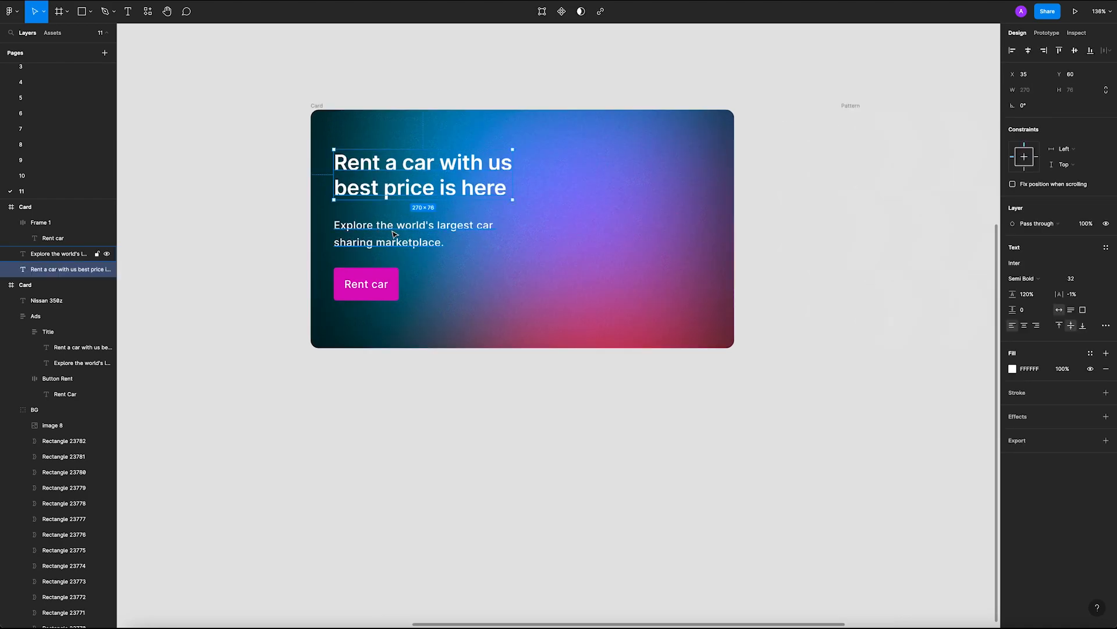
shift+click(389, 239)
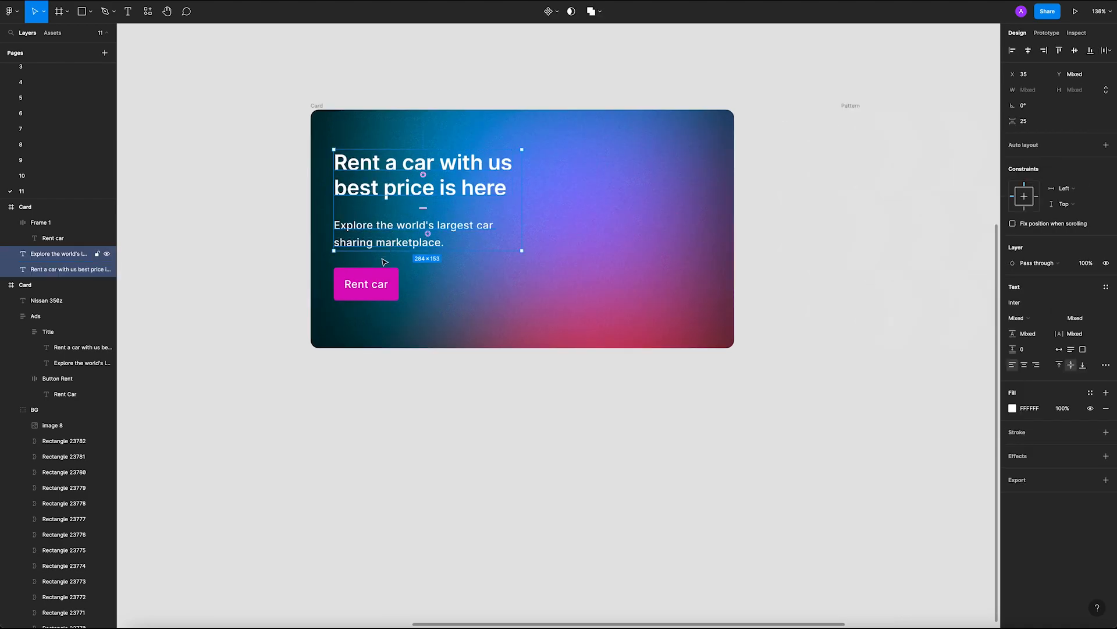
right_click(421, 227)
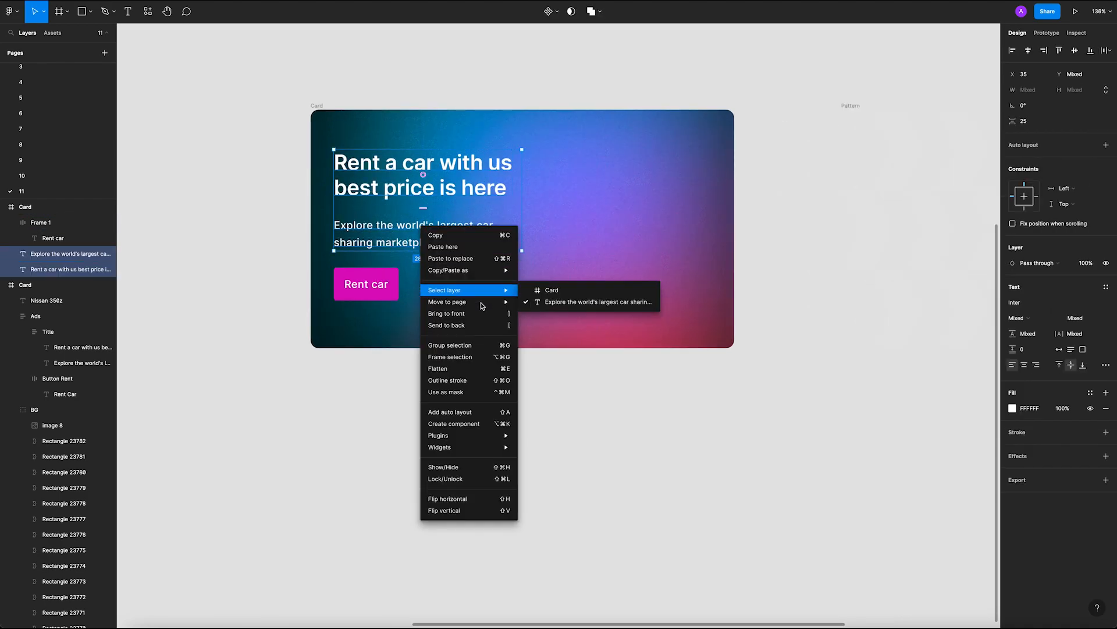
click(466, 411)
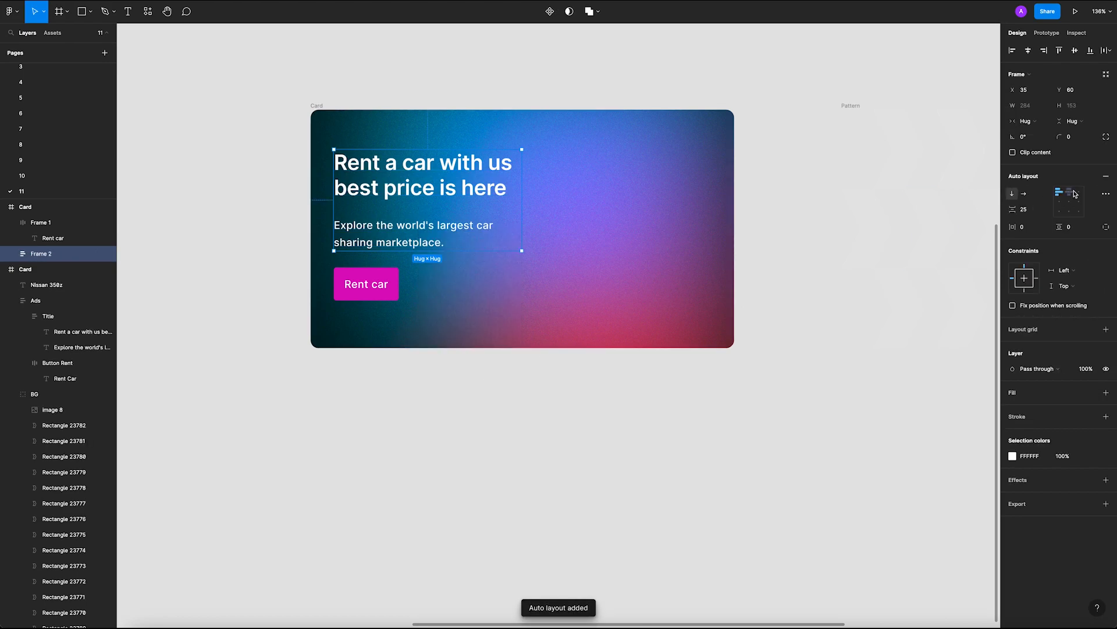
click(1029, 211)
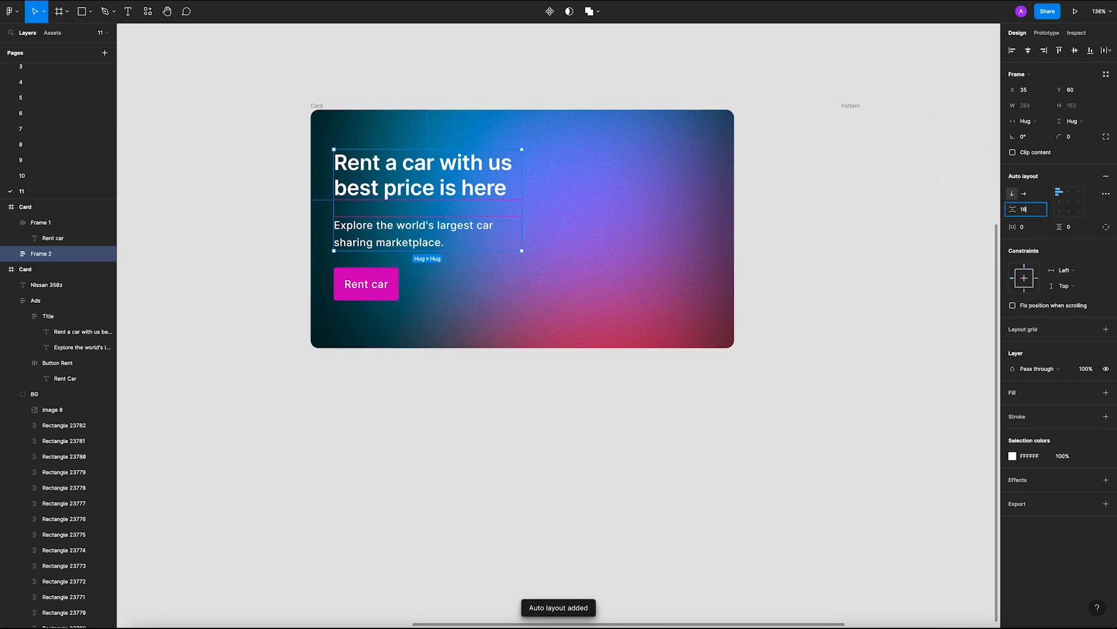
text(16)
key(Return)
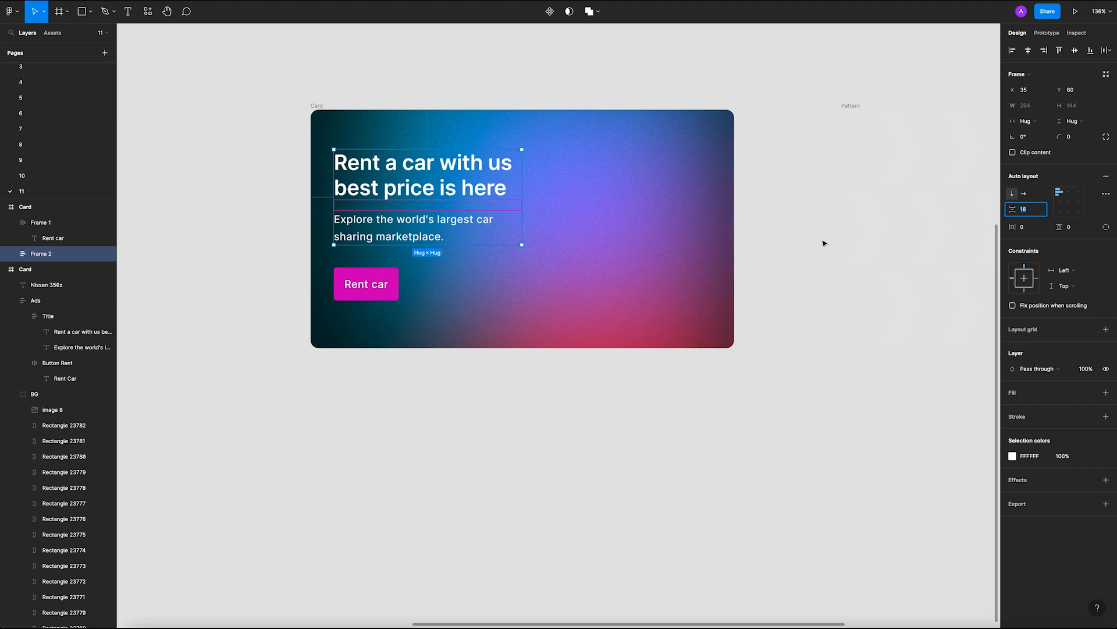
Step: Wrap the headline and description frame together with the Rent car button in an auto layout
click(261, 262)
click(401, 201)
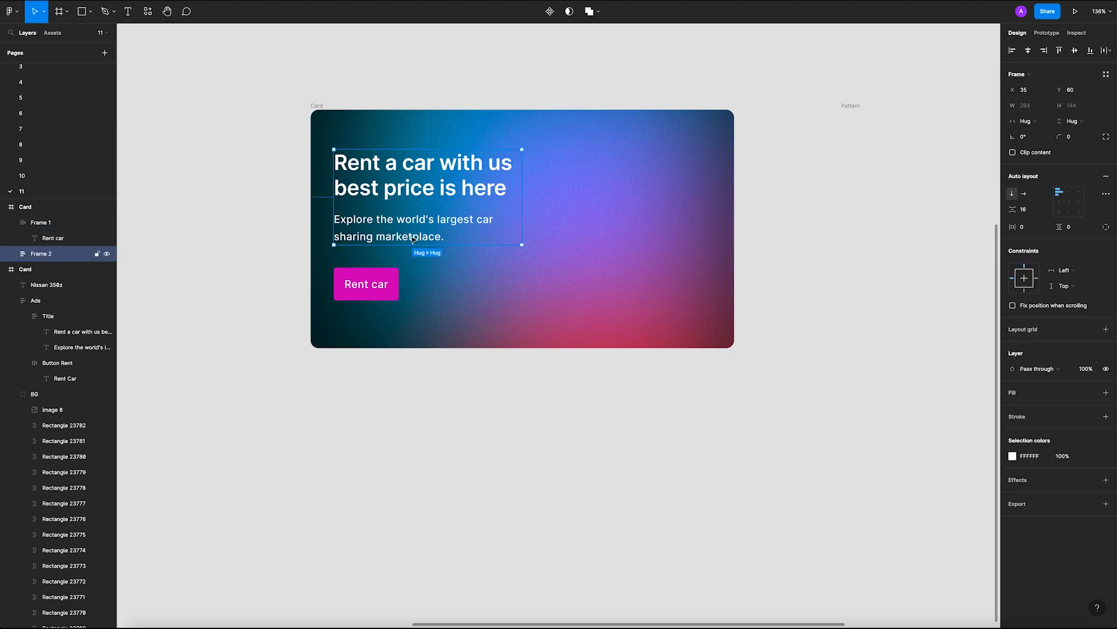
click(391, 282)
shift+click(380, 238)
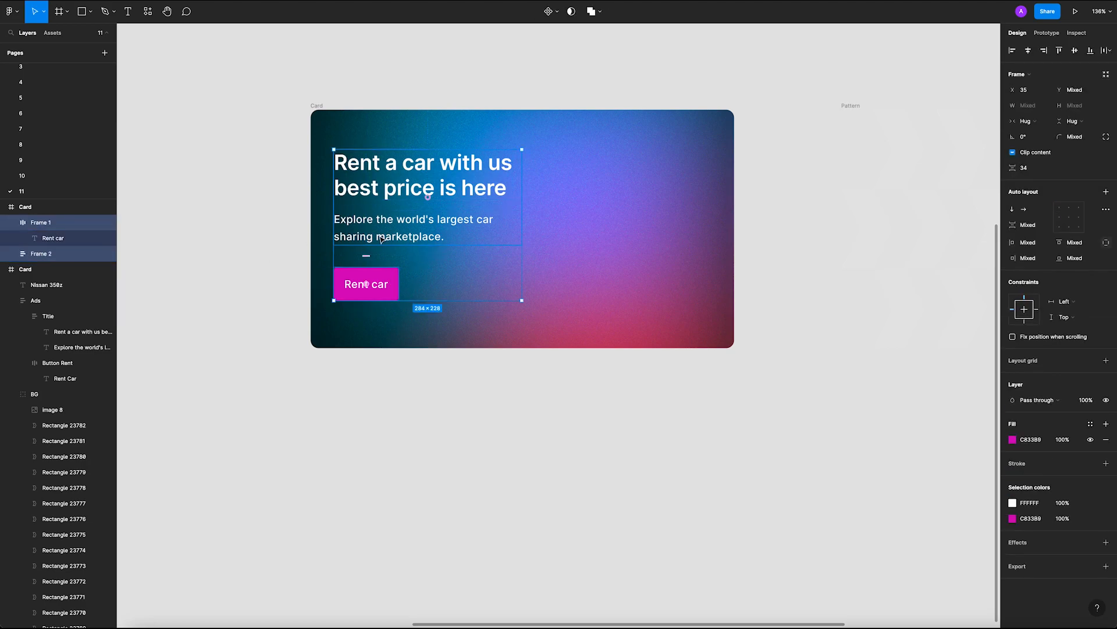
right_click(381, 238)
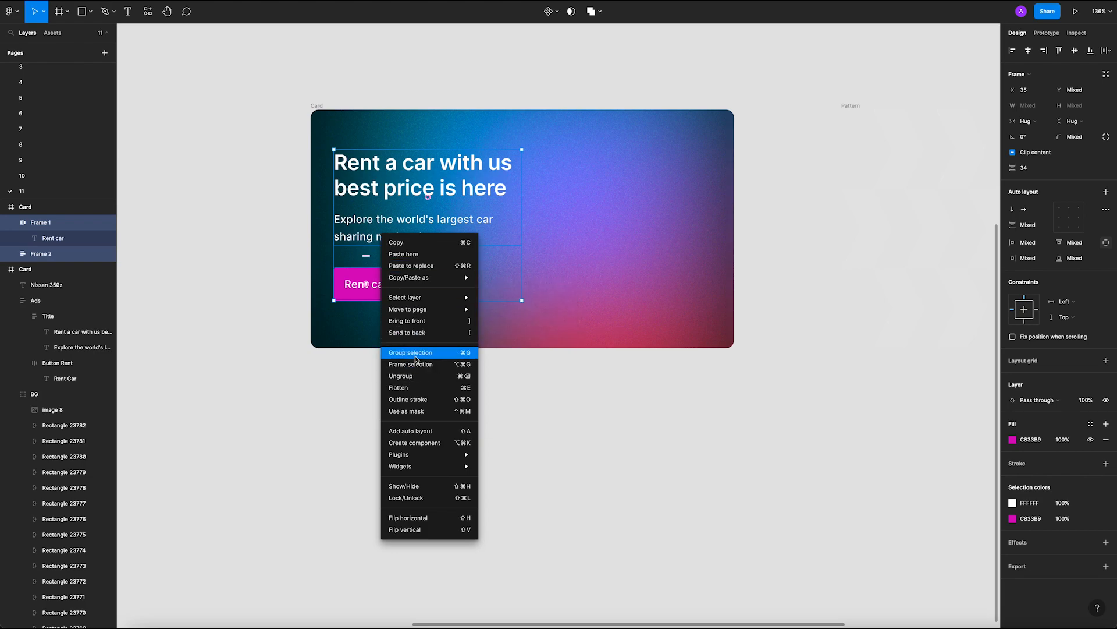
click(413, 431)
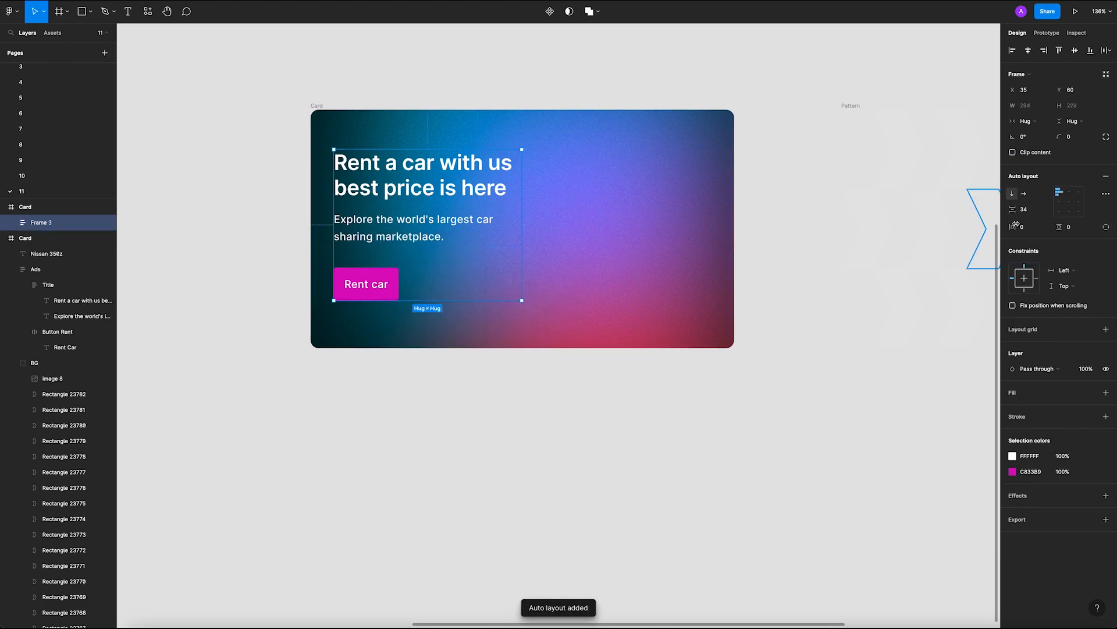
Step: Set the spacing between the text block and the Rent car button to 32
click(1039, 212)
text(32)
key(Return)
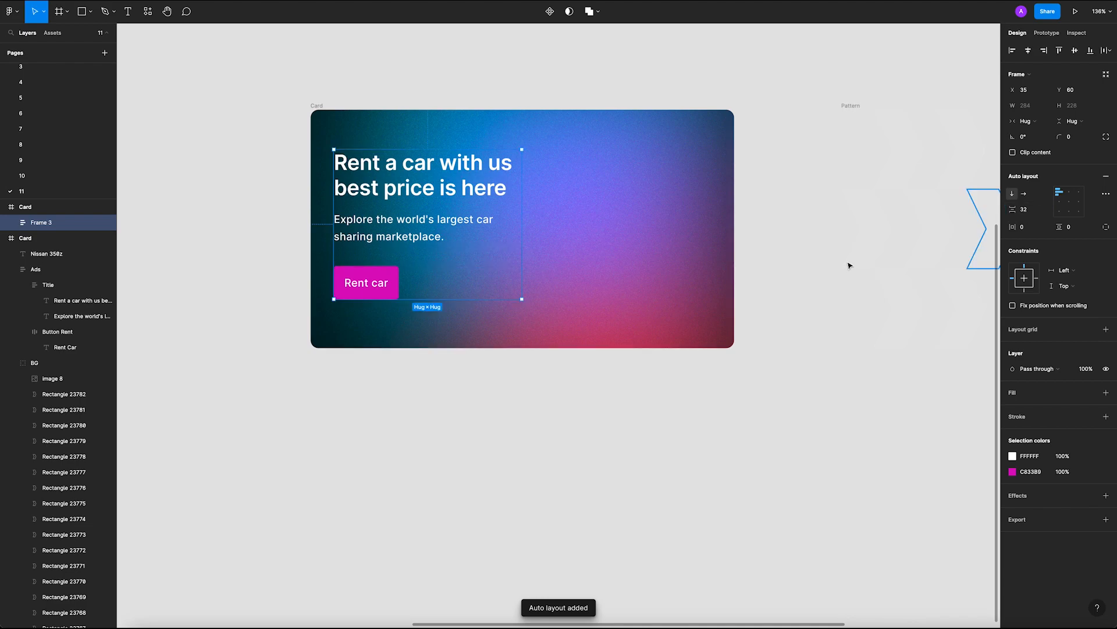
key(Escape)
Step: Expand the nested card layers and rename the headline and description frame as Text
click(40, 222)
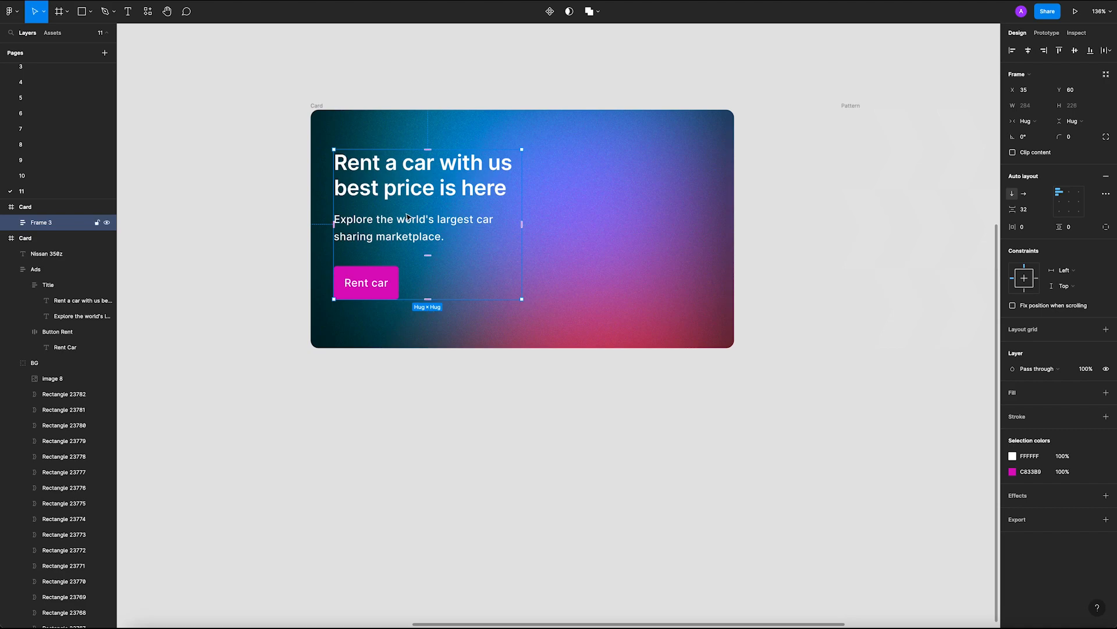
key(Return)
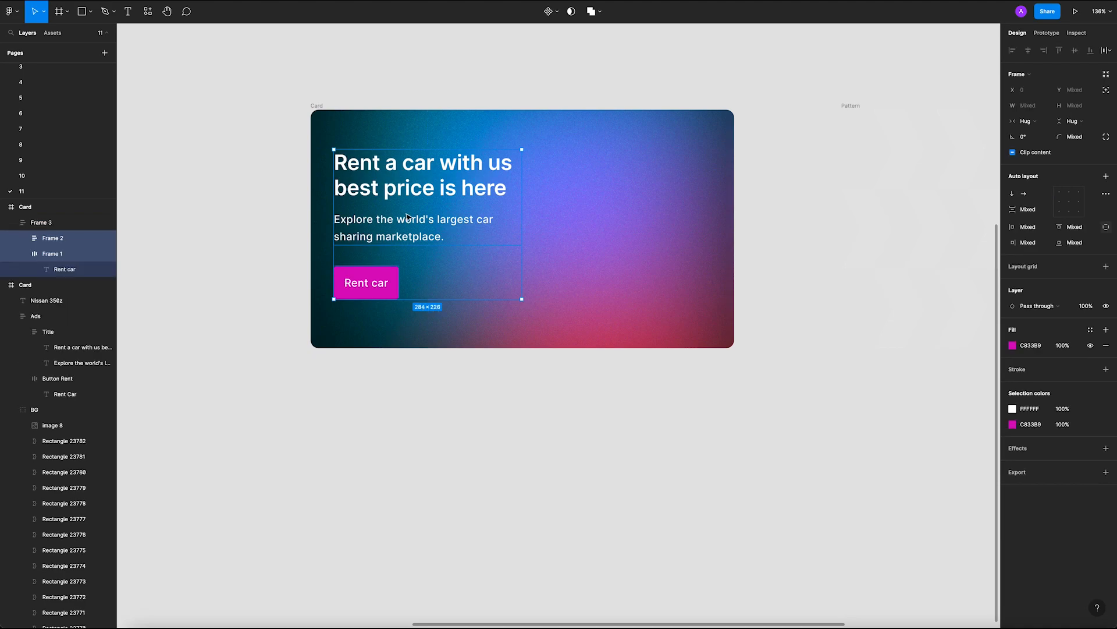
key(Return)
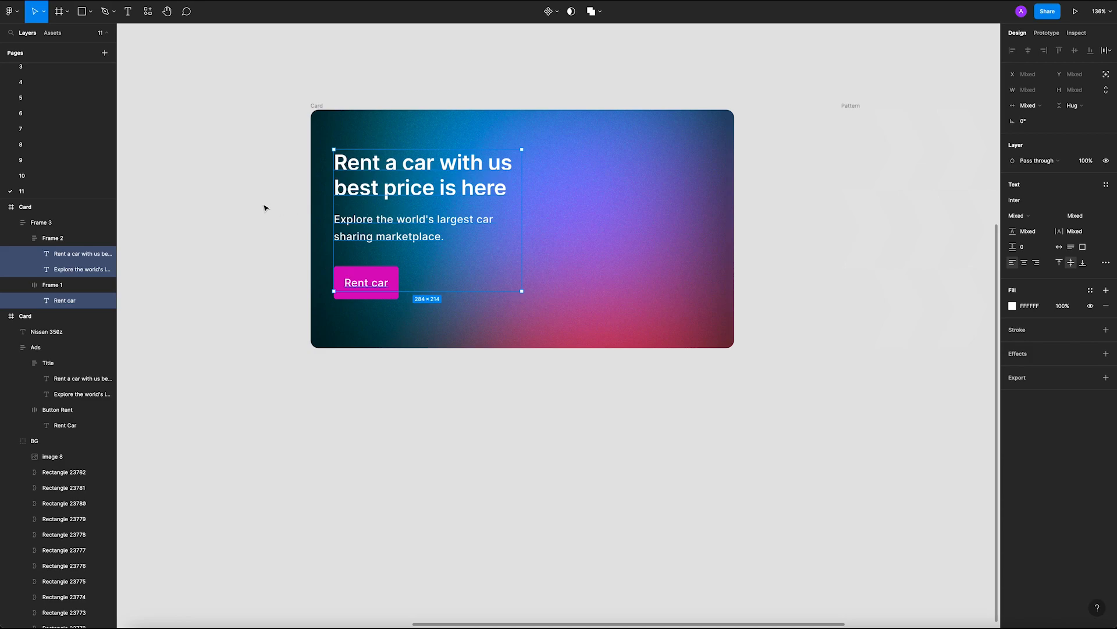
click(219, 249)
click(60, 240)
double_click(60, 243)
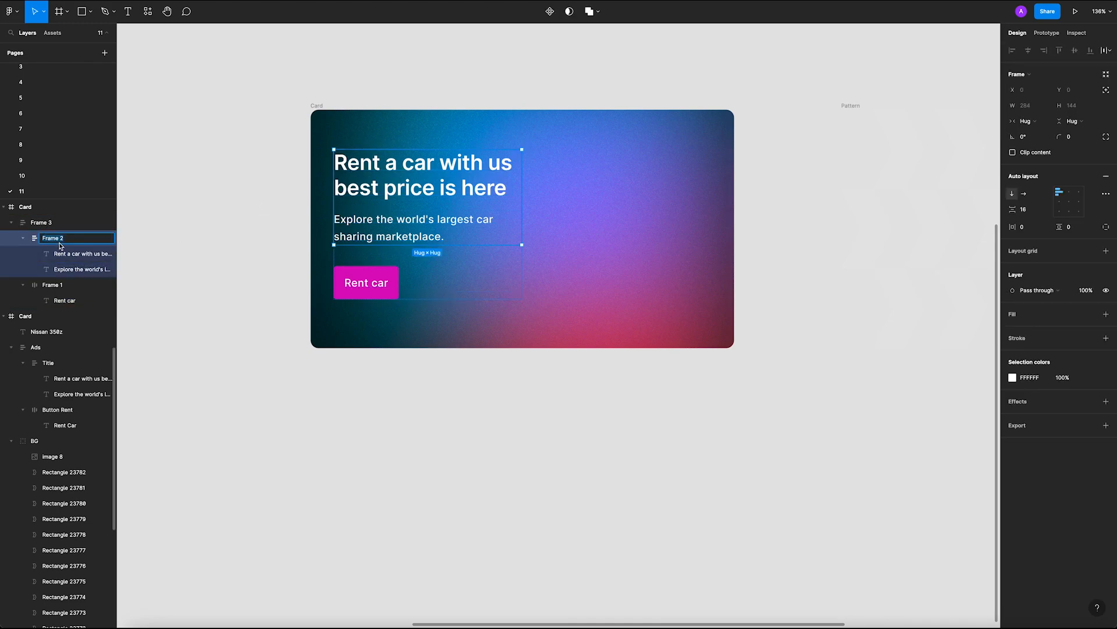
text(Co)
text(xt)
key(Return)
Step: Rename the frame that holds the Rent car label as Btn
click(34, 226)
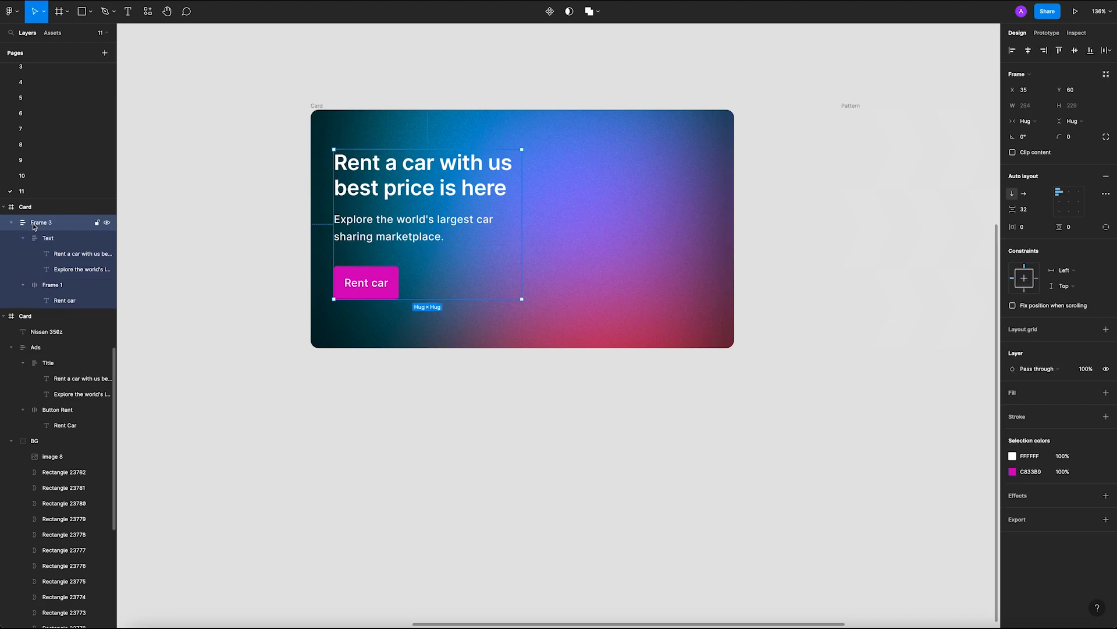
double_click(51, 286)
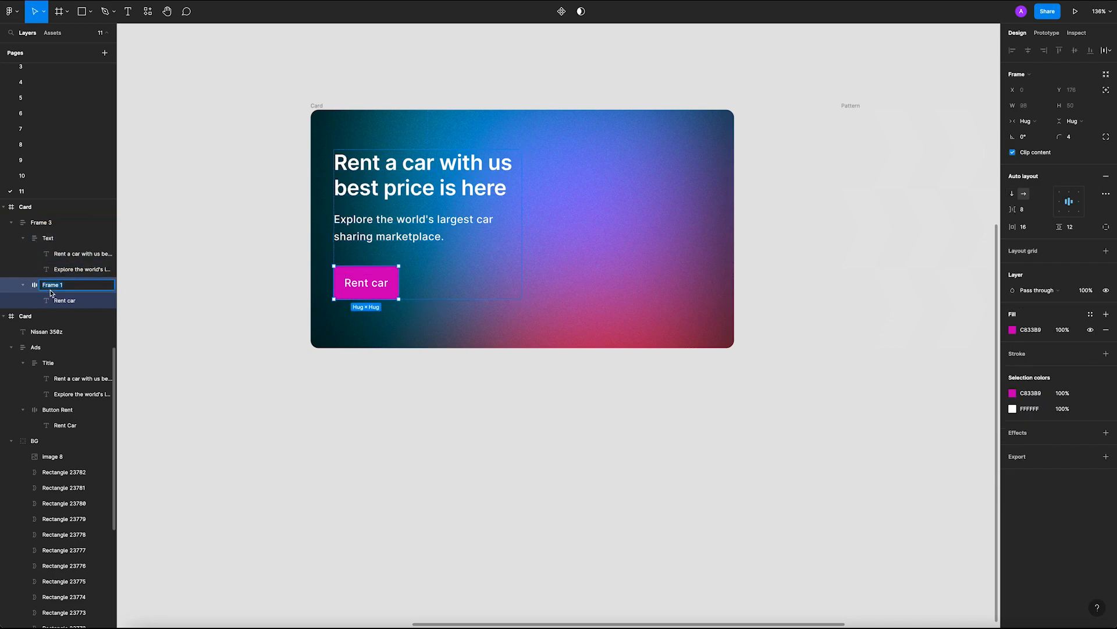
text(btn)
key(Return)
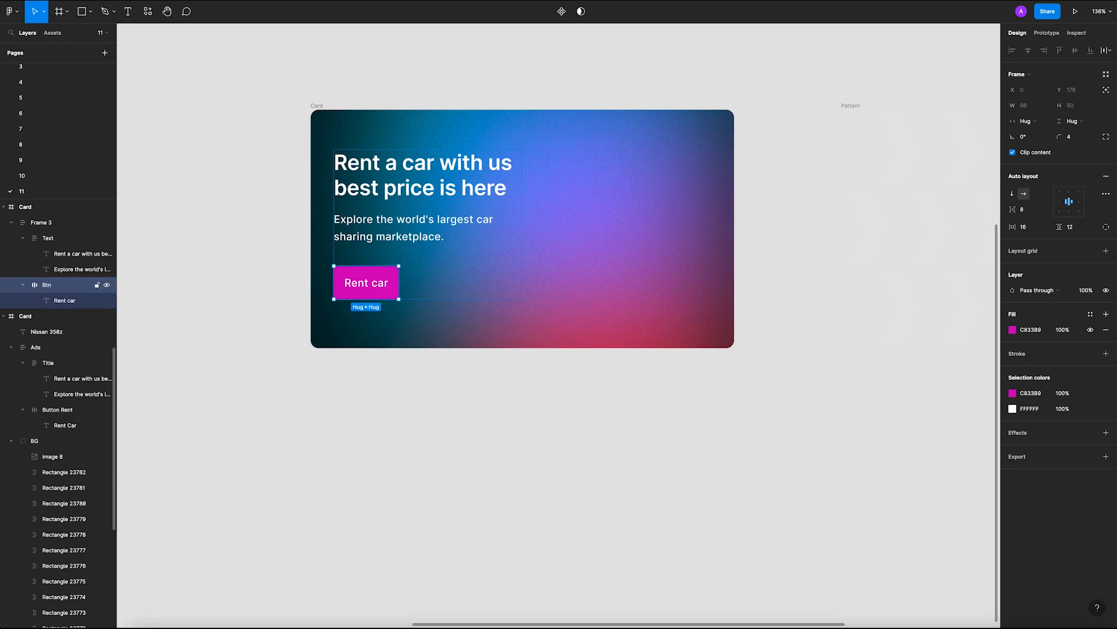
Step: Rename the outer auto layout frame as Content and collapse its layers
click(41, 222)
double_click(41, 223)
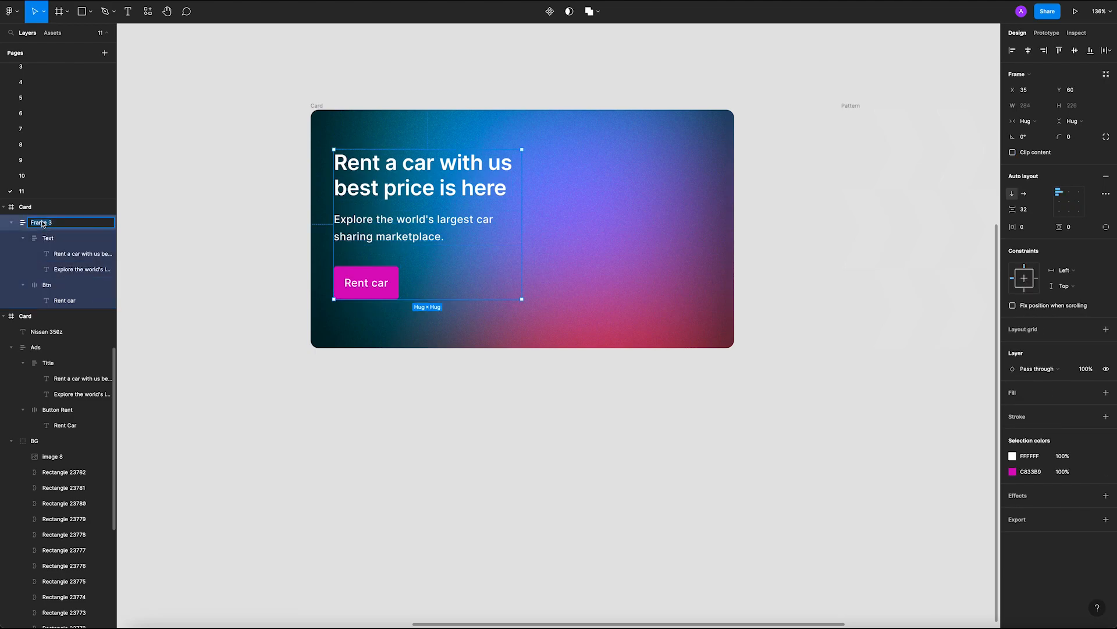
text(Content)
key(Return)
click(14, 223)
click(134, 239)
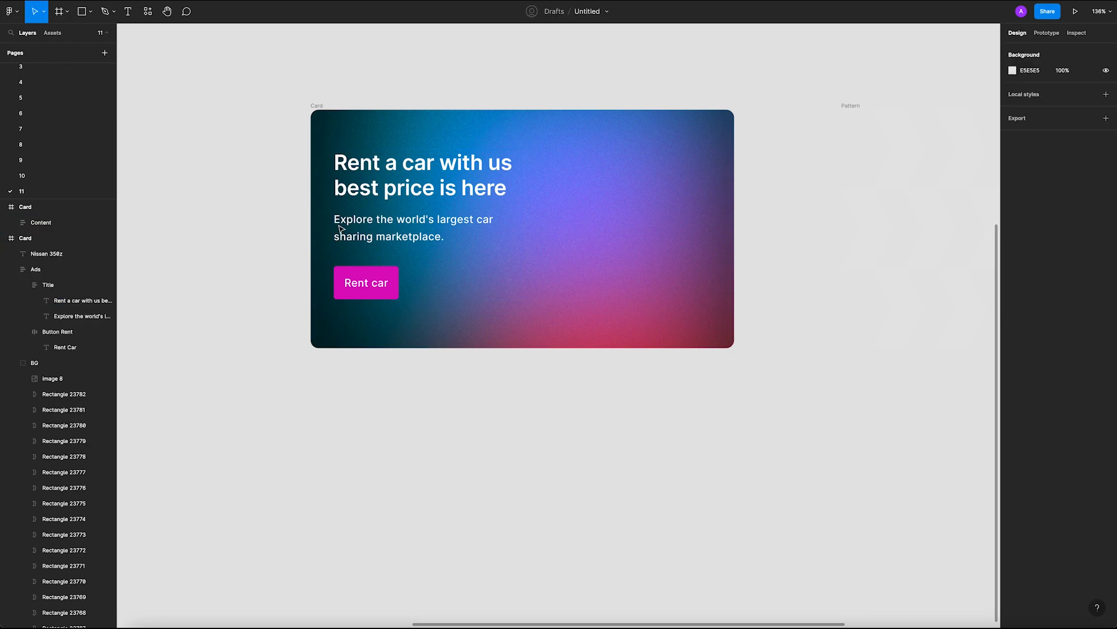
Step: Move the Content frame to X 32, Y 32 inside the card
drag(412, 191, 413, 120)
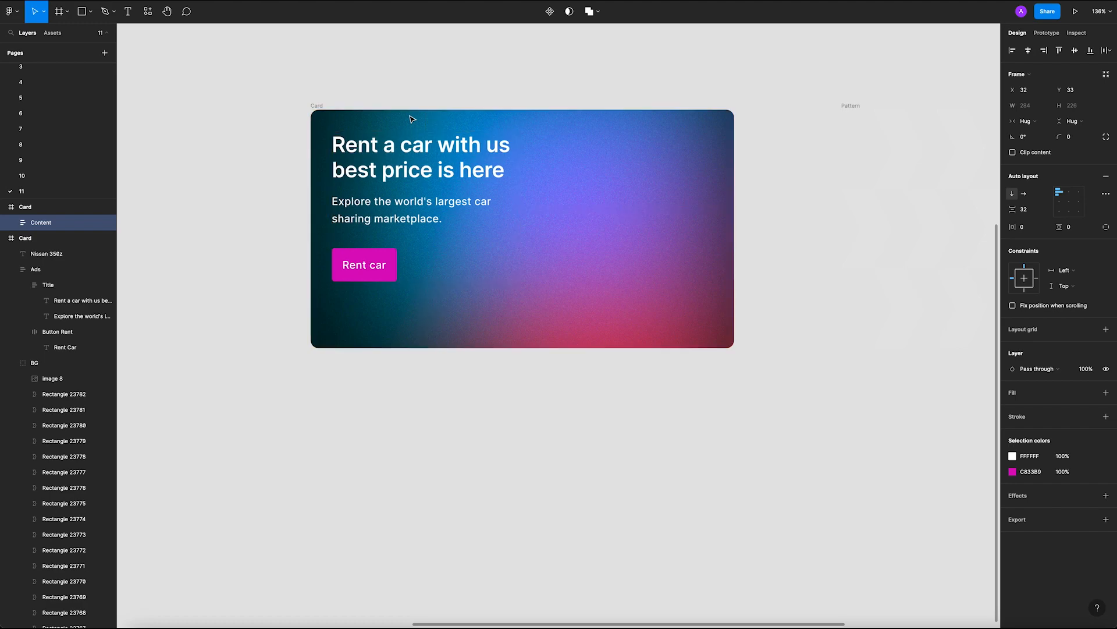
key(Up)
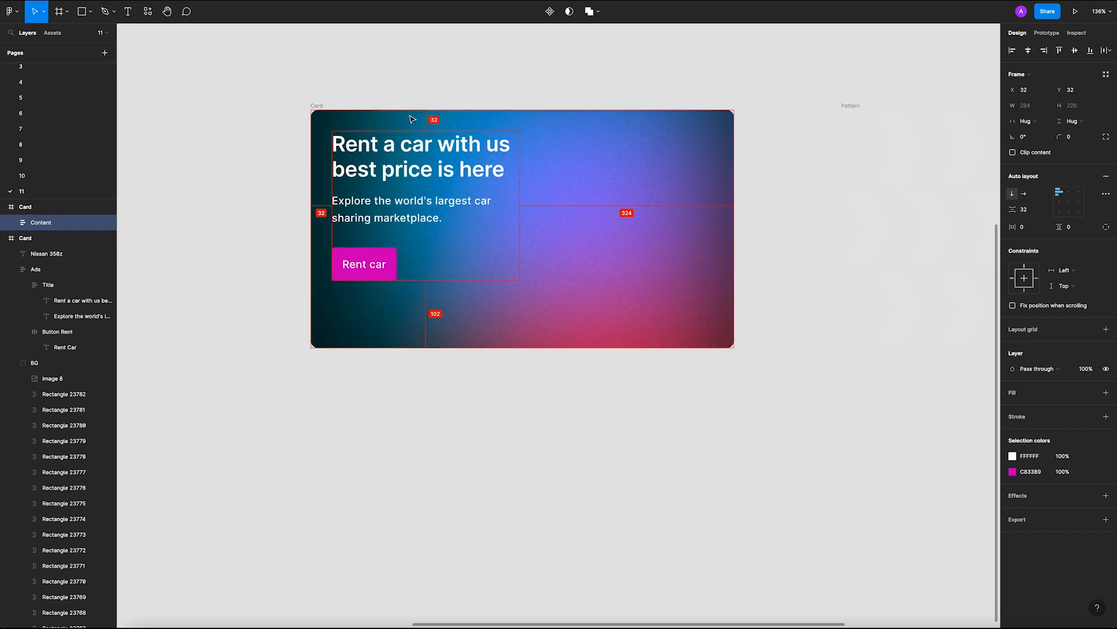
click(466, 389)
Step: Place the Pattern frame inside the Card frame, over the gradient background
scroll(547, 402, down, 5)
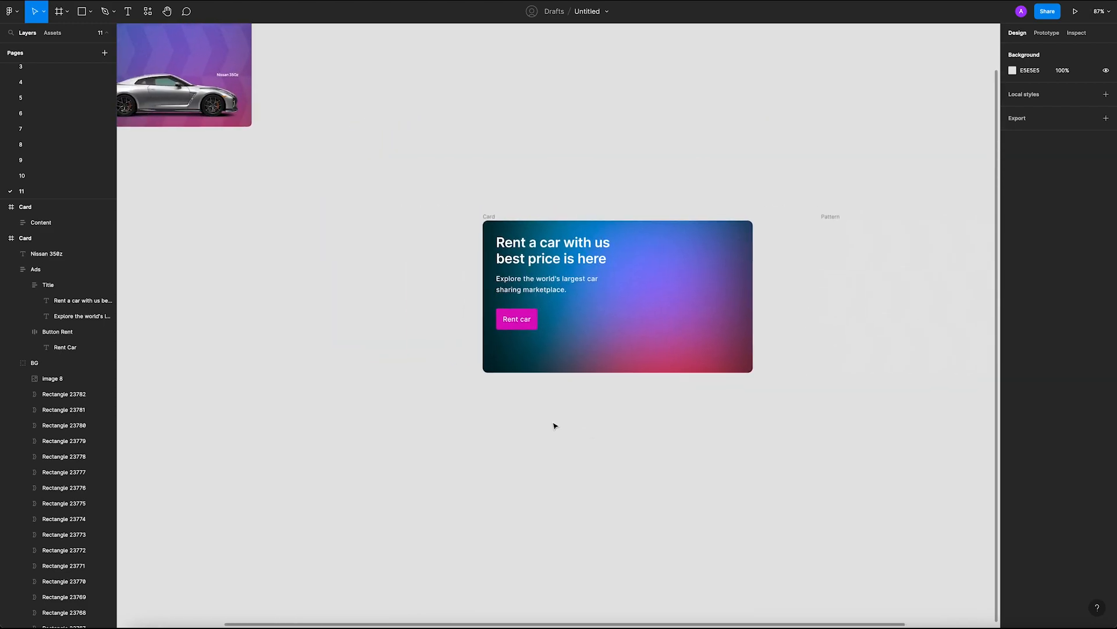
scroll(541, 422, down, 3)
scroll(507, 373, right, 2)
drag(734, 252, 459, 263)
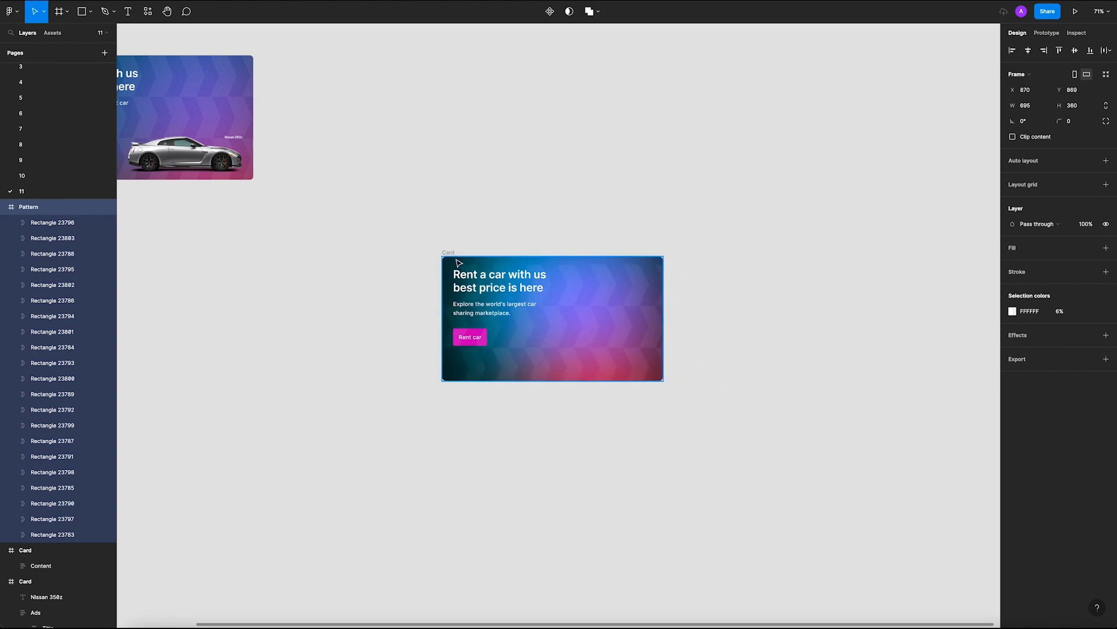
scroll(463, 268, up, 5)
scroll(557, 192, right, 3)
scroll(557, 192, down, 1)
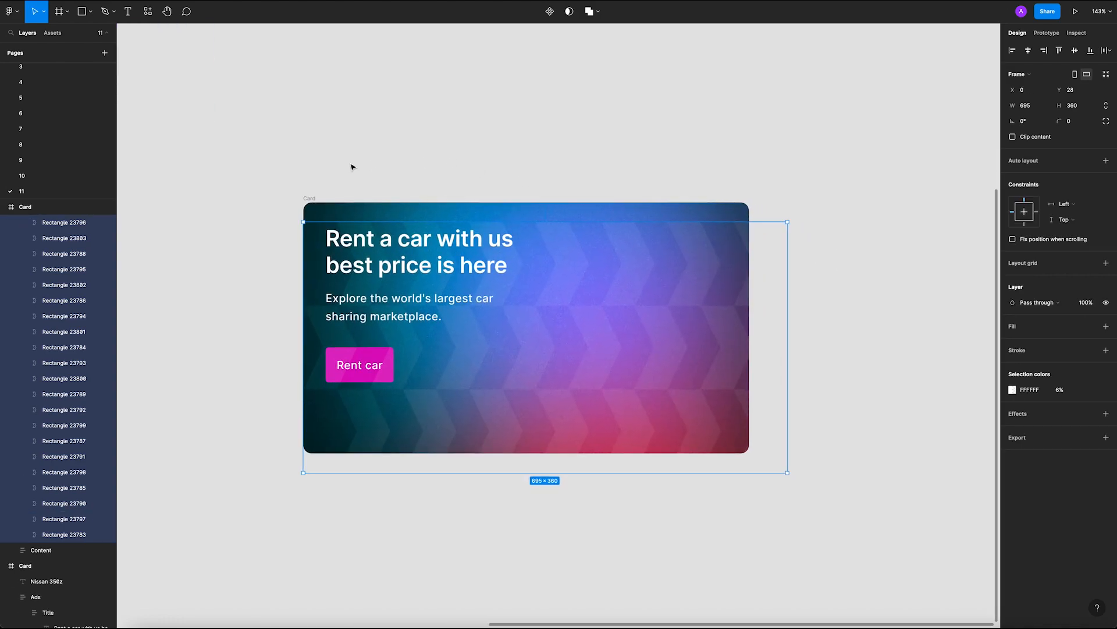
Step: Shift the Pattern frame within the card to about X -50, Y -16
click(306, 198)
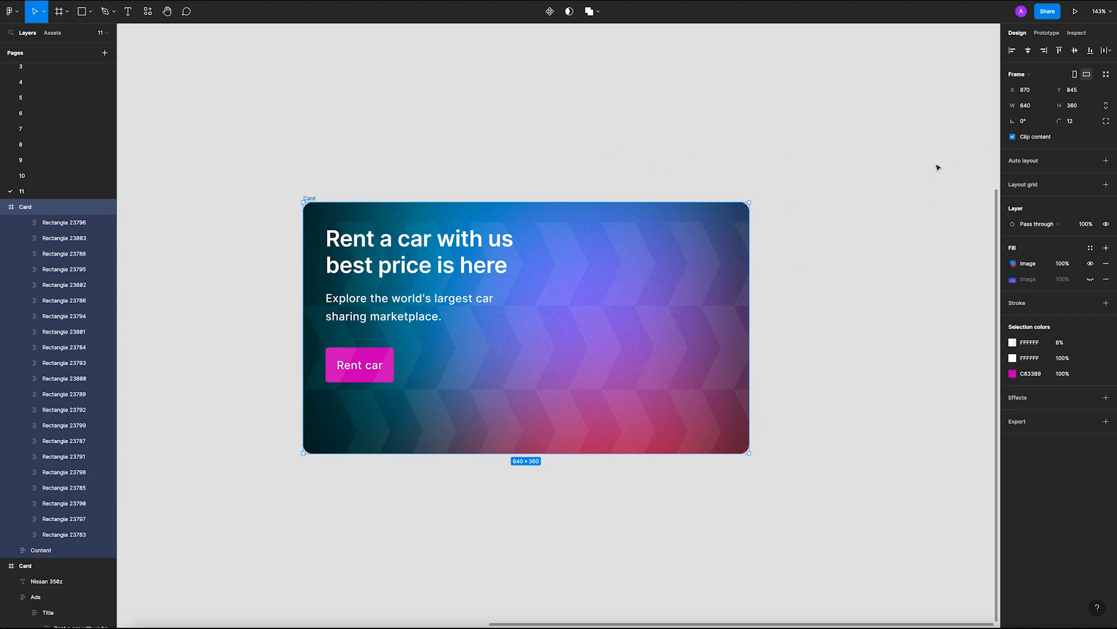
drag(662, 309, 658, 304)
click(658, 304)
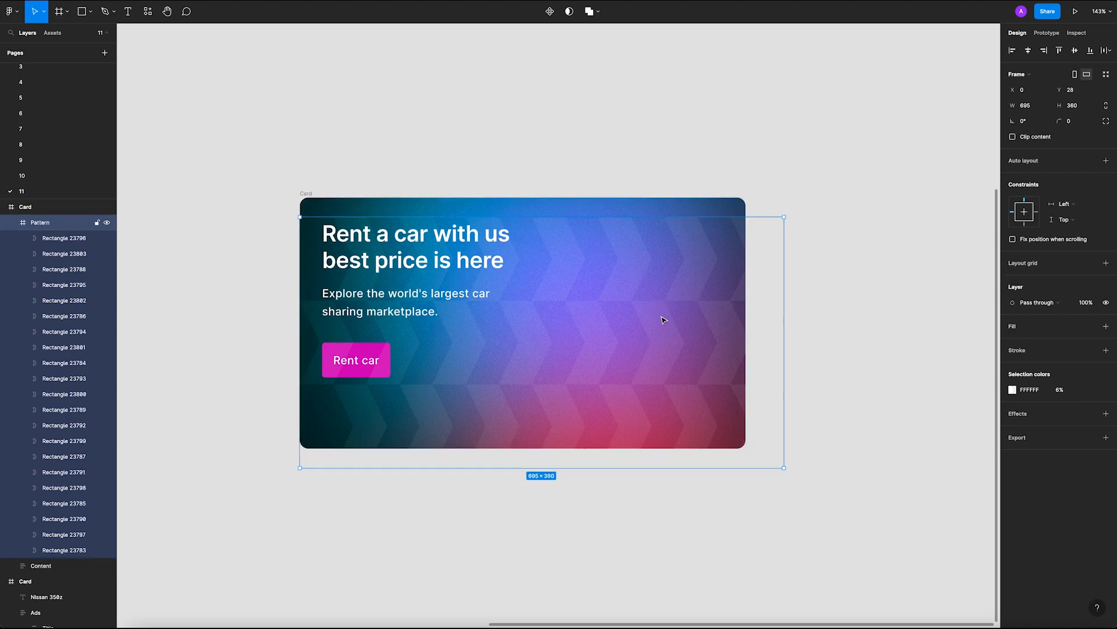
drag(661, 320, 651, 292)
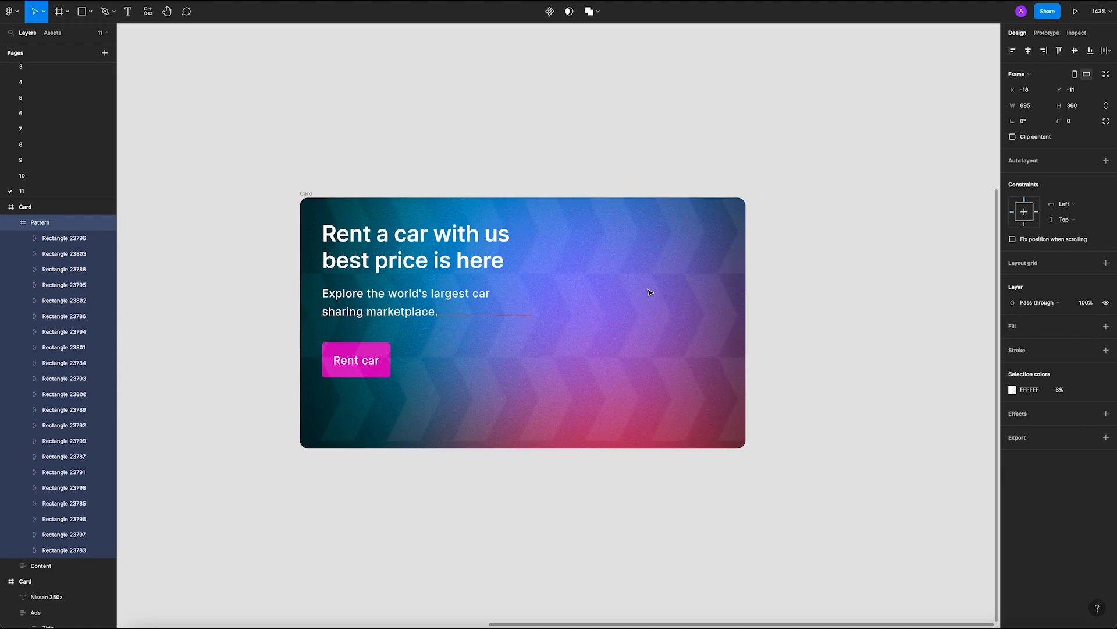
drag(653, 291, 629, 291)
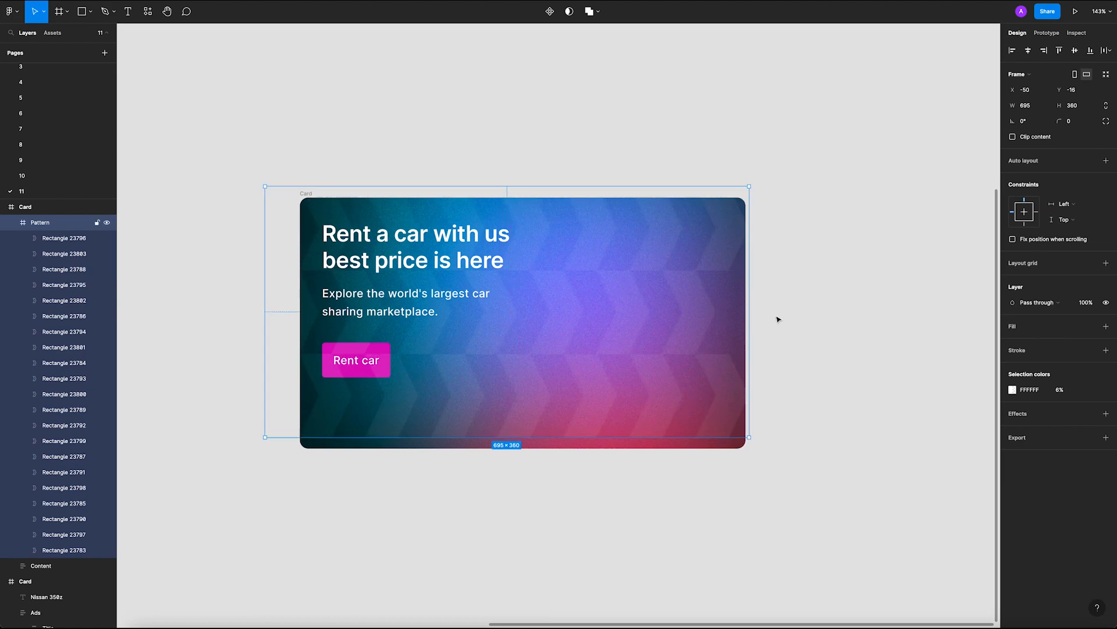
Step: Duplicate the last chevron of the pattern's middle row and place the copy at X 666, Y 120
click(766, 339)
super+click(702, 319)
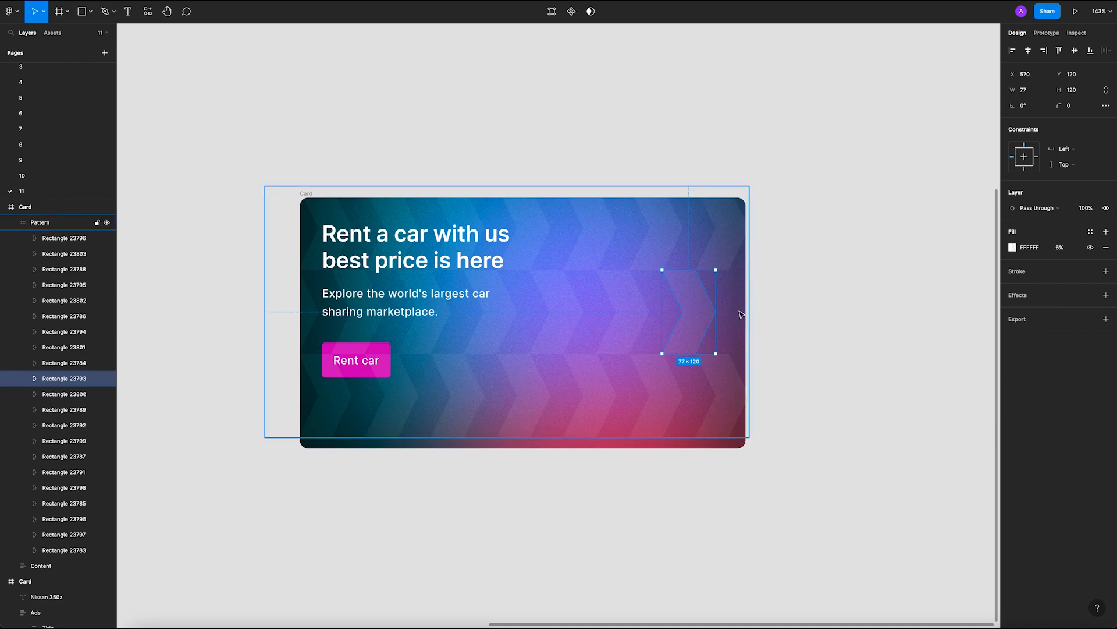
drag(696, 315, 736, 331)
key(shift+Right)
key(shift+Right)
key(Right)
key(Right)
key(Right)
key(Left)
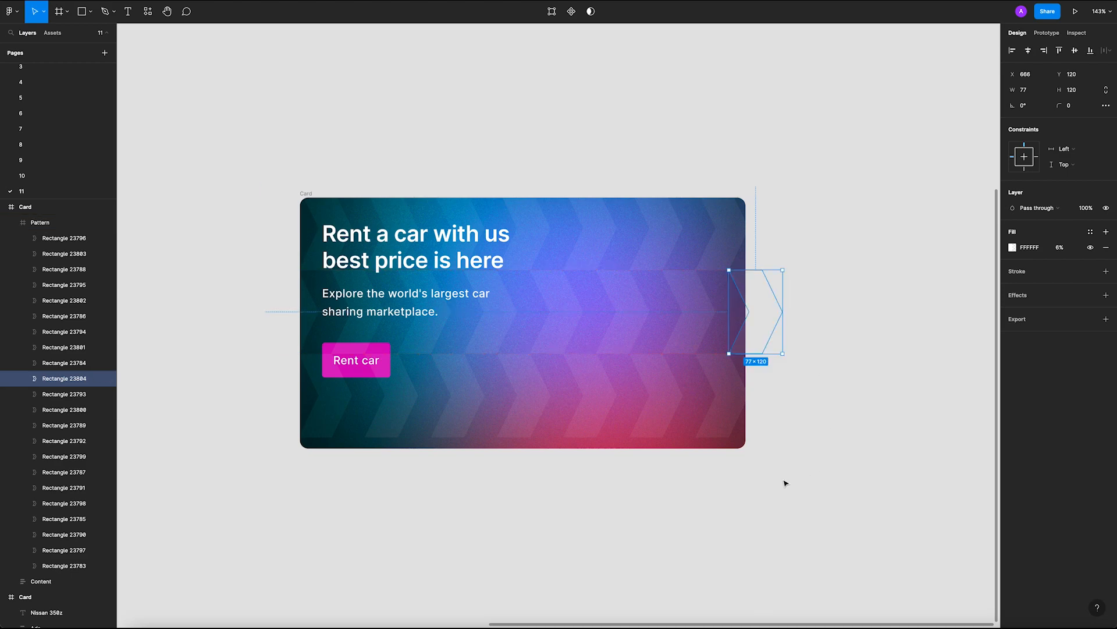
click(782, 483)
Step: Reposition the Pattern frame at X -46, Y 0 so it lines up with the card's top edge
click(416, 204)
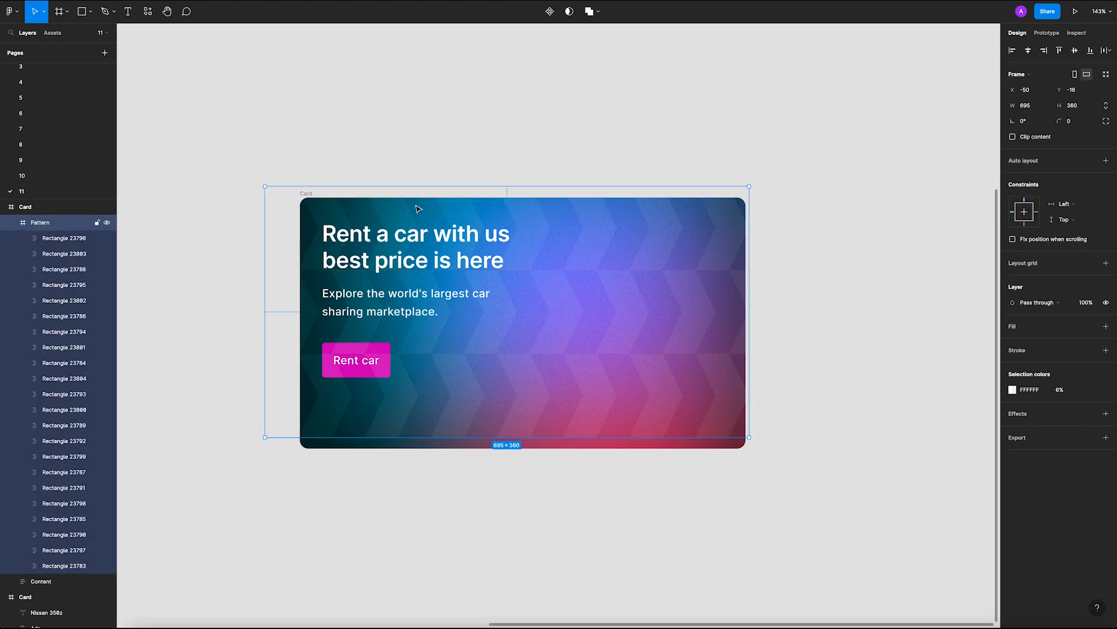
key(Down)
key(Down)
key(Down)
key(Down)
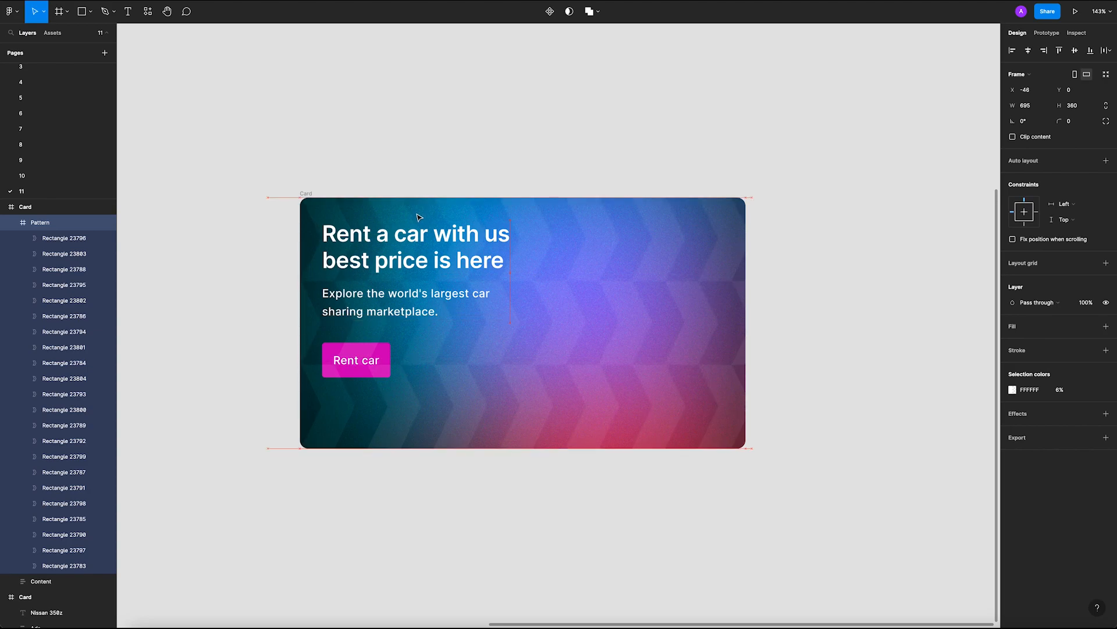
key(Left)
key(Left)
key(Left)
key(Left)
key(Left)
key(Left)
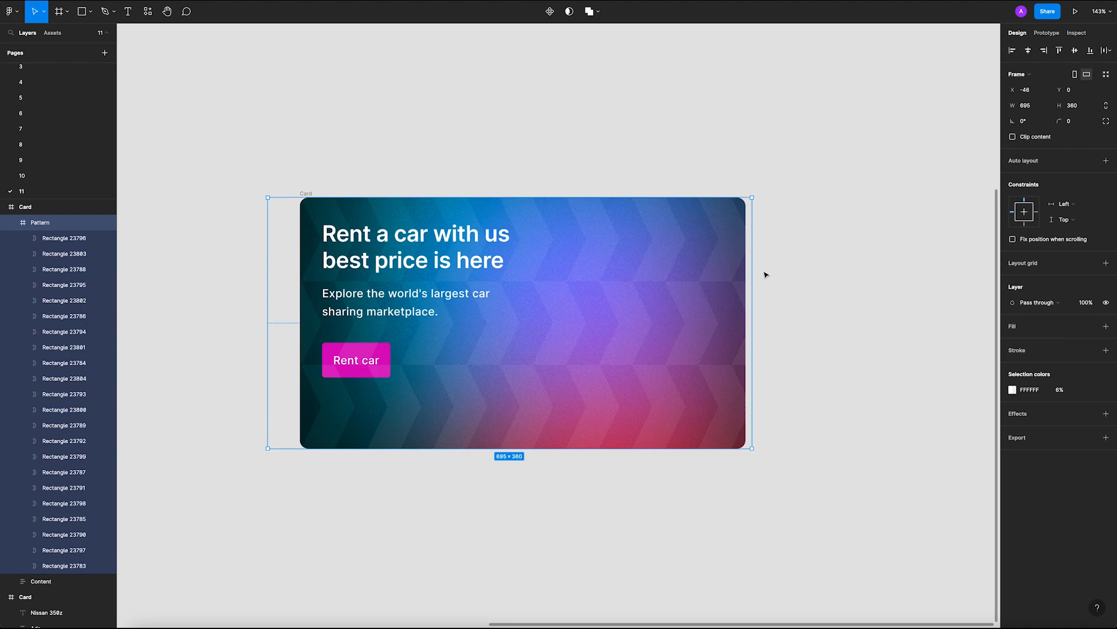
Step: Resize the Pattern frame so that its left and right sides match the card's edges
drag(752, 276, 747, 276)
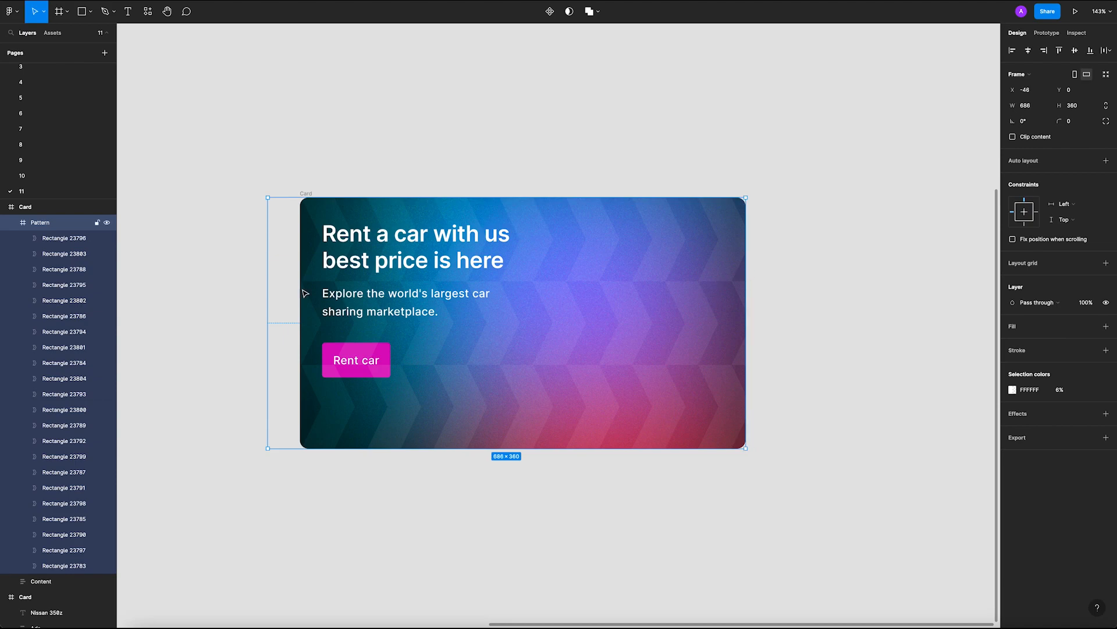
drag(267, 287, 299, 289)
click(257, 259)
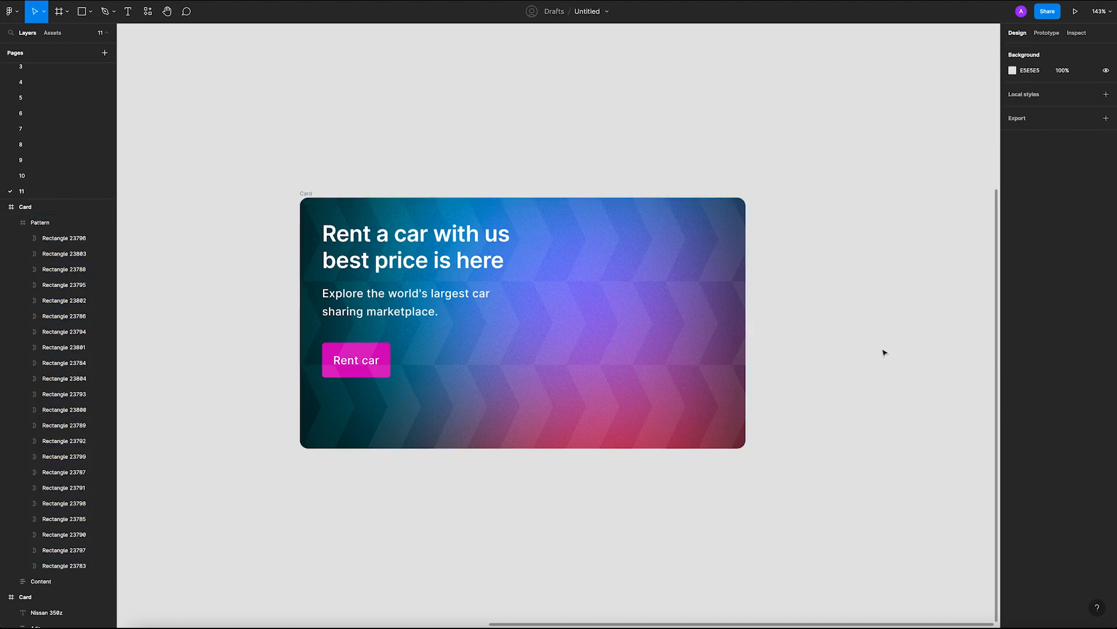
Step: Compare the rebuilt card's pattern, text and background with the original reference card
scroll(352, 165, down, 2)
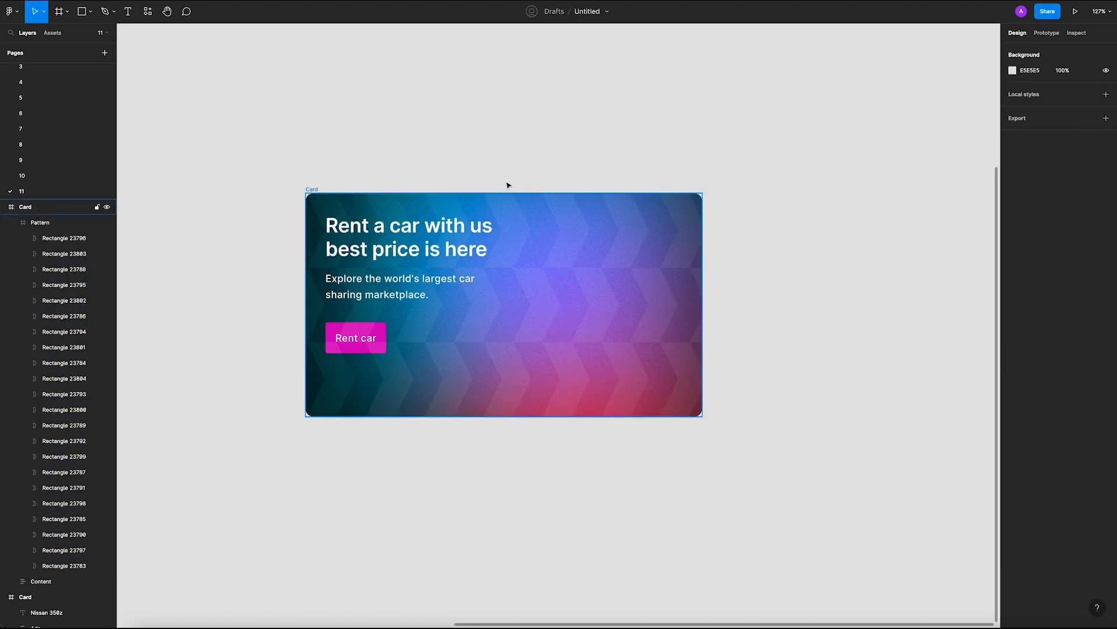
scroll(499, 186, down, 3)
drag(480, 178, 543, 262)
scroll(542, 261, down, 3)
drag(371, 175, 437, 183)
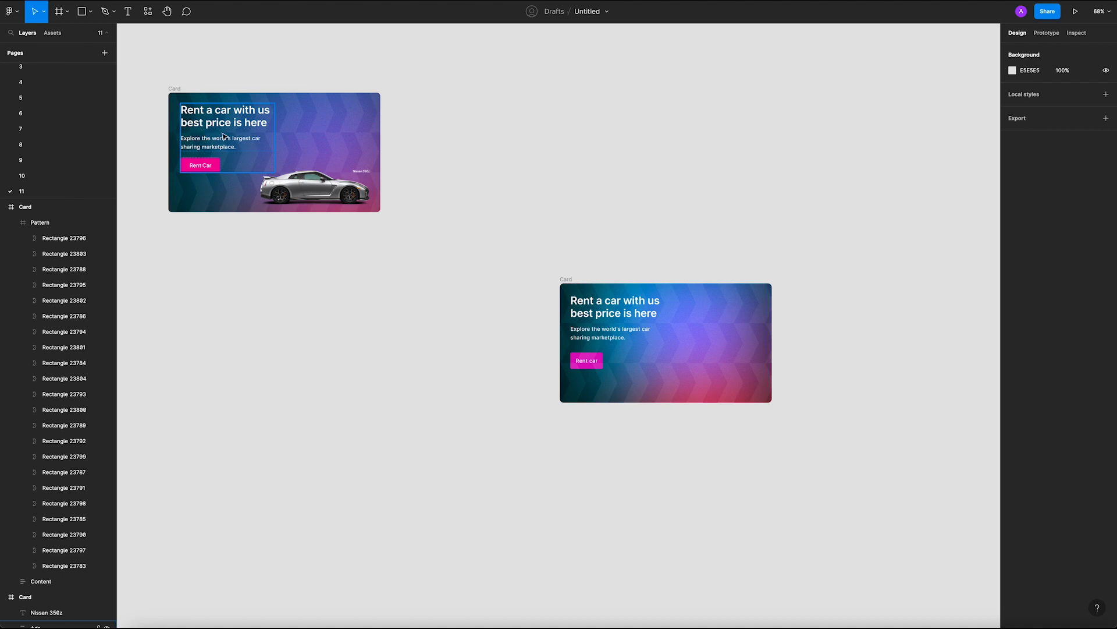
scroll(615, 308, up, 5)
drag(646, 326, 484, 264)
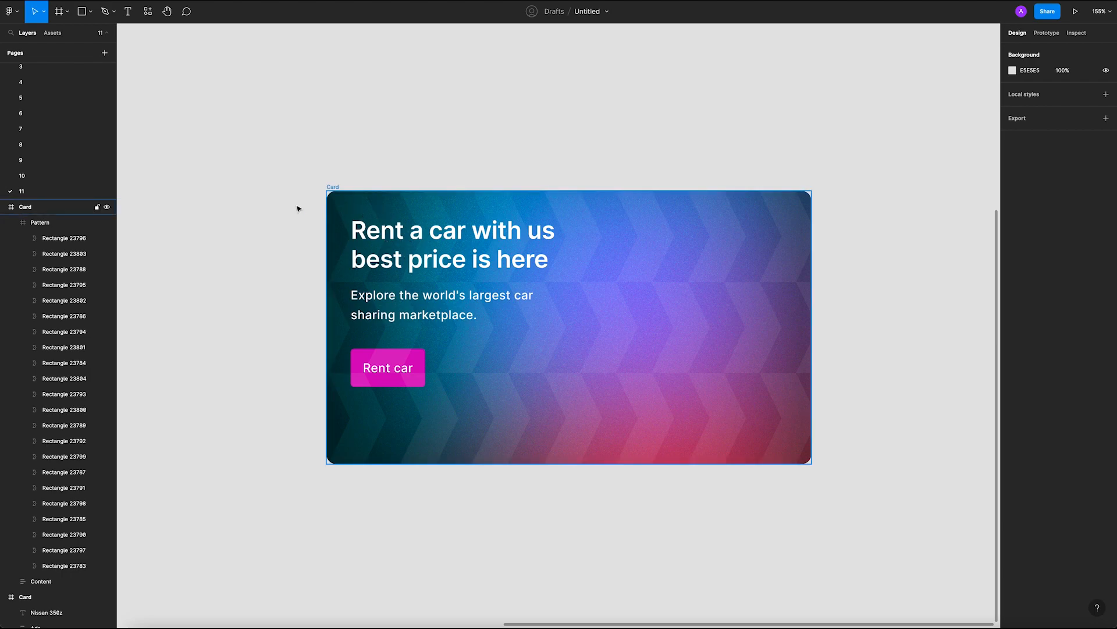
scroll(337, 197, down, 5)
scroll(293, 182, right, 1)
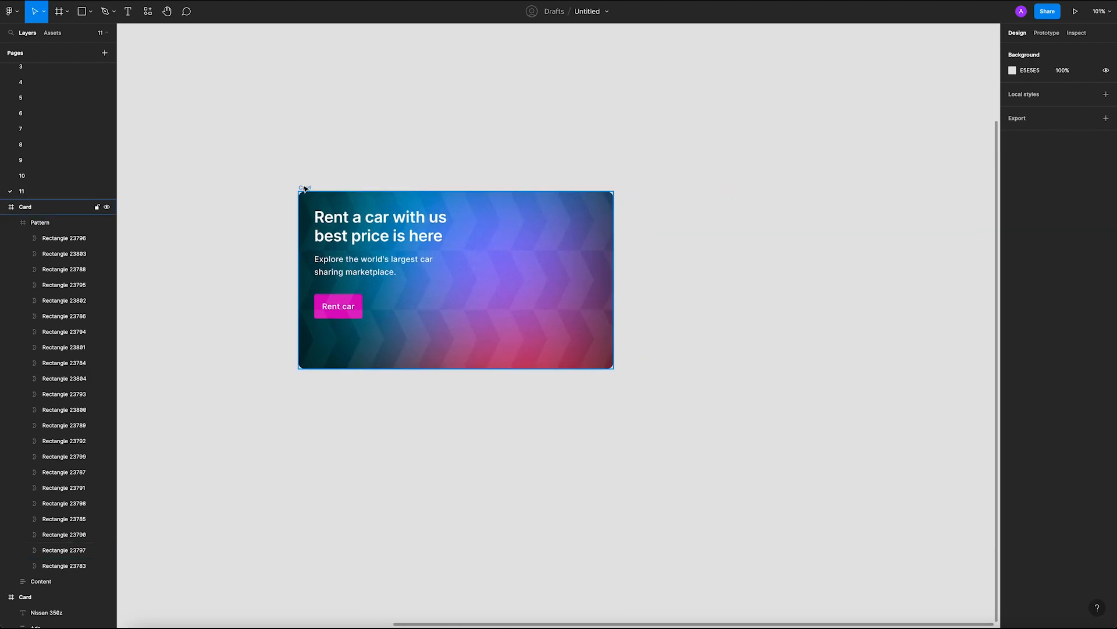
Step: Add a black 000000 fill over the card's background image with 40% opacity
click(305, 188)
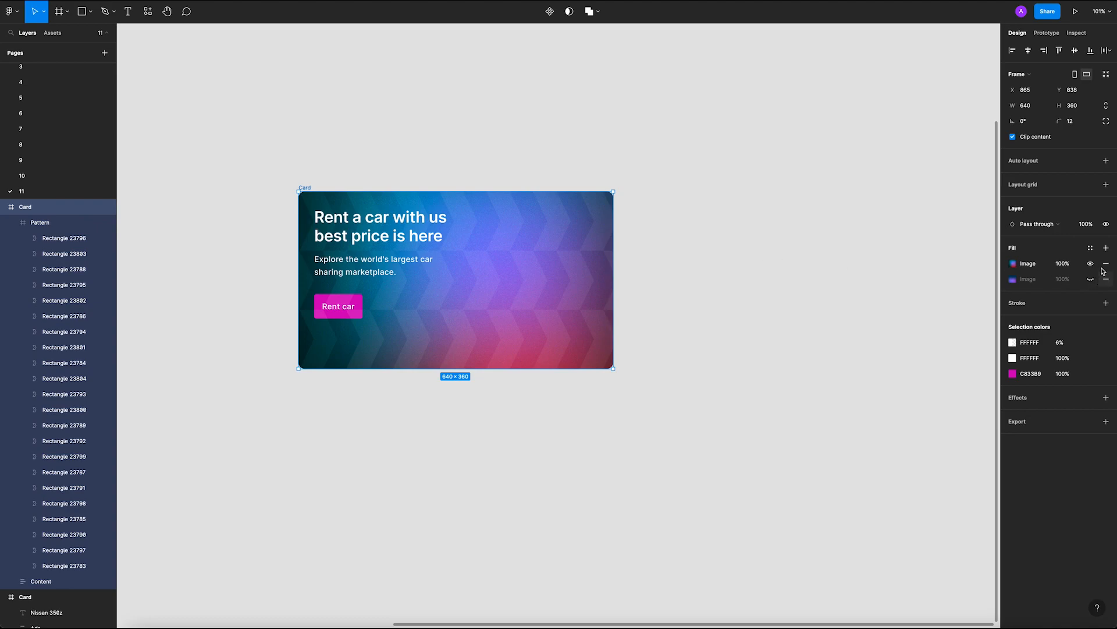
click(1106, 247)
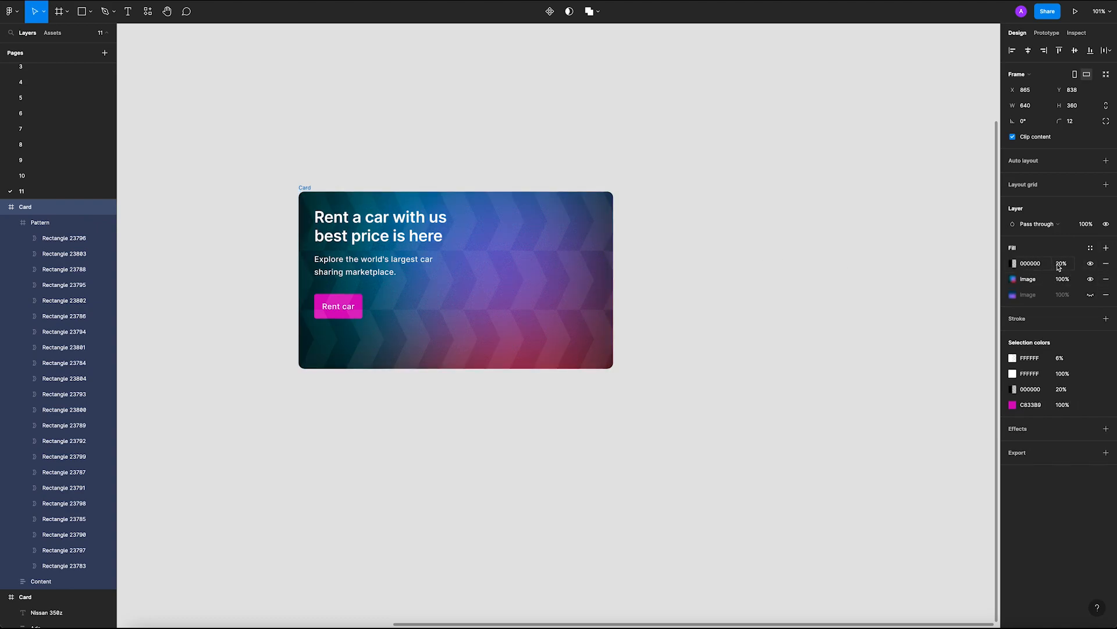
click(1059, 266)
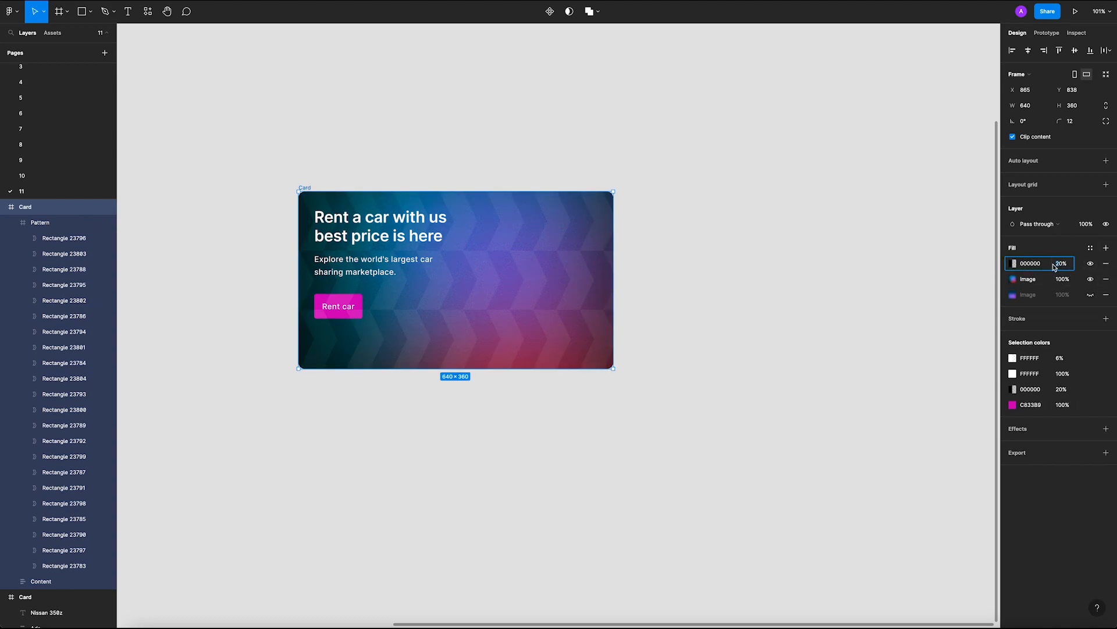
text(40)
key(Return)
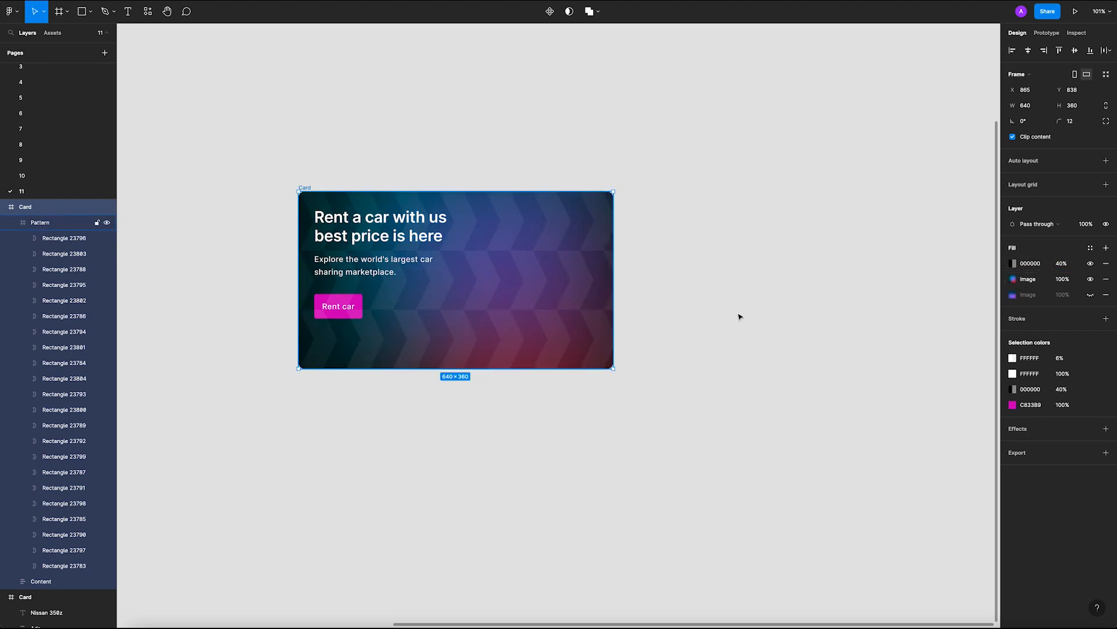
Step: Change the card's black overlay fill to a linear gradient running diagonally from its upper-left corner to its lower-right corner
click(1013, 263)
click(906, 265)
click(912, 278)
drag(460, 192, 297, 188)
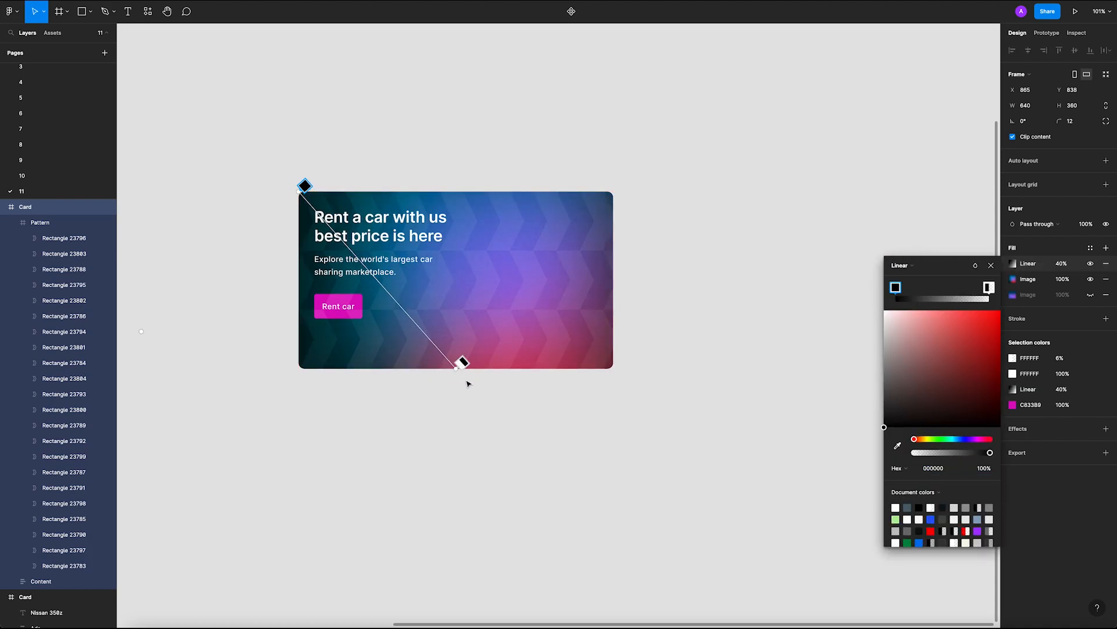
drag(461, 363, 616, 363)
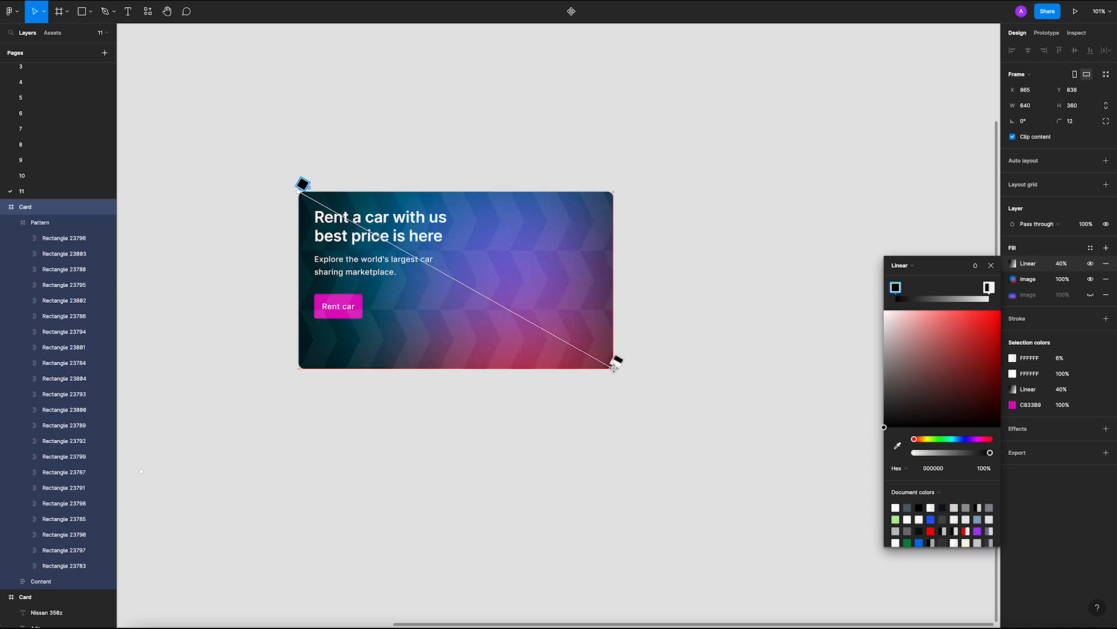
Step: Add a middle stop to the overlay gradient, setting the first stop's opacity to 64% and the middle stop's to 60%
click(461, 272)
click(303, 184)
drag(988, 453, 964, 454)
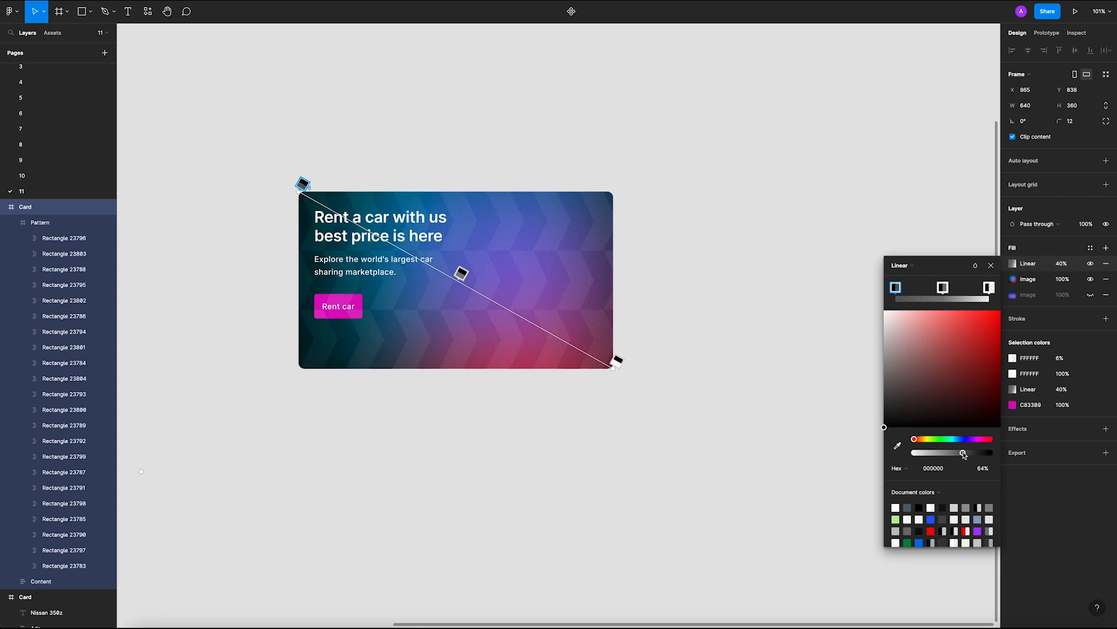
click(943, 291)
drag(954, 456, 961, 456)
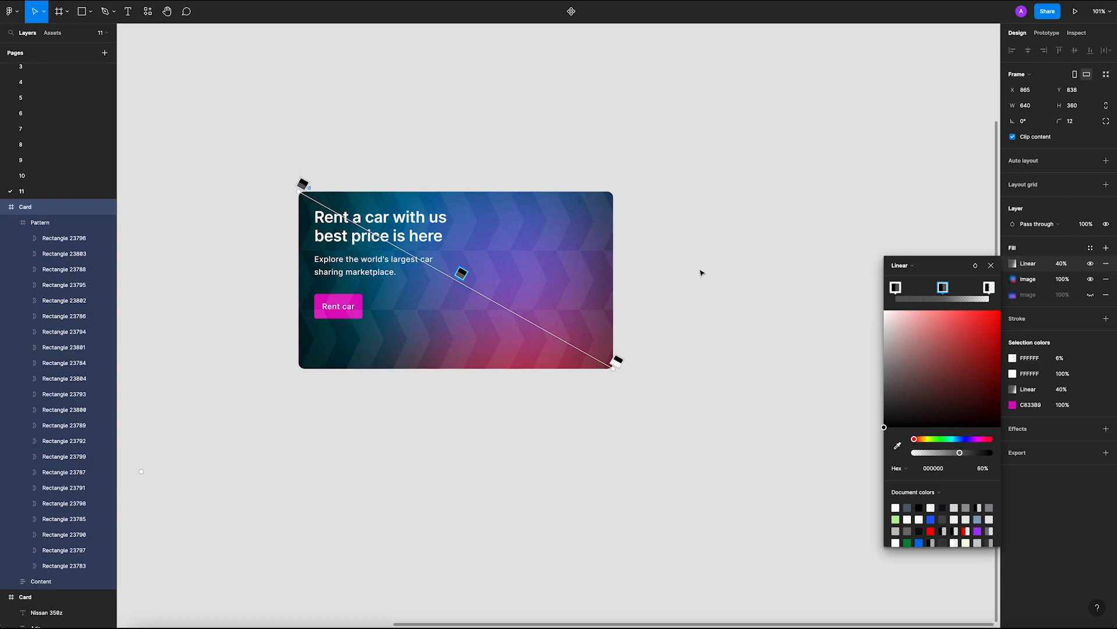
click(670, 280)
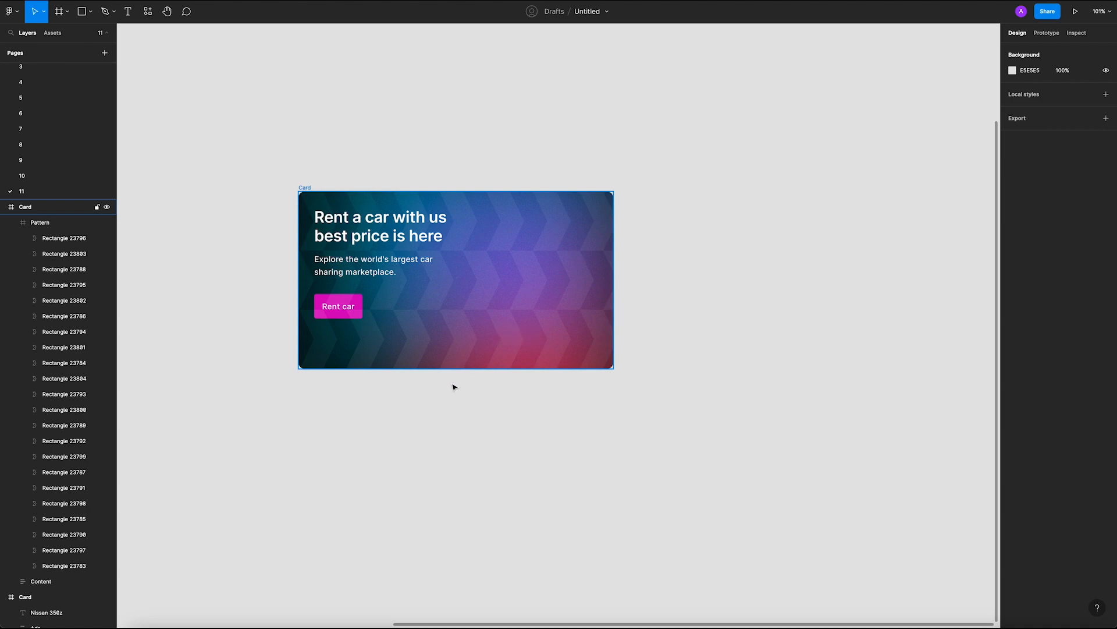
Step: Collapse the new card's Content and Pattern layers and move Pattern beneath Content in the layer order
scroll(475, 430, down, 1)
double_click(512, 353)
scroll(616, 364, up, 3)
click(619, 373)
drag(659, 394, 755, 405)
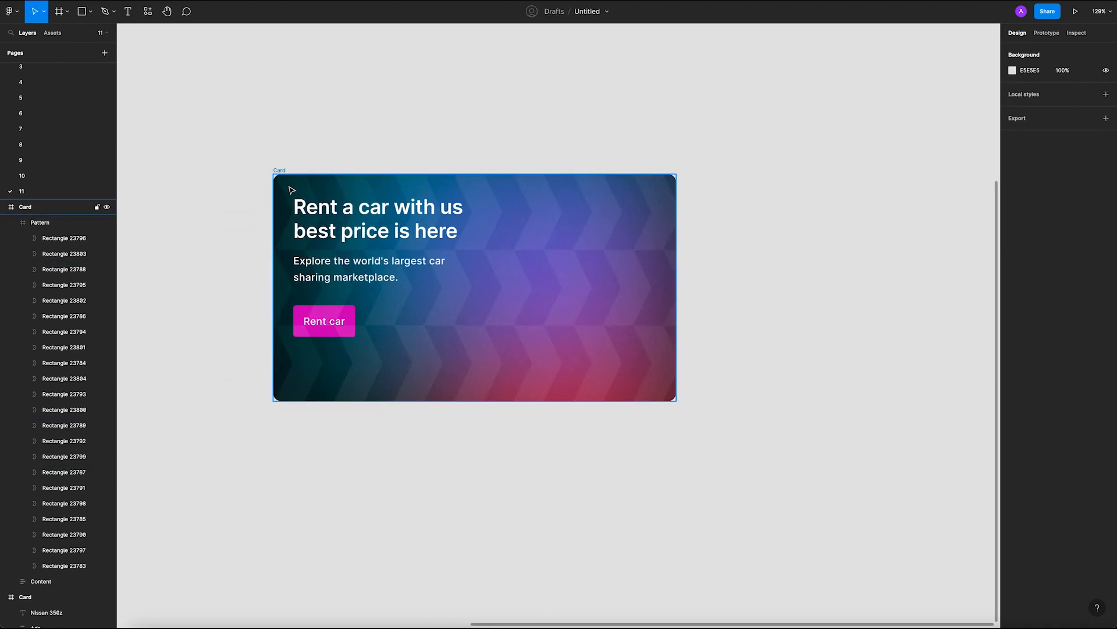
click(17, 223)
click(12, 224)
drag(62, 226, 84, 244)
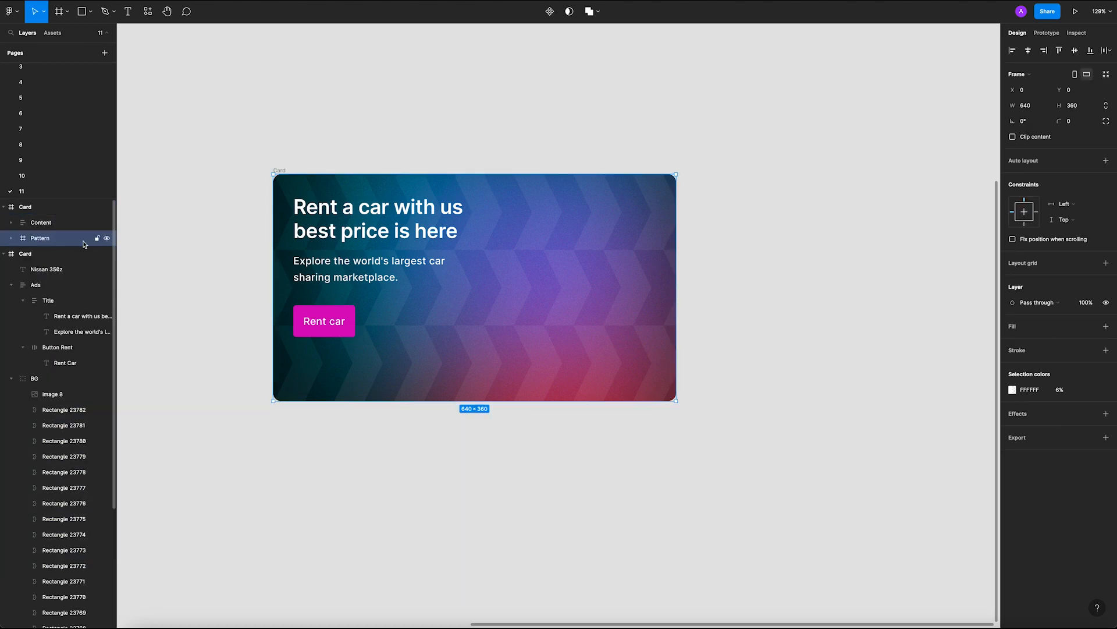
Step: Collapse the reference card's layers in the layer list and deselect everything on the canvas
click(194, 229)
click(4, 254)
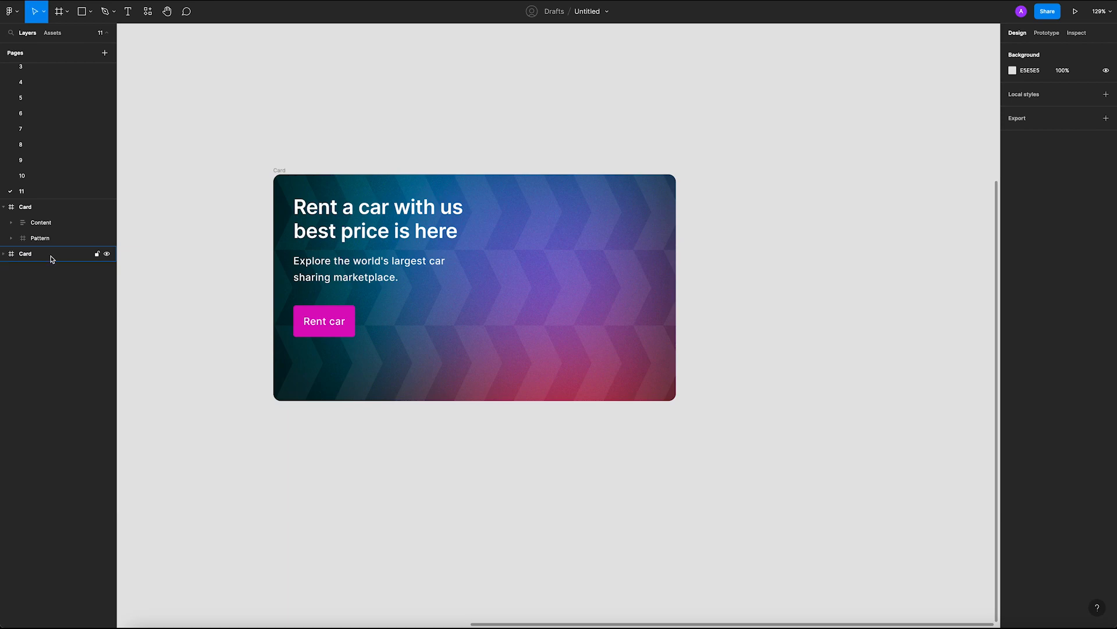
click(52, 239)
click(222, 316)
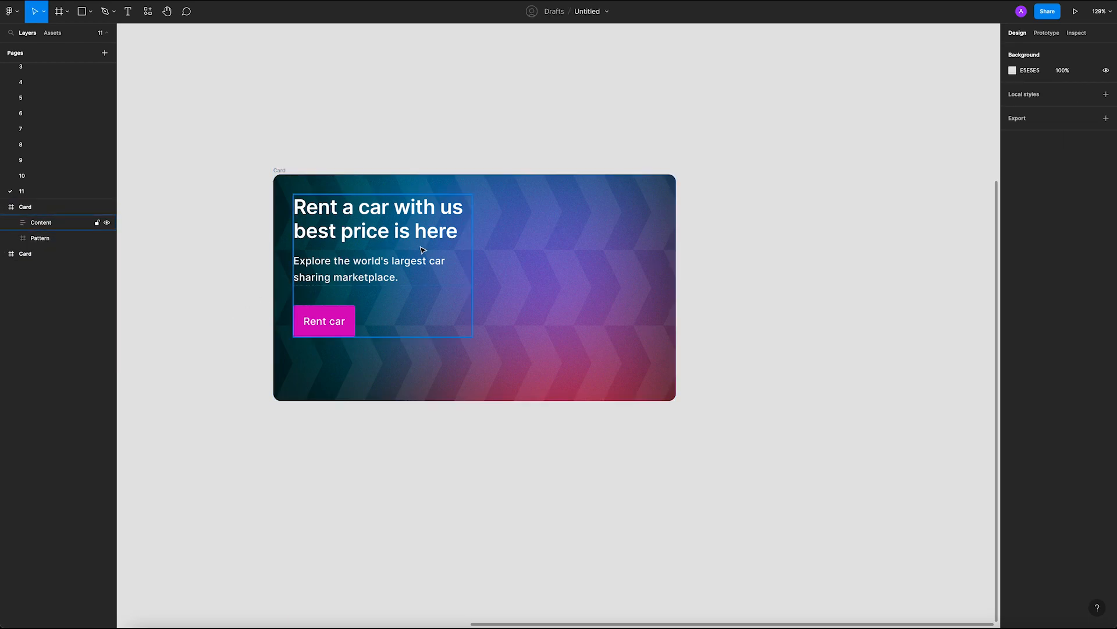
click(567, 237)
click(743, 304)
Step: Copy the car image from the reference card into the new card and place it at X 611, Y 226
ctrl+scroll(740, 290, down, 5)
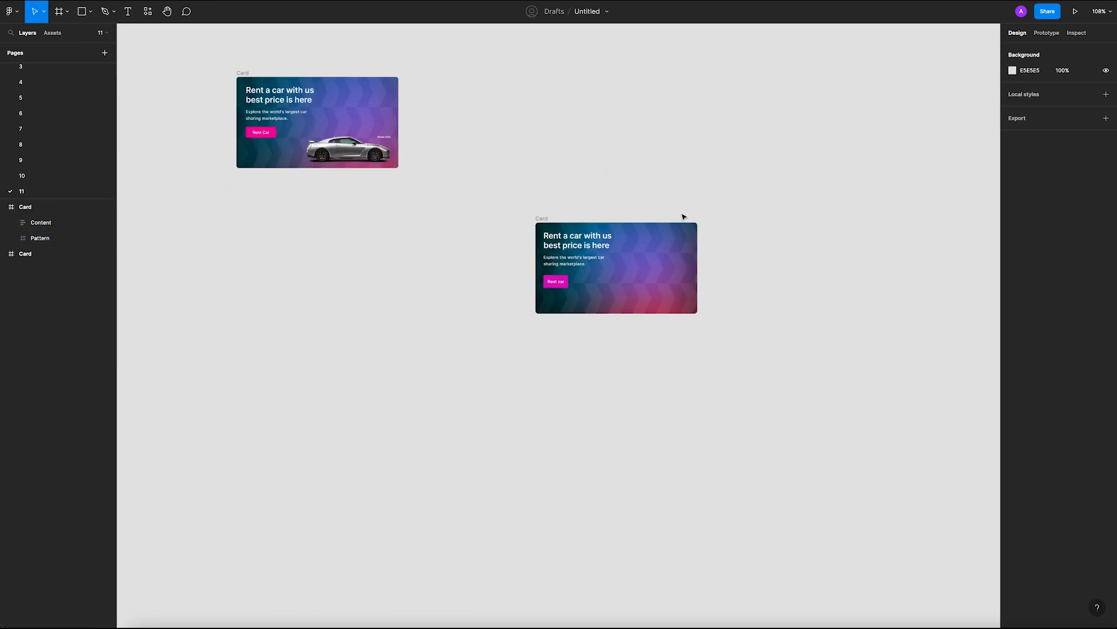
ctrl+scroll(582, 221, up, 3)
click(293, 213)
click(293, 213)
double_click(293, 213)
drag(285, 211, 643, 380)
ctrl+scroll(663, 389, up, 5)
ctrl+scroll(596, 436, up, 3)
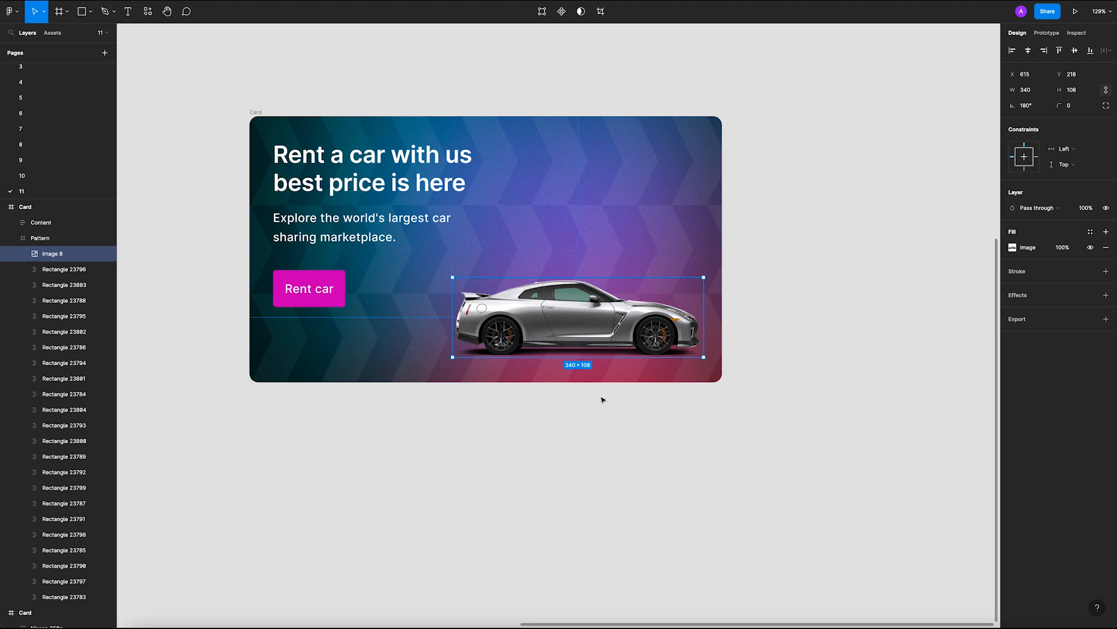
drag(599, 349, 598, 355)
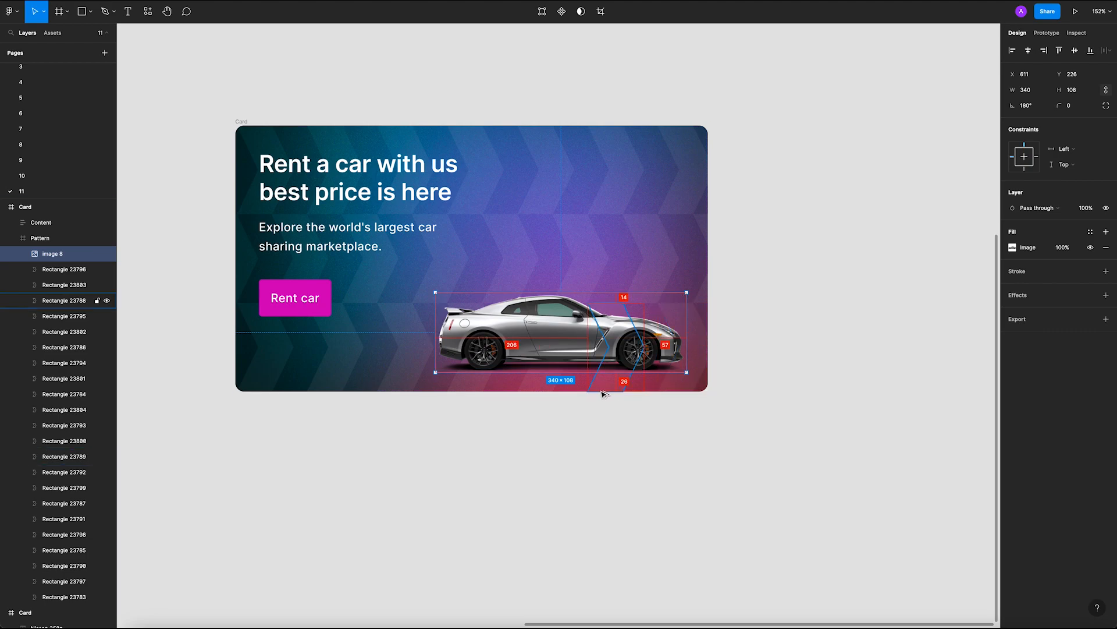
click(597, 437)
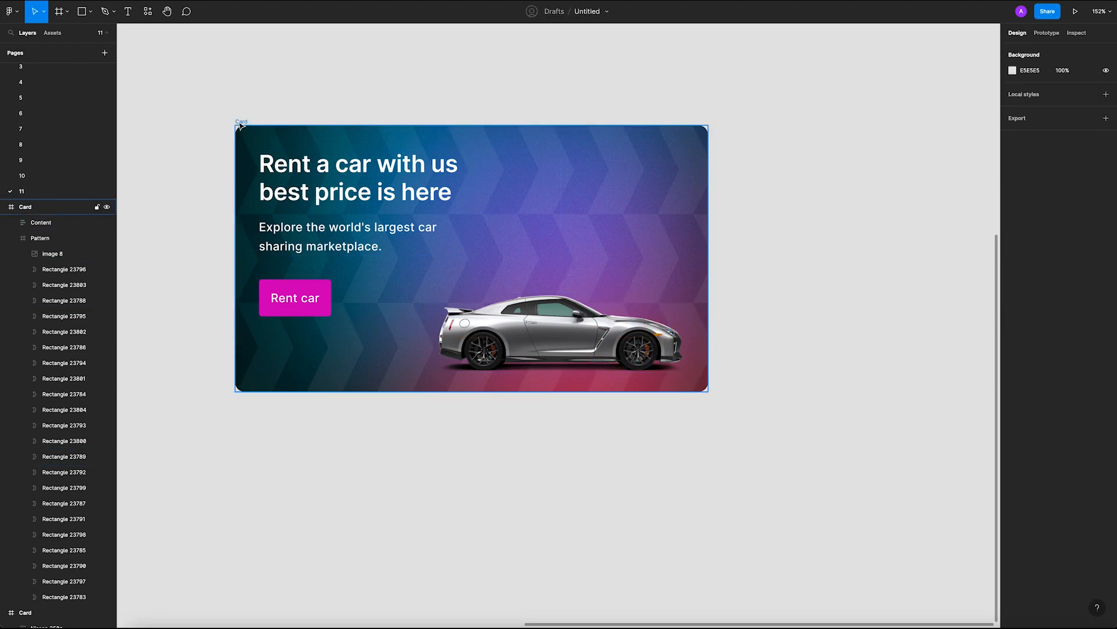
Step: Collapse the Pattern frame's layers and lock the frame
click(239, 122)
click(58, 239)
click(12, 239)
click(96, 238)
click(288, 451)
scroll(570, 424, left, 1)
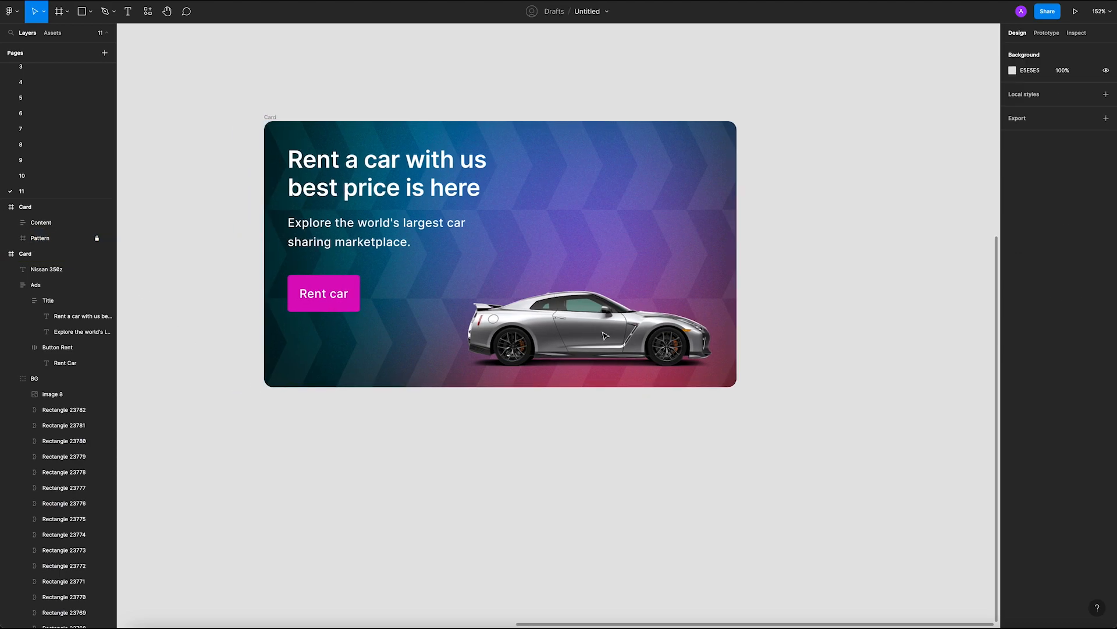
Step: Unlock Pattern, move the car image out of it to directly above it in the card, and lock Pattern again
click(41, 207)
click(97, 238)
click(11, 238)
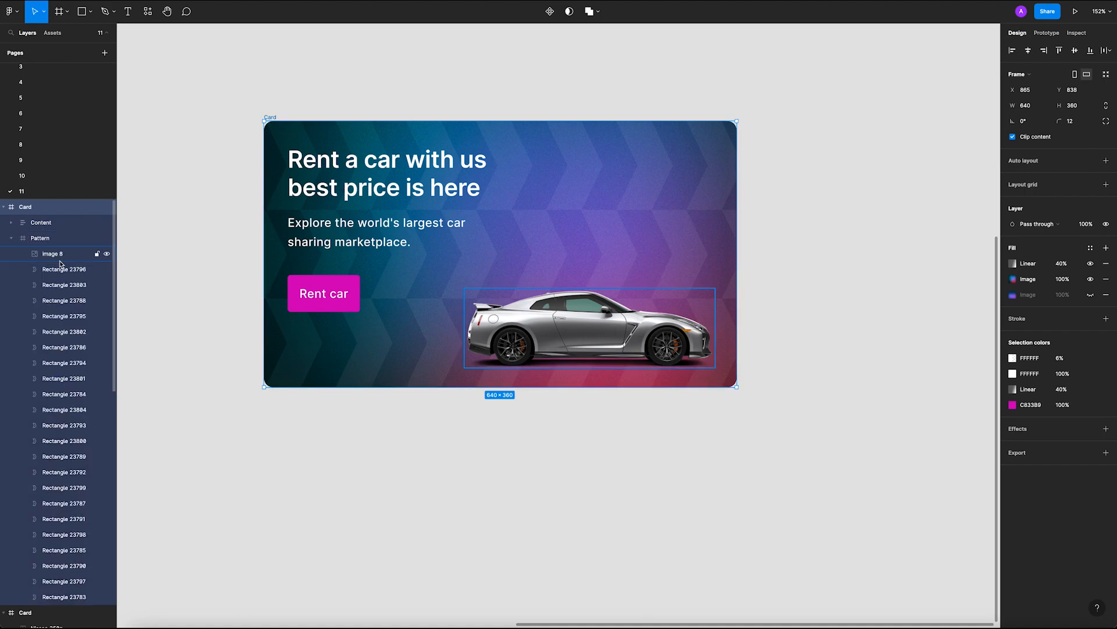
drag(55, 261, 8, 243)
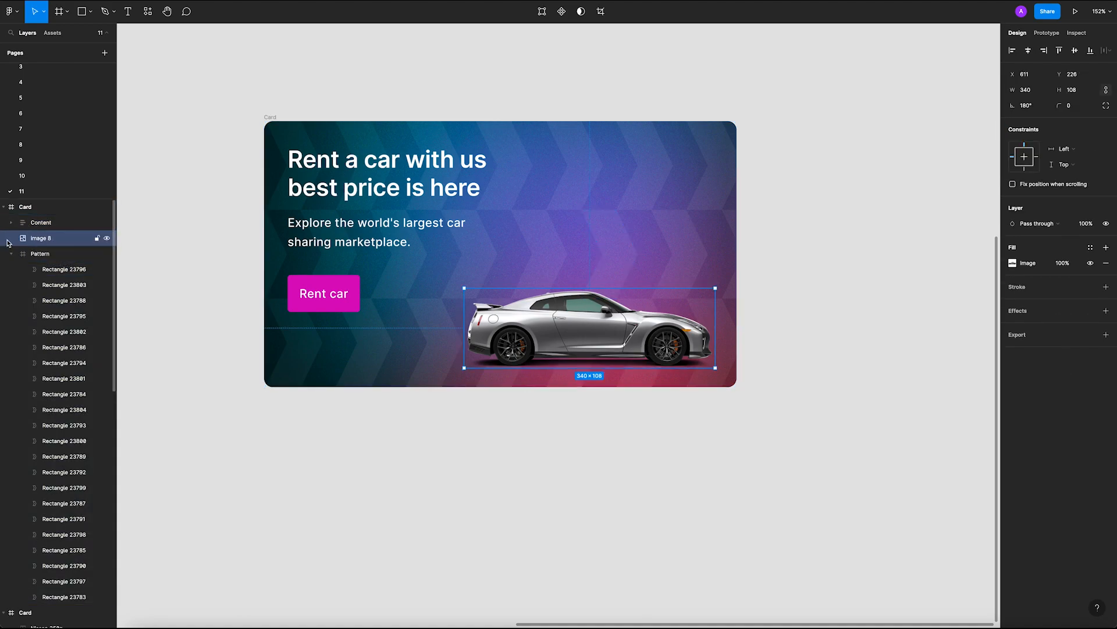
click(11, 254)
click(97, 255)
click(358, 473)
Step: Shift the car image slightly to X 609, Y 224 within the new card
double_click(624, 319)
double_click(736, 452)
drag(649, 343, 648, 343)
click(485, 439)
scroll(485, 439, down, 4)
scroll(402, 283, up, 4)
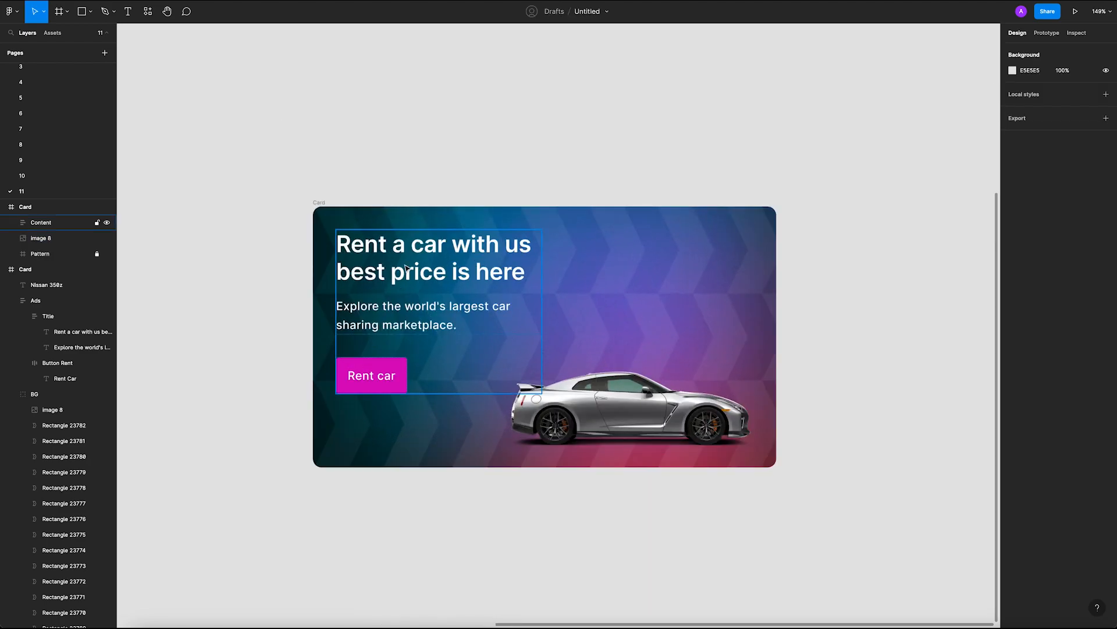
Step: Move the Content frame to X 40, Y 40 inside the new card
click(406, 268)
key(alt)
key(shift+Right)
key(shift+Down)
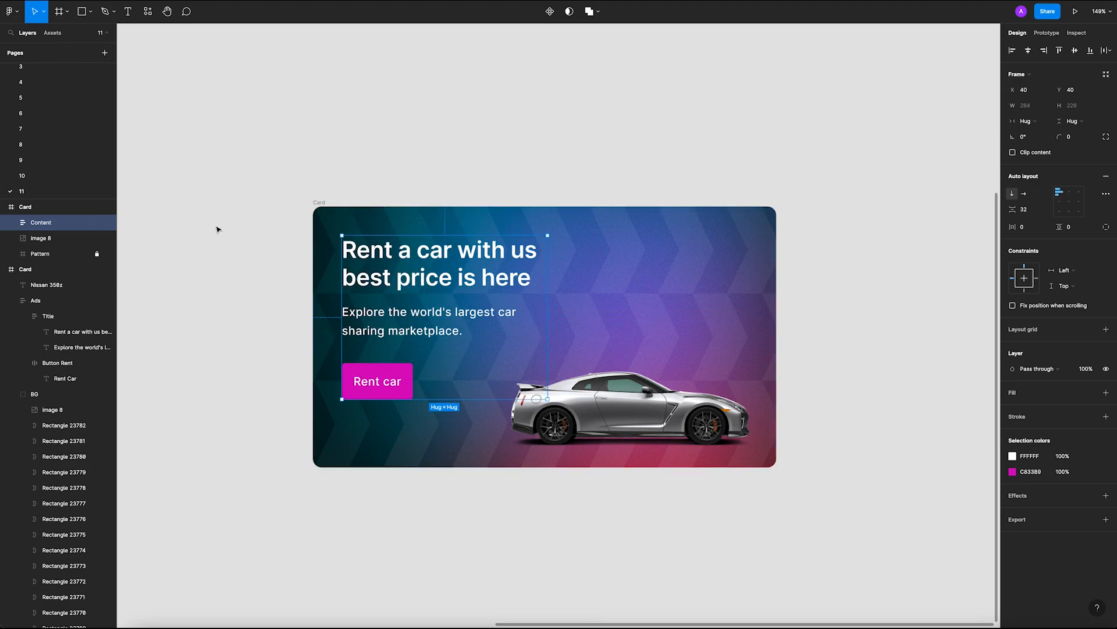
click(220, 238)
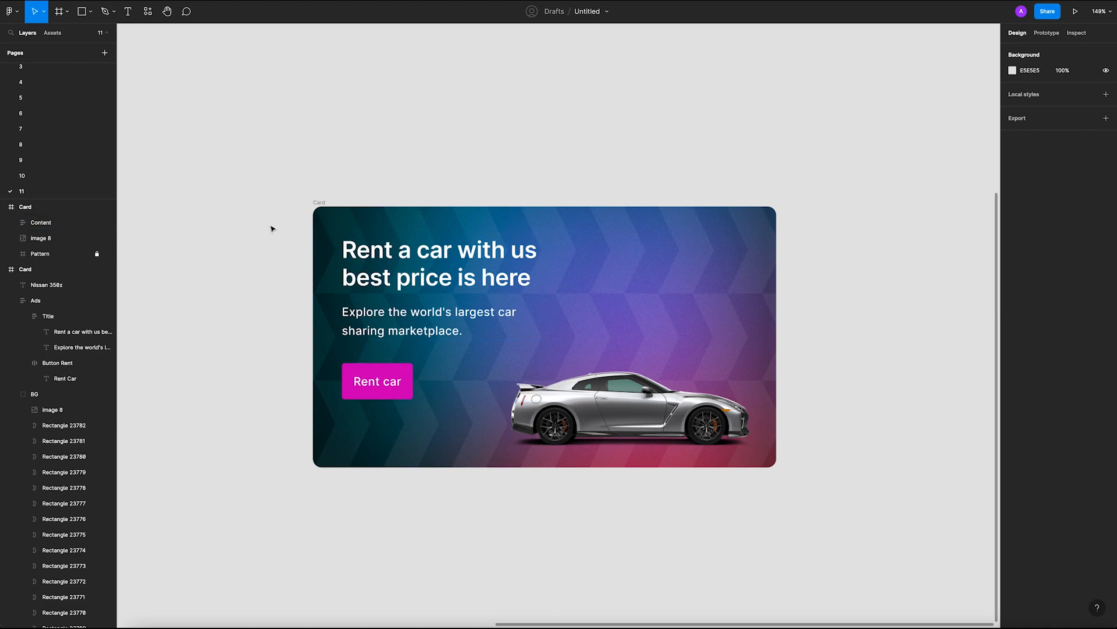
click(349, 252)
click(296, 262)
Step: Copy the Nissan 350z label from the reference card into the new card, placing it above the car's front at X 569, Y 232
scroll(296, 262, down, 3)
scroll(246, 286, down, 3)
scroll(242, 290, left, 5)
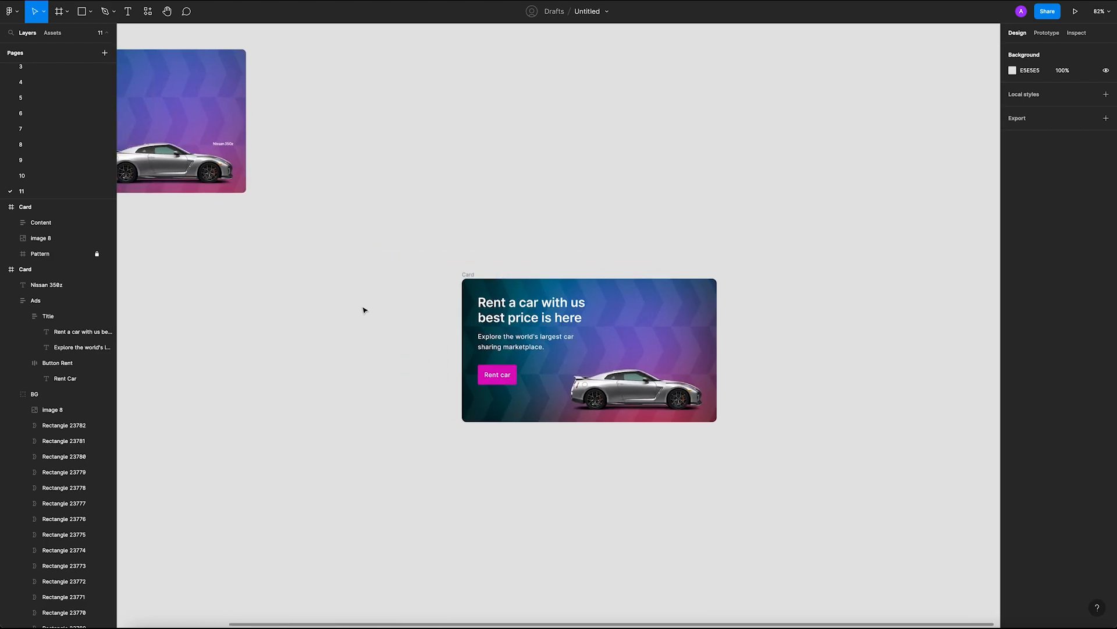
scroll(364, 309, down, 3)
click(249, 173)
drag(251, 174, 562, 282)
scroll(573, 281, up, 5)
drag(645, 266, 606, 178)
scroll(606, 178, down, 4)
click(562, 177)
drag(530, 184, 693, 344)
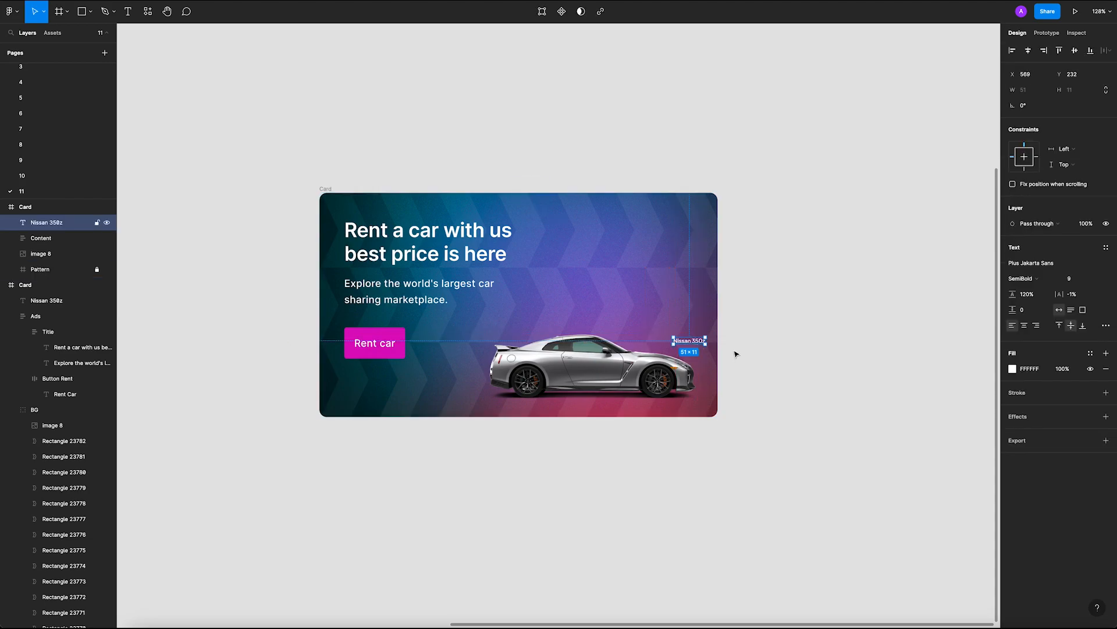
Step: Nudge the Nissan 350z label to Y 231 above the car's front
click(767, 363)
scroll(701, 346, up, 6)
drag(691, 340, 692, 342)
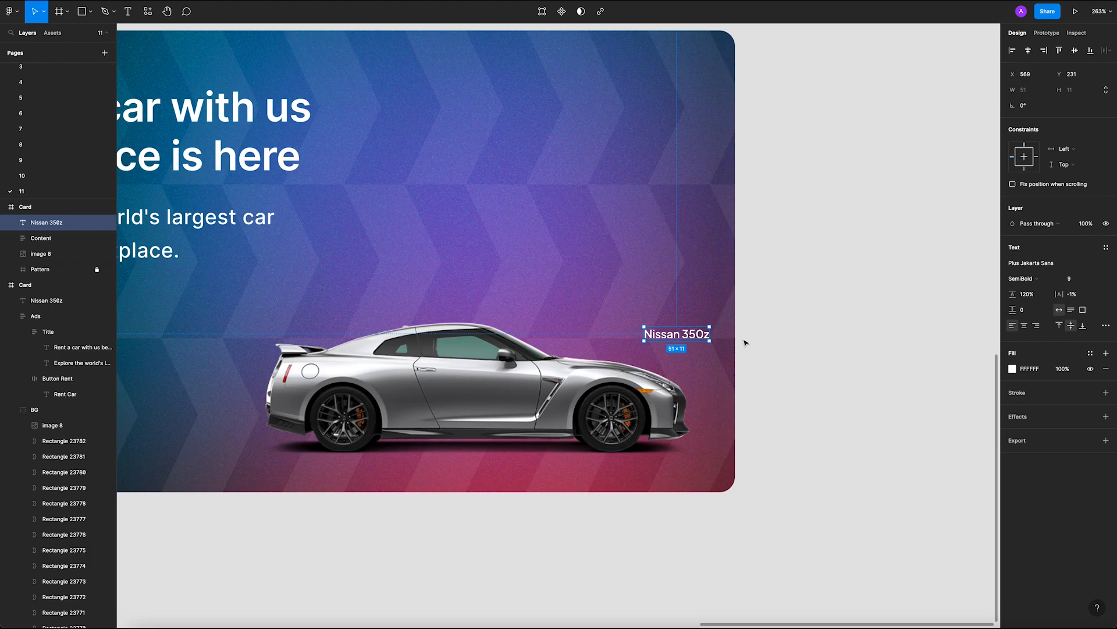
scroll(705, 315, down, 6)
click(751, 344)
scroll(737, 333, down, 2)
drag(737, 333, 711, 336)
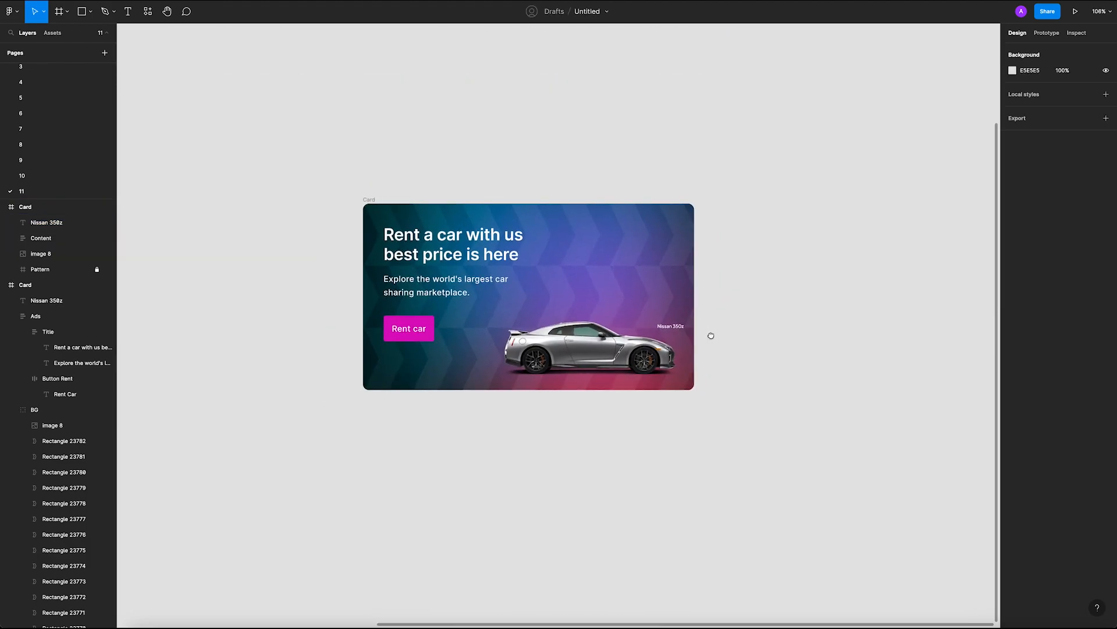
Step: Change the Rent car button's fill to the brighter pink DB23A5 to match the reference card's button
scroll(418, 321, up, 4)
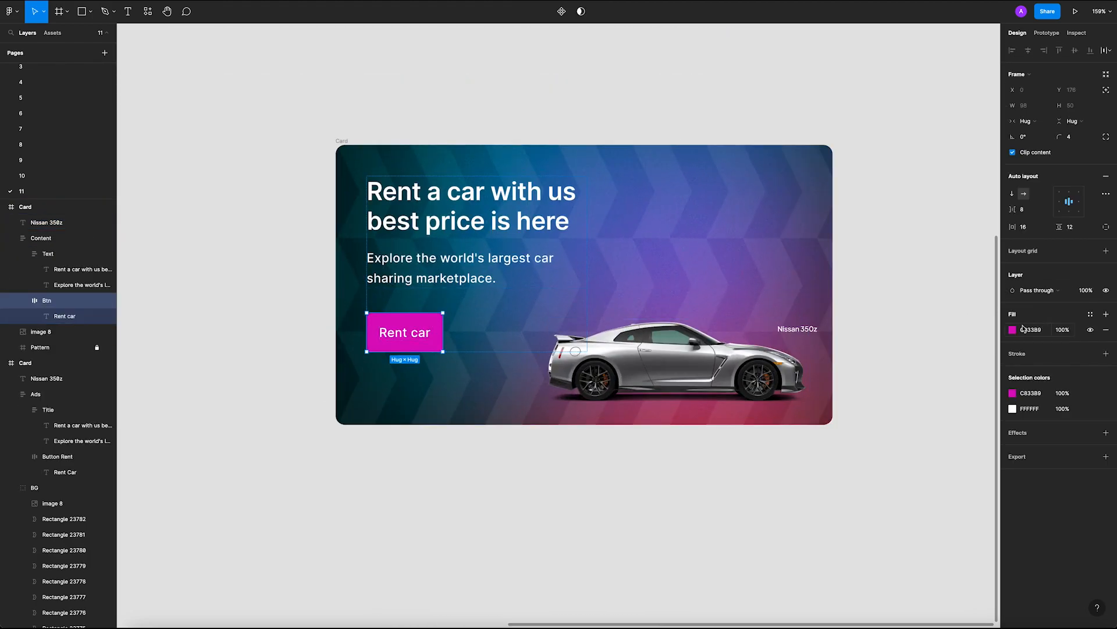
scroll(640, 321, down, 5)
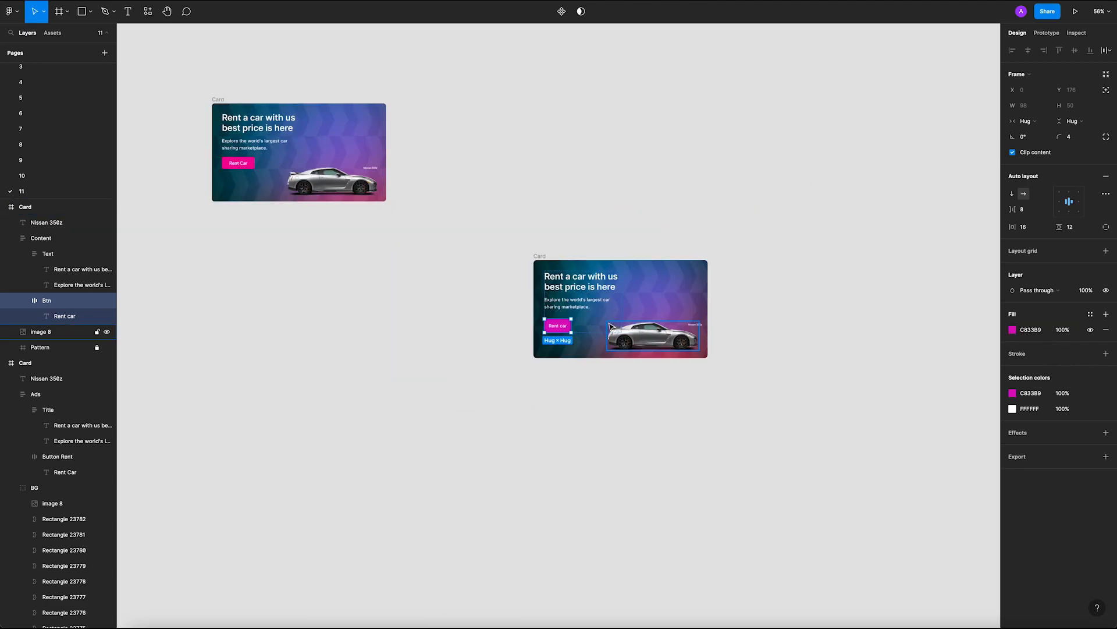
scroll(598, 317, up, 4)
click(1012, 330)
drag(971, 379, 982, 351)
drag(979, 470, 981, 472)
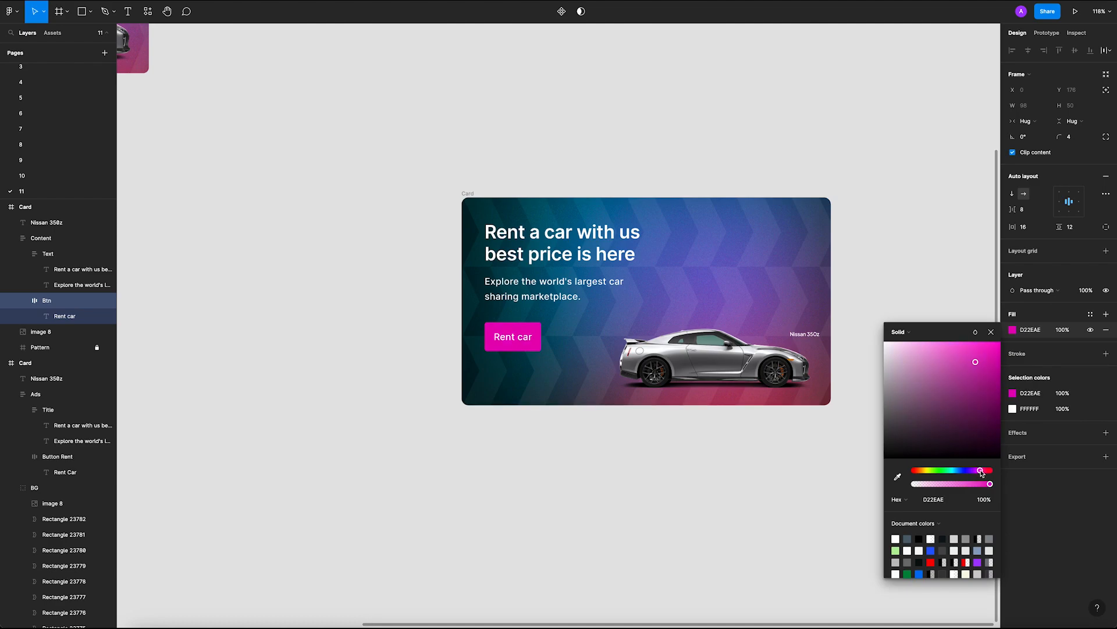
drag(973, 366, 982, 363)
click(745, 426)
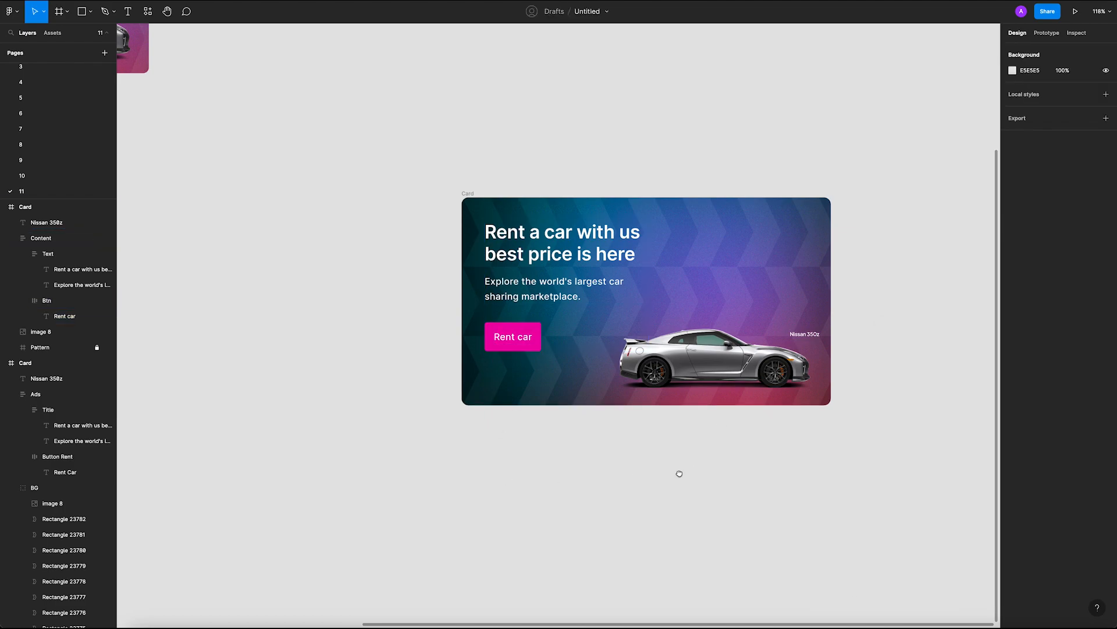
Step: Inspect the Content frame's position and auto layout settings in the finished card
scroll(679, 473, right, 5)
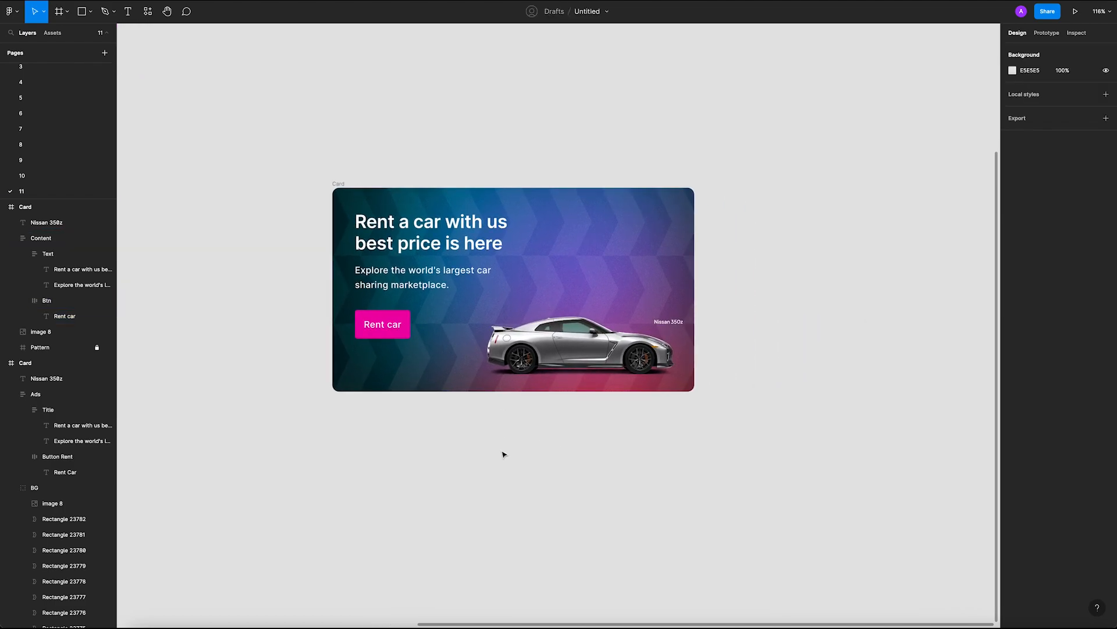
click(507, 268)
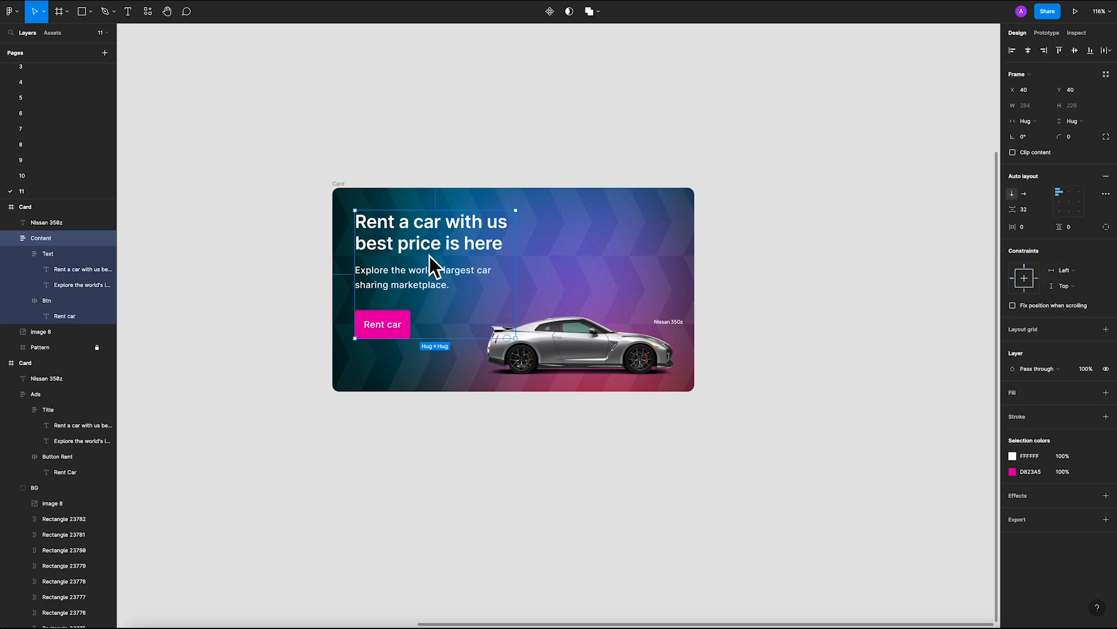
click(269, 215)
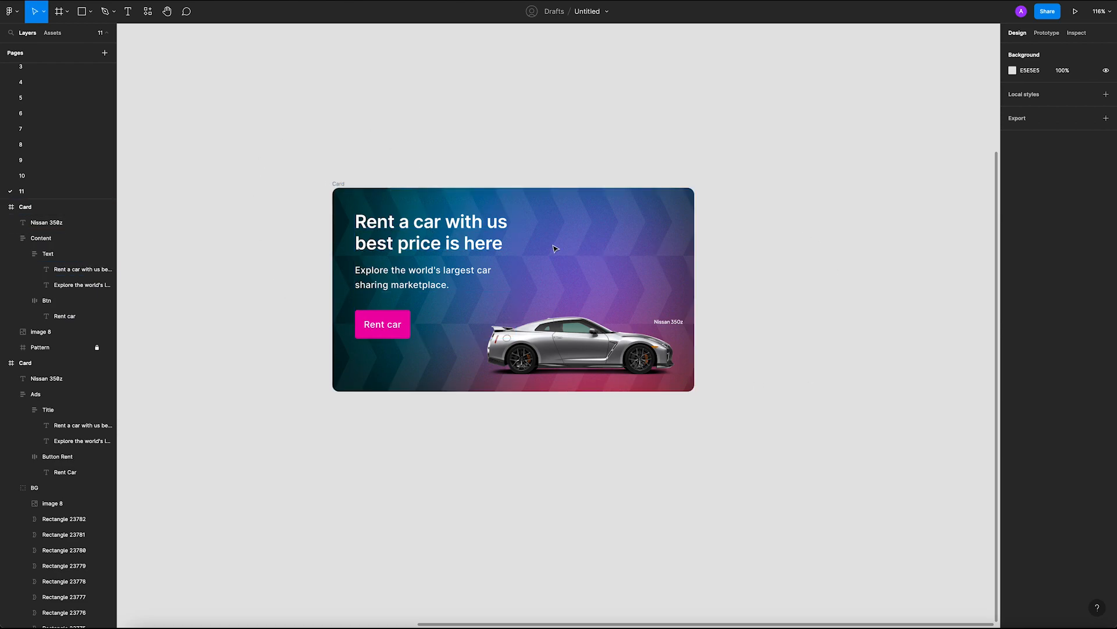
click(412, 247)
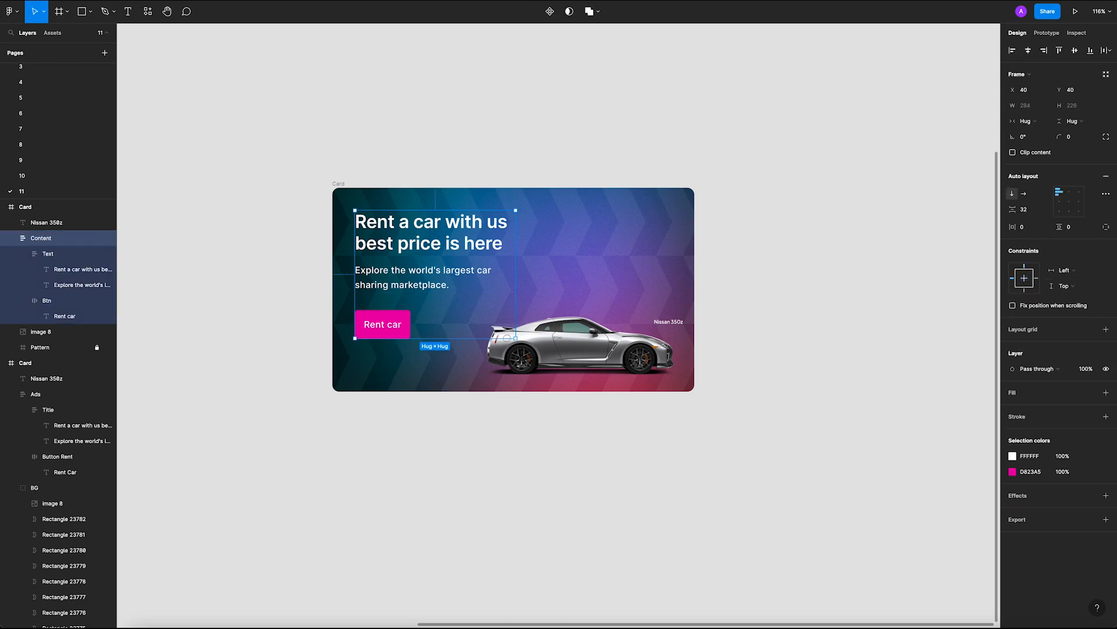
Step: Constrain the car image to the right side of the card
click(620, 360)
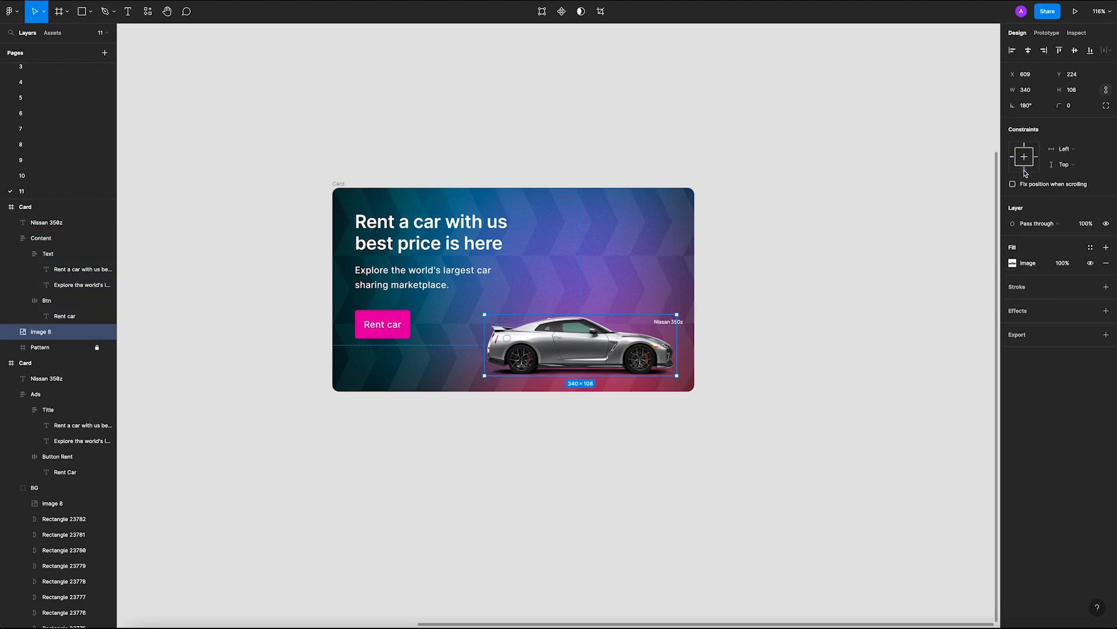
click(1036, 156)
click(812, 276)
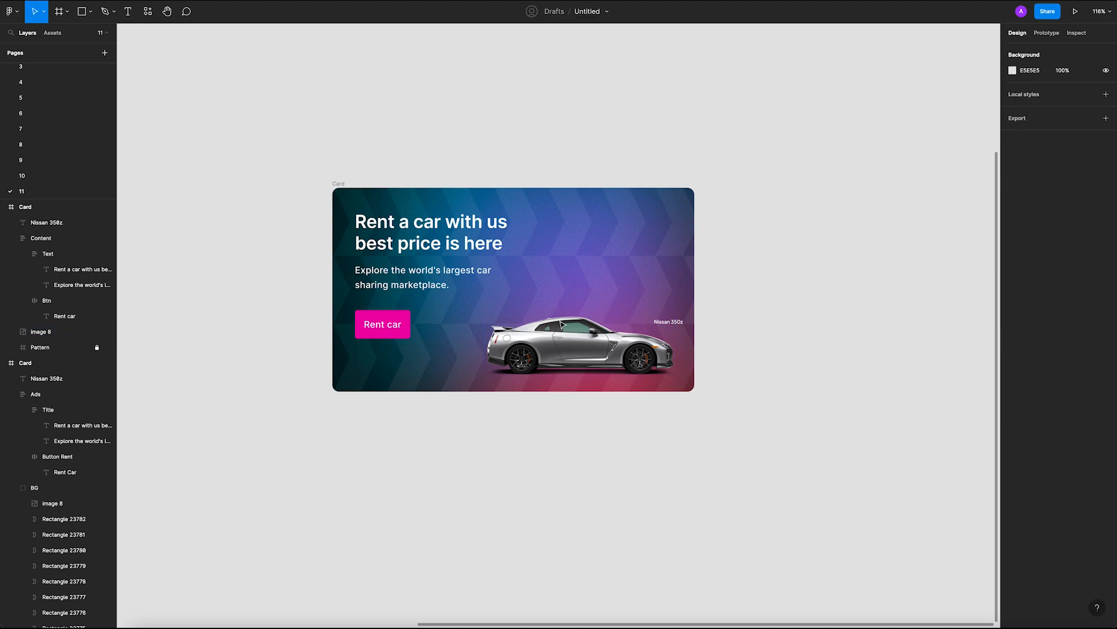
Step: Try applying auto layout to the whole Card frame, and undo it
click(395, 320)
click(719, 161)
click(338, 184)
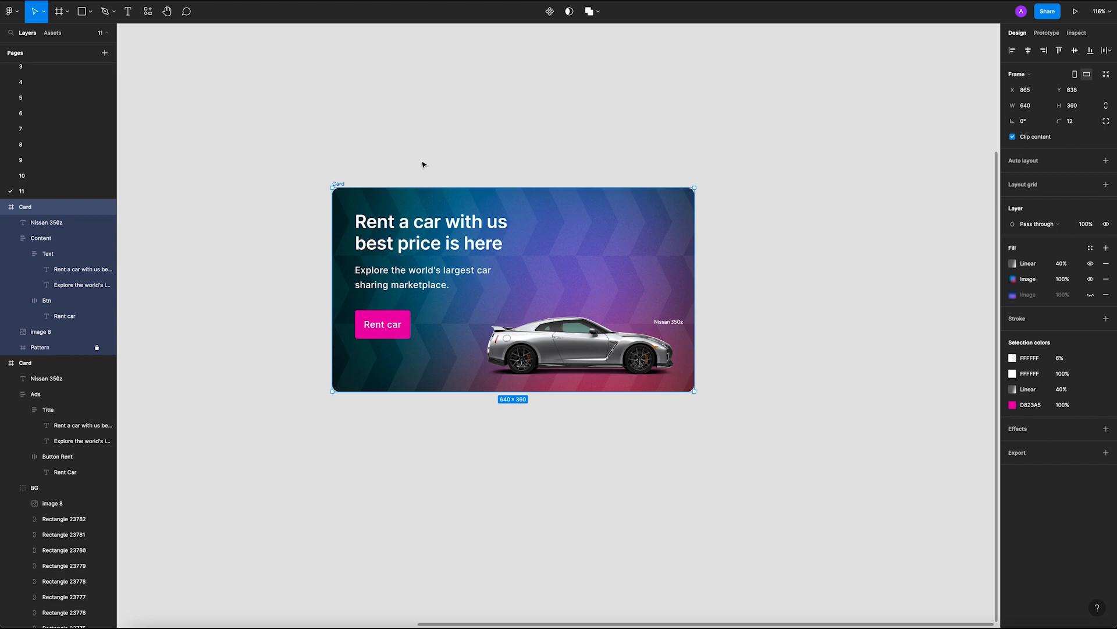
key(shift+a)
key(ctrl+z)
click(645, 145)
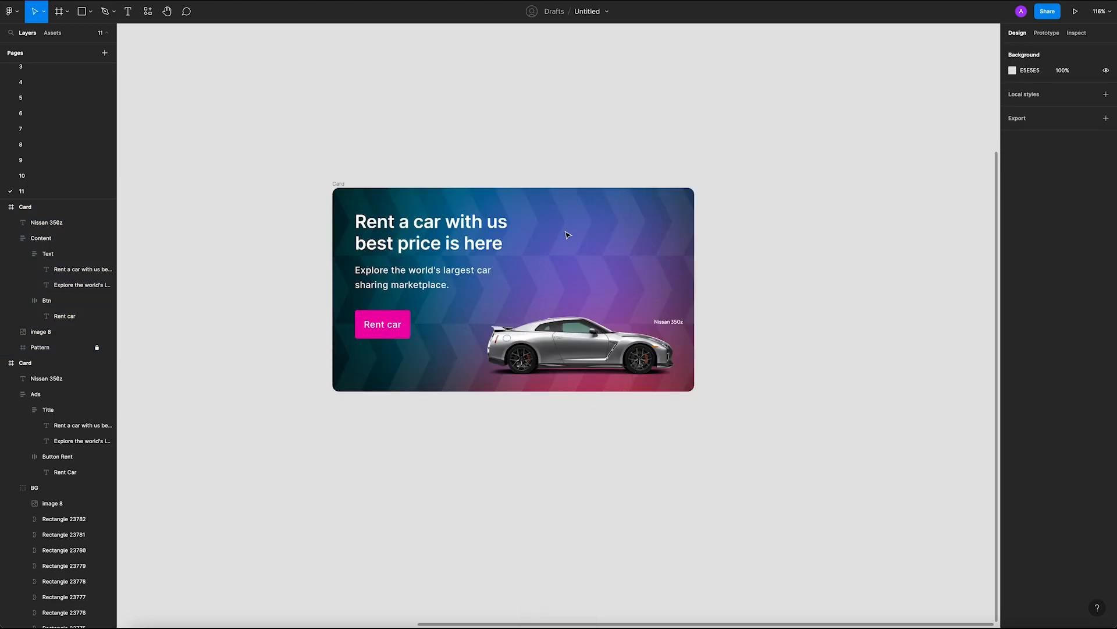
Step: Collapse the Card's nested layers and check the locked Pattern frame's size and constraints
click(11, 239)
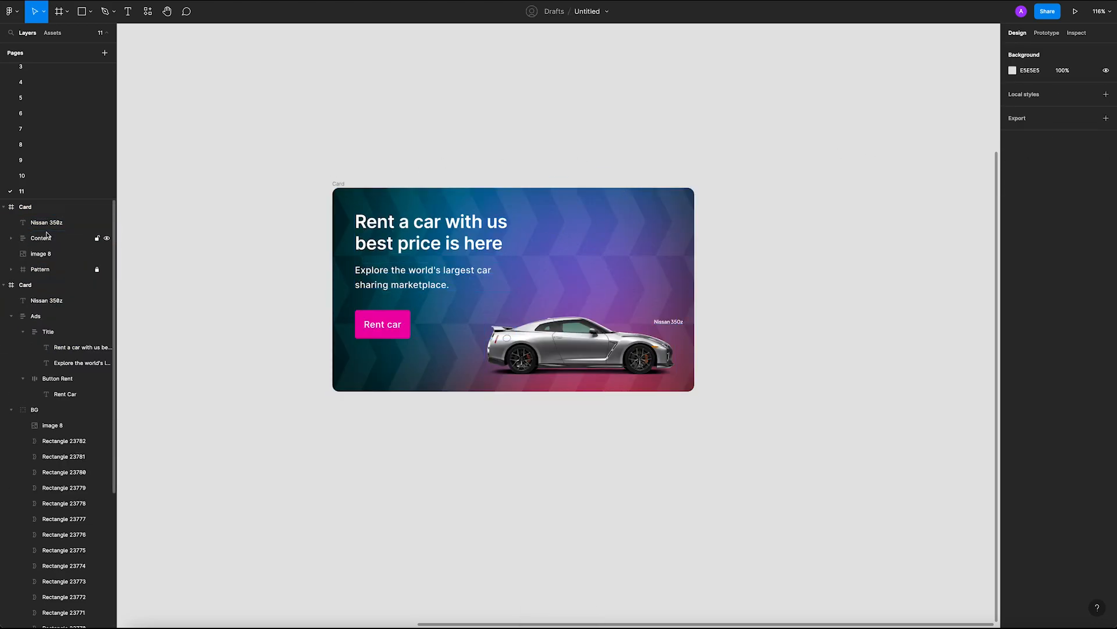
click(100, 254)
click(105, 272)
click(97, 270)
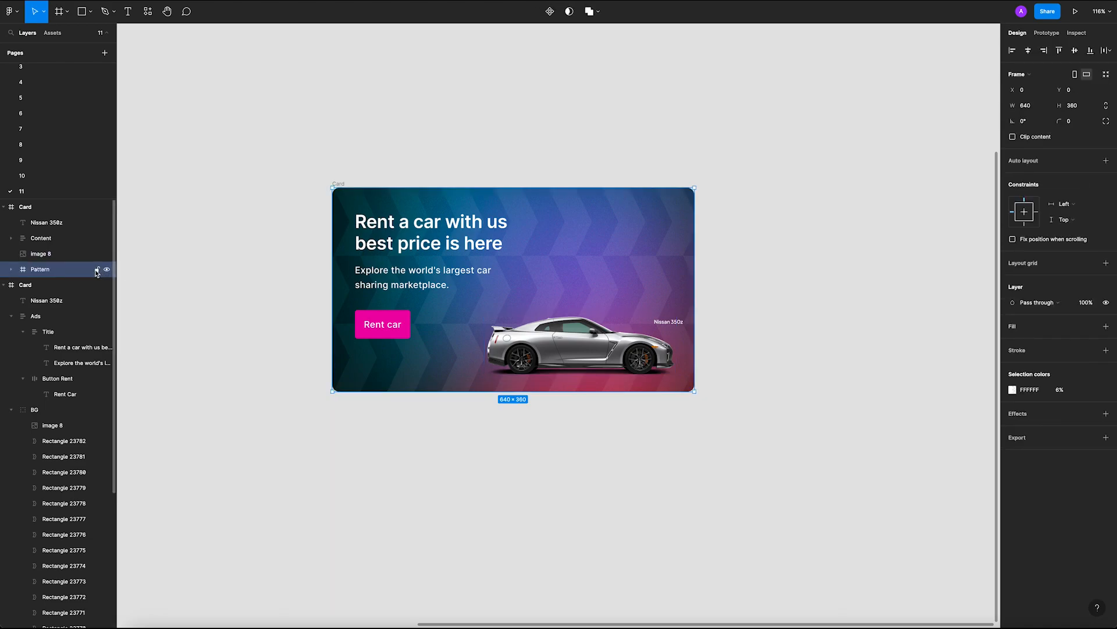
click(96, 271)
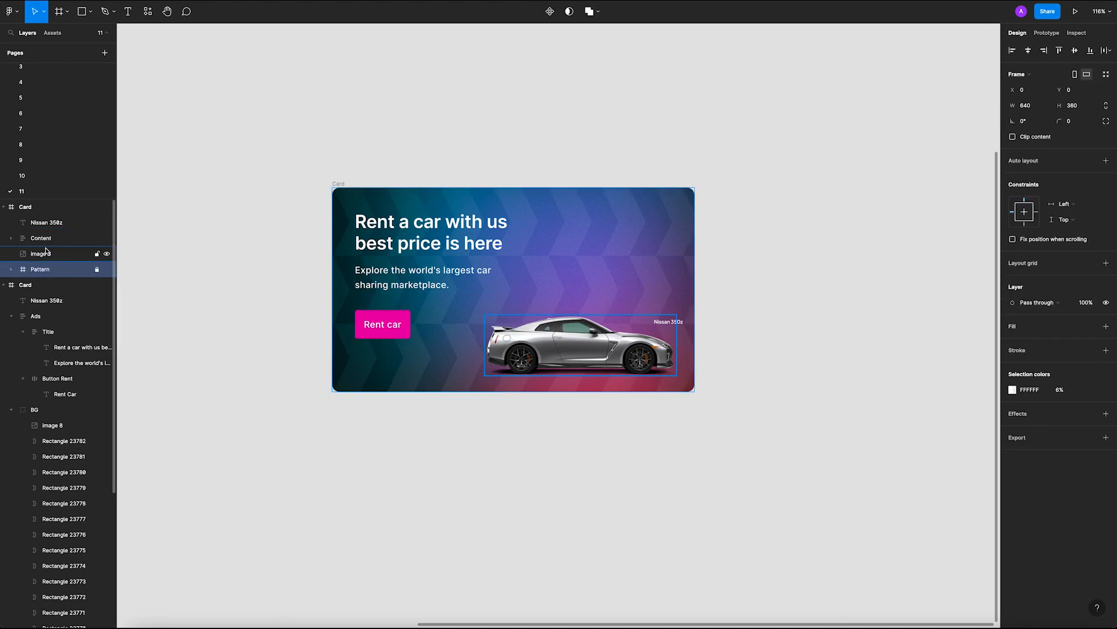
Step: Try resizing the Card frame from its right edge to test the car image's constraint
click(338, 184)
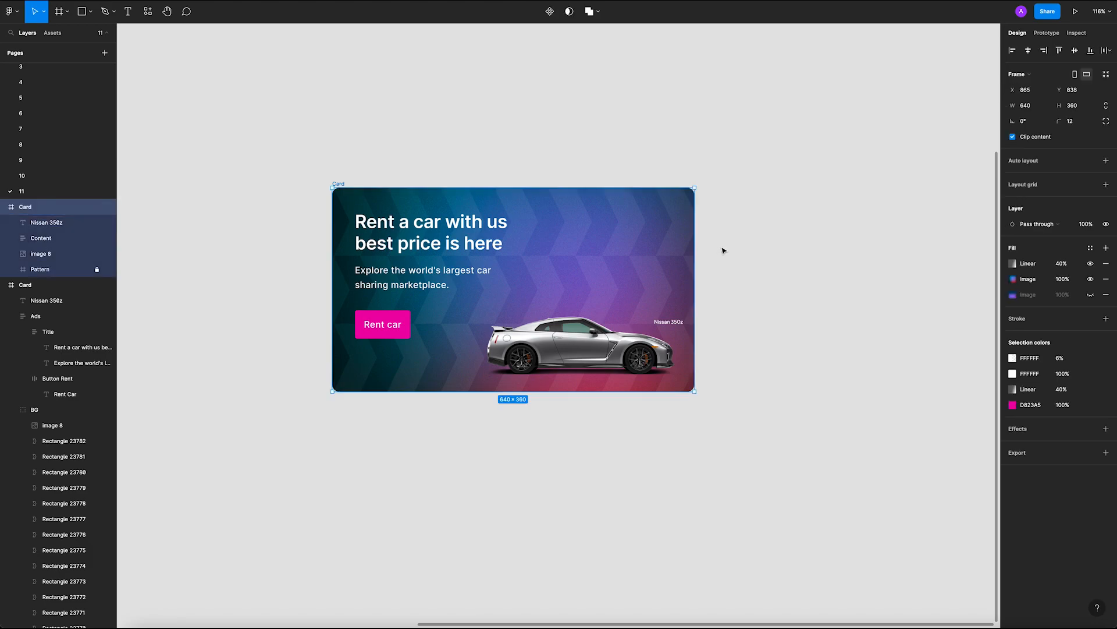
mouse_move(692, 250)
mouse_down()
mouse_move(798, 247)
mouse_move(694, 262)
mouse_up()
click(722, 299)
Step: Constrain the Nissan 350z label to the right side of the card
click(668, 322)
click(1036, 158)
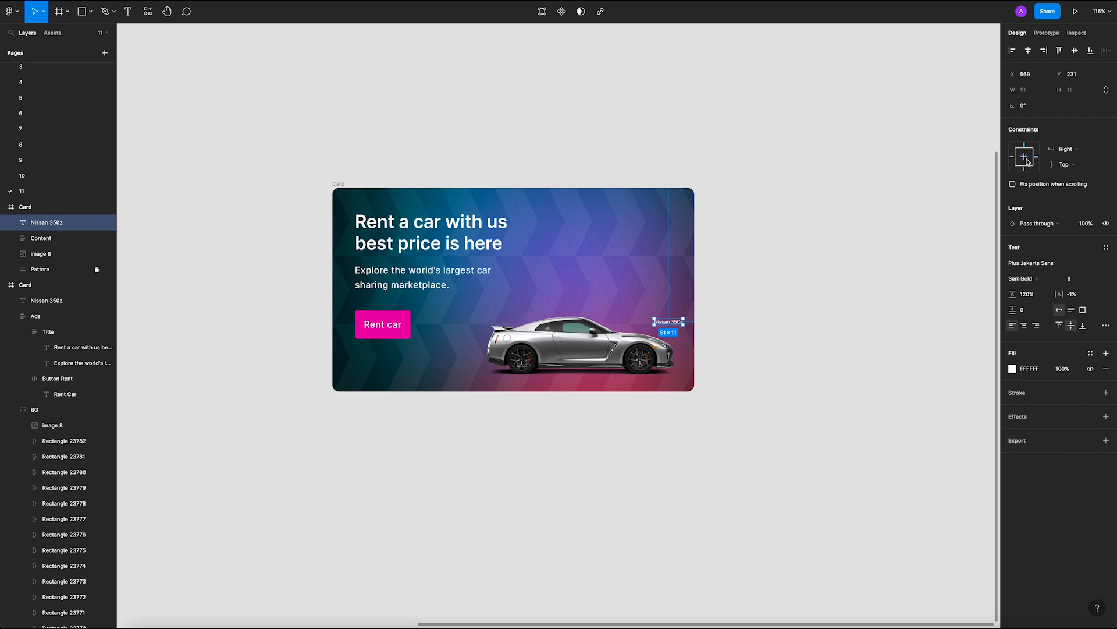
click(1030, 168)
click(549, 172)
Step: Try narrowing the Card frame to test the label's right constraint, and undo the resize
click(339, 183)
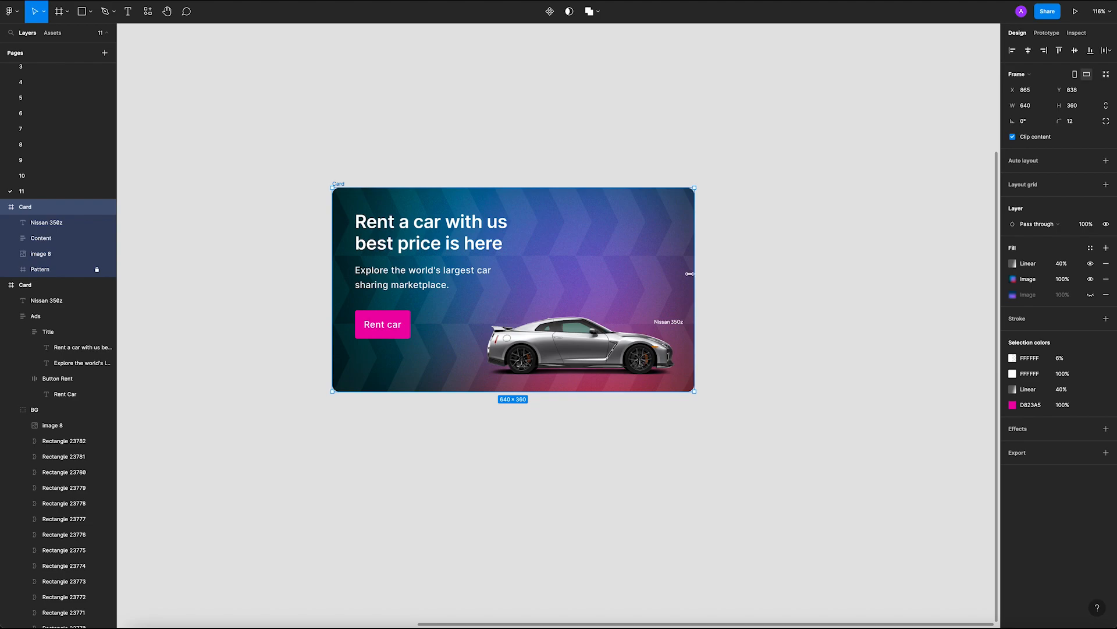
mouse_move(691, 274)
mouse_down()
mouse_move(828, 272)
mouse_move(670, 278)
mouse_up()
key(ctrl+z)
click(797, 278)
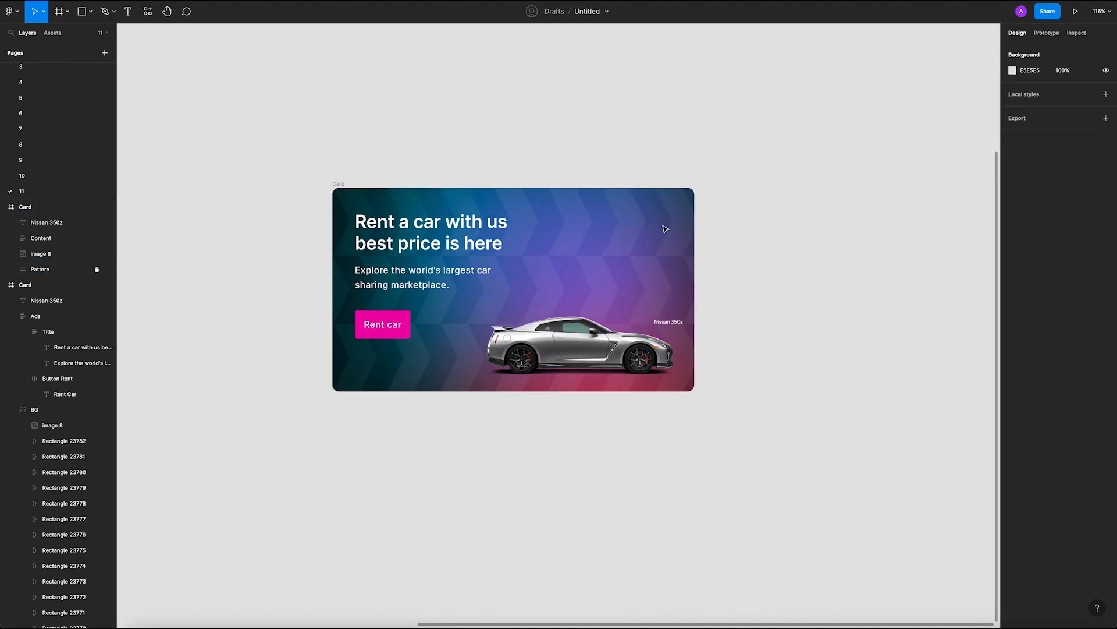
Step: Unlock the Pattern frame and duplicate it inside the Card
click(340, 184)
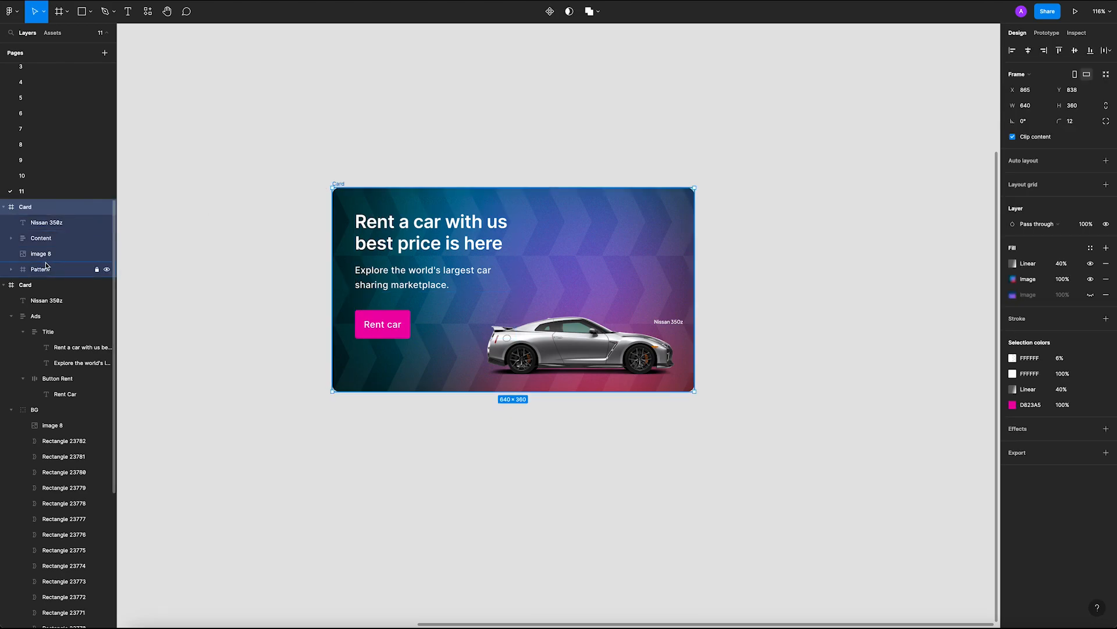
click(46, 265)
click(97, 268)
click(9, 270)
click(9, 269)
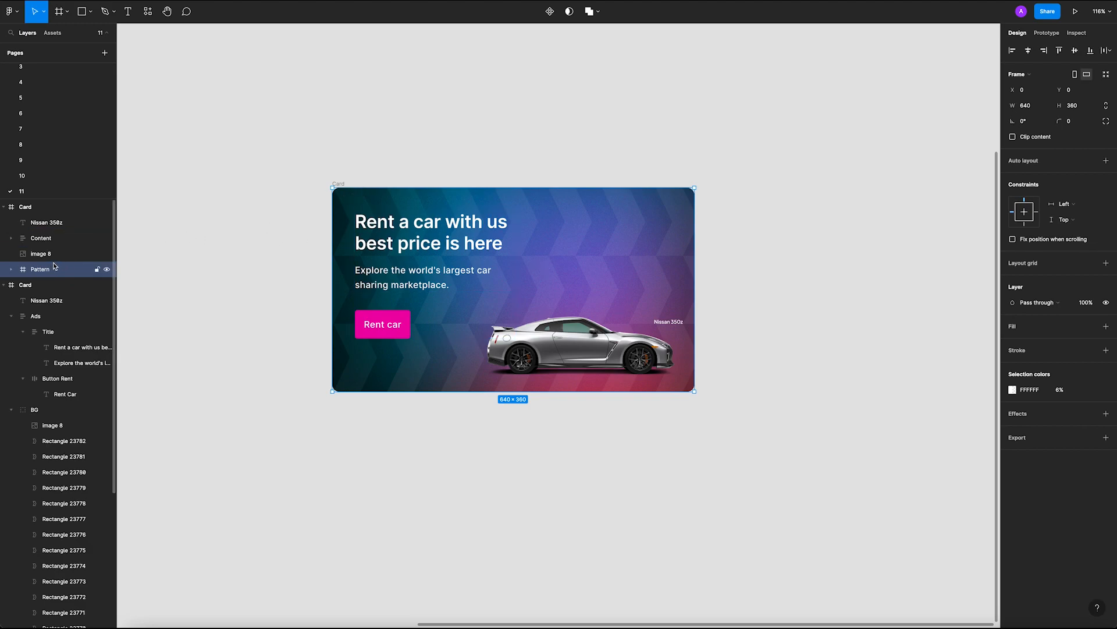
key(ctrl+d)
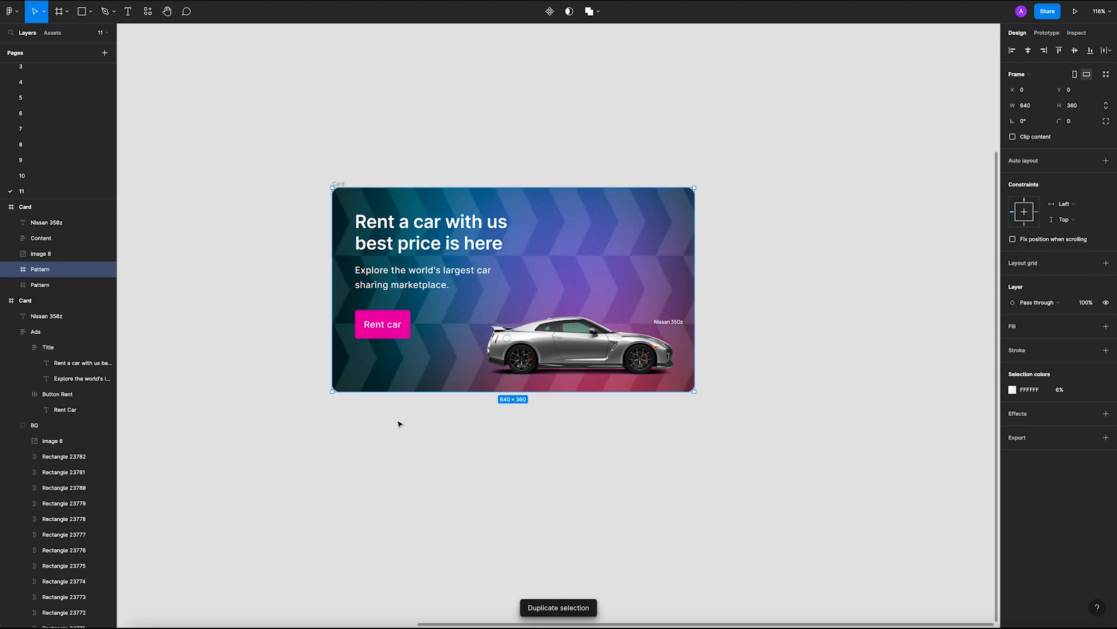
Step: Move the duplicated Pattern frame horizontally to the right, past the card's right edge, to about X 700
key(shift+Right)
key(shift+Right)
key(shift+Right)
key(shift+Right)
key(shift+Right)
key(shift+Right)
key(shift+Right)
key(shift+Right)
key(shift+Right)
key(shift+Right)
key(shift+Right)
key(shift+Right)
key(shift+Right)
key(shift+Right)
key(shift+Right)
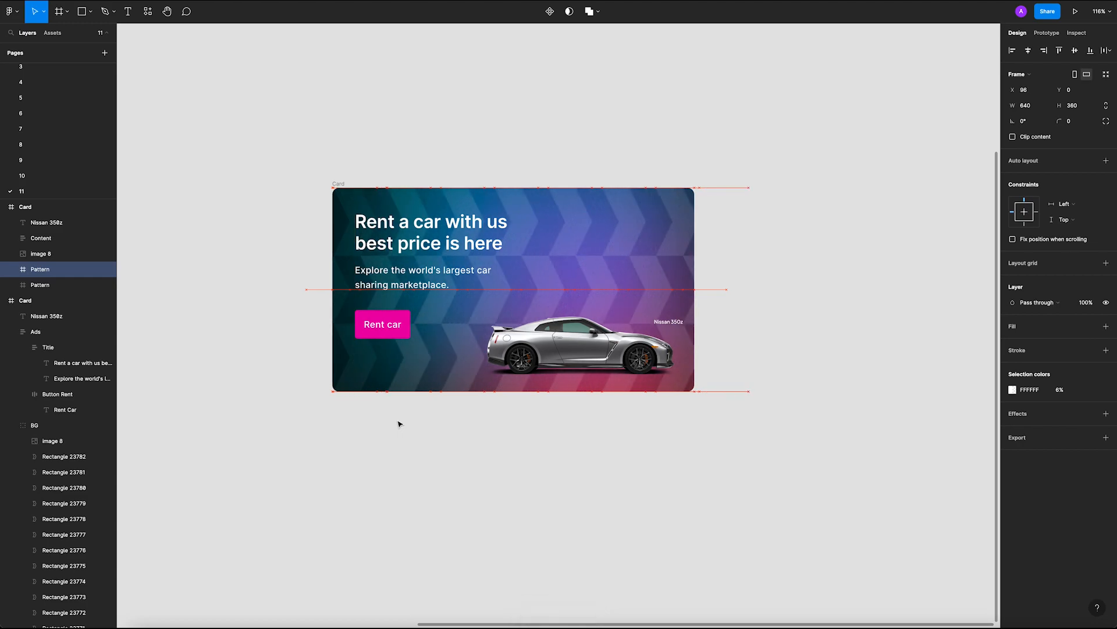
key(shift+Right)
key(shift+Right)
key(shift+Right)
key(shift+Right)
key(shift+Right)
key(shift+Right)
key(shift+Right)
key(shift+Right)
key(shift+Right)
key(shift+Right)
key(shift+Right)
key(shift+Right)
key(shift+Right)
key(shift+Right)
key(shift+Right)
key(shift+Right)
key(shift+Right)
key(shift+Right)
key(shift+Right)
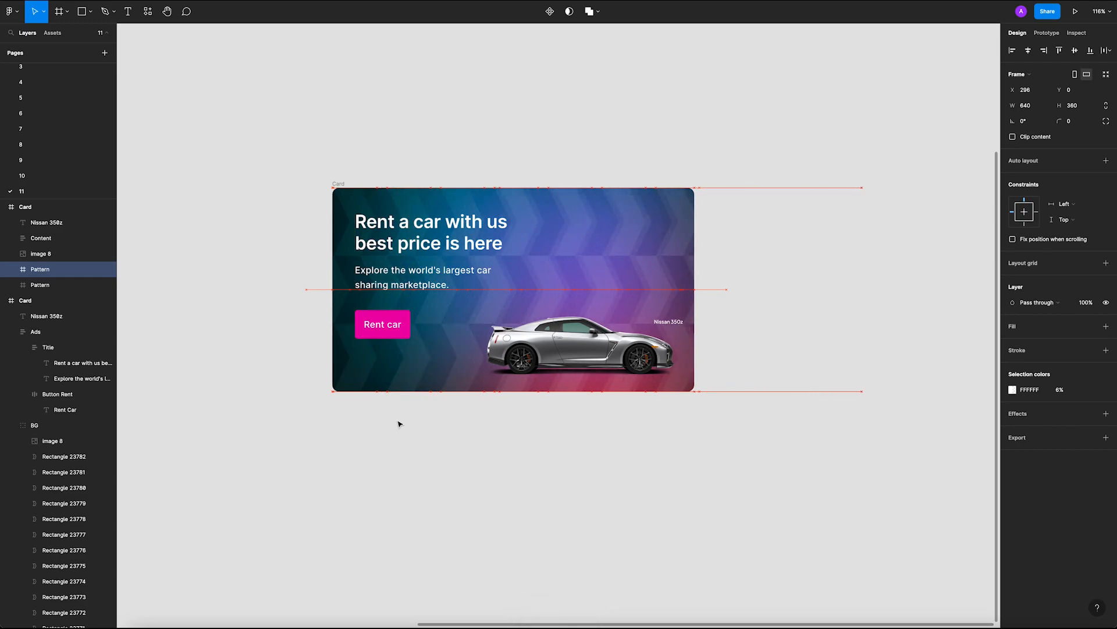
key(shift+Right)
key(shift+Right)
key(shift+Right)
key(shift+Right)
key(shift+Right)
key(shift+Right)
key(shift+Right)
key(shift+Right)
key(shift+Right)
key(shift+Right)
key(shift+Right)
key(shift+Right)
key(shift+Right)
key(shift+Right)
key(shift+Right)
key(shift+Right)
key(shift+Right)
key(shift+Right)
key(shift+Right)
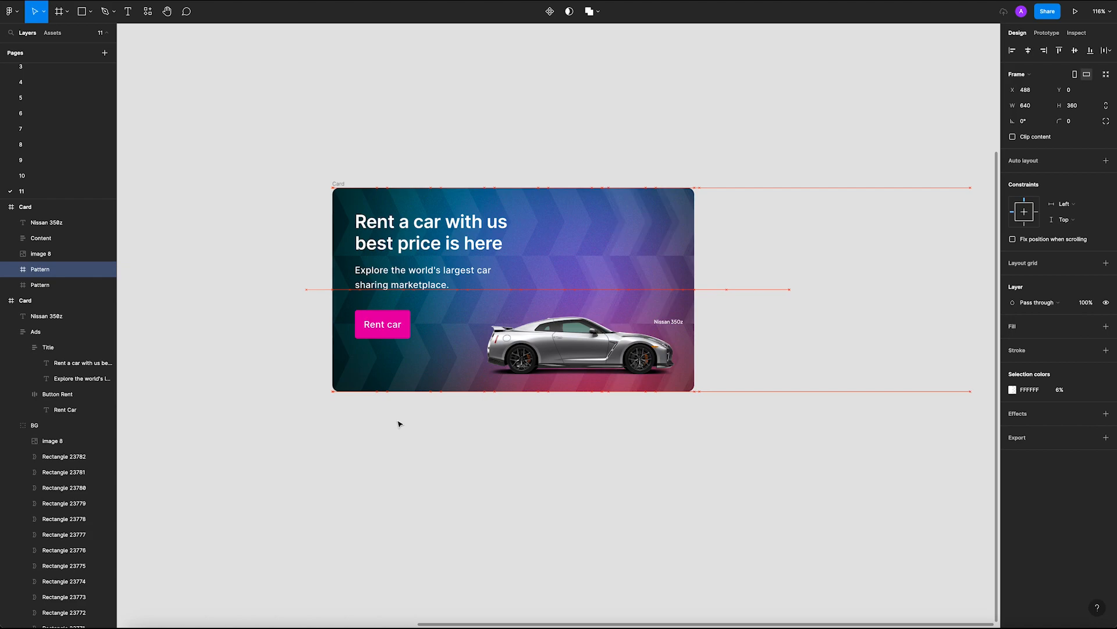
key(shift+Right)
key(shift+Right)
key(shift+Right)
key(shift+Right)
key(shift+Right)
key(shift+Right)
key(shift+Right)
key(shift+Right)
key(shift+Right)
key(shift+Right)
key(shift+Right)
key(shift+Right)
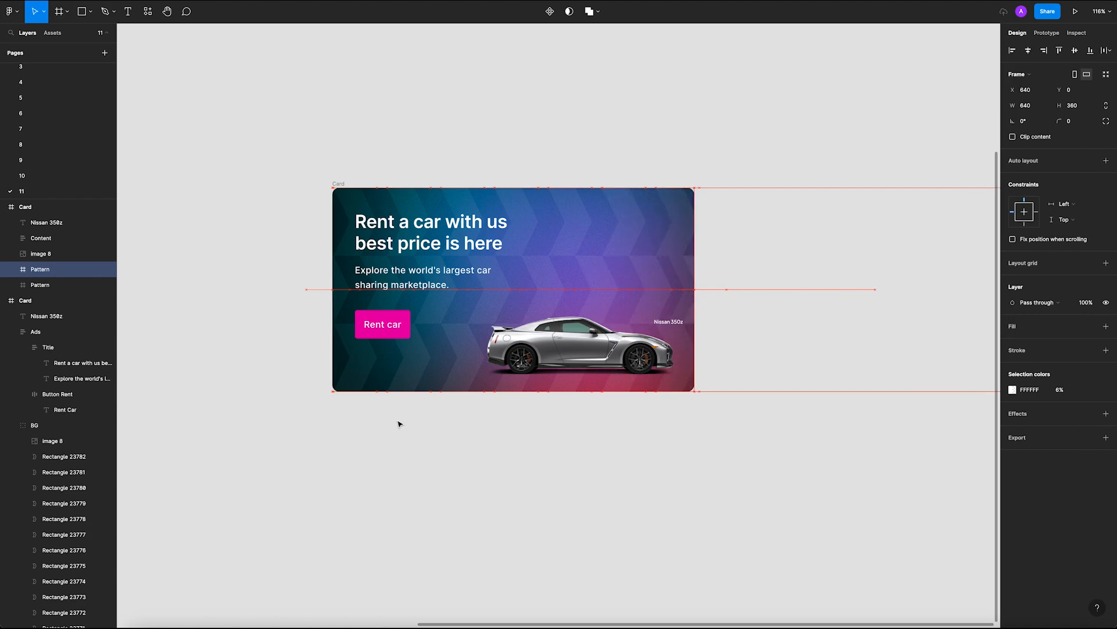
key(shift+Right)
key(shift+Right)
key(shift+Right)
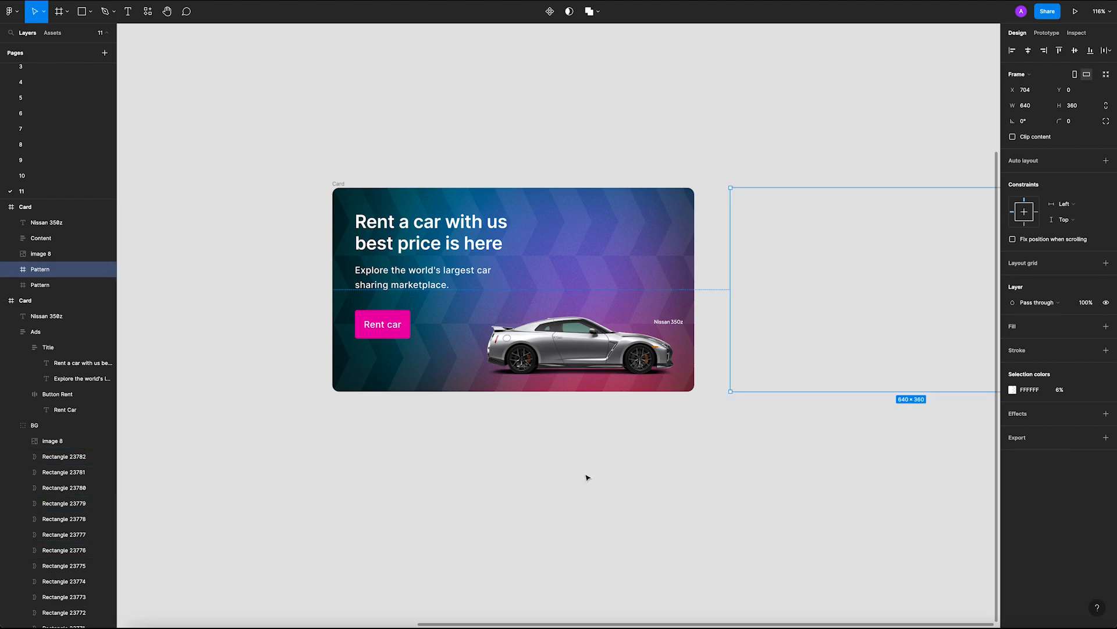
key(shift+Left)
key(shift+Left)
Step: Widen the Card frame from its right edge to 1078, keeping the height at 360
click(715, 429)
drag(697, 426, 575, 439)
click(215, 196)
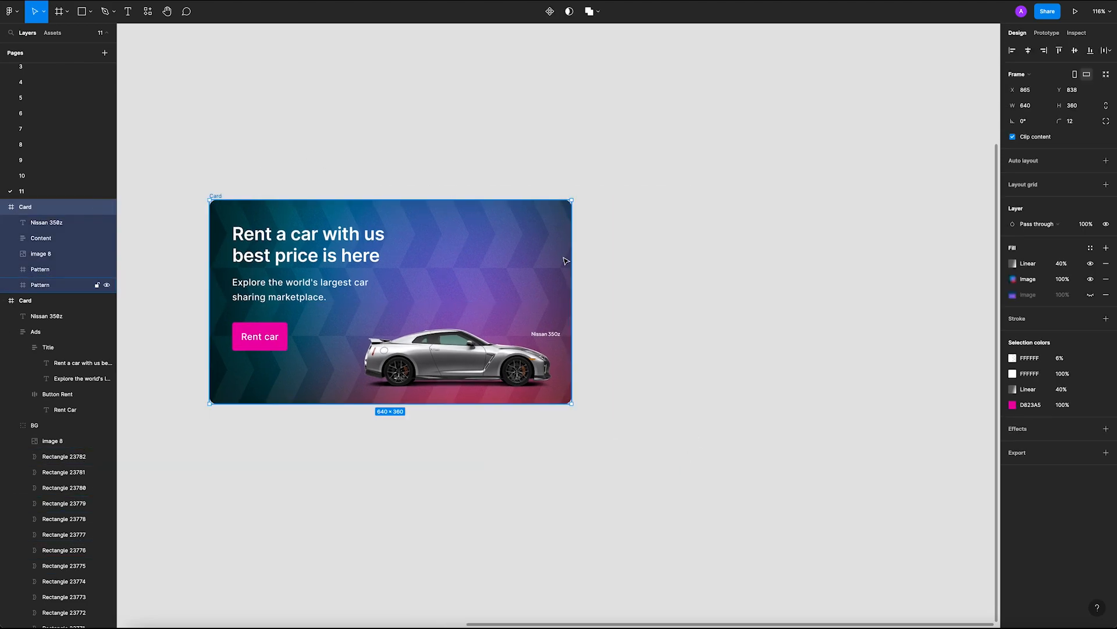
drag(572, 260, 819, 260)
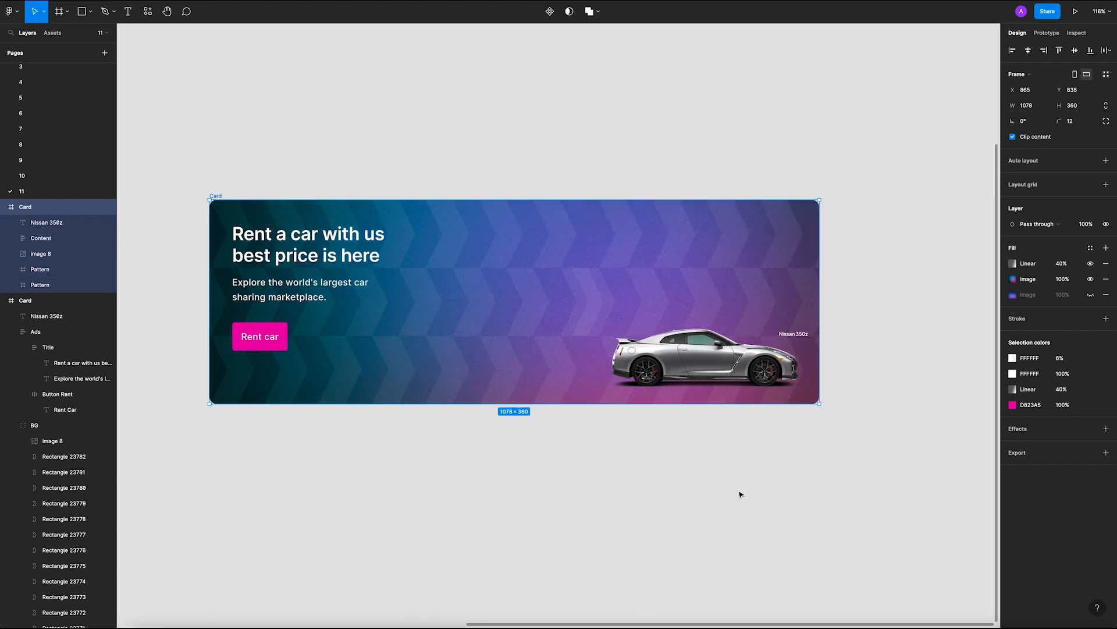
Step: Delete the overlapping middle-row chevron from the pattern copy and position the copy at X 665, Y 0 to continue the original pattern
click(733, 298)
key(shift+Right)
key(shift+Right)
key(shift+Right)
key(shift+Right)
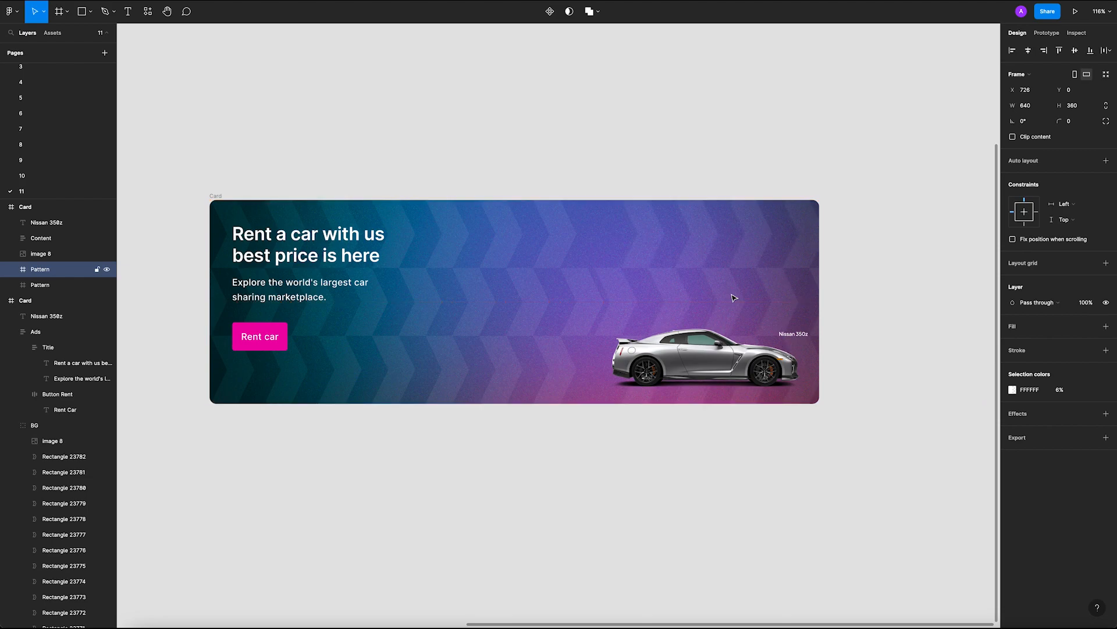
click(693, 483)
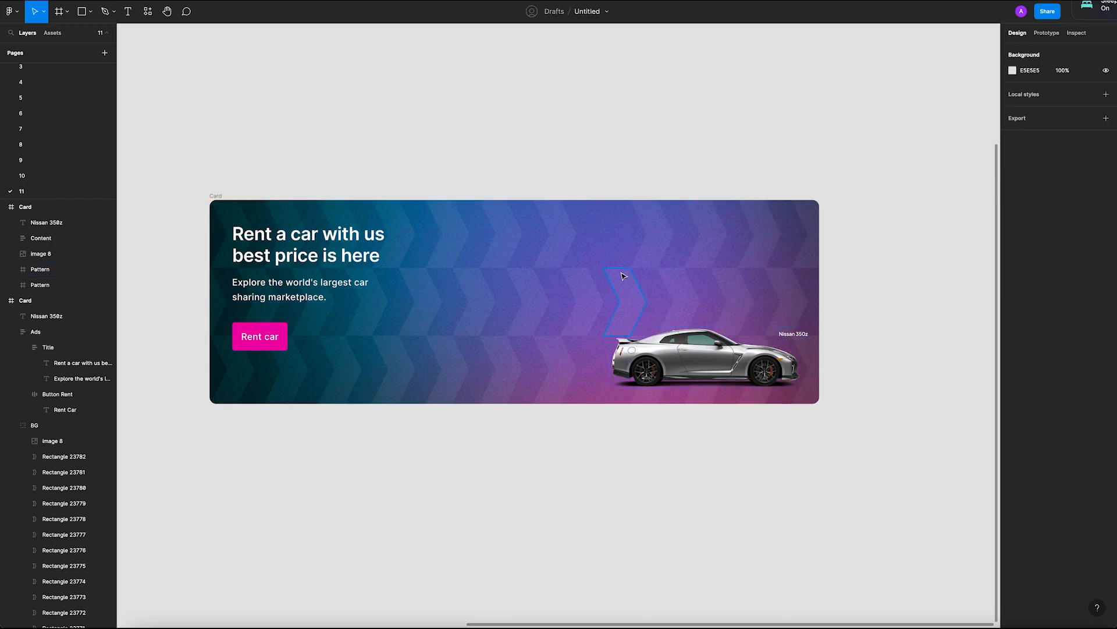
click(622, 273)
key(Delete)
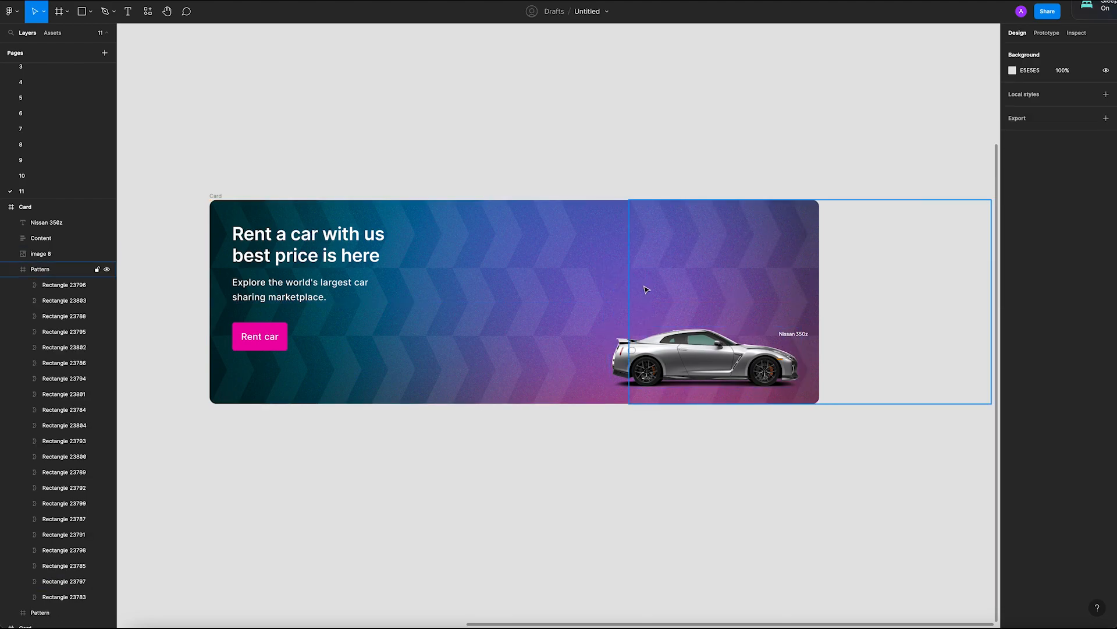
drag(690, 258, 648, 249)
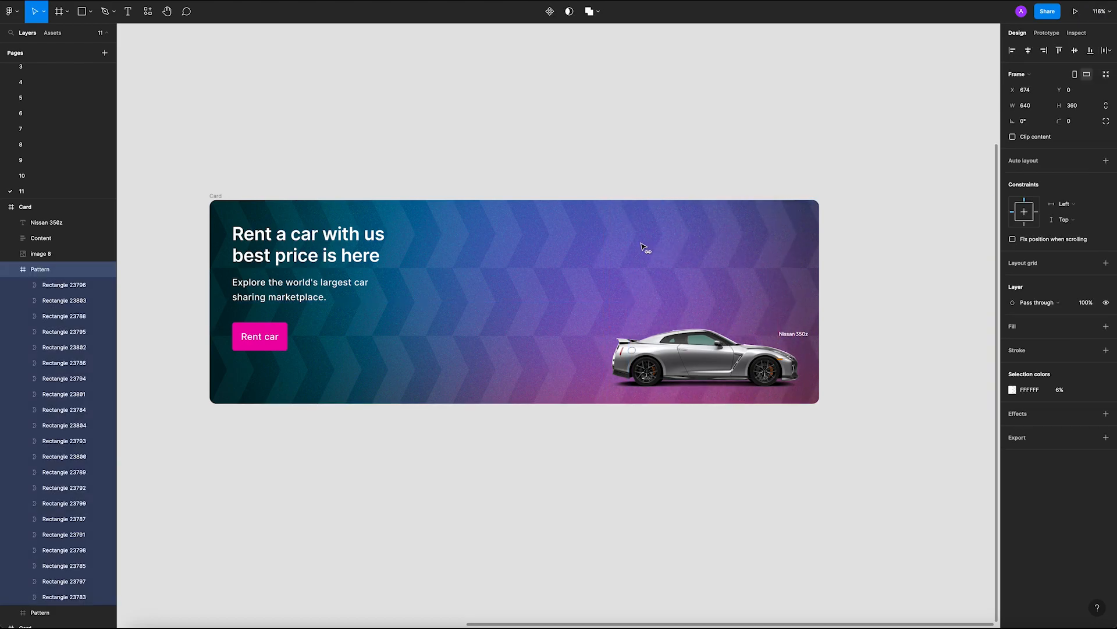
drag(636, 242, 637, 242)
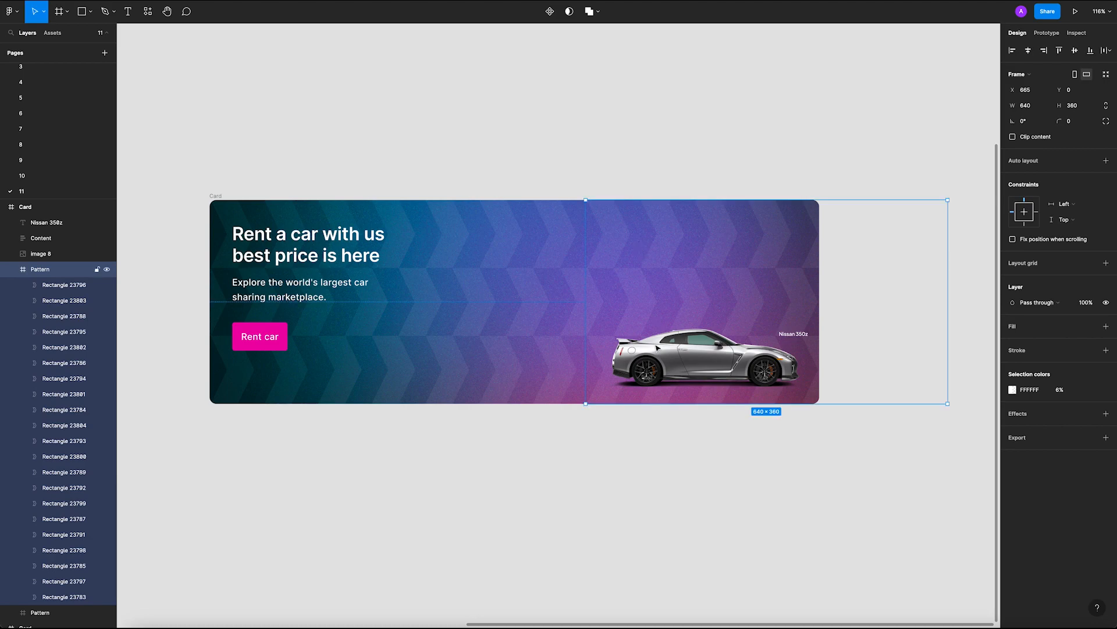
click(681, 470)
Step: Move the widened Card up on the canvas to X 873, Y 677
scroll(702, 479, down, 1)
drag(717, 463, 720, 416)
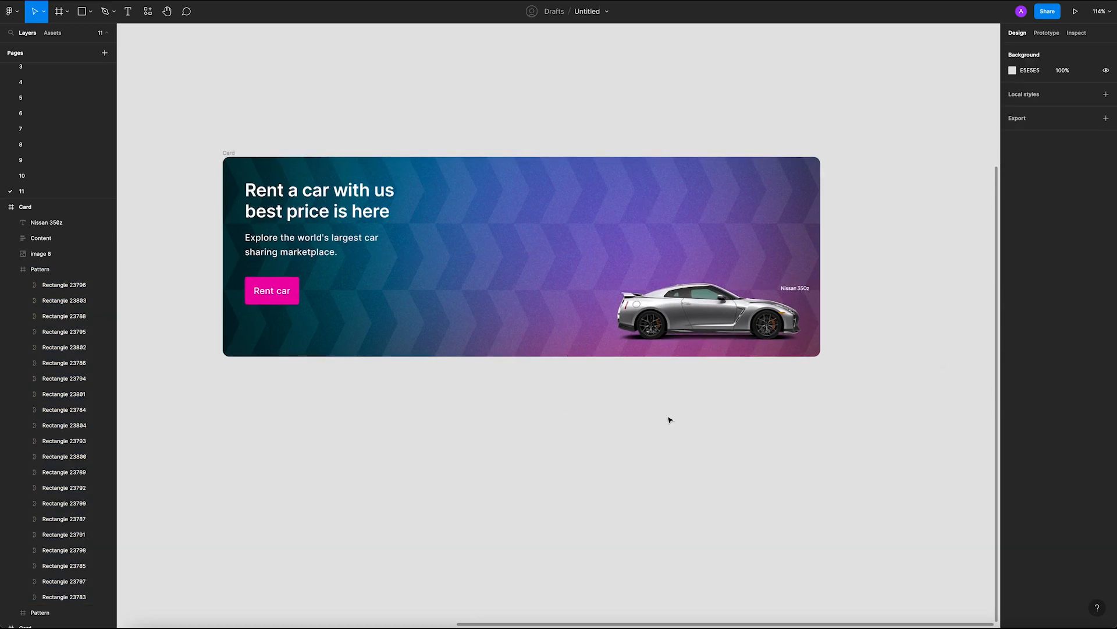
click(227, 154)
scroll(231, 84, down, 3)
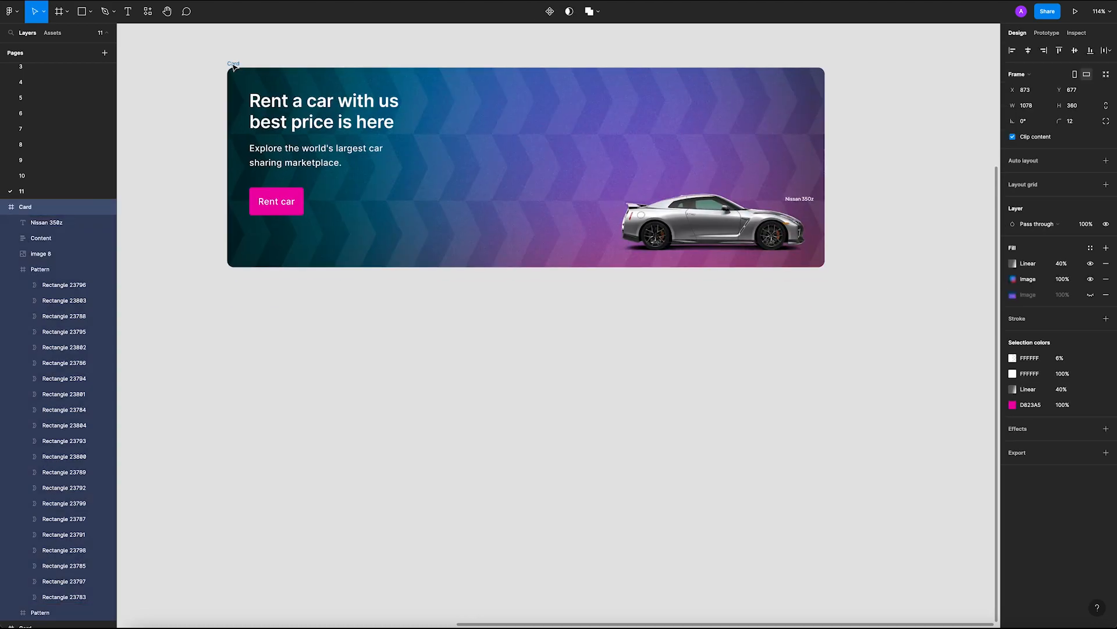
click(377, 366)
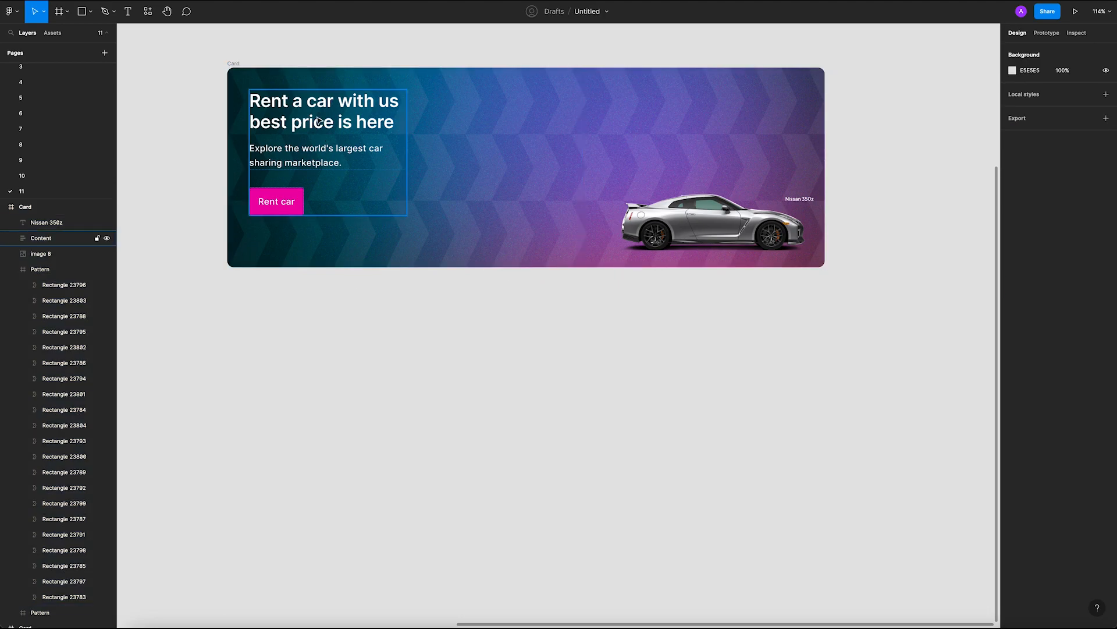
Step: Try resizing the wide Card from its left edge, and undo it
click(239, 64)
drag(228, 99, 296, 114)
key(ctrl+z)
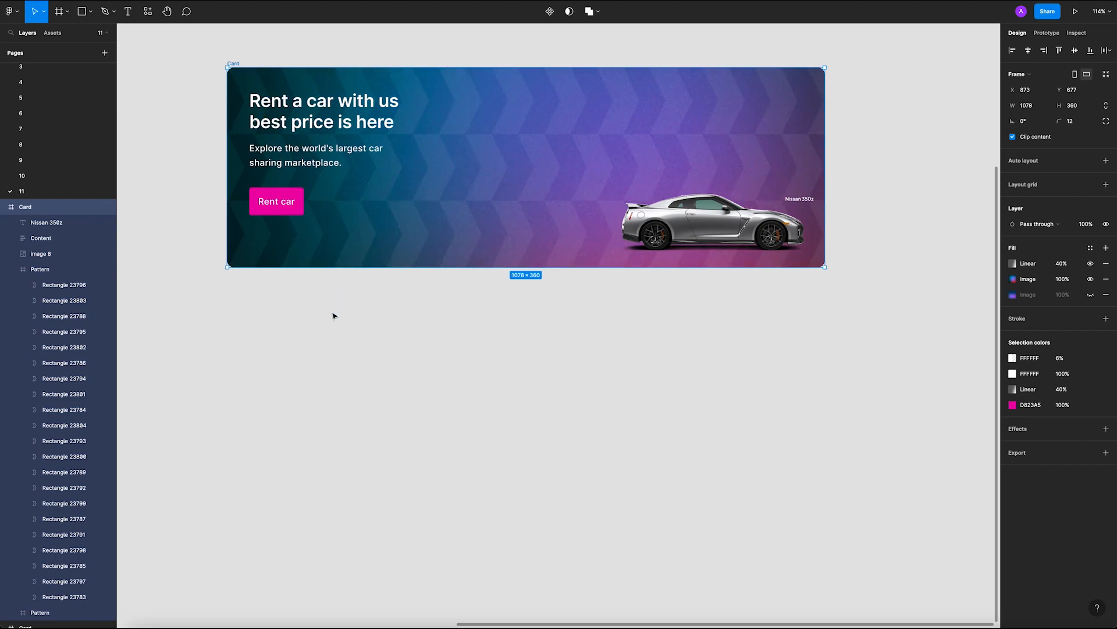
click(332, 312)
Step: Duplicate the wide Card directly below the original at Y 1089 and narrow the copy to 524 wide
drag(240, 63, 251, 294)
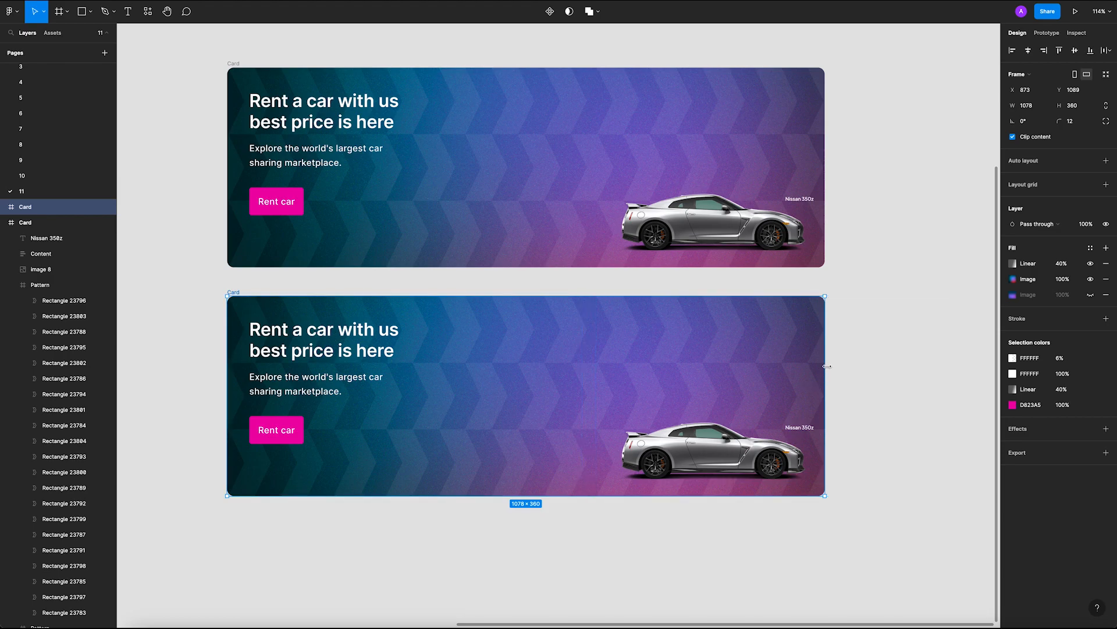
drag(825, 367, 519, 366)
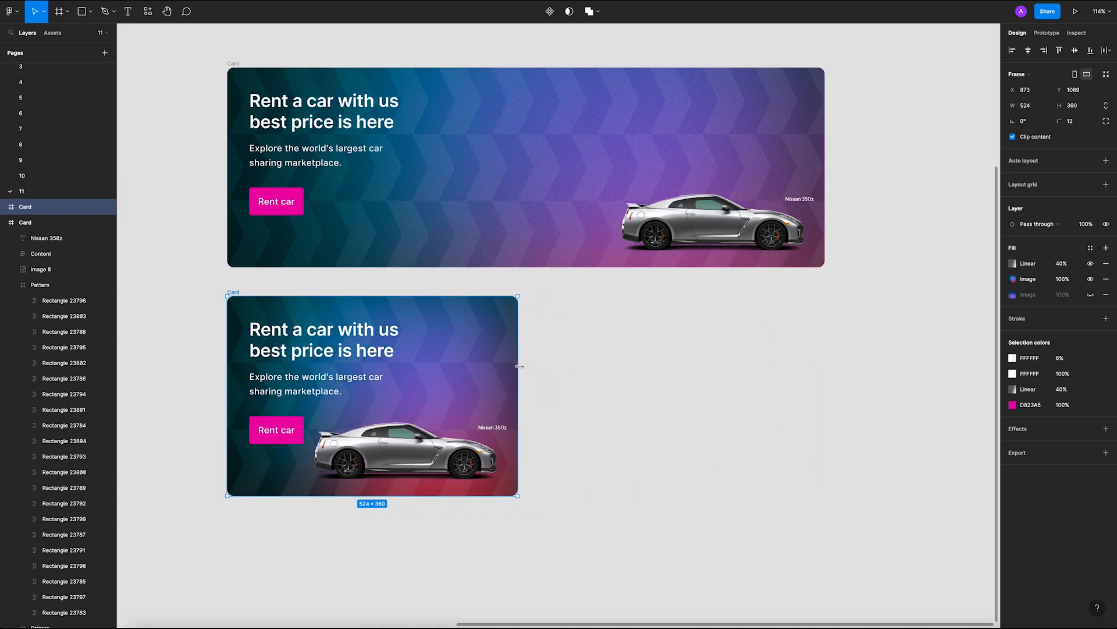
Step: Scale the car image in the narrow card down proportionally to about two thirds, keeping its lower-right corner fixed
click(412, 449)
key(k)
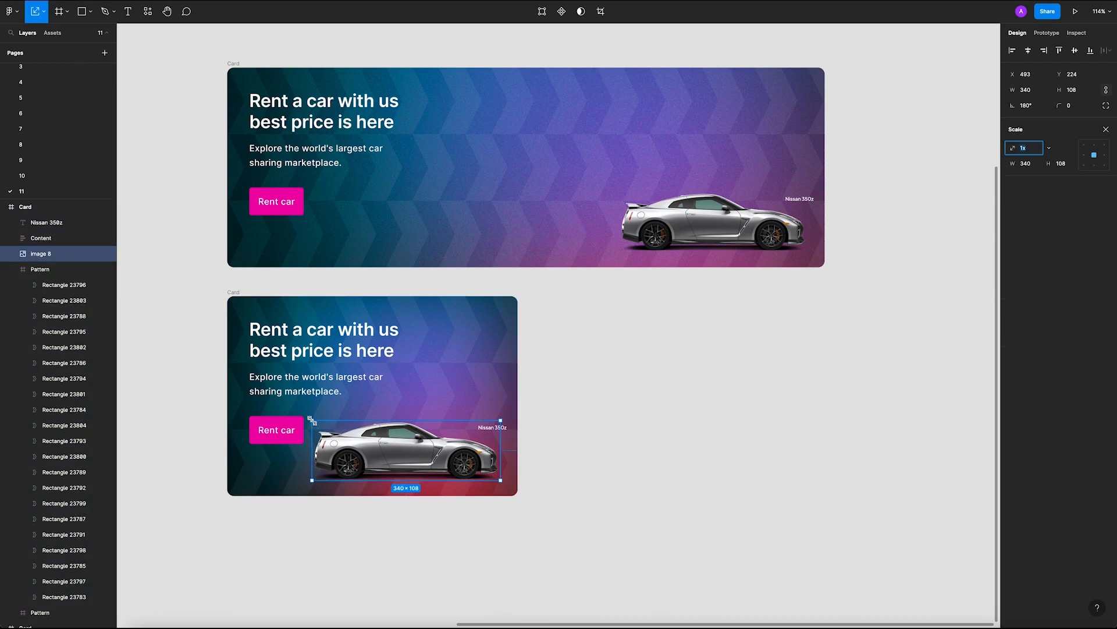
drag(313, 420, 377, 446)
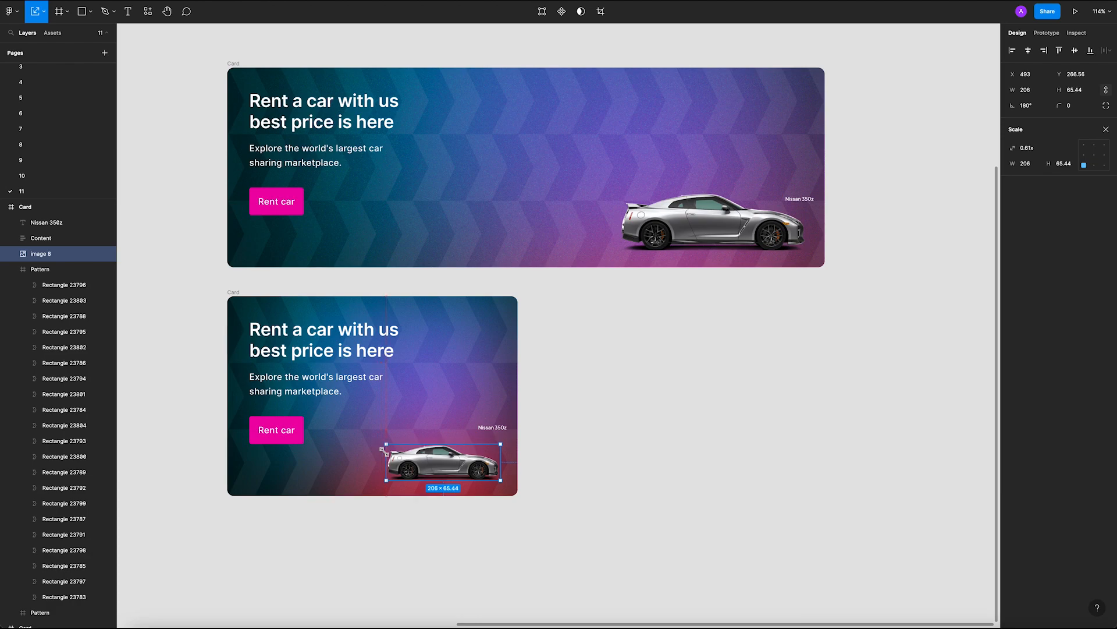
click(534, 375)
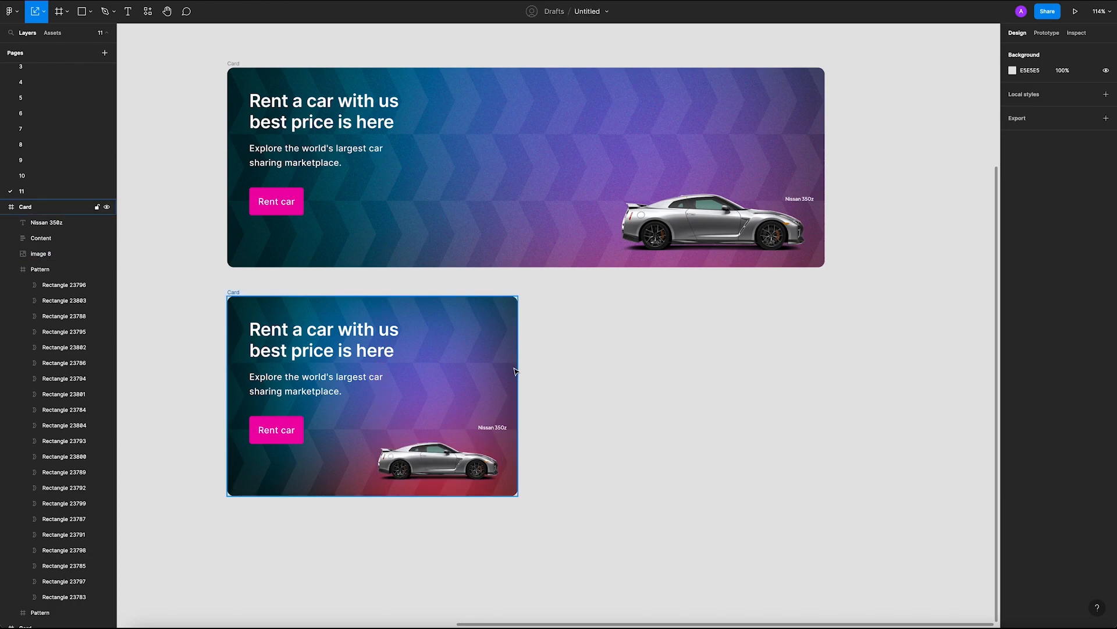
Step: Try narrowing the smaller Card from its right edge, and undo the change
click(516, 373)
drag(520, 389, 507, 388)
key(ctrl+z)
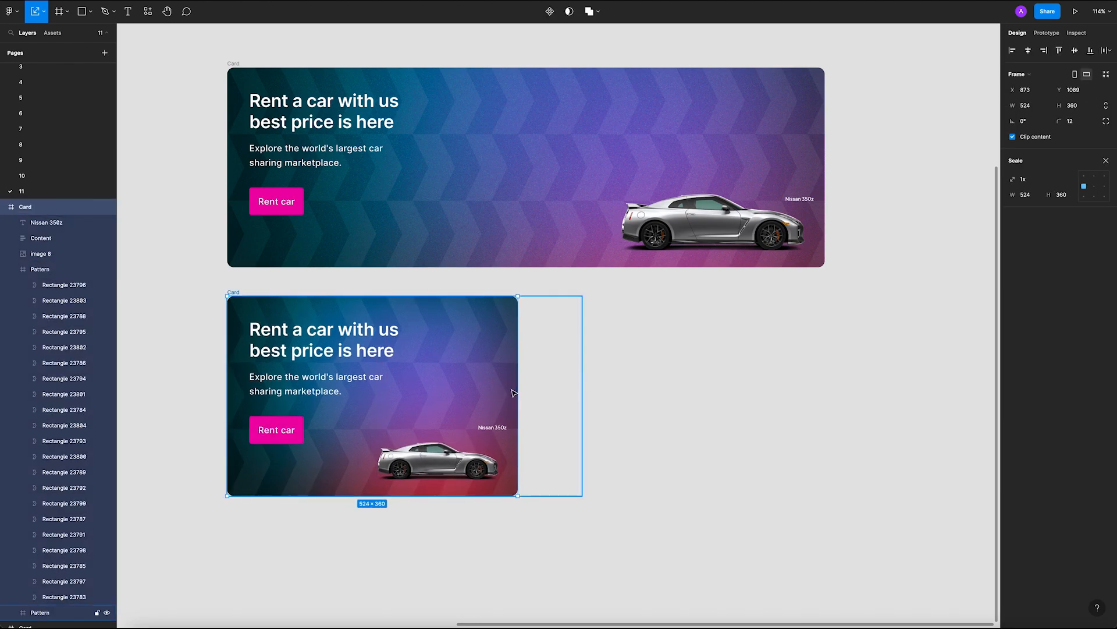
key(k)
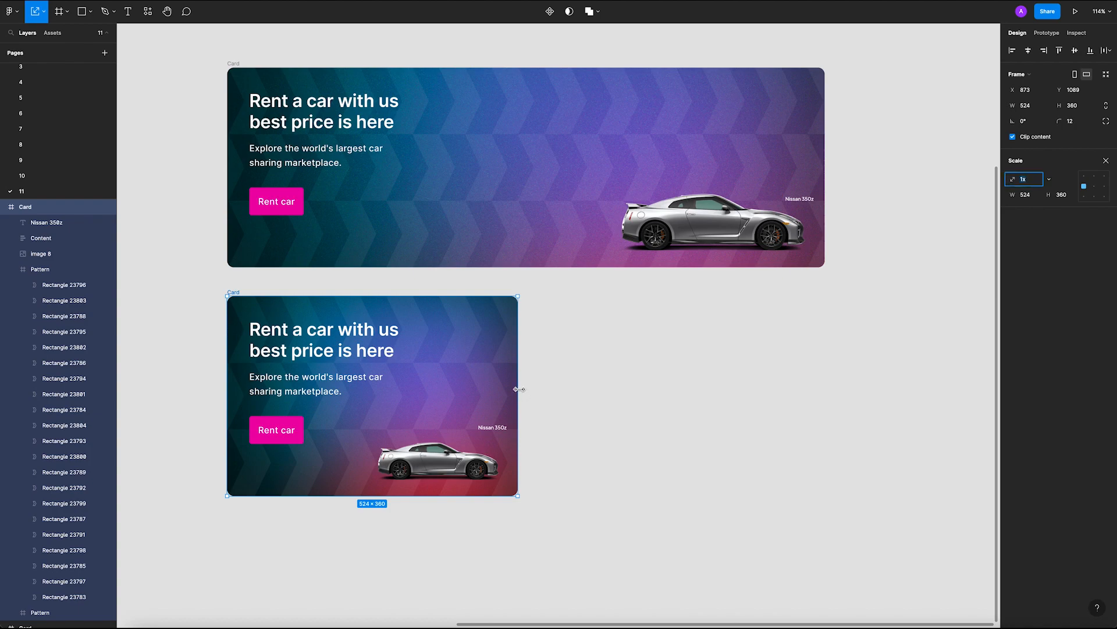
text(kv)
text(k)
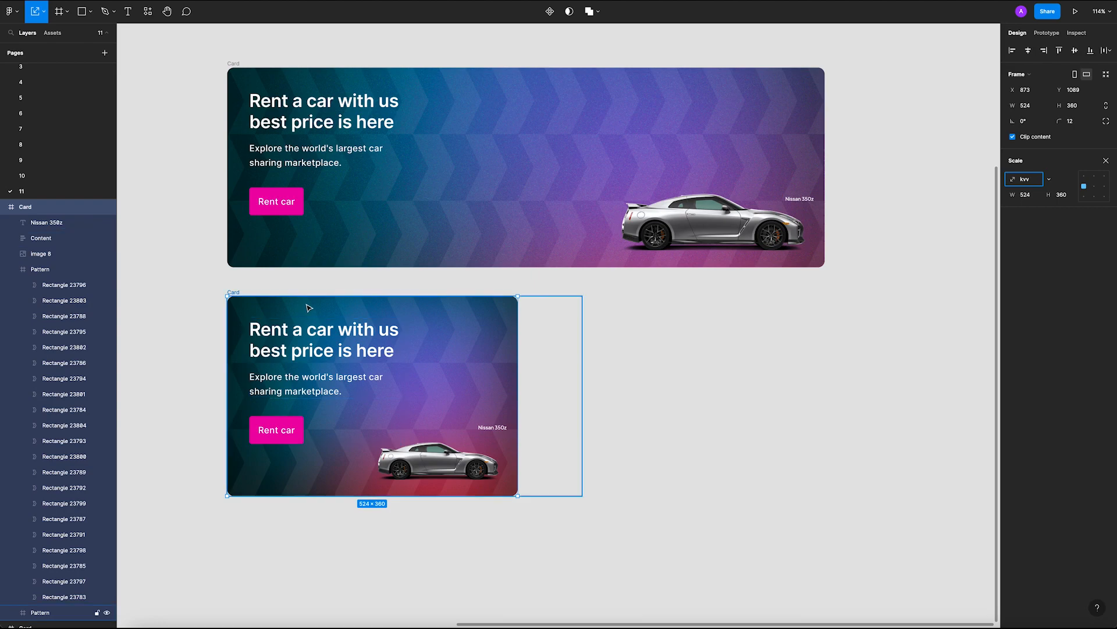
click(221, 288)
click(234, 292)
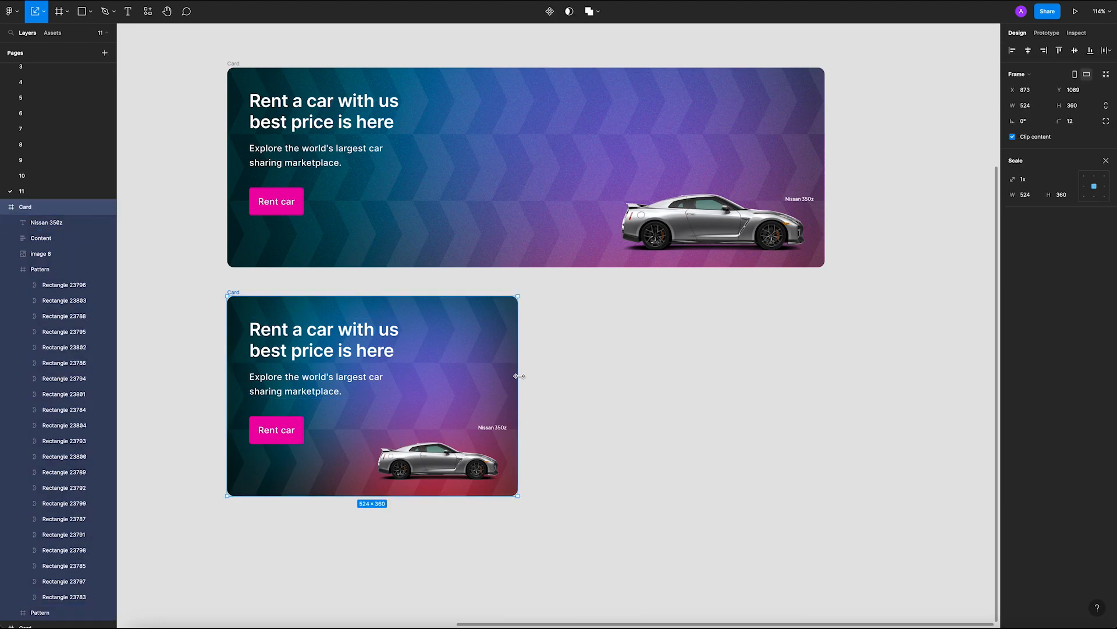
Step: Narrow the smaller Card to about 411 wide by moving its right edge inward
key(v)
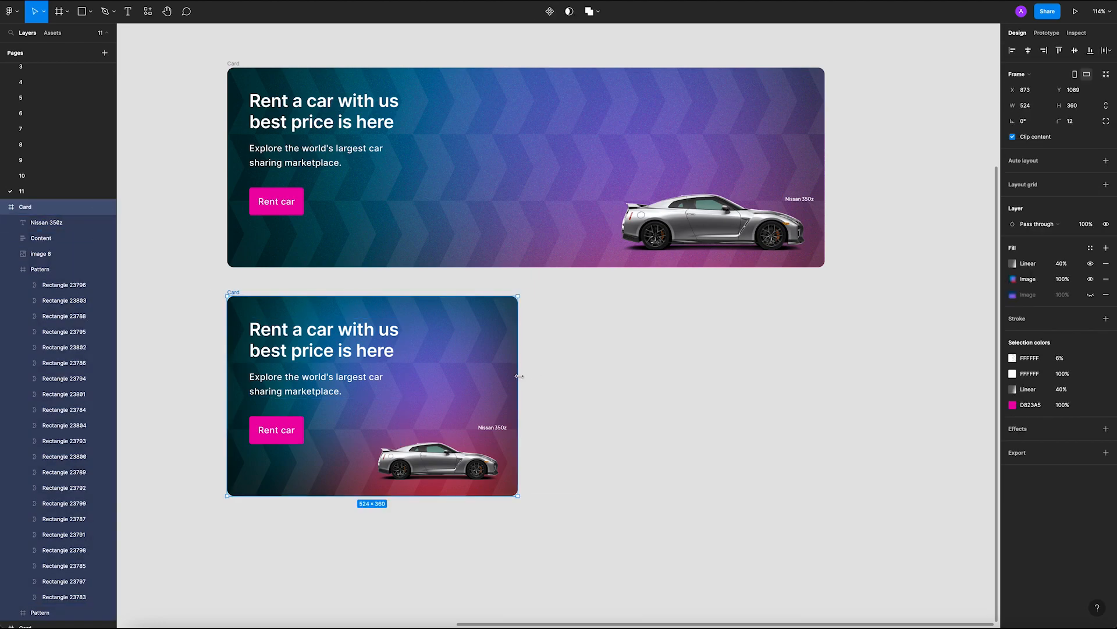
drag(508, 375, 456, 377)
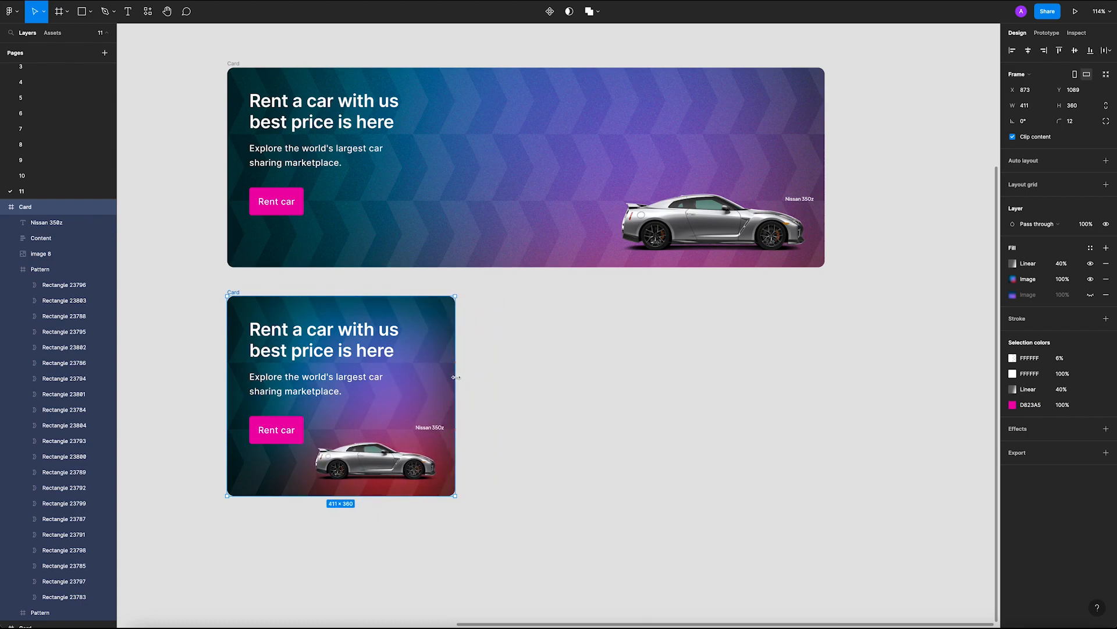
click(573, 402)
Step: Set the font size of the "Rent a car with us best price is here" heading in the smaller card to 24
super+click(355, 348)
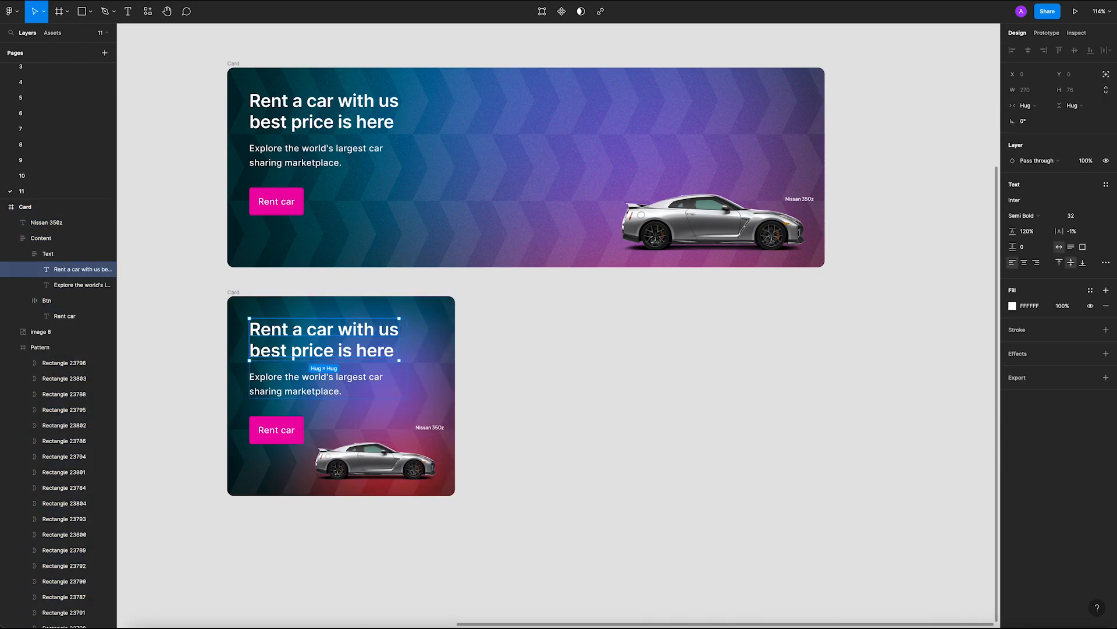
click(1072, 220)
text(284)
key(Return)
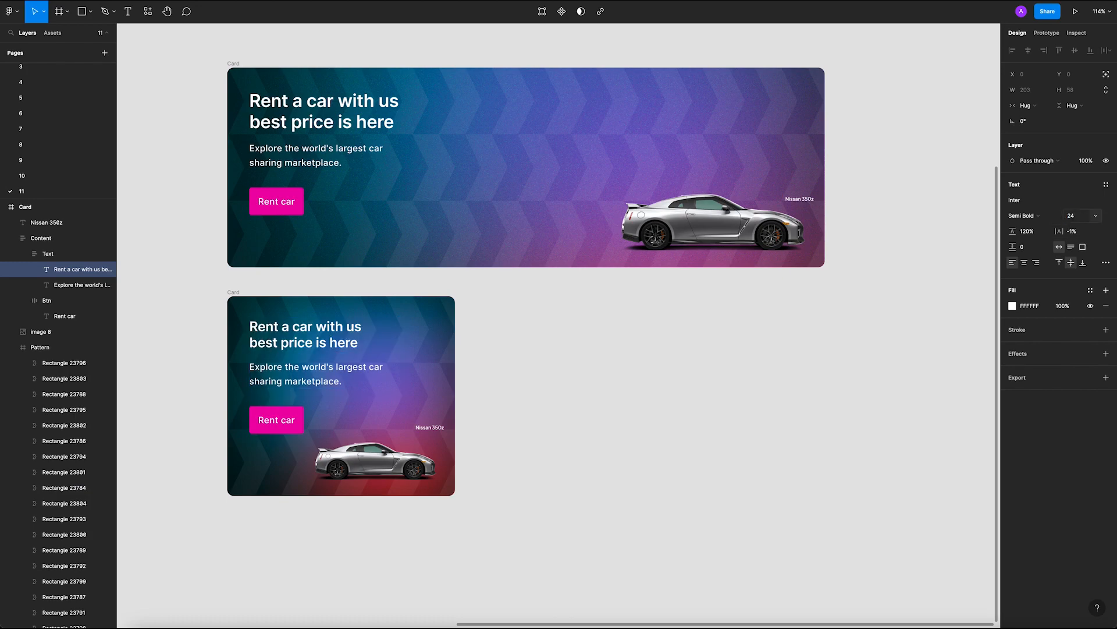
Step: Set the font size of the "Explore the world's largest car sharing marketplace." text in the smaller card to 12
click(387, 366)
click(1074, 220)
text(1)
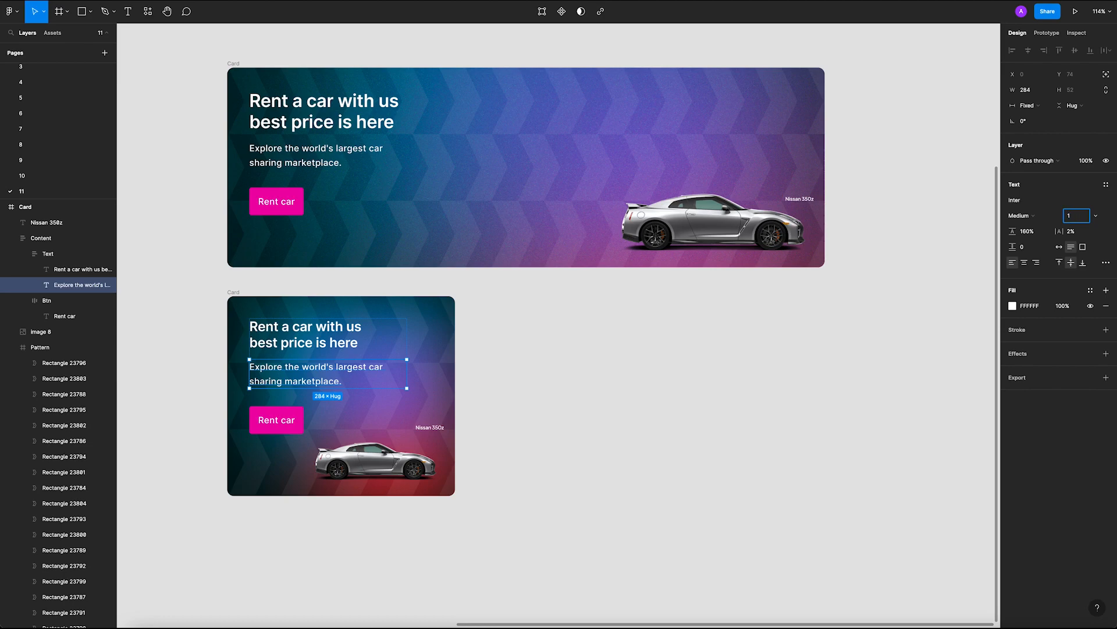
text(2)
key(Return)
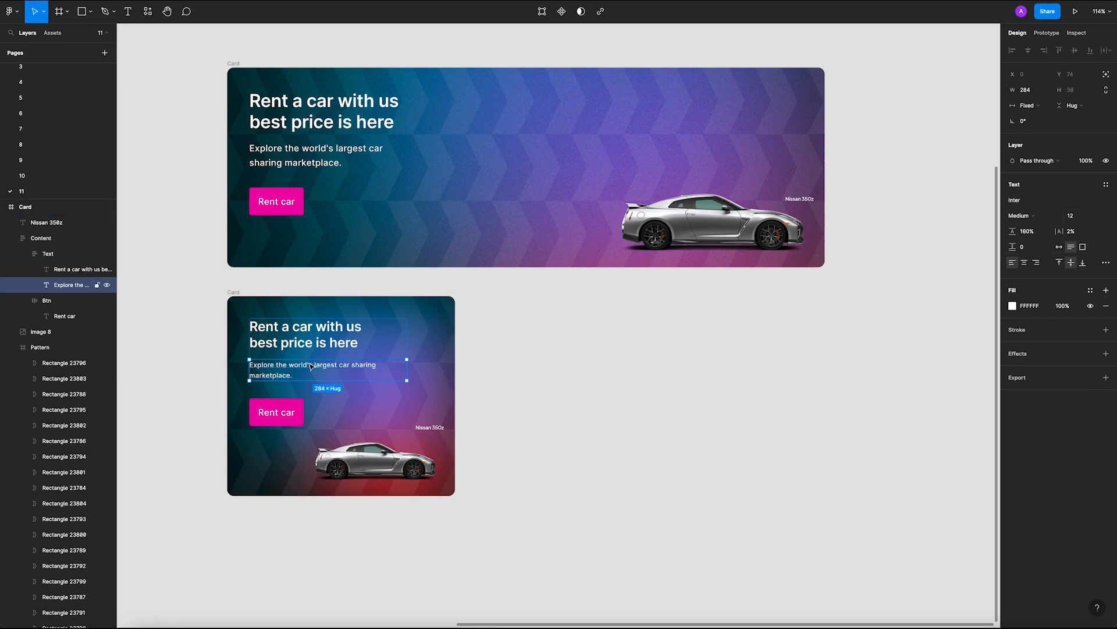
click(457, 344)
Step: Set the auto layout spacing between the heading and description in the smaller card to 12
double_click(389, 342)
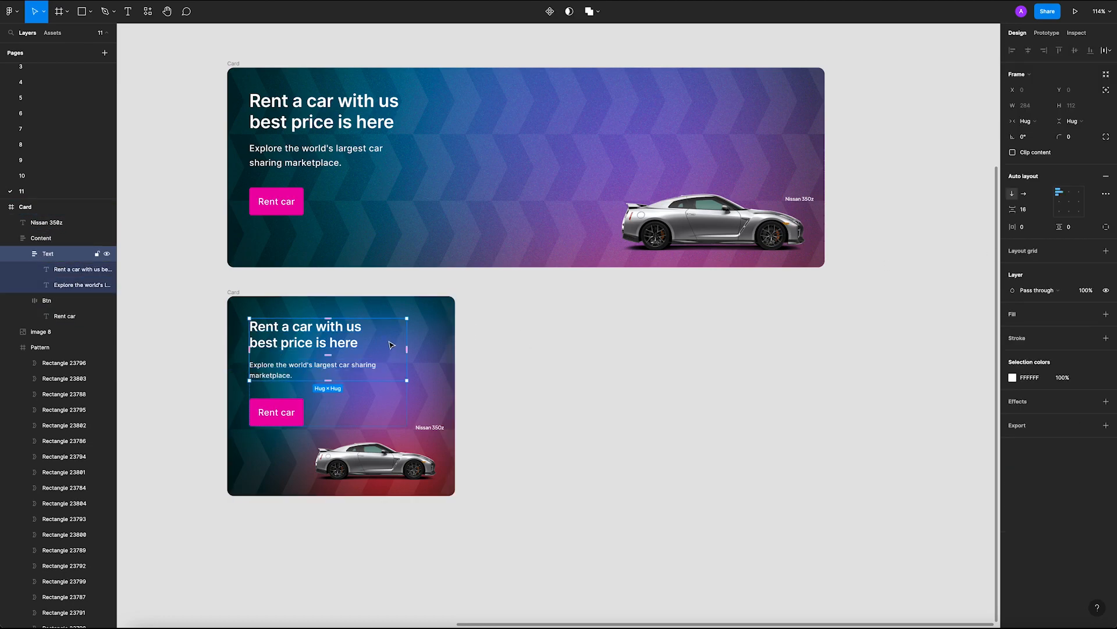
click(1034, 213)
text(12)
key(Return)
Step: Set the Content frame's auto layout spacing between the text block and the button to 16
key(Escape)
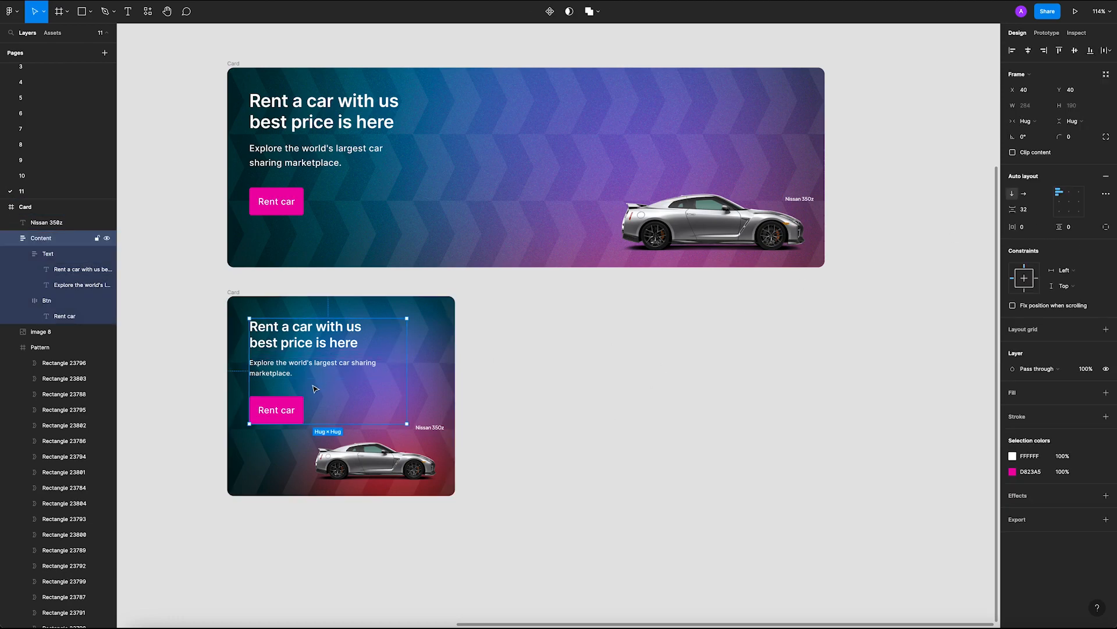
click(1029, 210)
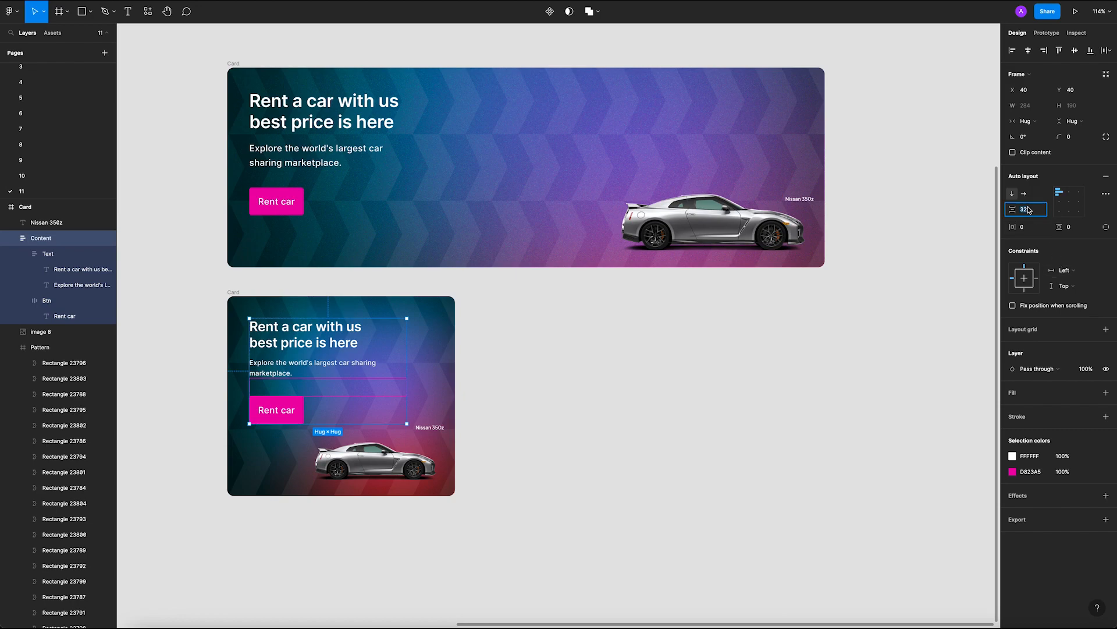
text(24)
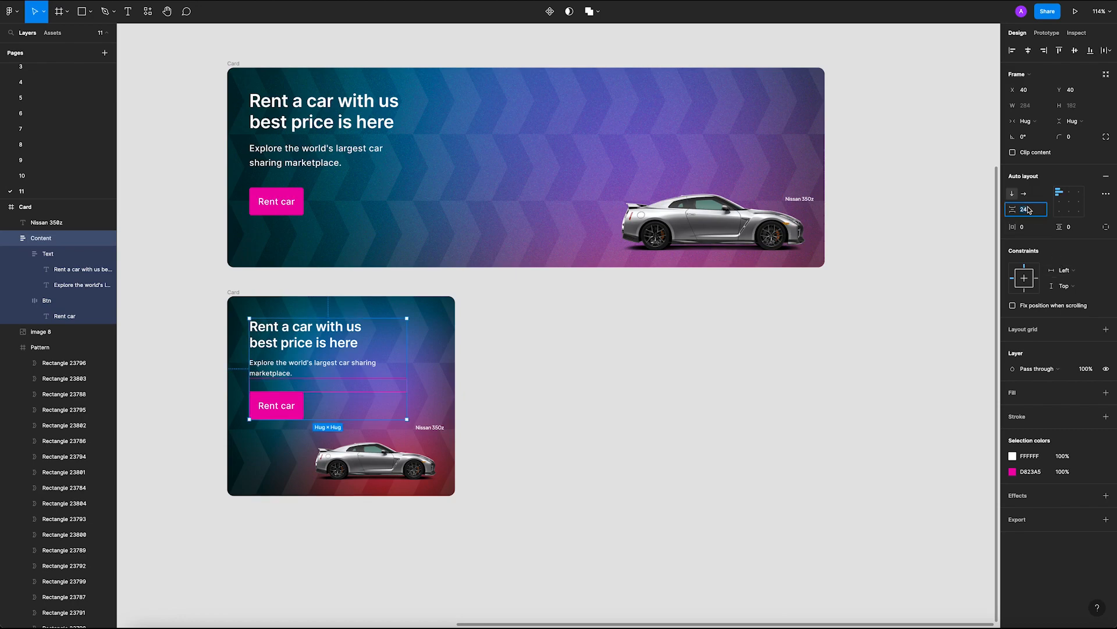
text(16)
key(Return)
click(738, 408)
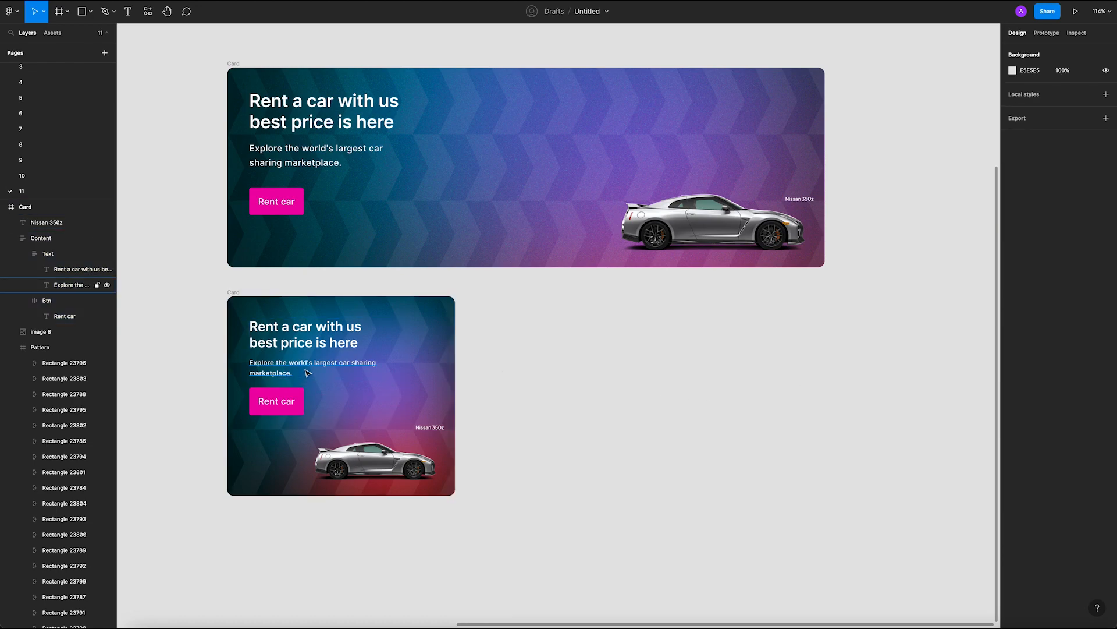
Step: Set the smaller card's button padding to 8 vertically and 12 horizontally
click(302, 396)
click(1074, 231)
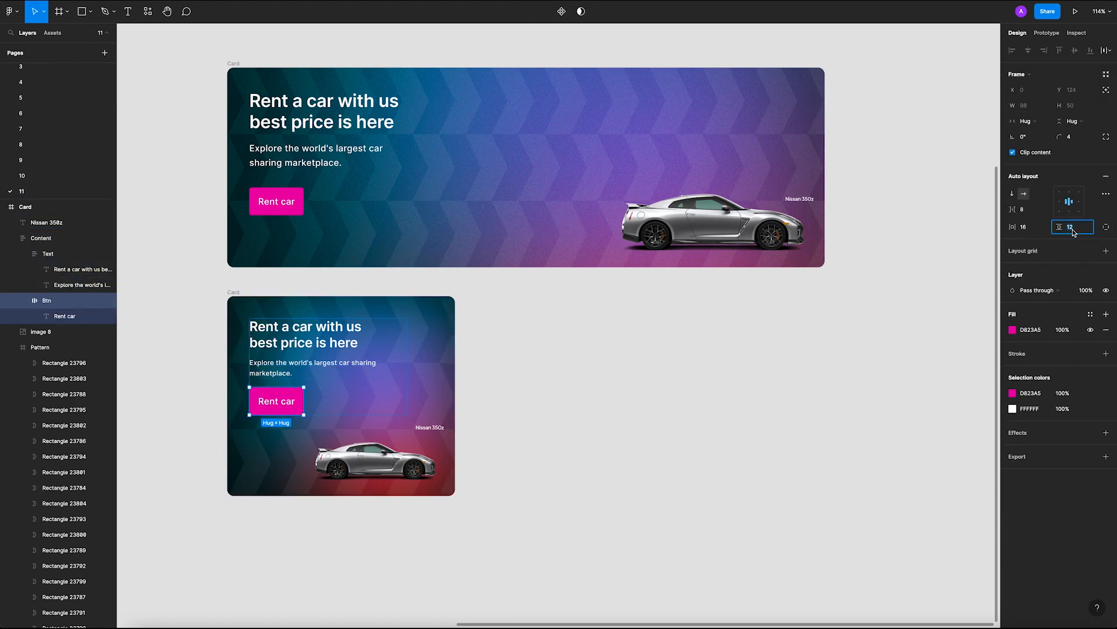
text(8)
key(Return)
click(1027, 229)
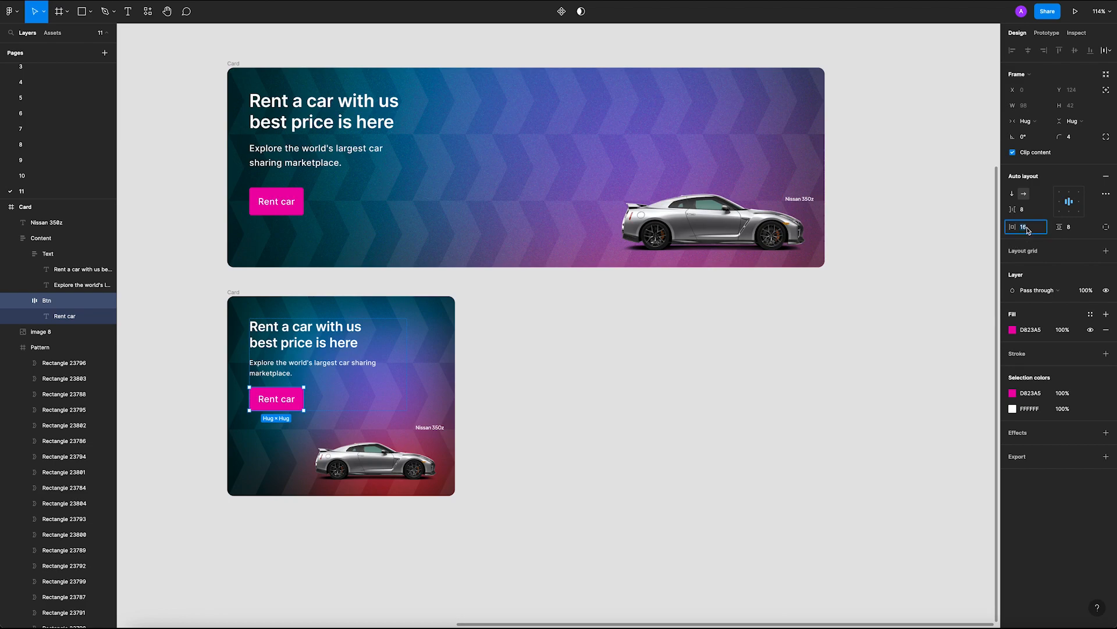
text(12)
key(Return)
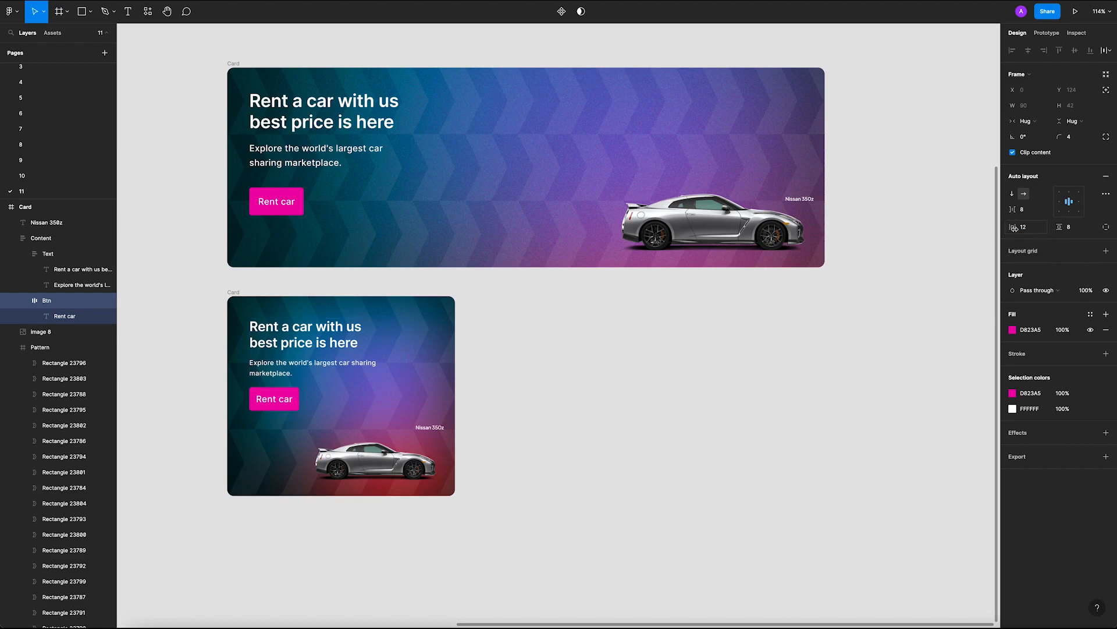
click(594, 395)
Step: Set the font size of the smaller card's "Rent car" button label to 14
click(65, 316)
click(1074, 216)
text(14)
key(Return)
click(542, 398)
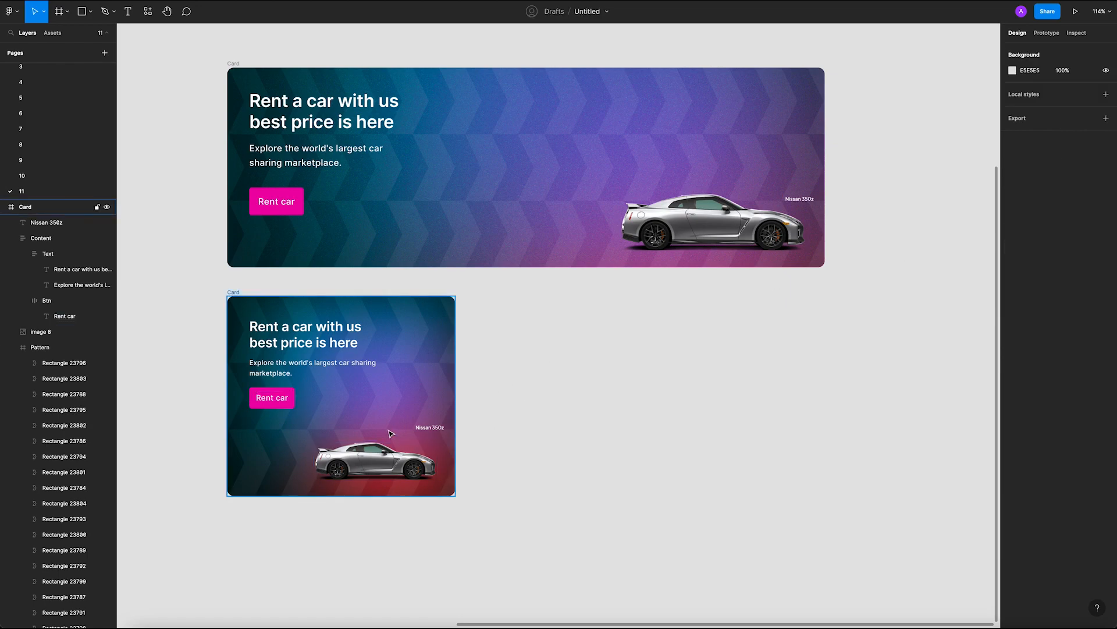
Step: Narrow the smaller Card to 340 wide by moving its right edge inward
click(233, 292)
drag(455, 361, 418, 358)
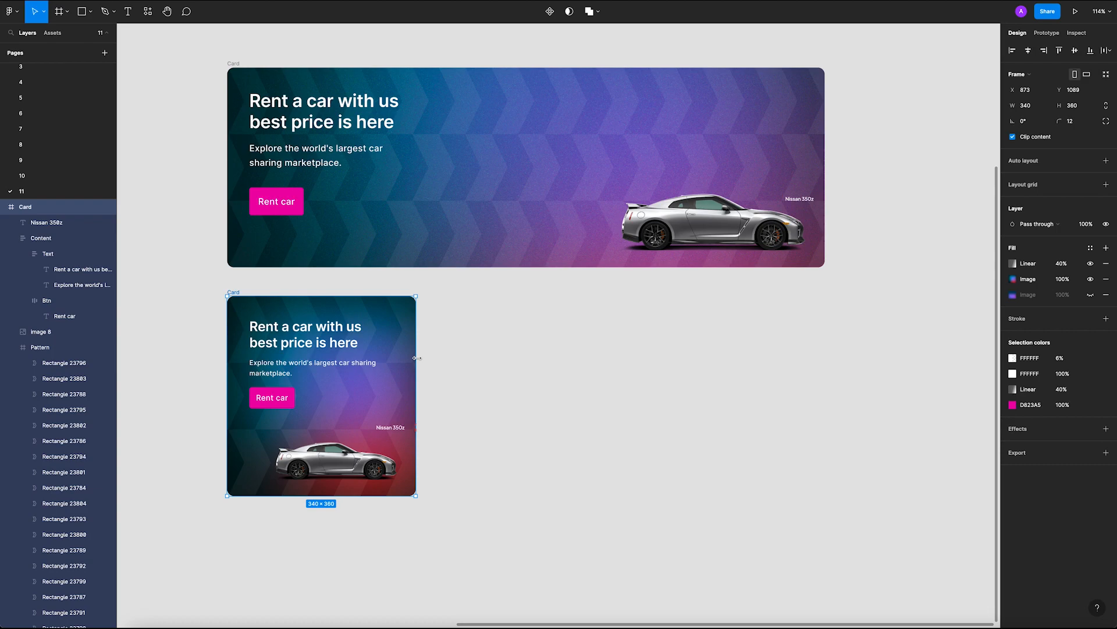
click(420, 358)
Step: Enlarge the car image in the smaller card toward the left so it spans most of the card's width
click(349, 468)
mouse_move(371, 468)
mouse_down()
mouse_move(346, 465)
mouse_move(402, 435)
mouse_move(370, 469)
mouse_up()
click(473, 481)
click(493, 449)
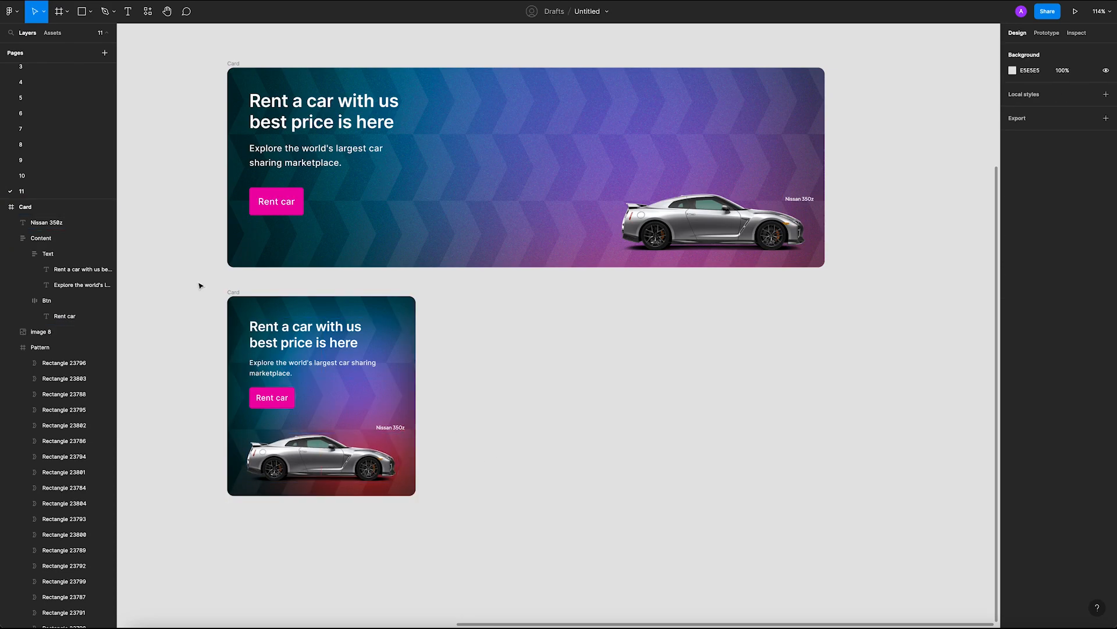
Step: Move the smaller Card straight down to leave a large gap below the wide Card
ctrl+scroll(445, 322, down, 2)
scroll(522, 362, up, 2)
drag(258, 341, 259, 448)
scroll(449, 299, down, 4)
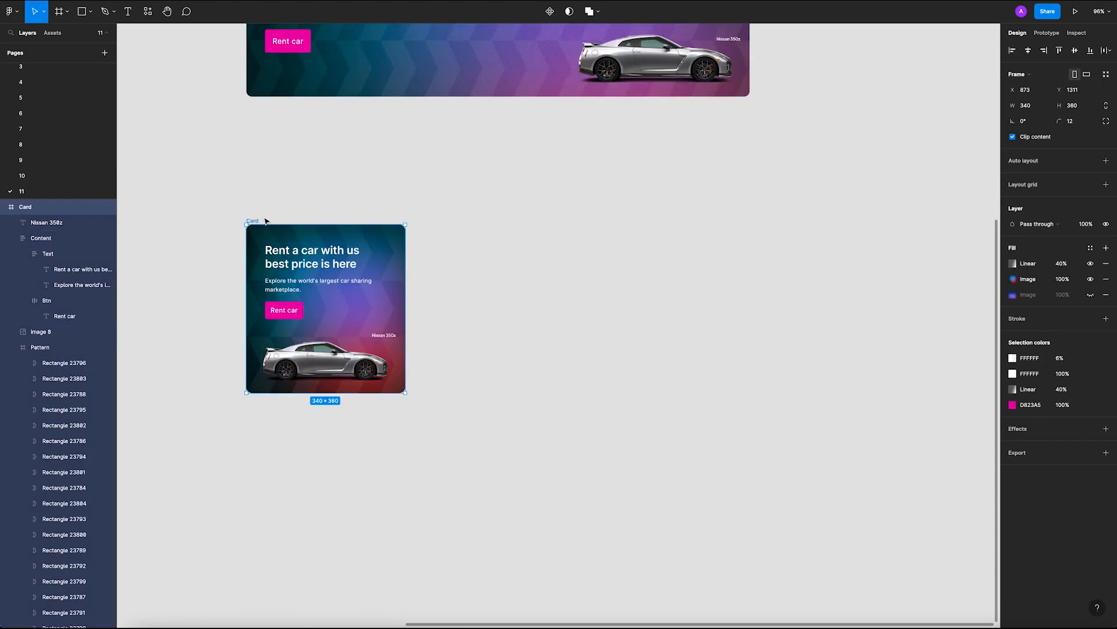
drag(259, 221, 261, 246)
click(297, 220)
scroll(297, 219, up, 2)
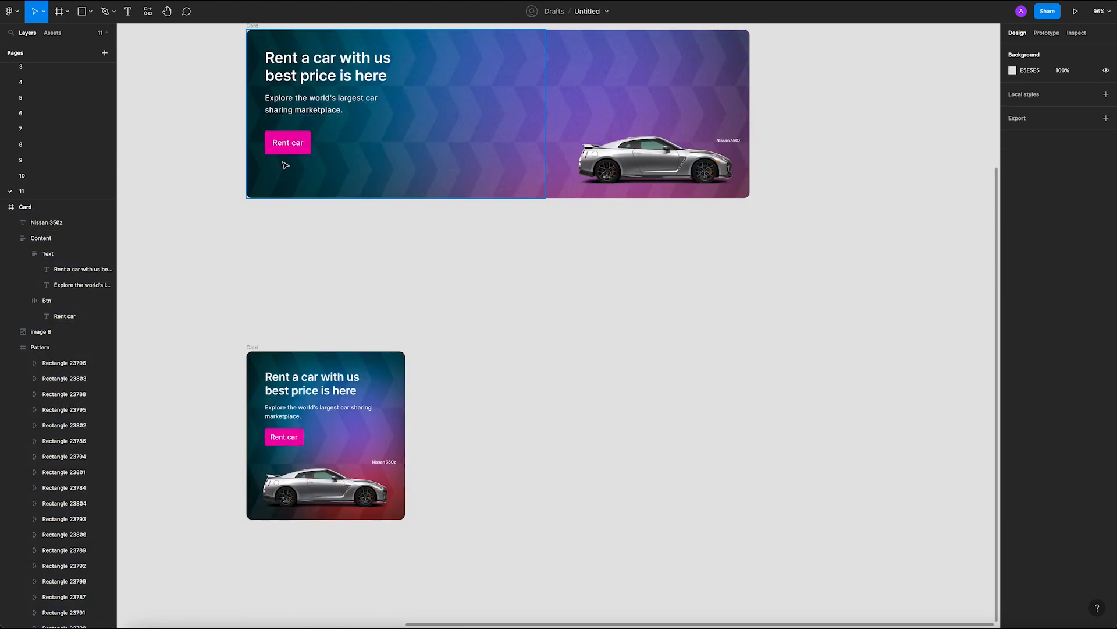
scroll(286, 166, up, 3)
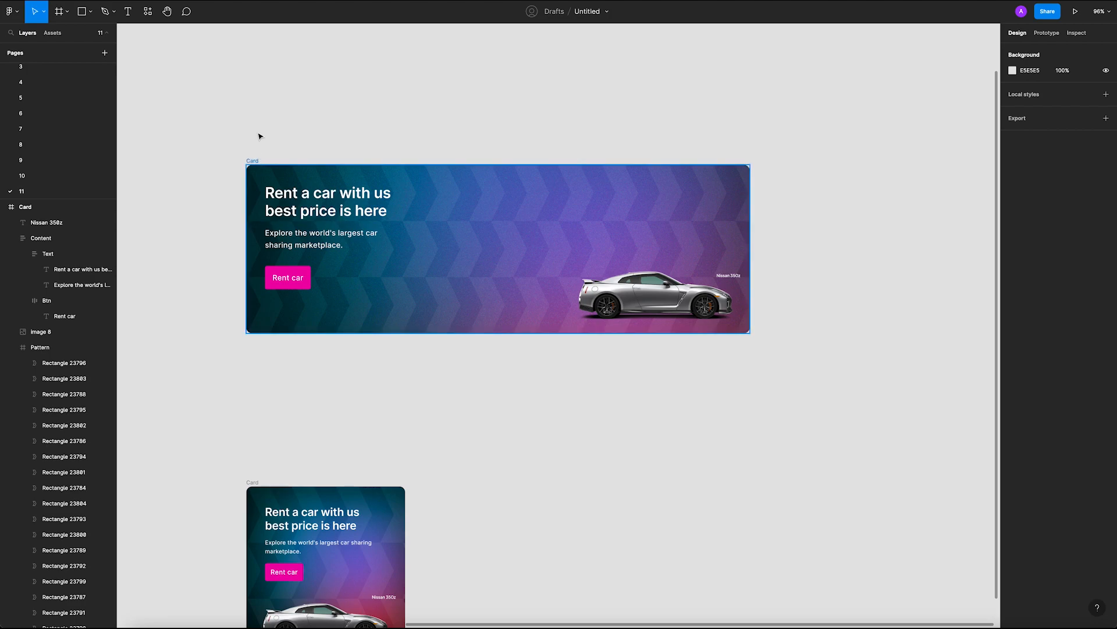
Step: Move the wide Card up to Y 557 and set its width to 1440
drag(256, 161, 257, 105)
click(1031, 104)
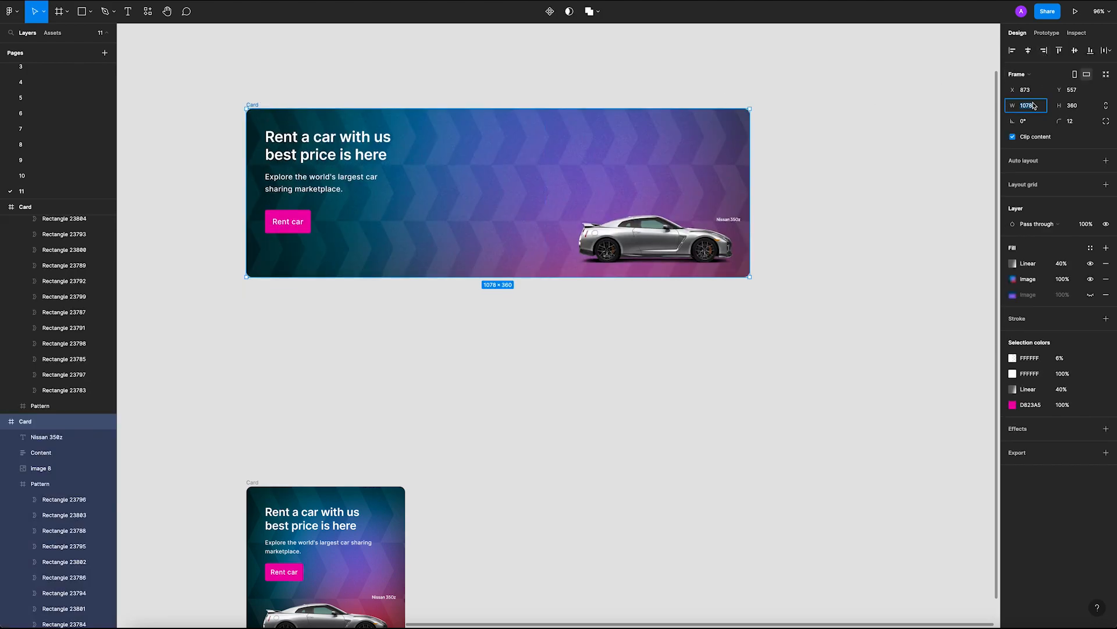
text(1)
key(Return)
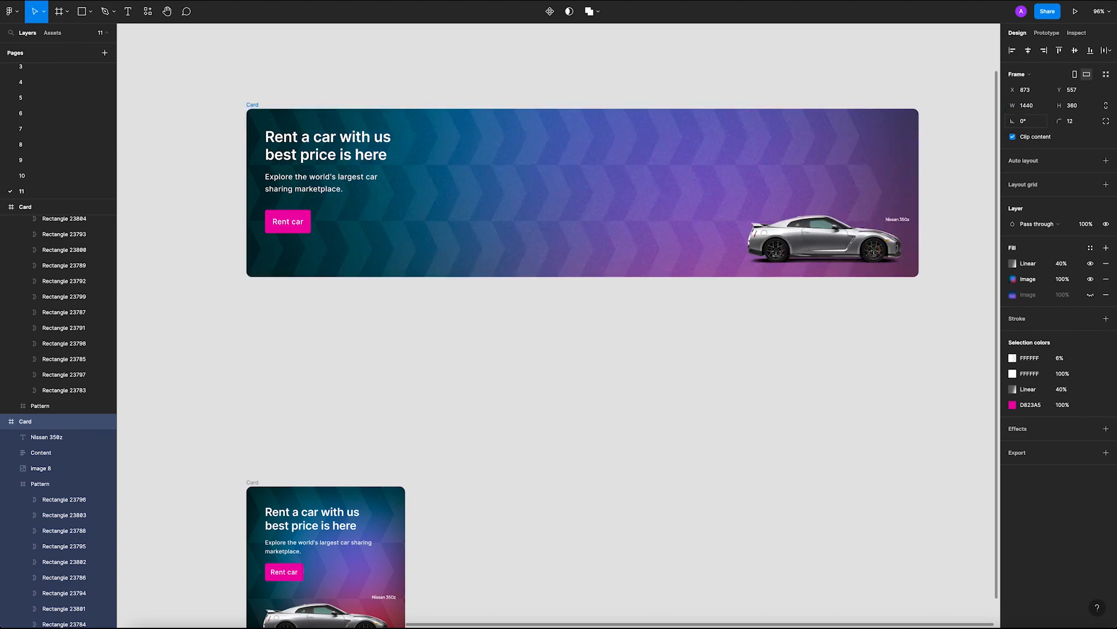
click(813, 344)
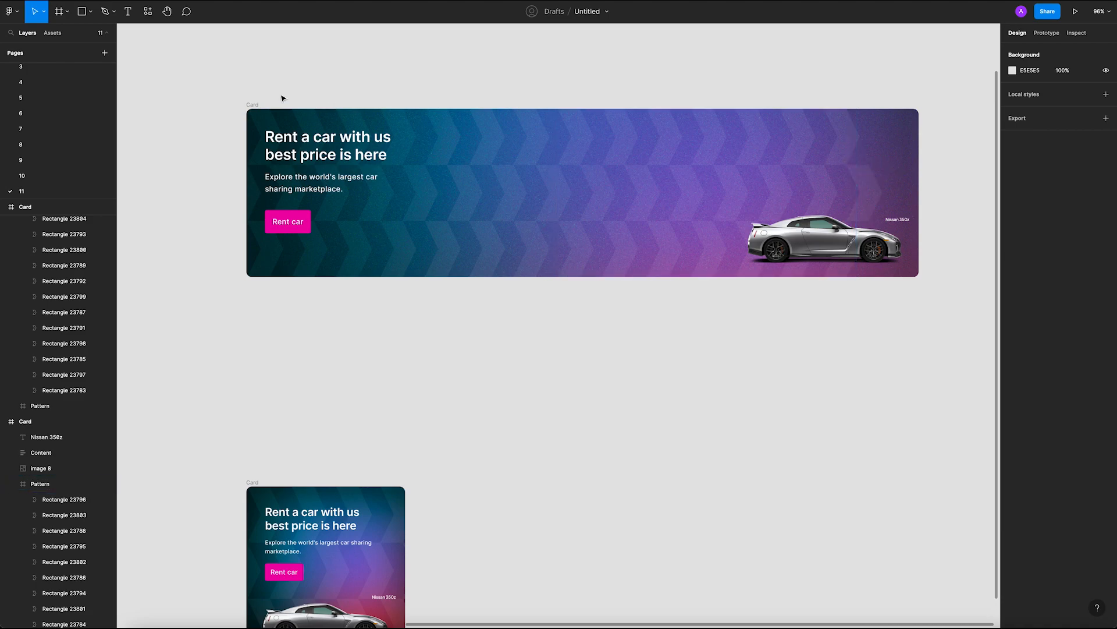
Step: Set the wide Card's width to 1120
click(260, 108)
click(1033, 105)
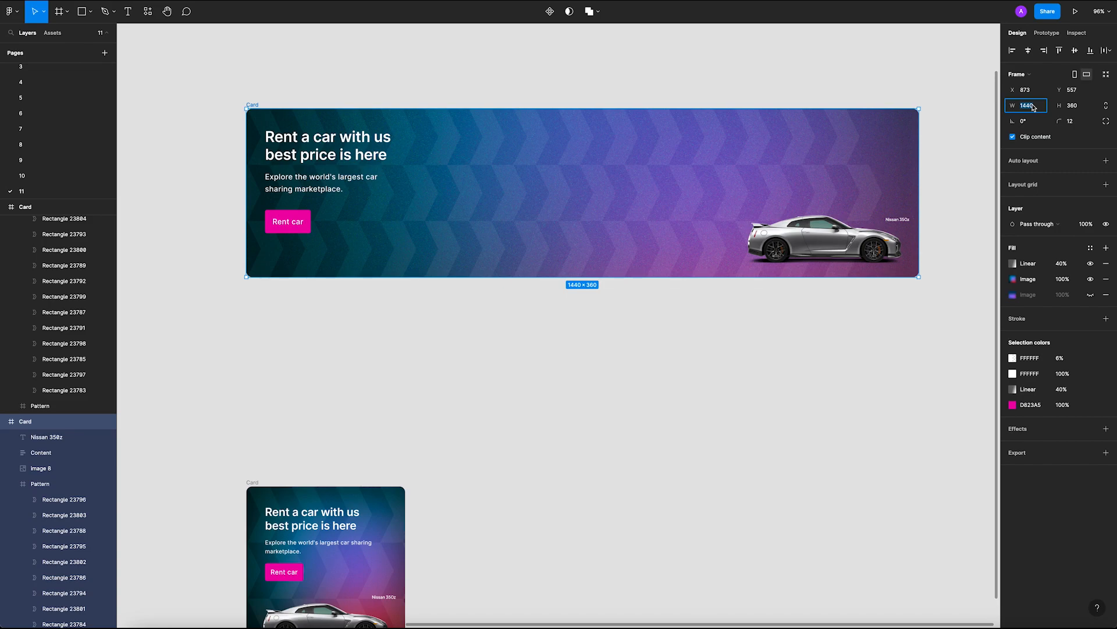
text(1120)
key(Return)
click(669, 401)
Step: Duplicate the wide Card directly below itself, in the gap above the smaller card
scroll(661, 392, down, 2)
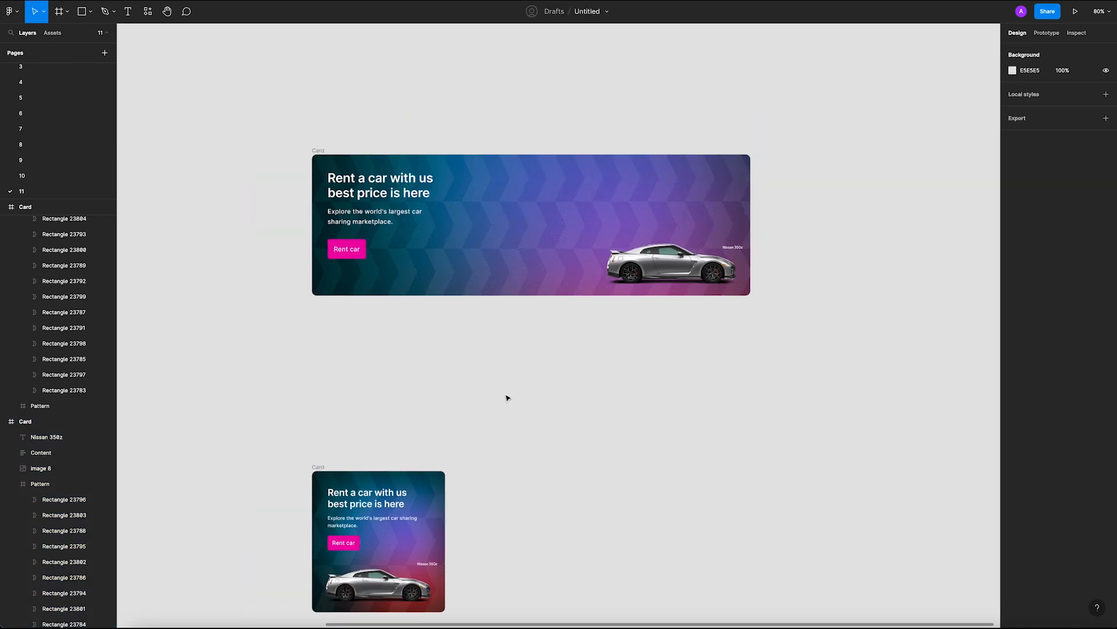
click(318, 151)
drag(317, 151, 333, 306)
click(677, 372)
Step: Try scaling the car image in the upper wide card by 1.2x from its center, and undo it
click(684, 265)
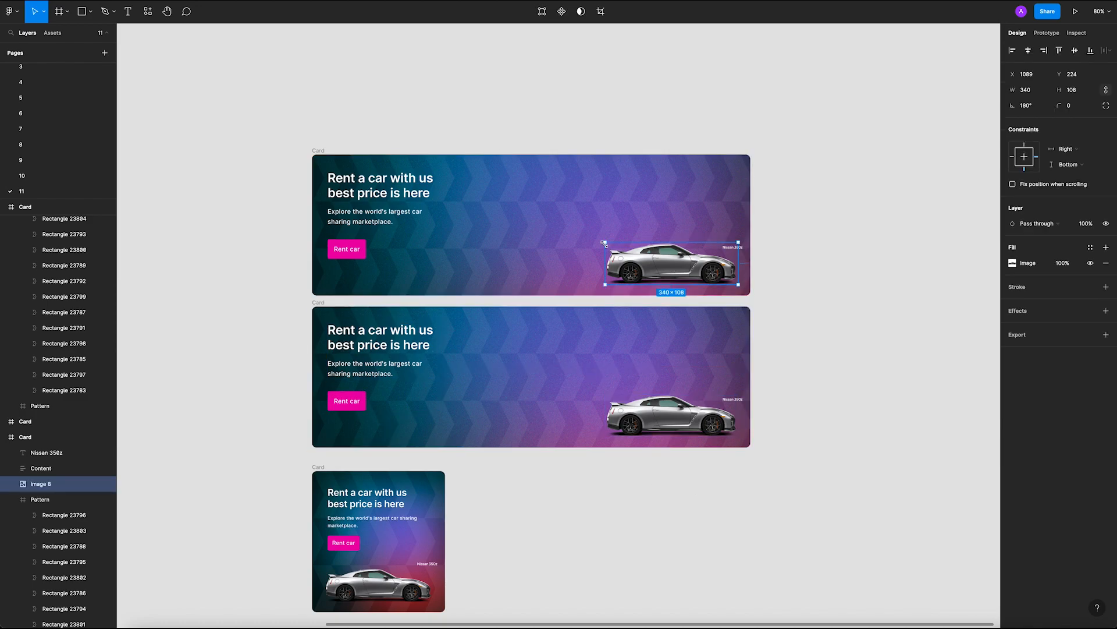
key(k)
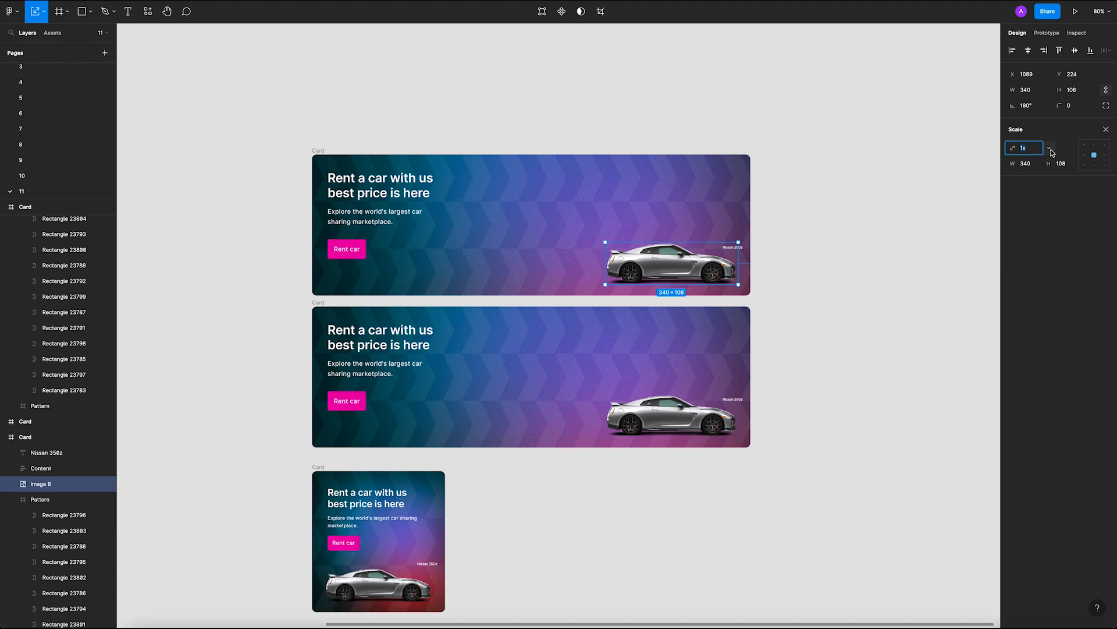
click(1032, 153)
key(Return)
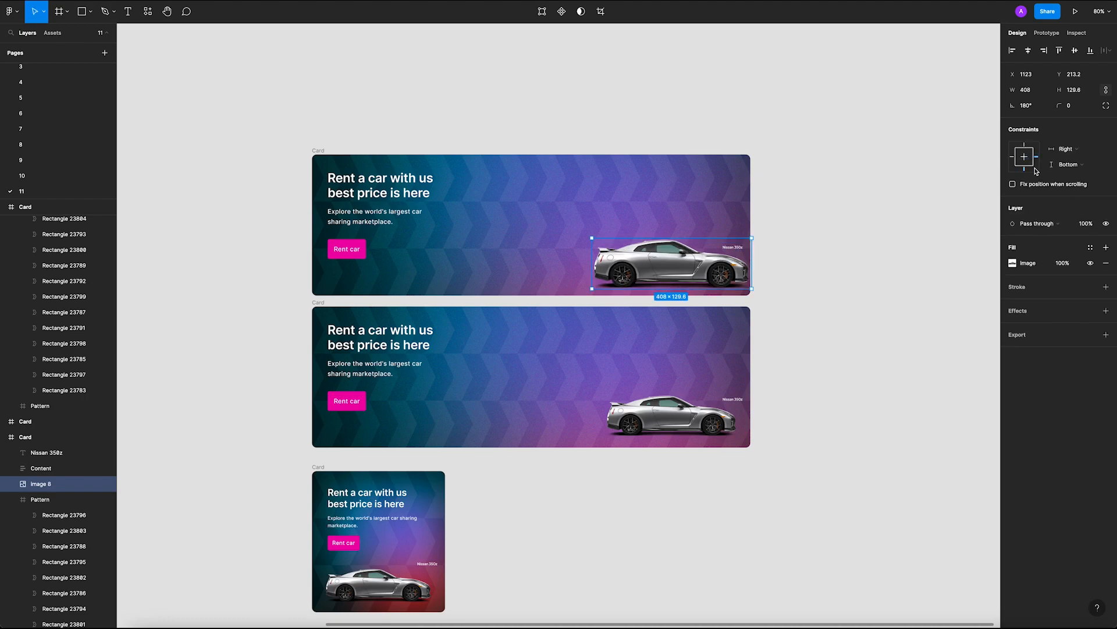
key(ctrl+z)
click(886, 229)
key(ctrl+z)
click(838, 240)
key(ctrl+z)
key(ctrl+z)
click(726, 271)
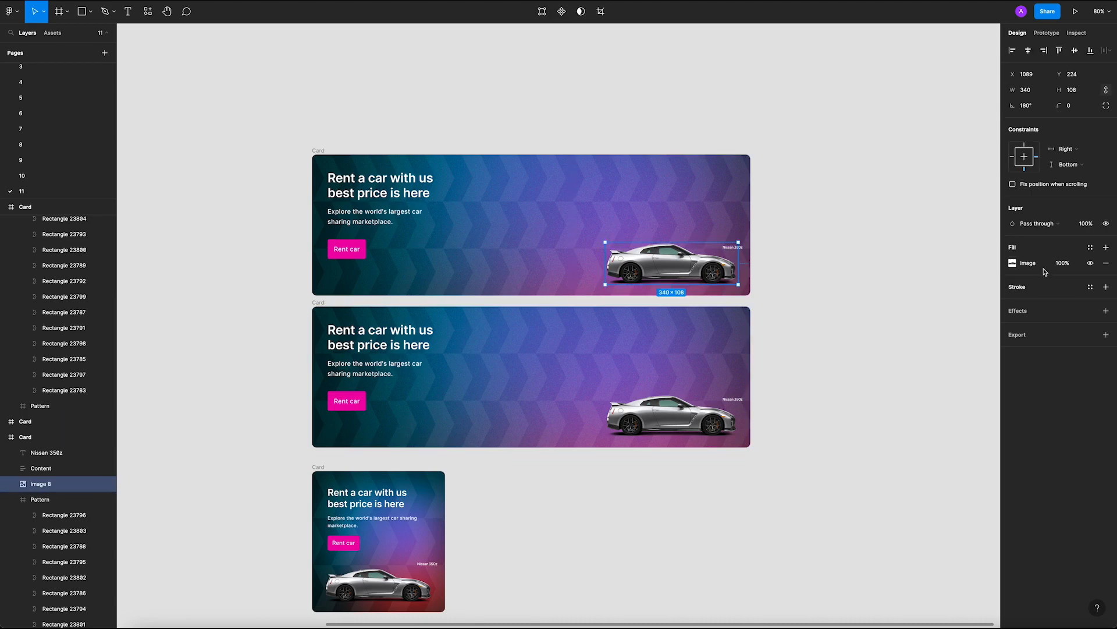
Step: Scale the car image in the upper wide card by 1.2x with the lower-right corner as the anchor
click(827, 276)
click(731, 265)
click(794, 269)
click(682, 266)
key(k)
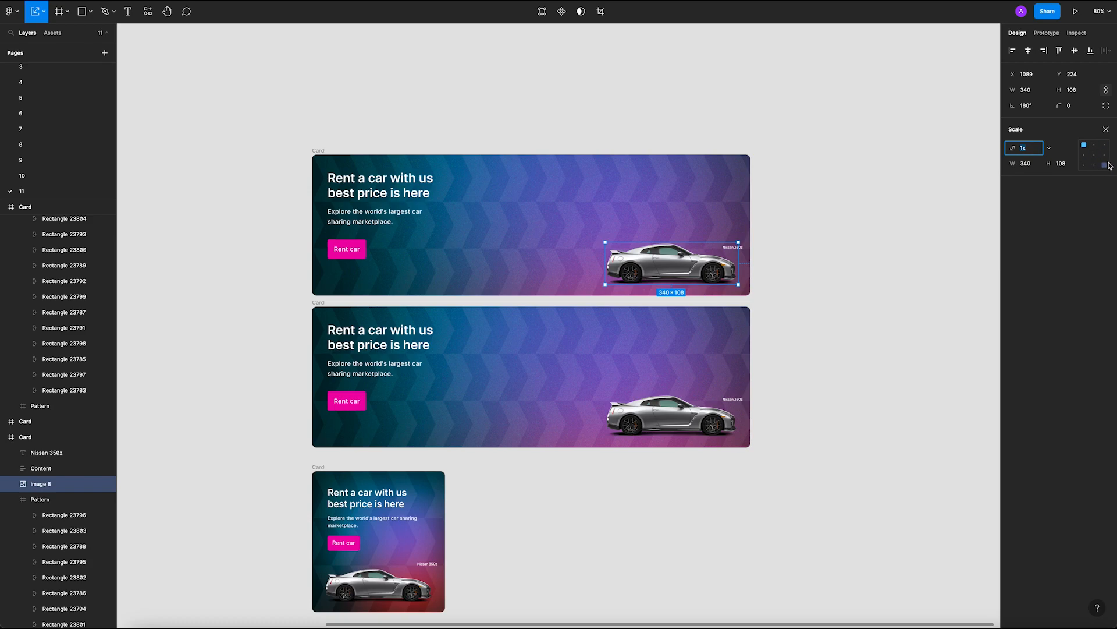
click(1105, 165)
text(1.2)
key(Return)
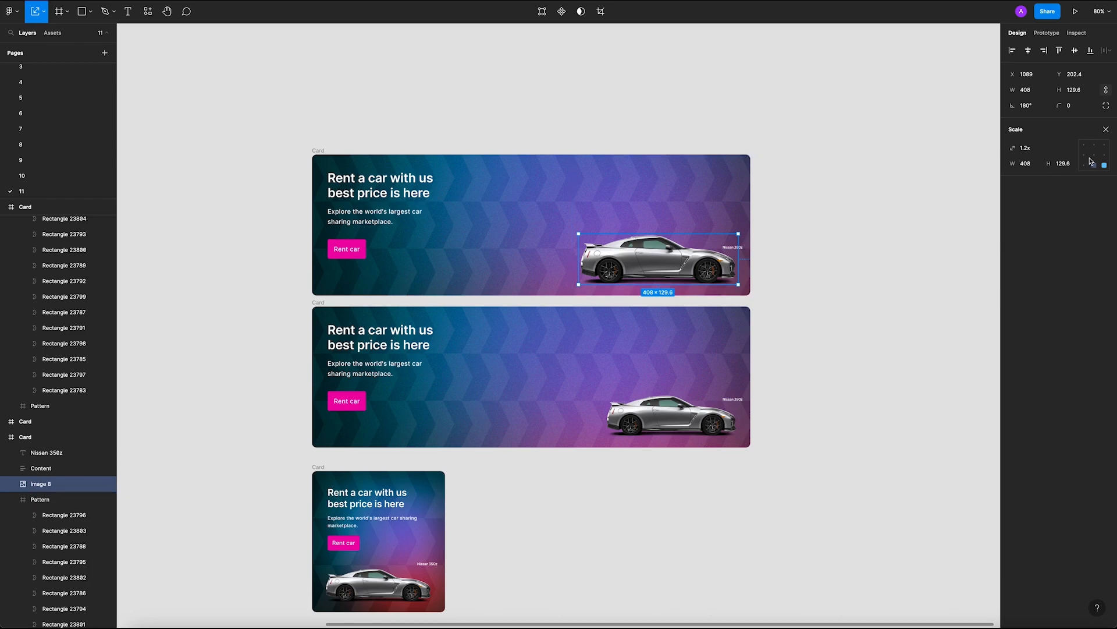
click(1037, 152)
key(Return)
click(1037, 150)
text(1)
key(Return)
key(Escape)
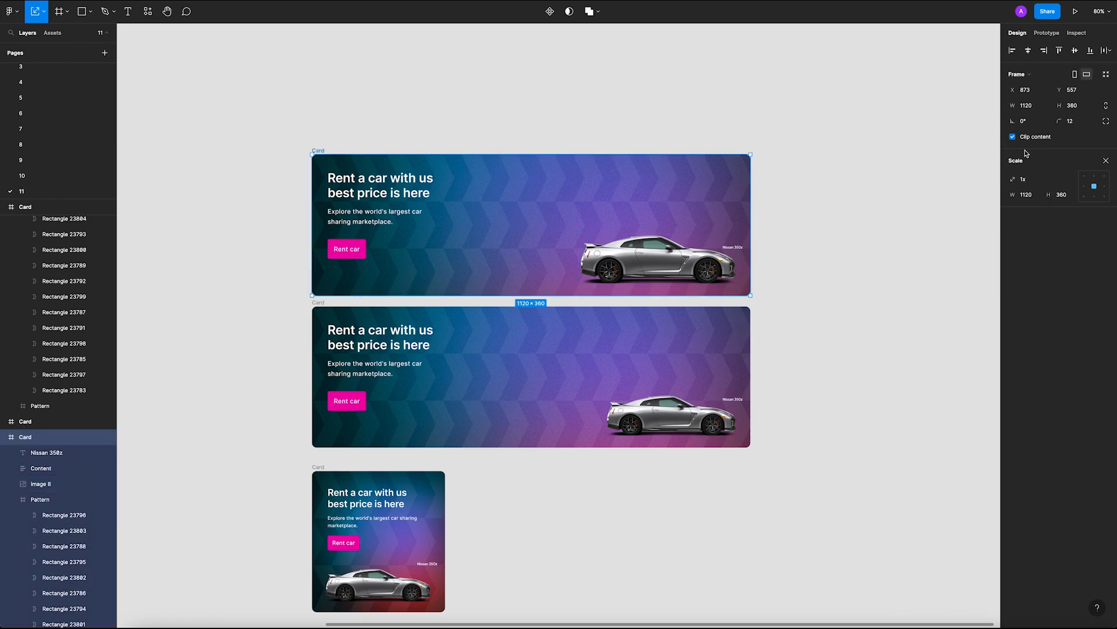
key(Escape)
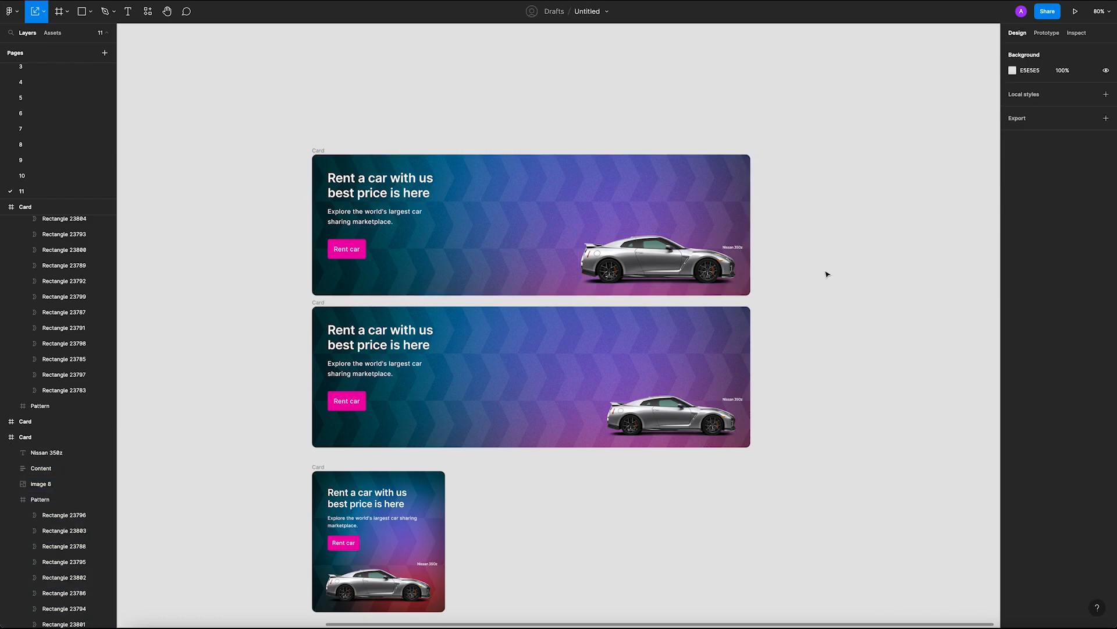
click(665, 271)
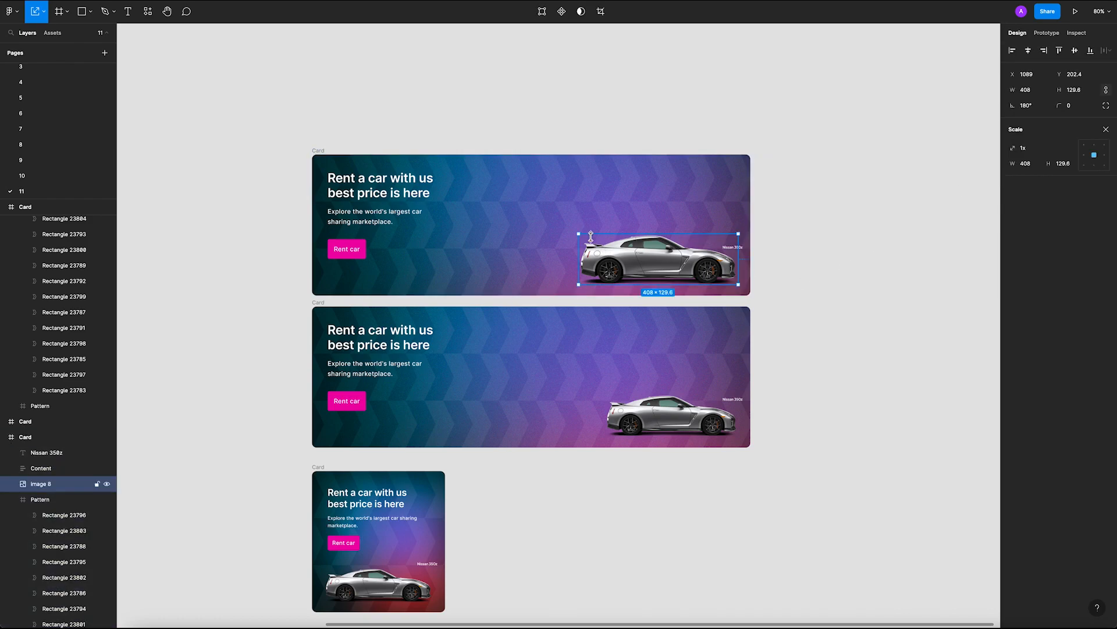
click(764, 246)
click(367, 248)
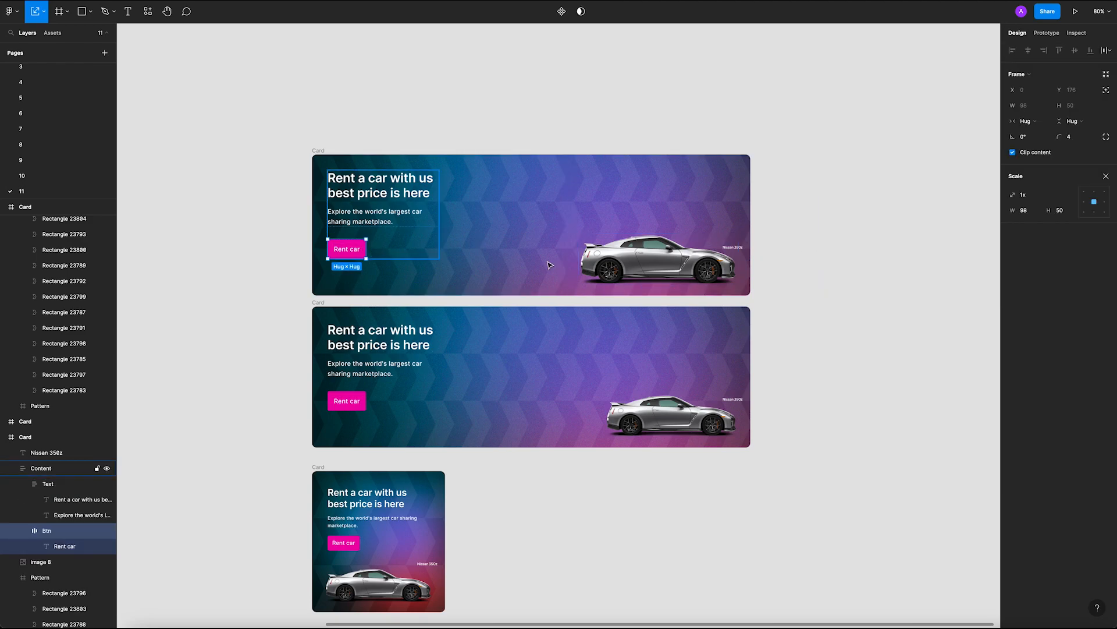
Step: Set the horizontal padding of the Rent car button in the upper Card to 24
click(1105, 176)
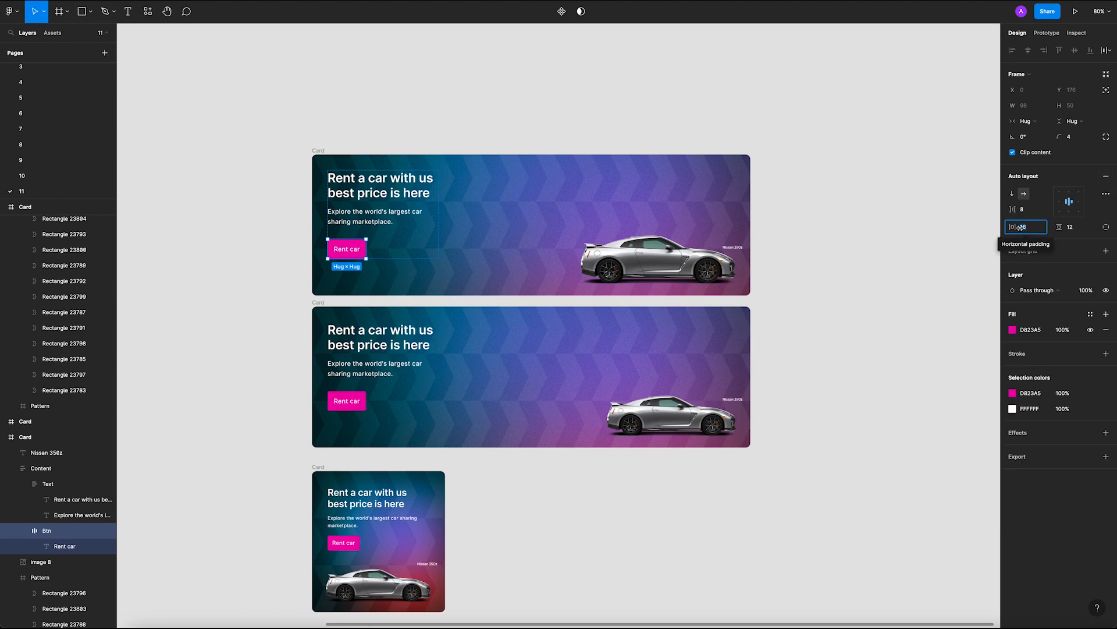
text(24)
key(Return)
click(1076, 230)
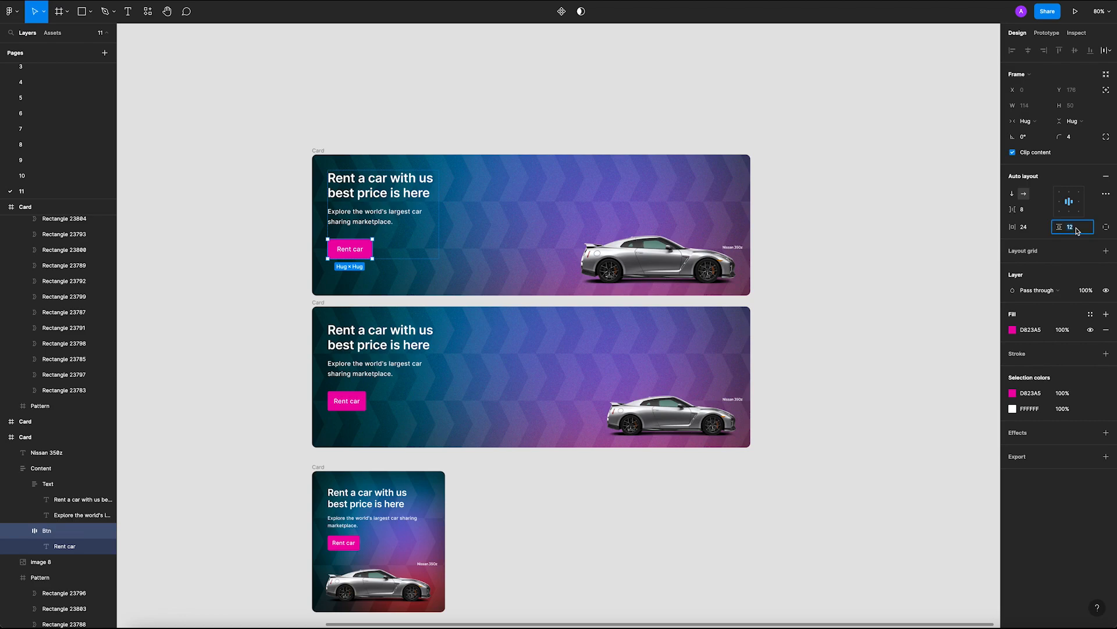
click(862, 397)
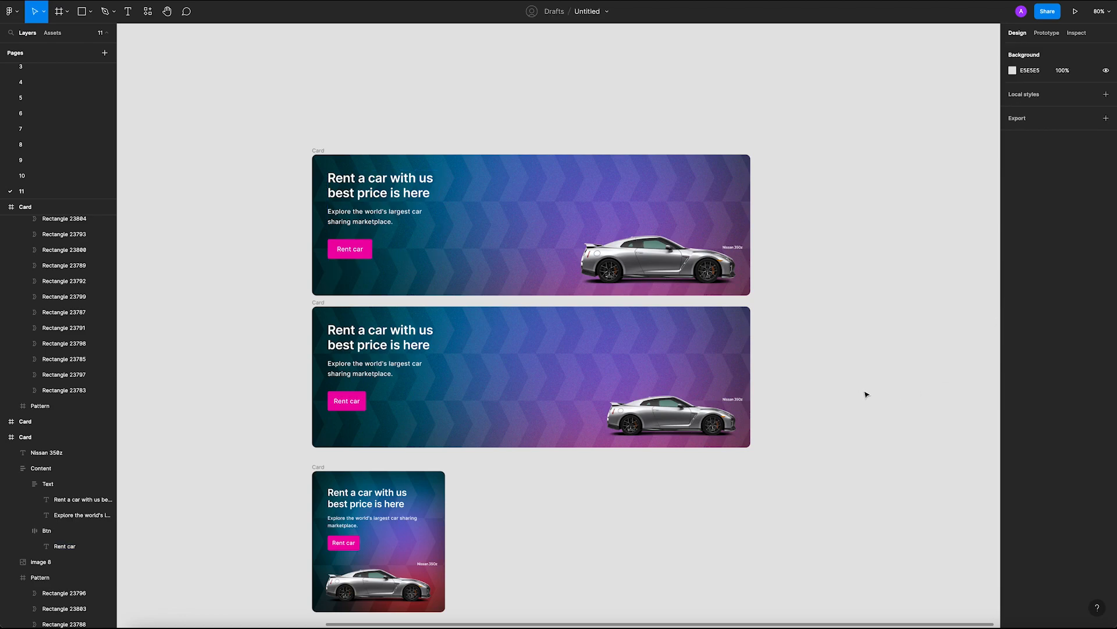
Step: Narrow the middle Card and set its width to 768
click(319, 302)
drag(749, 340, 668, 344)
click(859, 330)
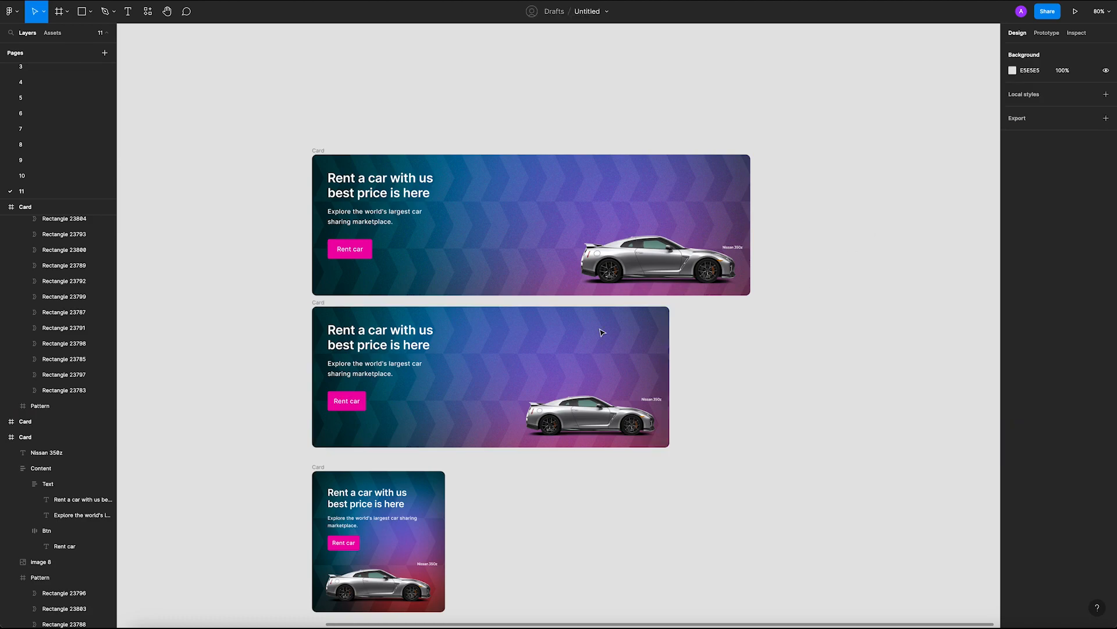
click(345, 308)
click(1037, 108)
text(76)
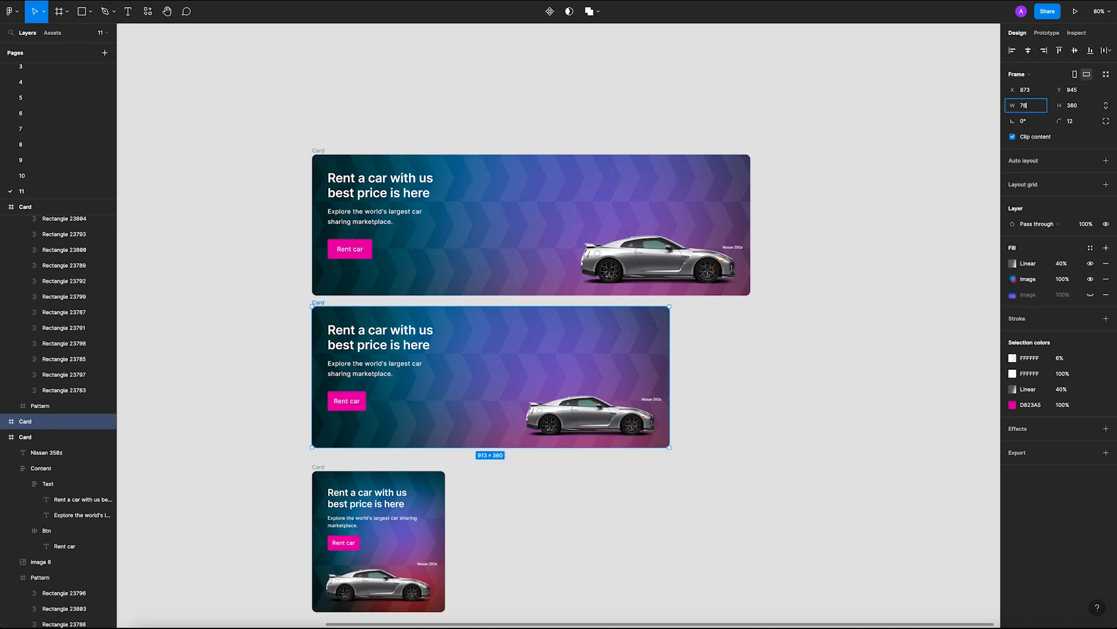
text(8)
key(Return)
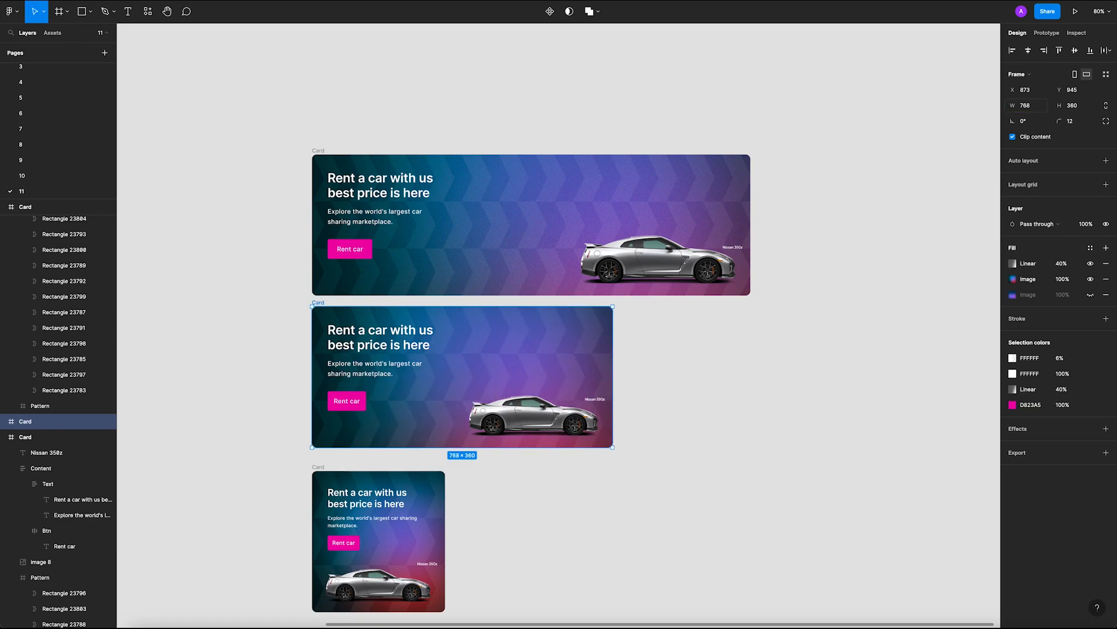
click(764, 352)
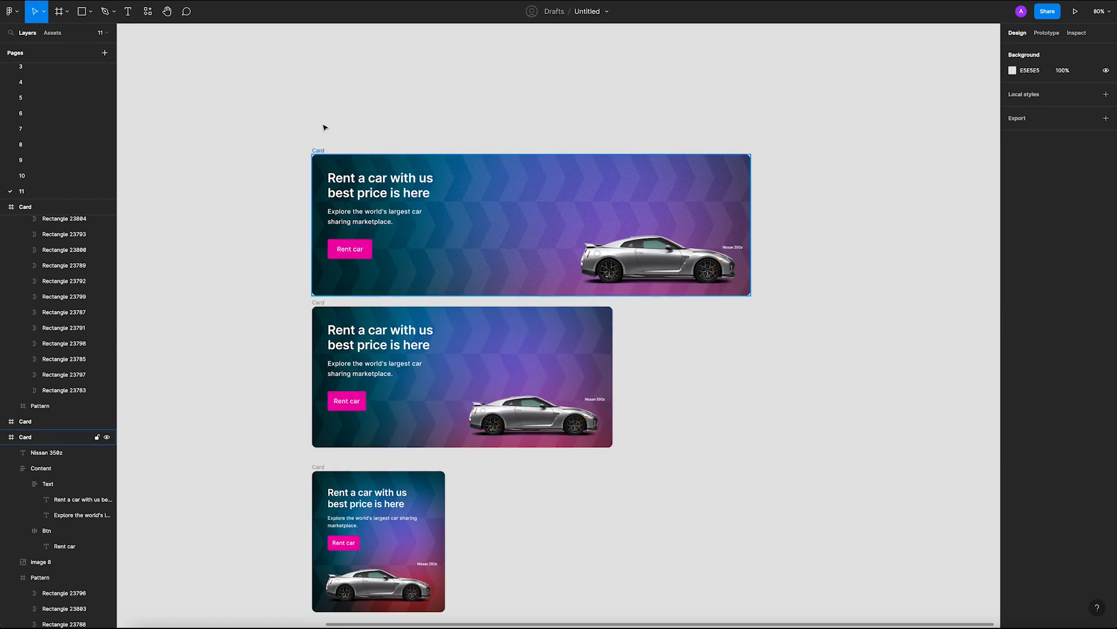
Step: Move the upper and middle Cards upward so the three stacked Cards have equal 82 px gaps
drag(326, 154, 326, 123)
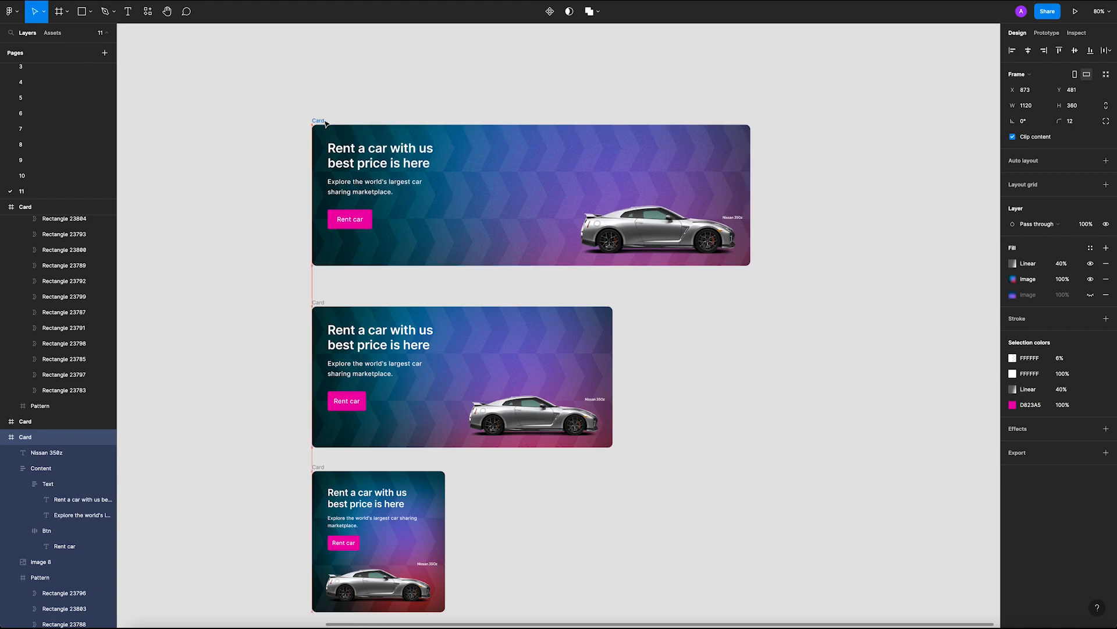
click(282, 247)
drag(319, 309, 319, 301)
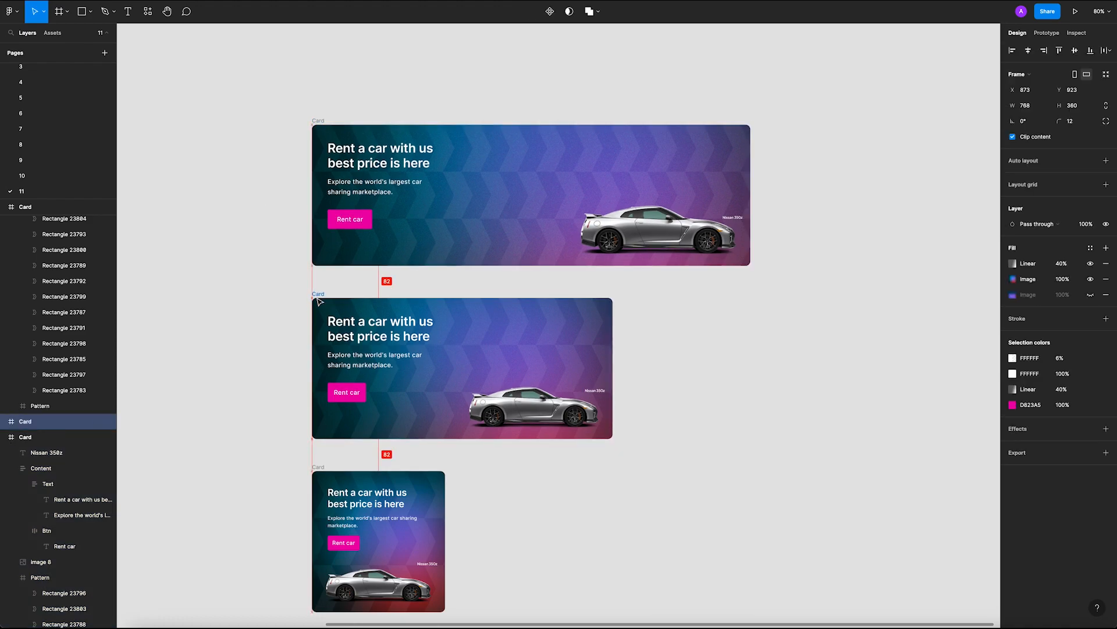
click(263, 451)
Step: Set the smallest Card's width to 335
scroll(269, 444, down, 3)
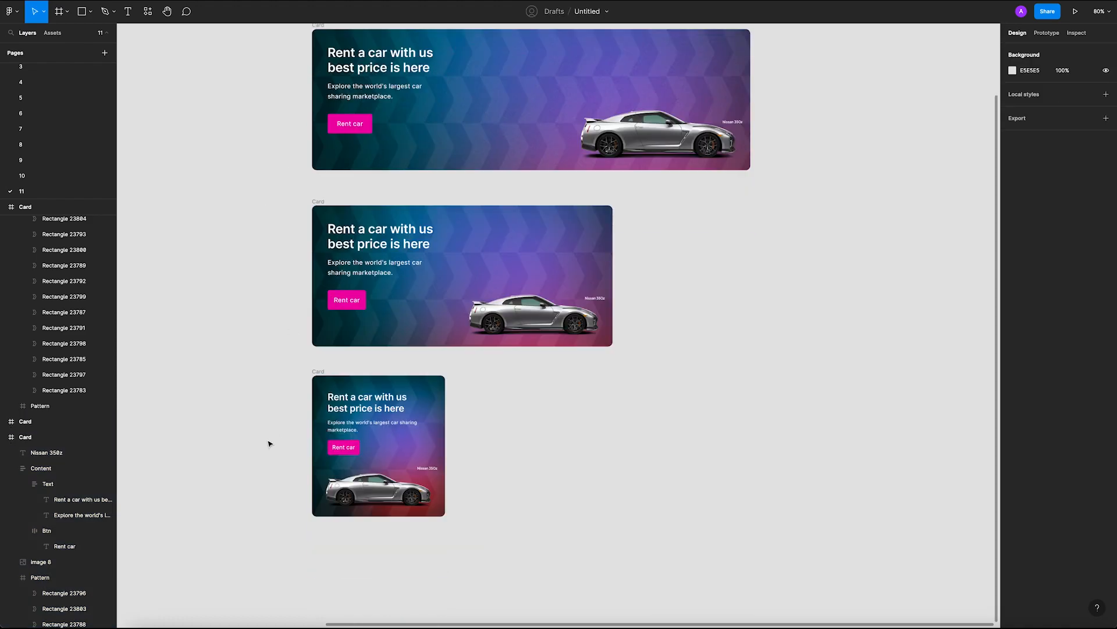
click(318, 371)
click(1025, 107)
key(Return)
click(483, 431)
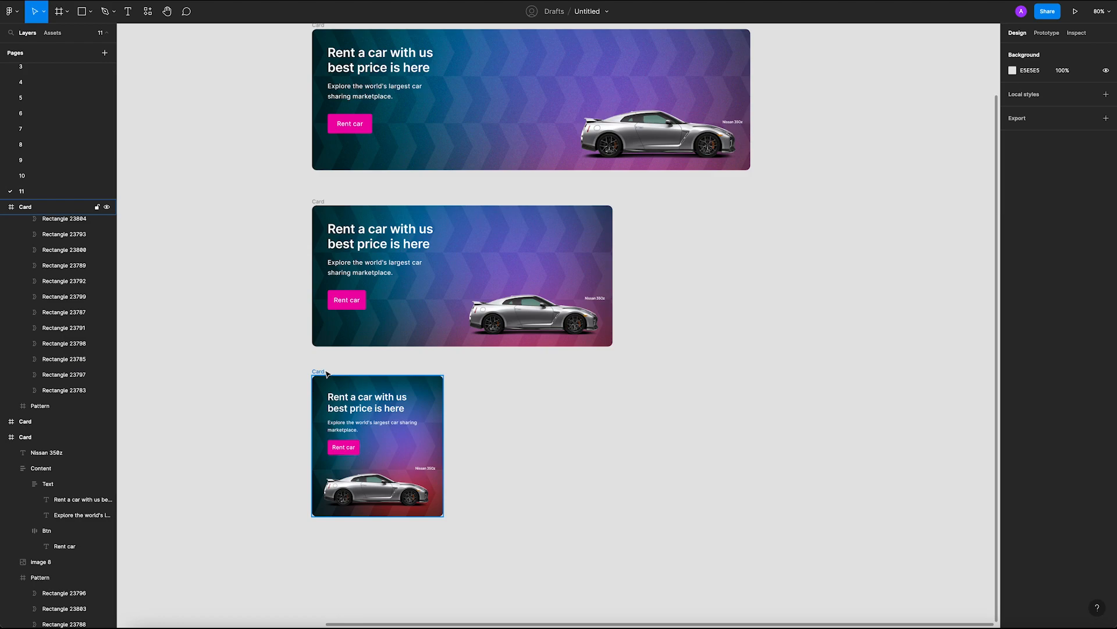
Step: Add an iPhone 13 mini frame and place it in the empty area beside the smaller Cards
click(326, 371)
scroll(525, 383, down, 1)
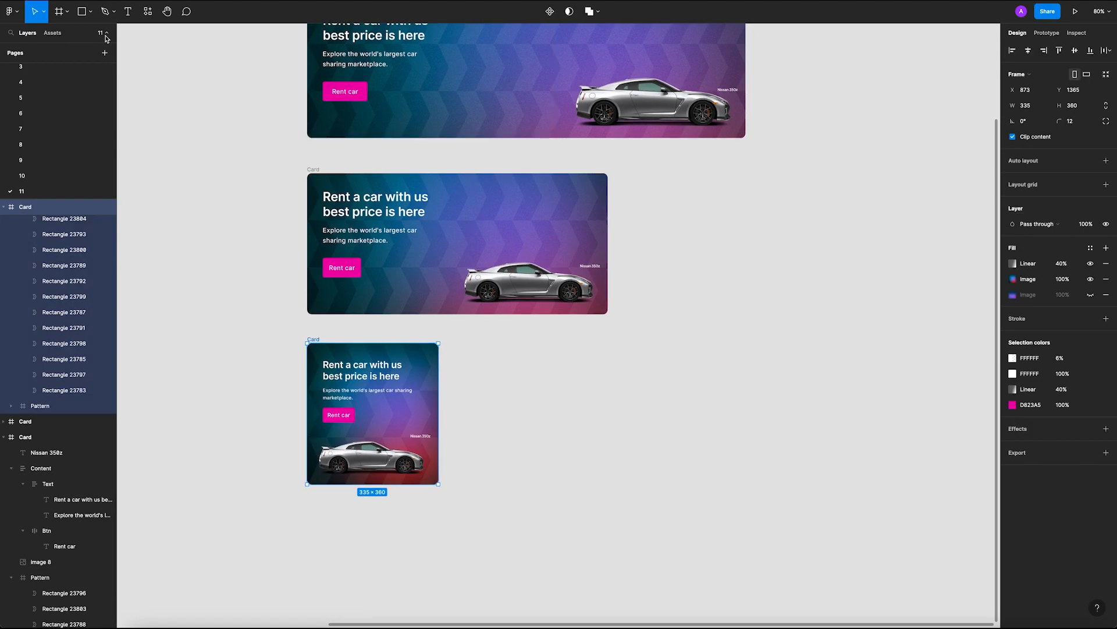
click(67, 12)
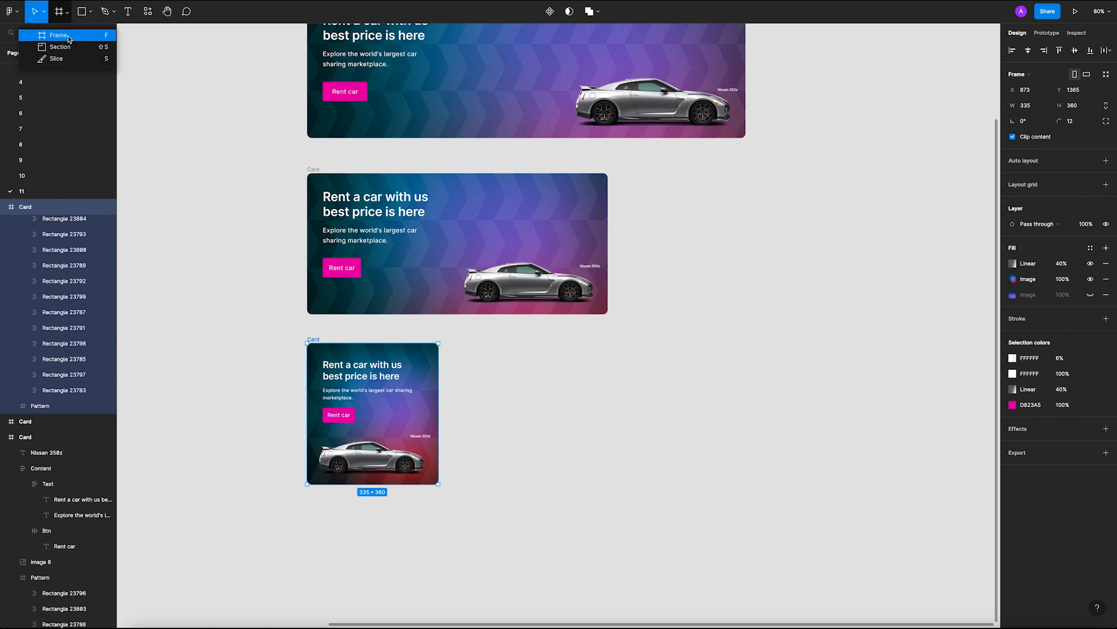
click(68, 39)
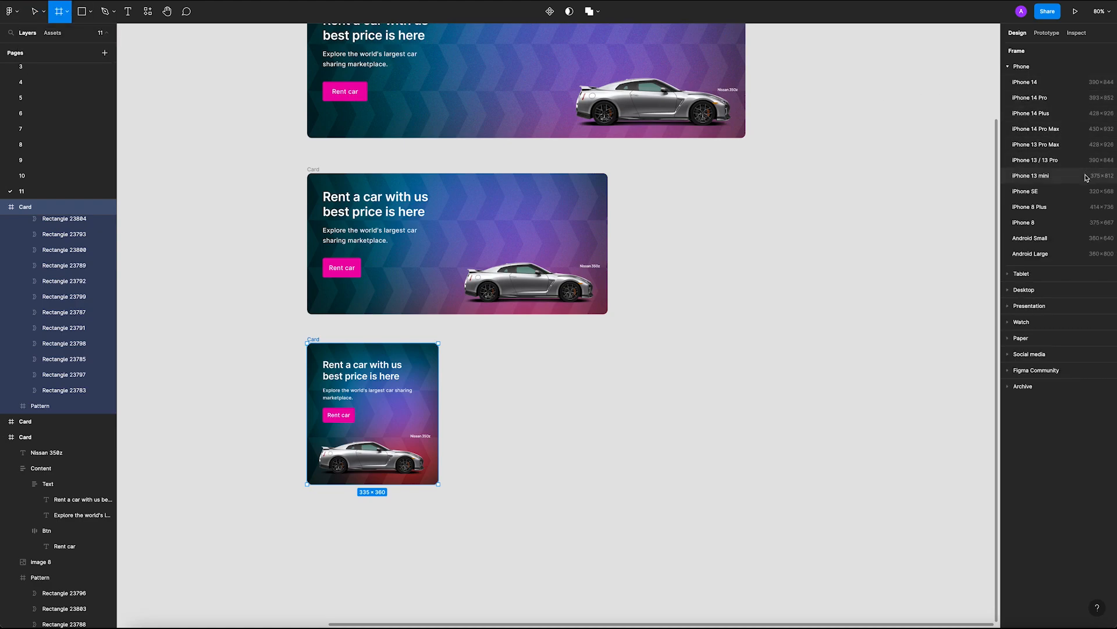
click(1085, 178)
drag(648, 166, 663, 240)
click(693, 219)
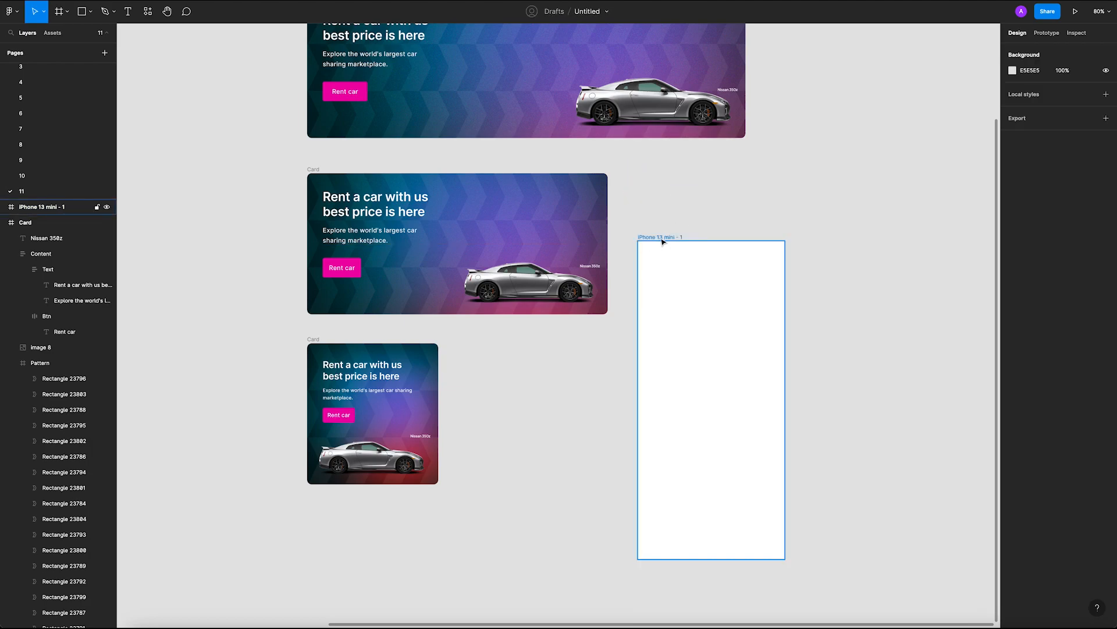
Step: Show the rulers and place a vertical guide about 21 px inside the phone frame's left edge
click(647, 255)
key(shift+r)
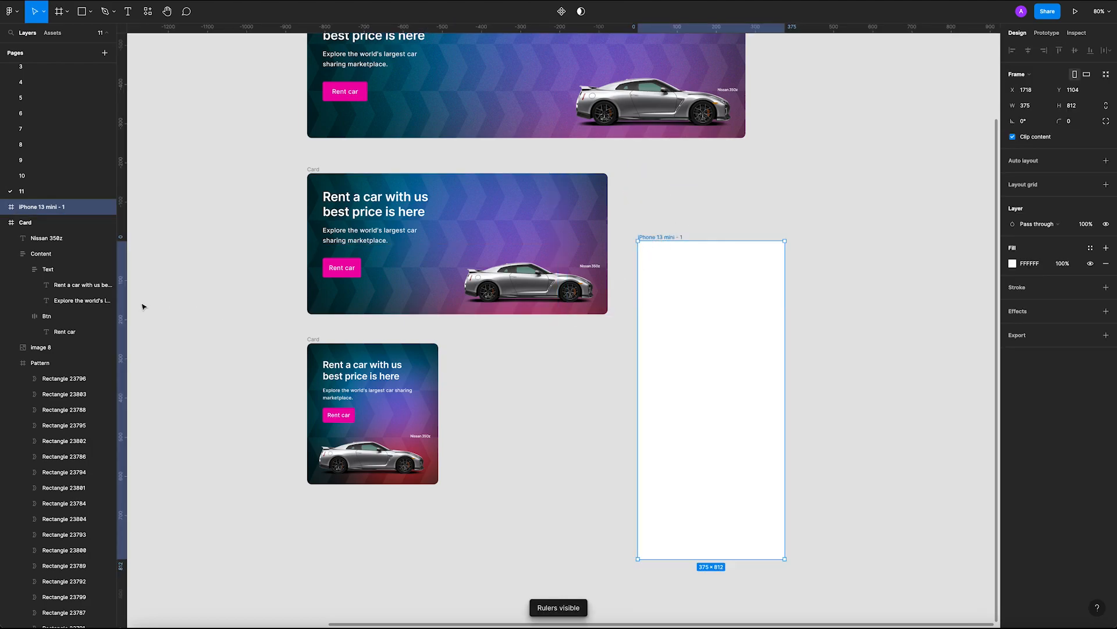
drag(123, 295, 649, 271)
scroll(646, 269, up, 10)
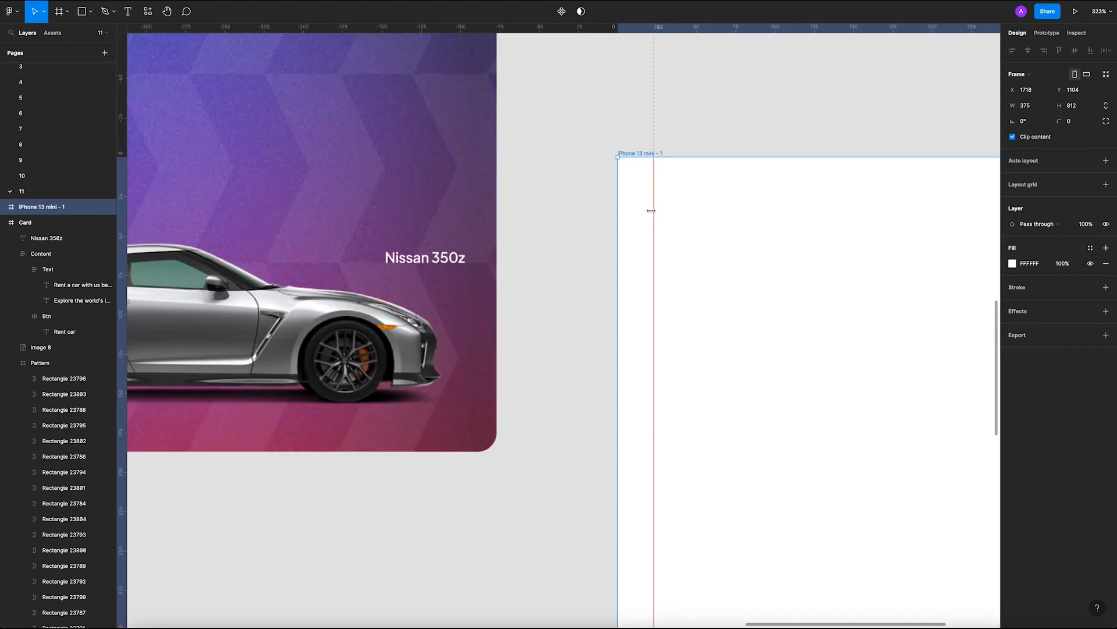
scroll(653, 196, up, 8)
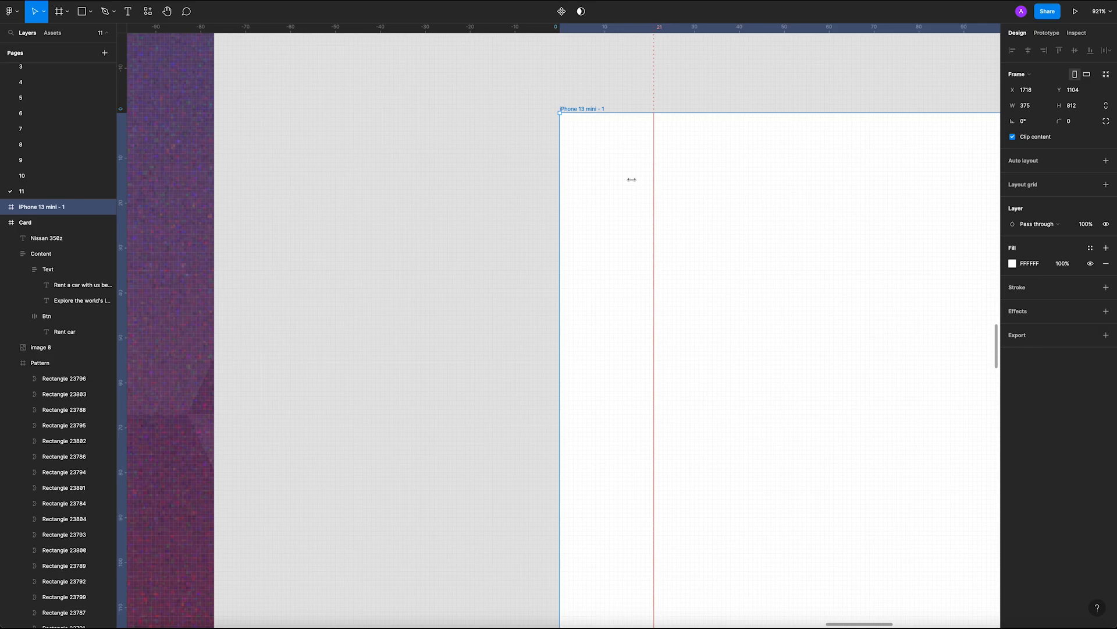
scroll(554, 242, down, 12)
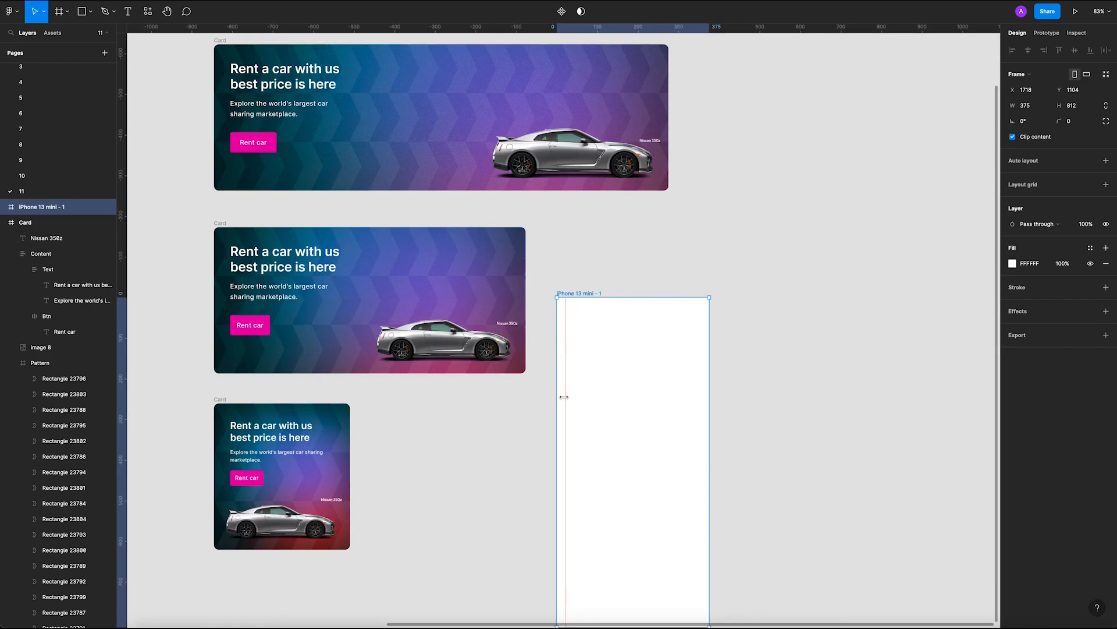
Step: Place a copy of the smallest Card inside the phone frame between the side guides, at X 20 and Y 21
drag(227, 404, 578, 308)
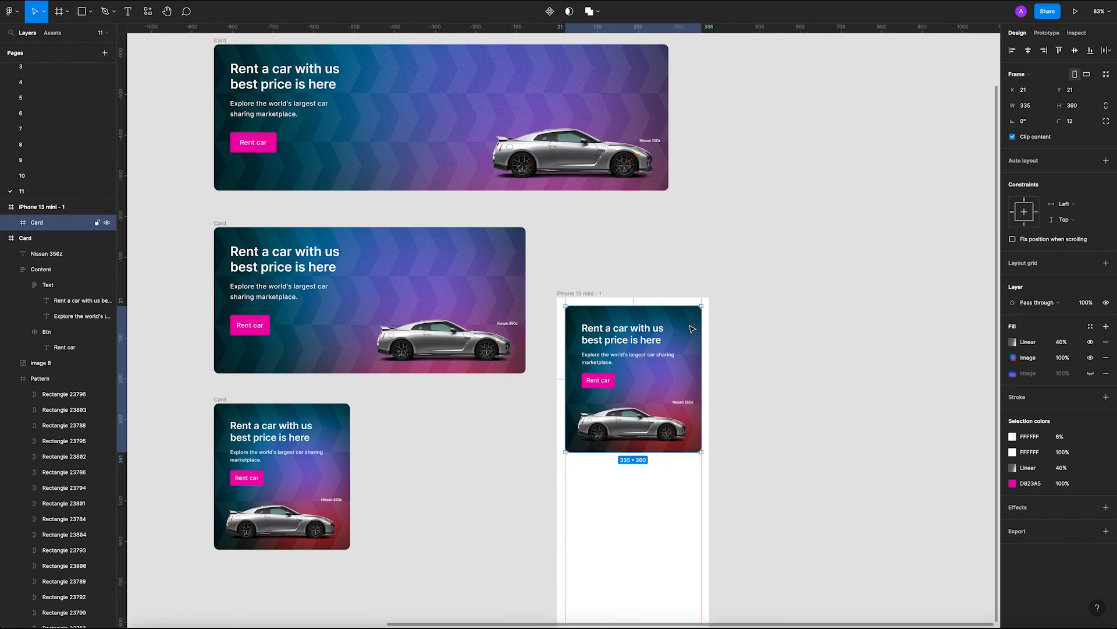
key(Left)
scroll(648, 304, up, 5)
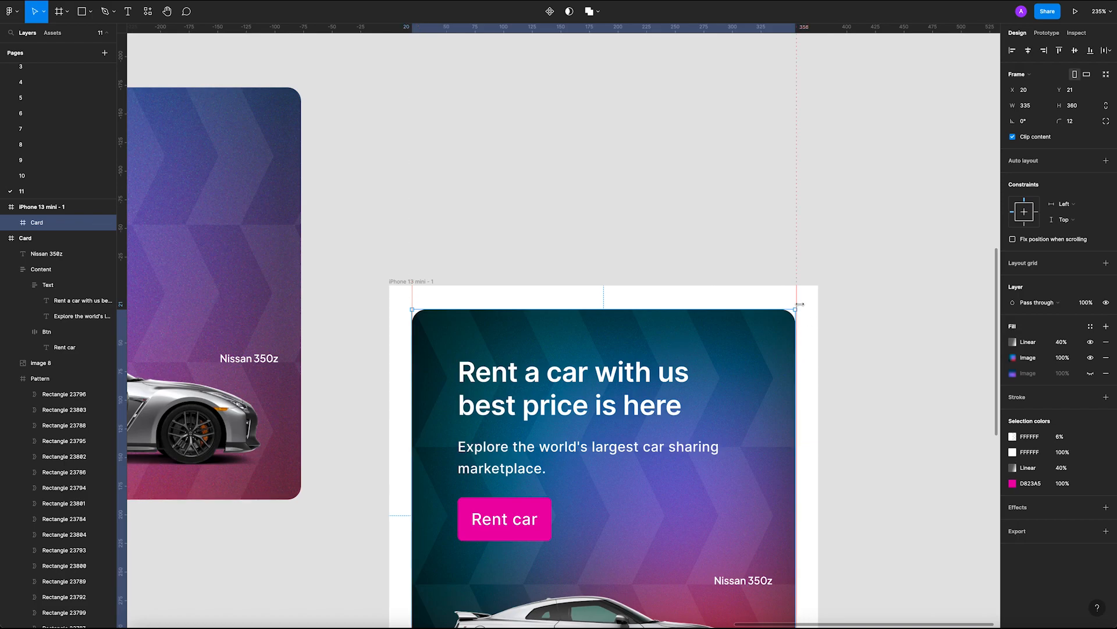
scroll(656, 279, down, 10)
click(811, 354)
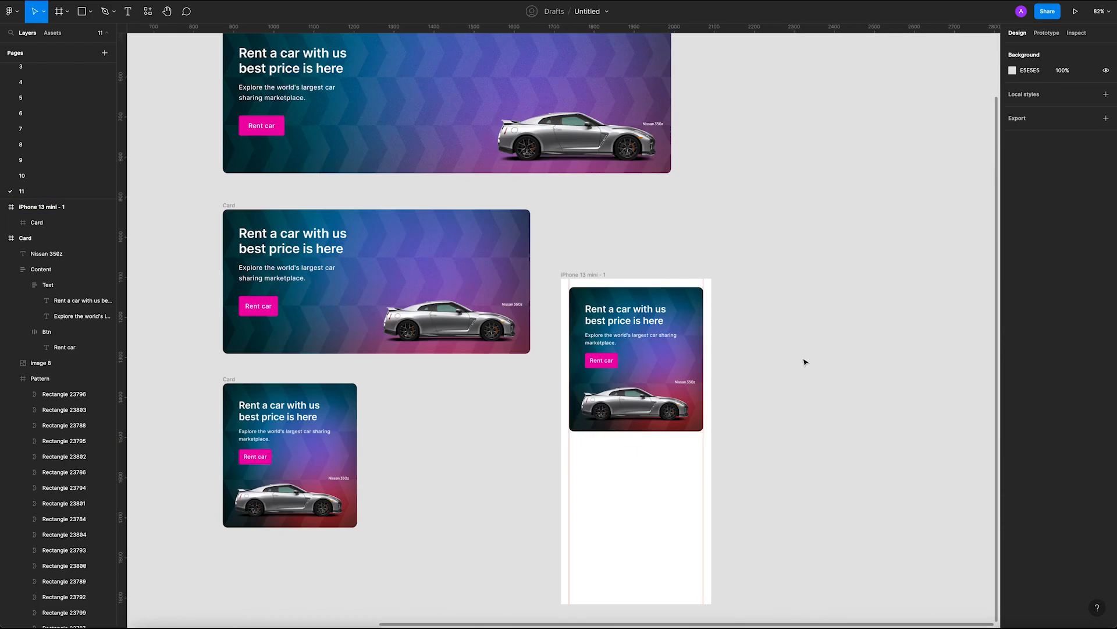
Step: Delete the iPhone 13 mini frame together with the Card copy inside it
scroll(759, 317, down, 2)
scroll(759, 317, down, 3)
drag(755, 335, 695, 351)
scroll(615, 297, up, 5)
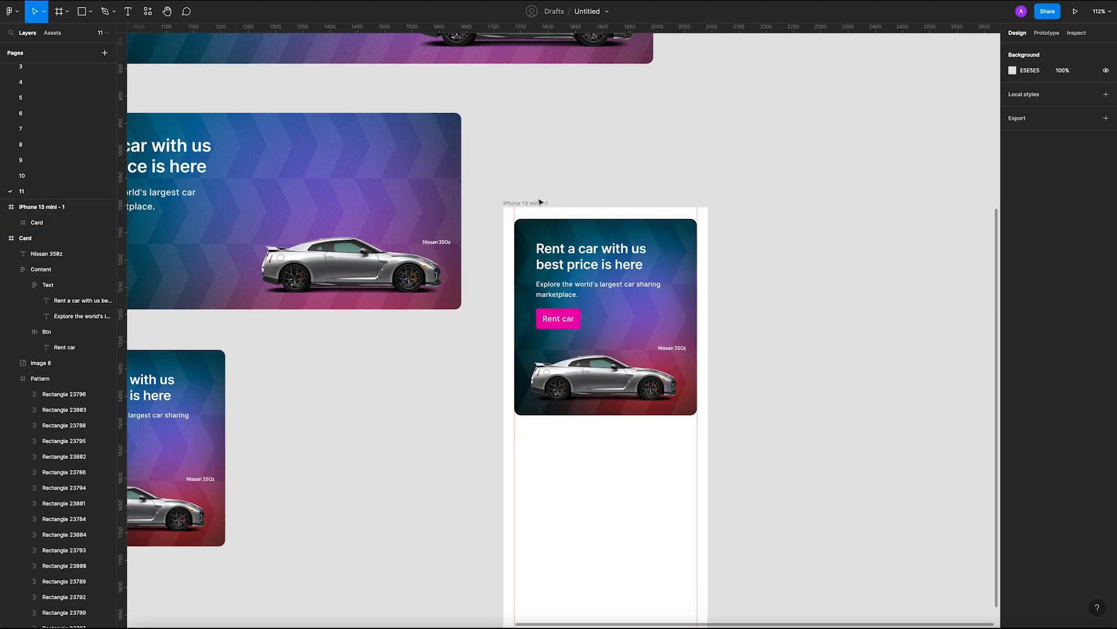
click(541, 205)
key(Delete)
scroll(580, 245, down, 6)
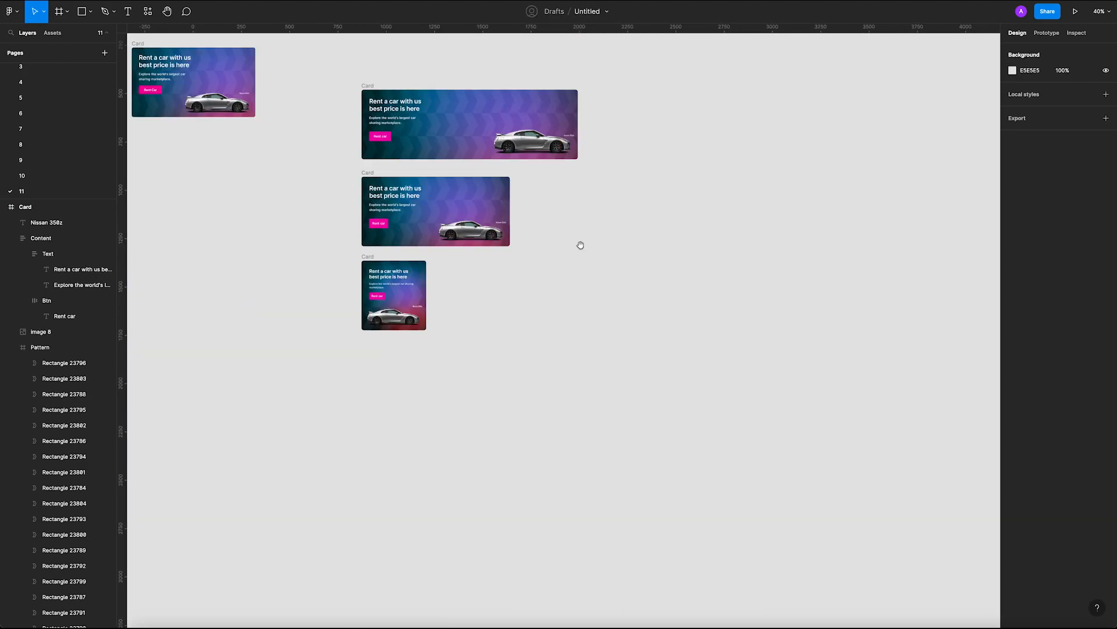
Step: Scale up the middle Card's car image to match the upper Card's car, and reposition it slightly within the lower-right area
scroll(457, 262, up, 2)
scroll(457, 262, up, 5)
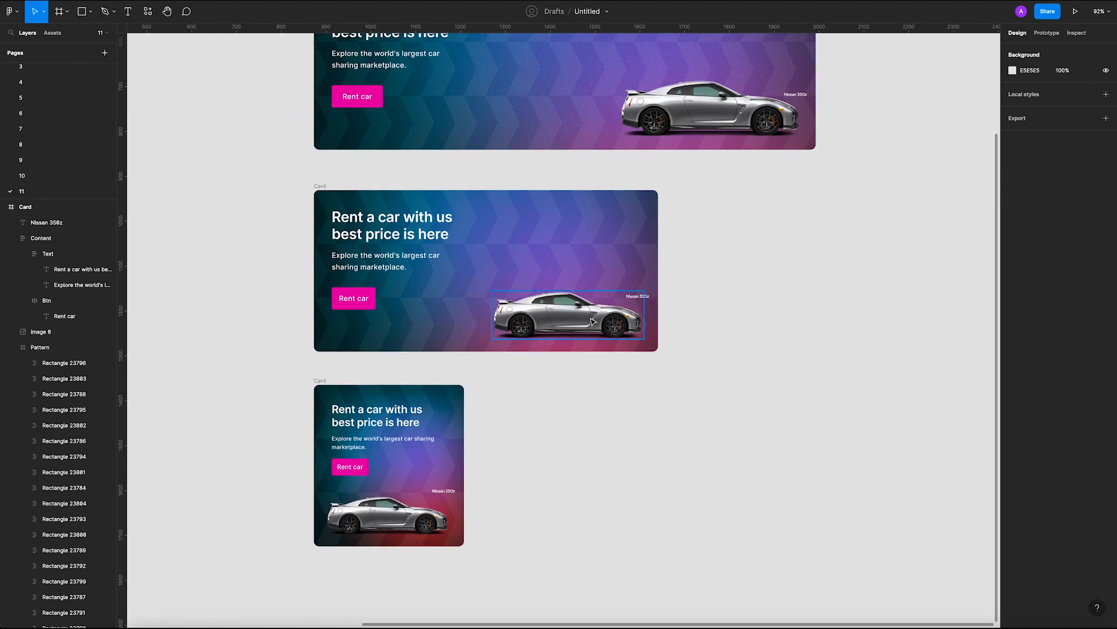
click(591, 321)
click(673, 136)
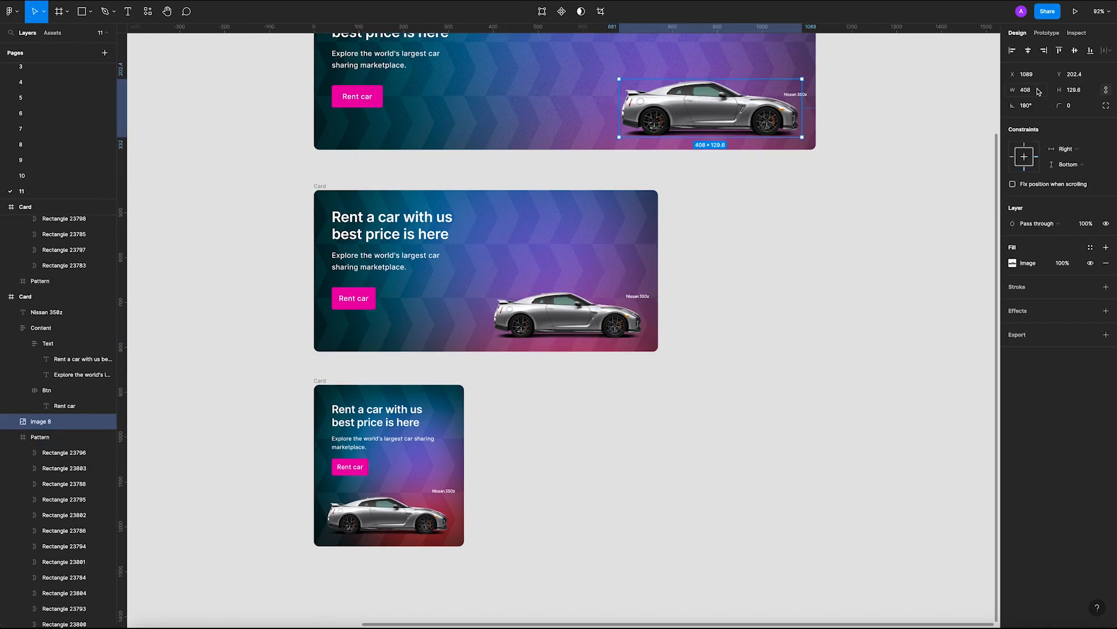
click(535, 318)
click(769, 294)
click(565, 309)
key(k)
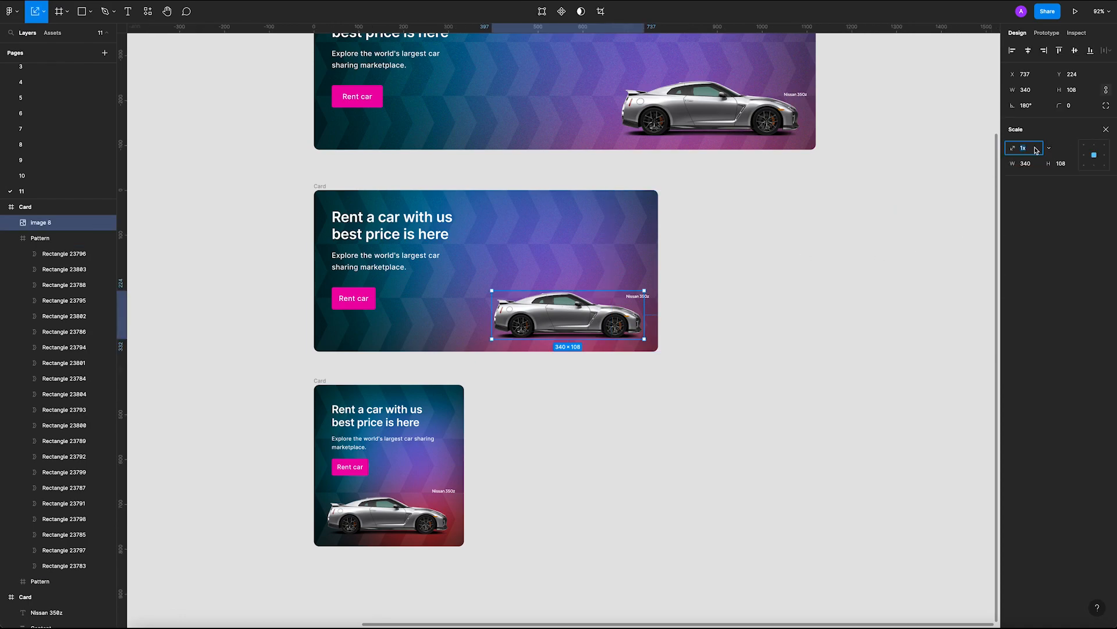
text(1)
key(Return)
click(773, 339)
drag(572, 327, 562, 324)
click(617, 410)
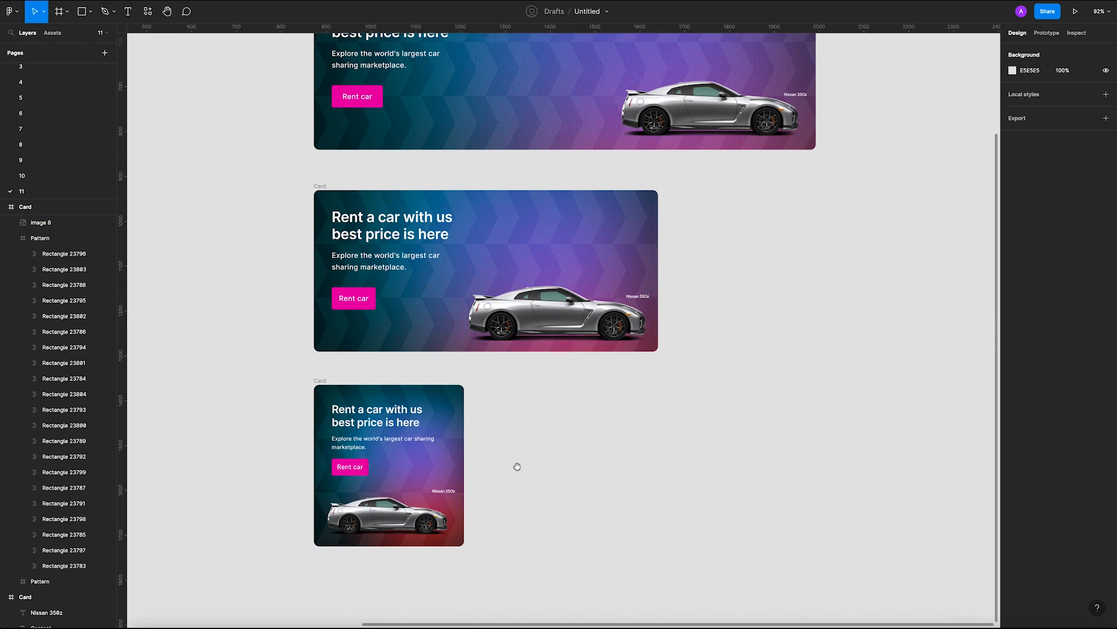
Step: Review the layout and proportions of the three stacked Card versions
drag(518, 467, 550, 400)
click(440, 453)
click(776, 355)
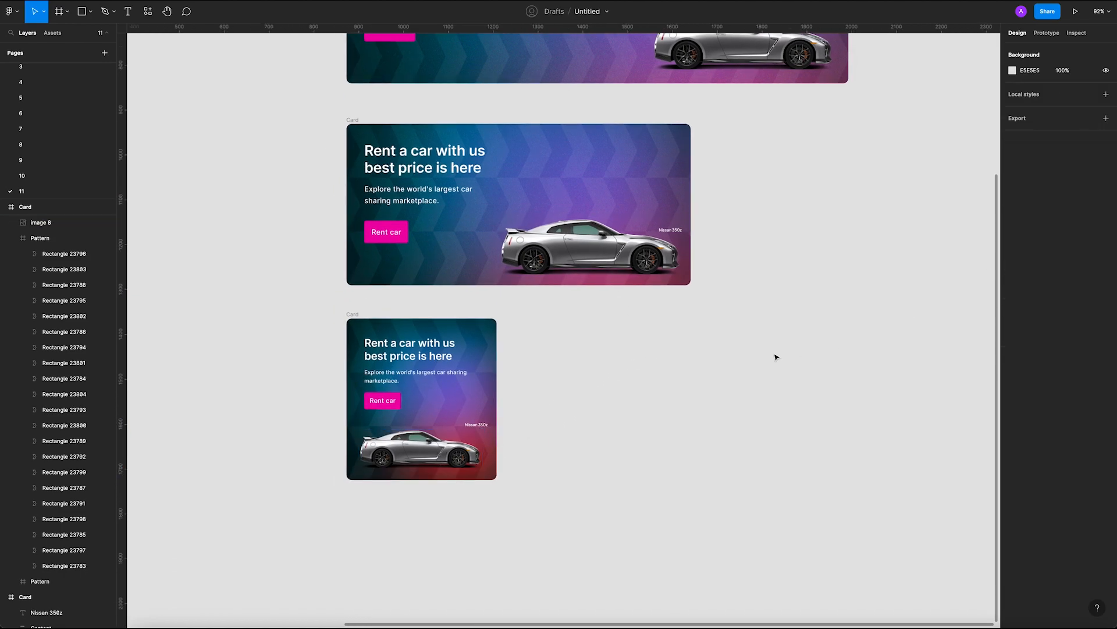
scroll(758, 356, down, 4)
drag(756, 356, 613, 443)
scroll(651, 451, up, 3)
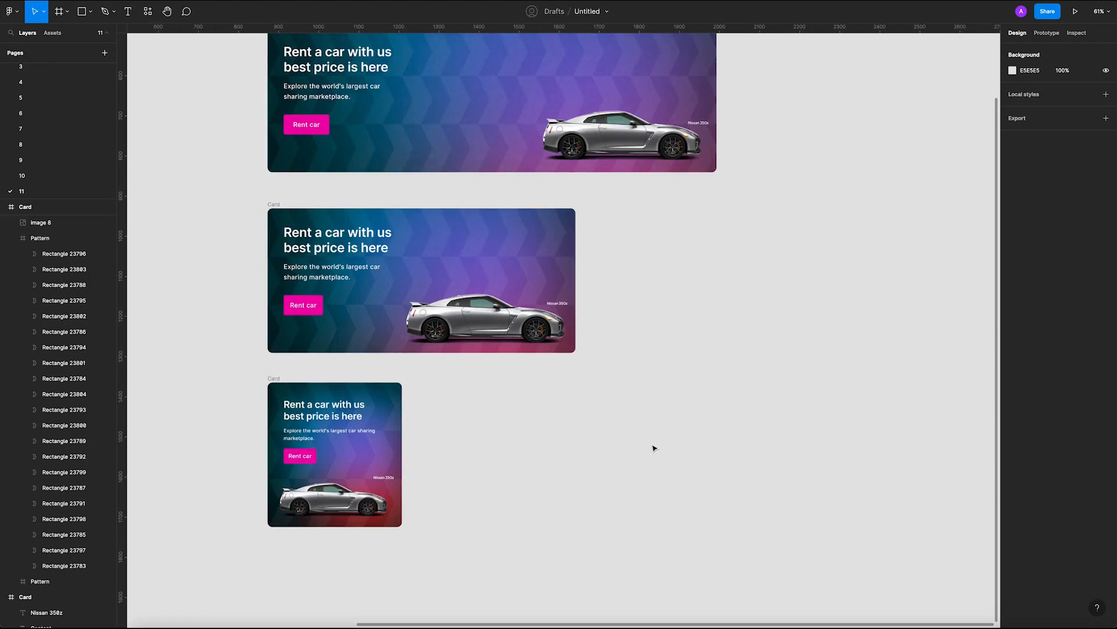
scroll(654, 449, up, 2)
scroll(686, 449, left, 2)
scroll(726, 399, left, 2)
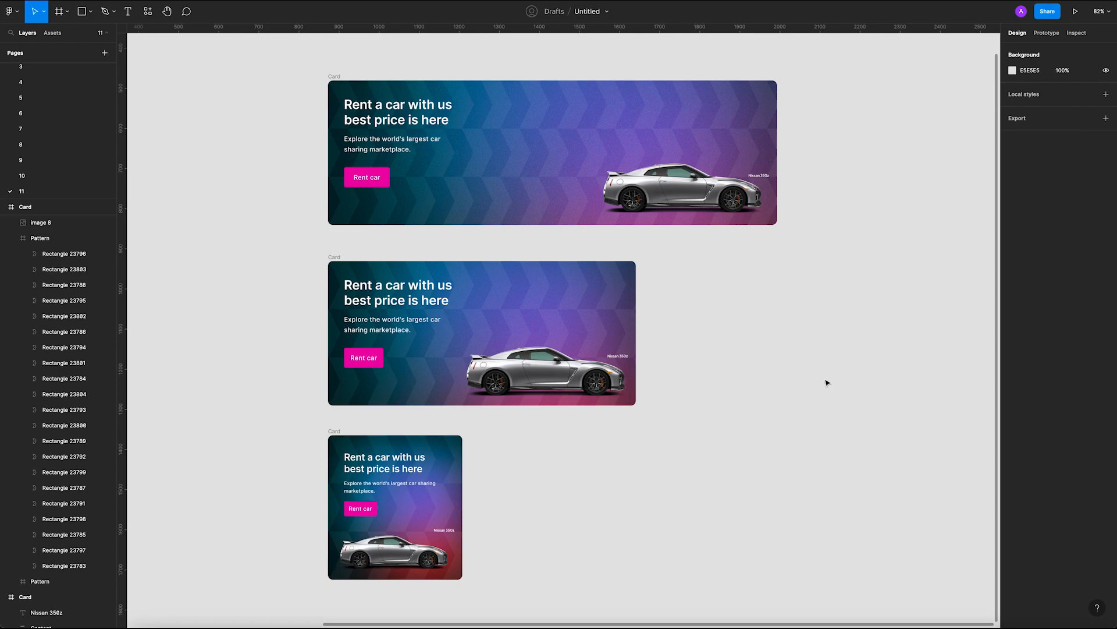
click(334, 76)
mouse_move(777, 146)
mouse_down()
mouse_move(651, 145)
mouse_move(777, 145)
mouse_up()
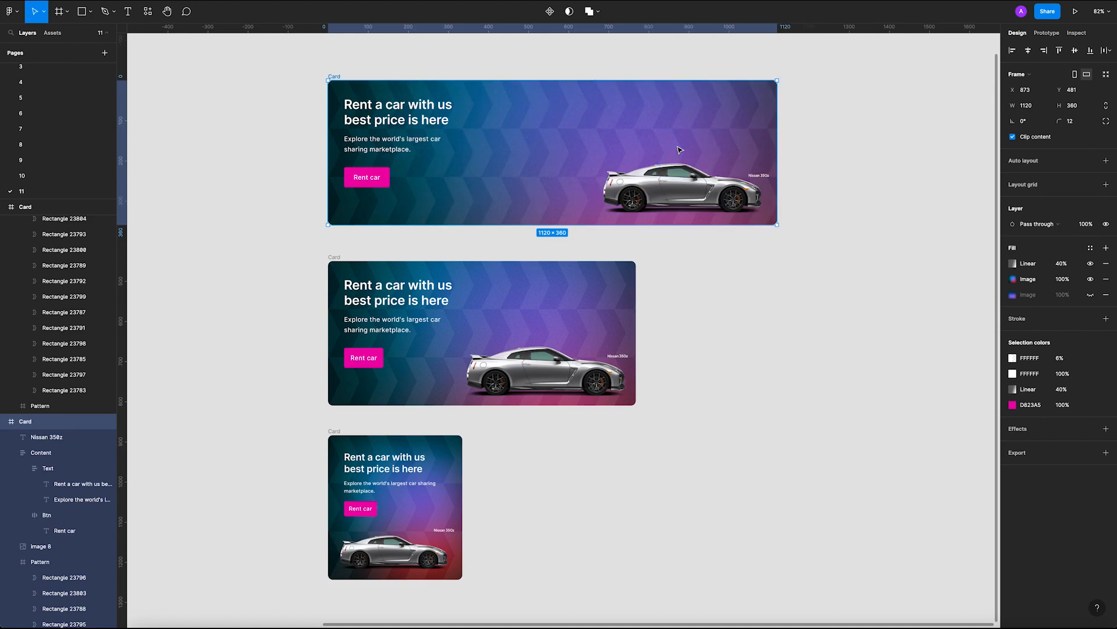
click(801, 297)
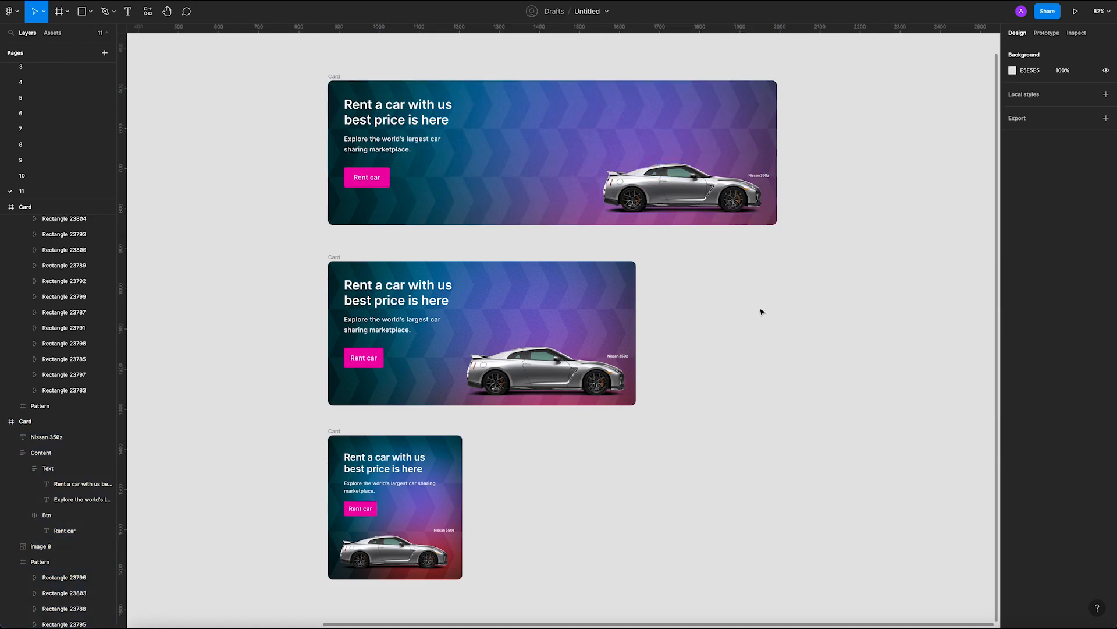
scroll(721, 319, down, 3)
scroll(721, 318, up, 3)
scroll(724, 323, down, 1)
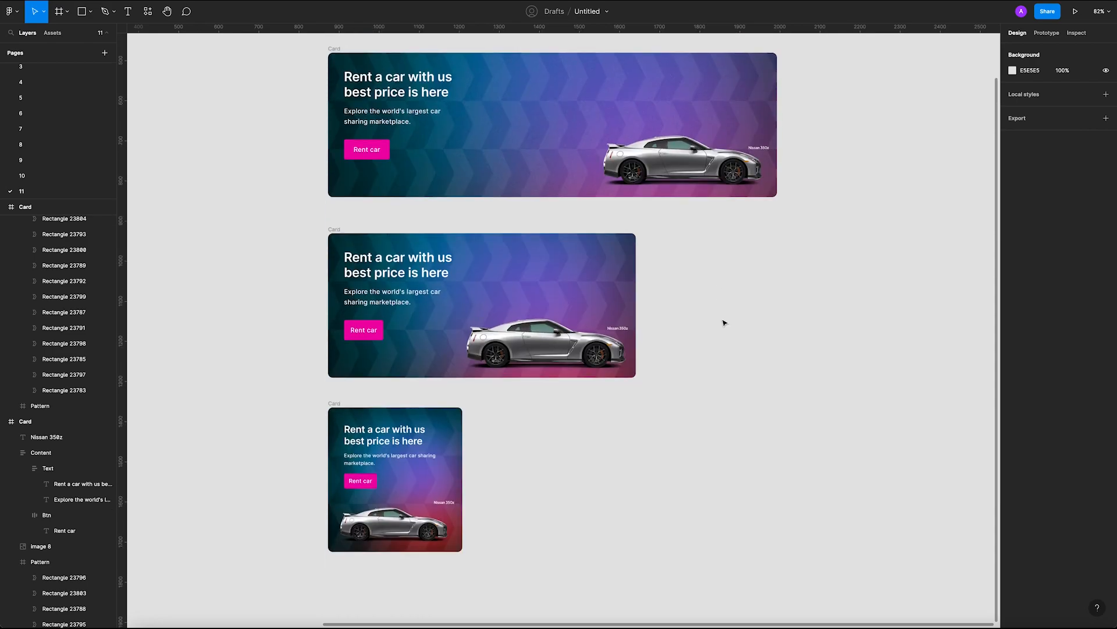
scroll(724, 322, up, 1)
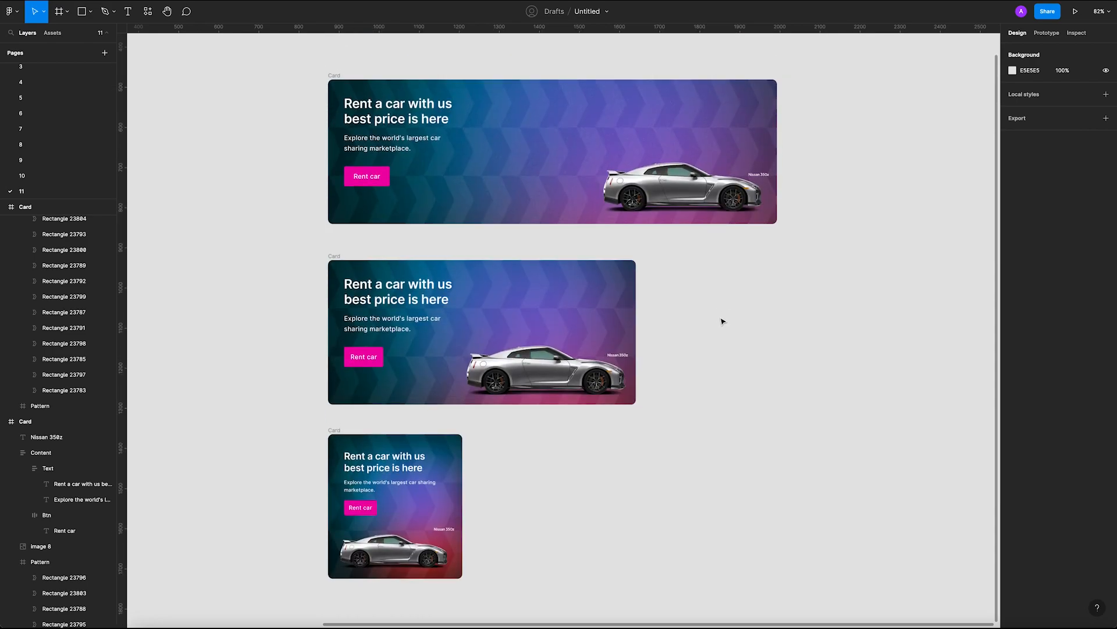
Step: Move the three responsive Cards together beside the original Card, aligning the widest one with its top edge
scroll(724, 320, down, 5)
scroll(748, 317, left, 1)
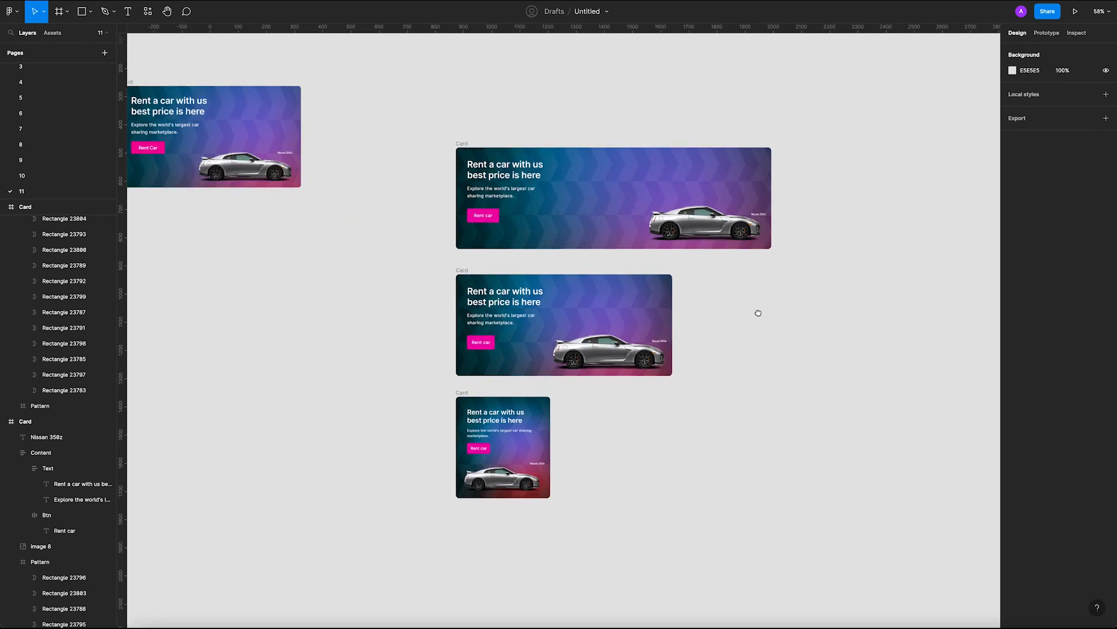
scroll(454, 141, down, 4)
drag(429, 117, 696, 389)
drag(582, 240, 509, 200)
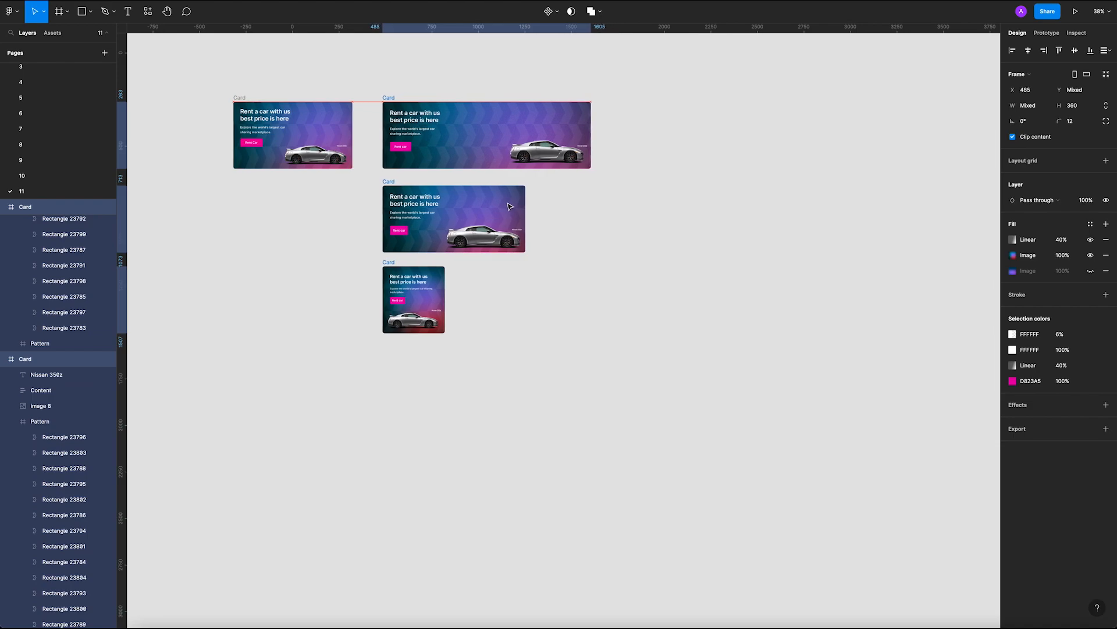
scroll(529, 212, up, 4)
scroll(641, 334, up, 4)
scroll(641, 334, left, 3)
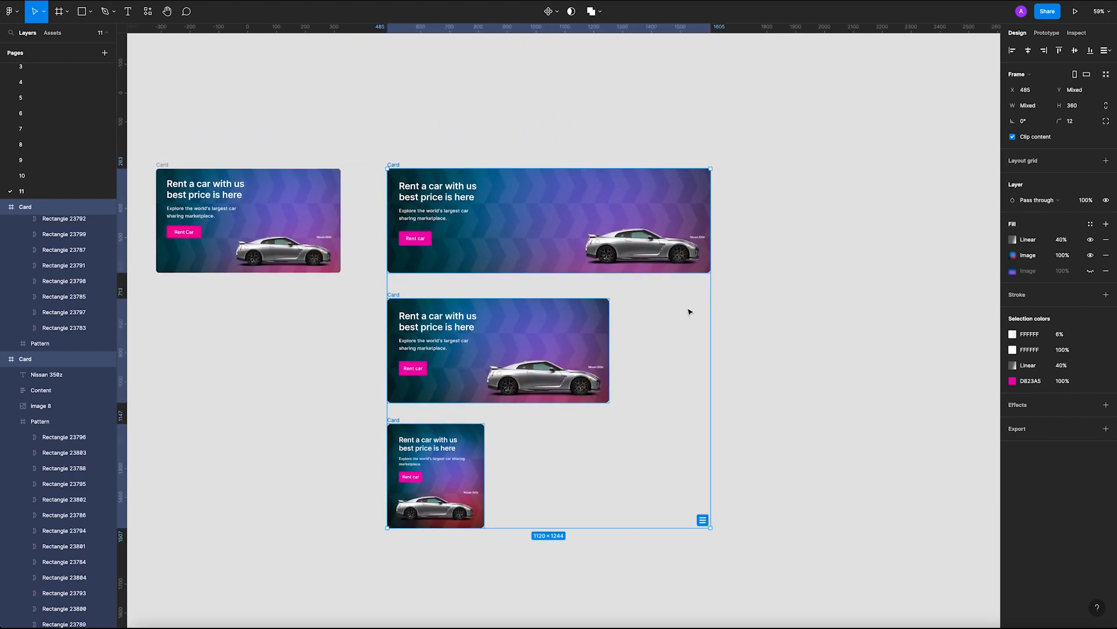
scroll(688, 312, up, 2)
drag(799, 293, 804, 285)
click(804, 287)
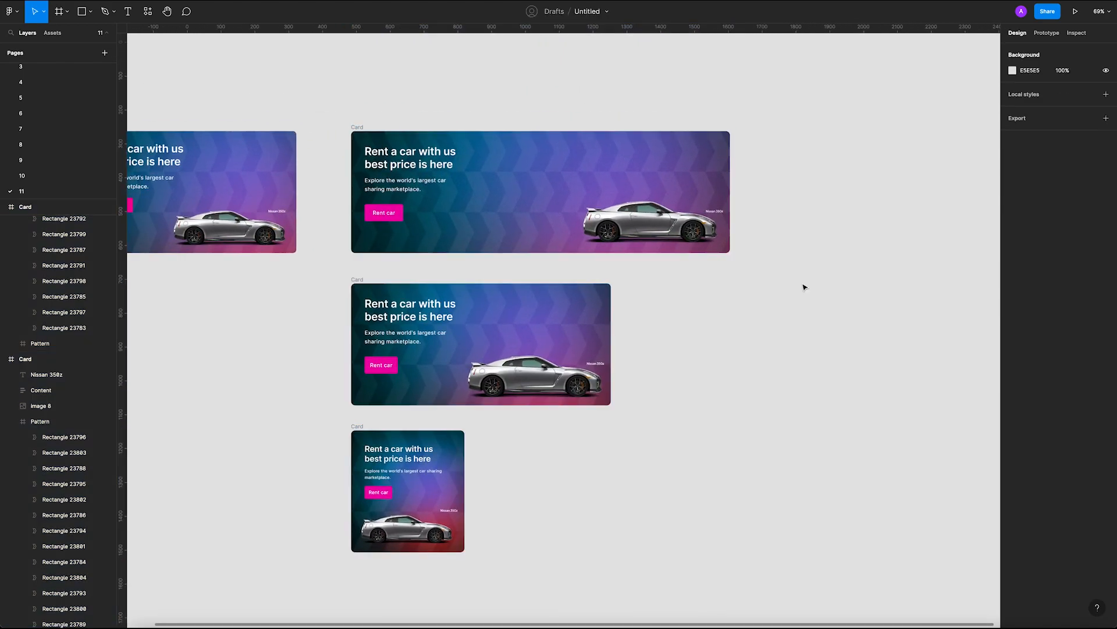